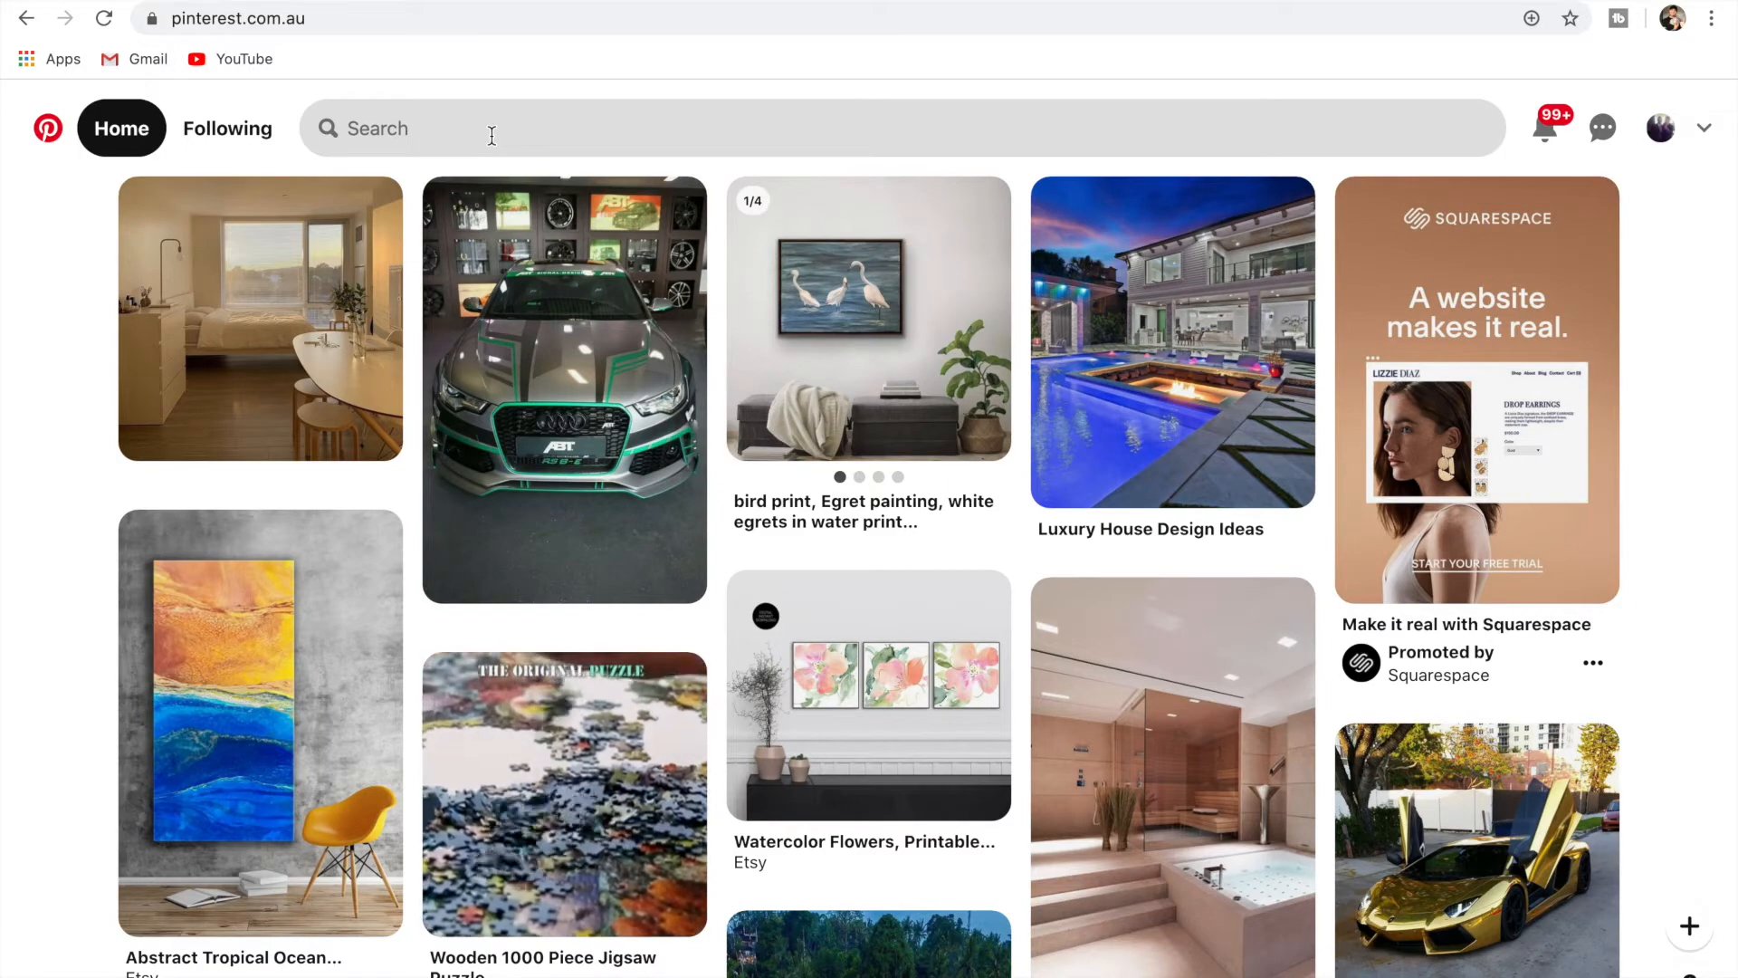
Search Pinterest for "mothers day tshirt" and browse the resulting shirt designs for inspiration.
{"action": "left_click", "coordinate": [492, 135]}
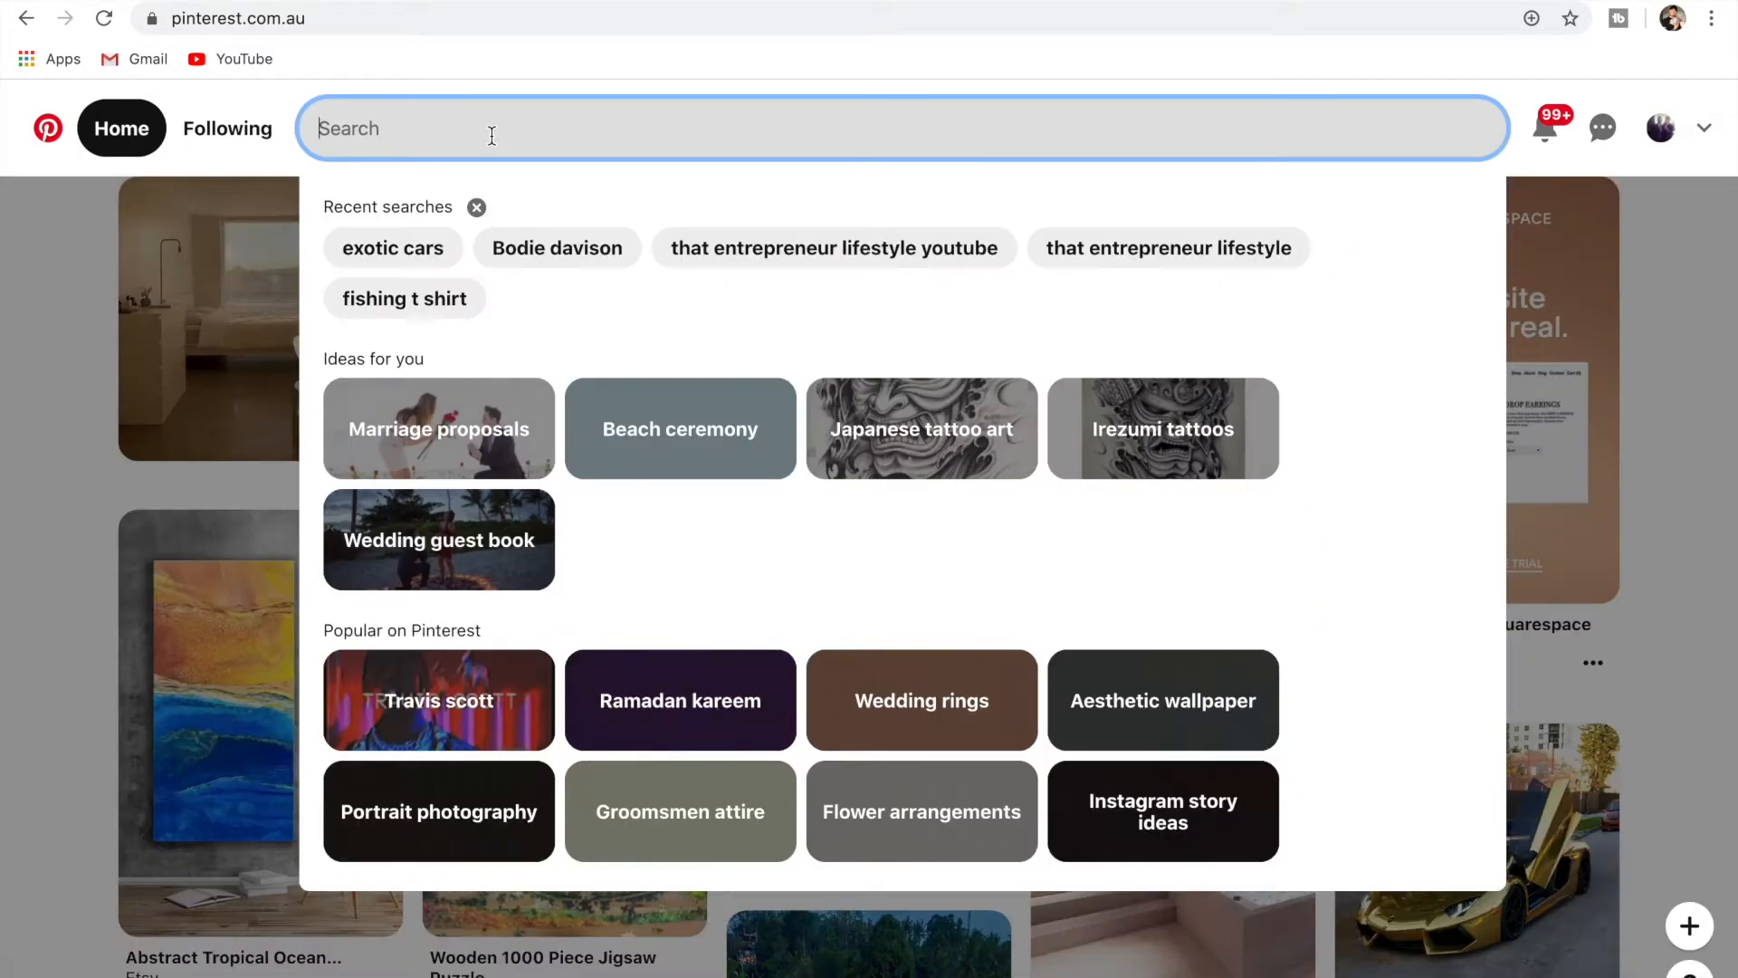
{"action": "type", "text": "mothers day tshirt"}
{"action": "key", "text": "Return"}
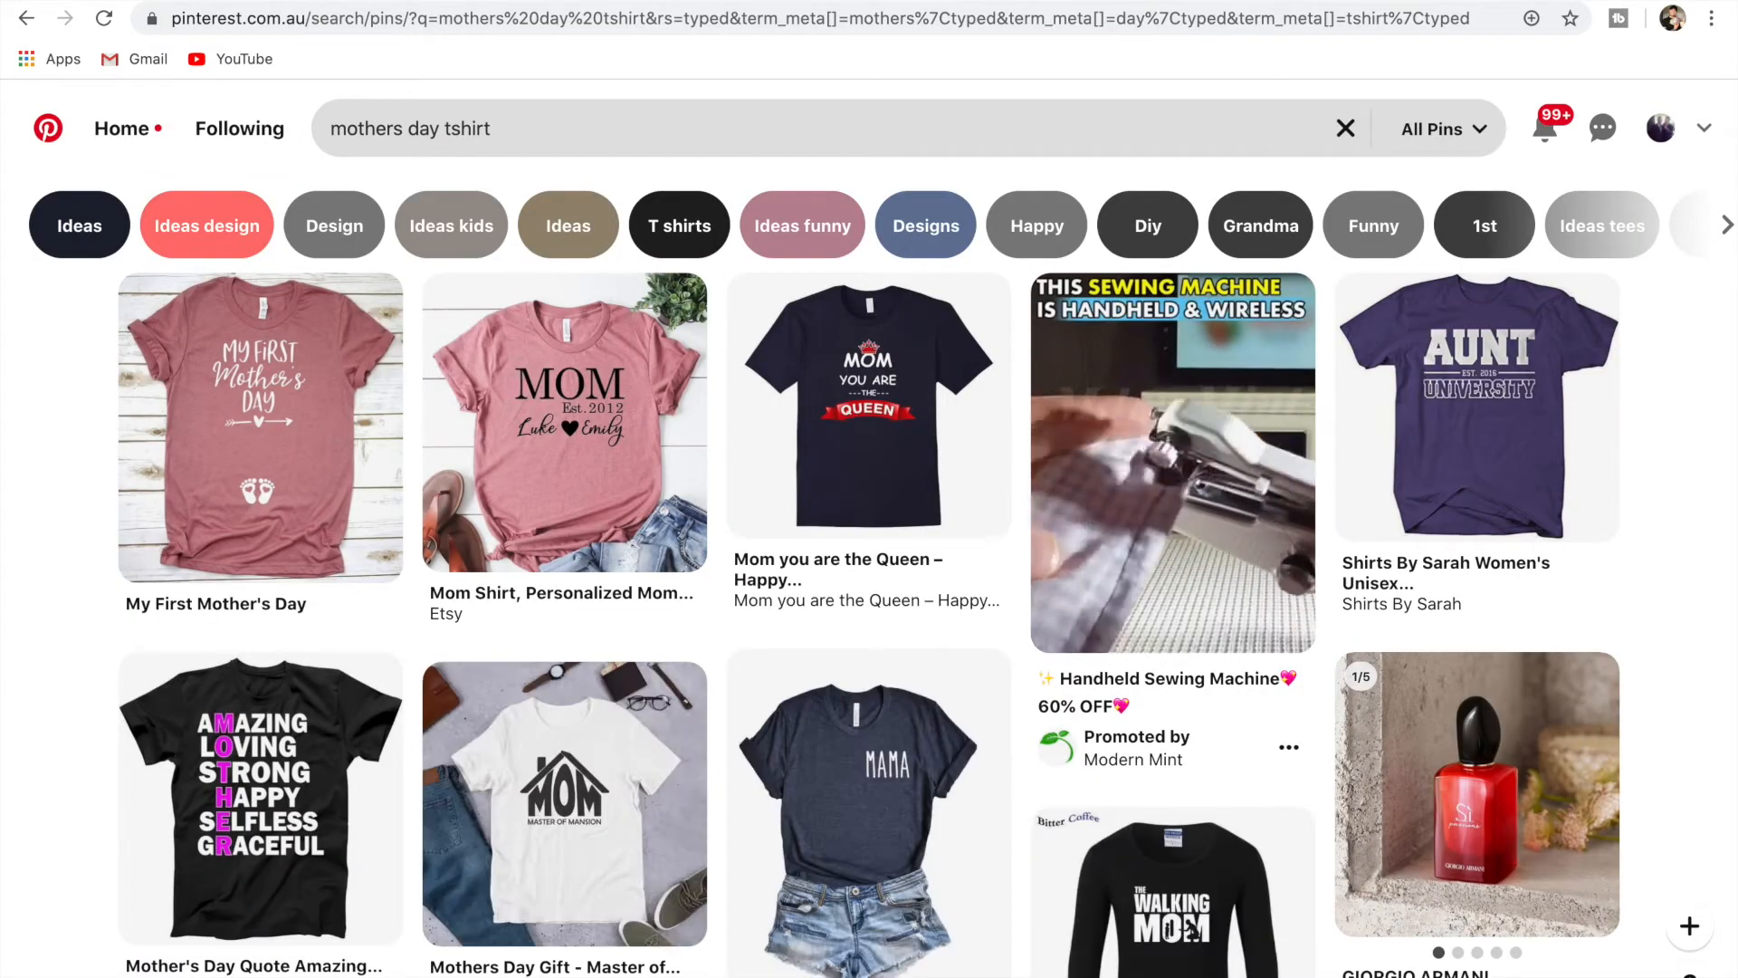
{"action": "scroll", "coordinate": [600, 401], "scroll_direction": "down", "scroll_amount": 5}
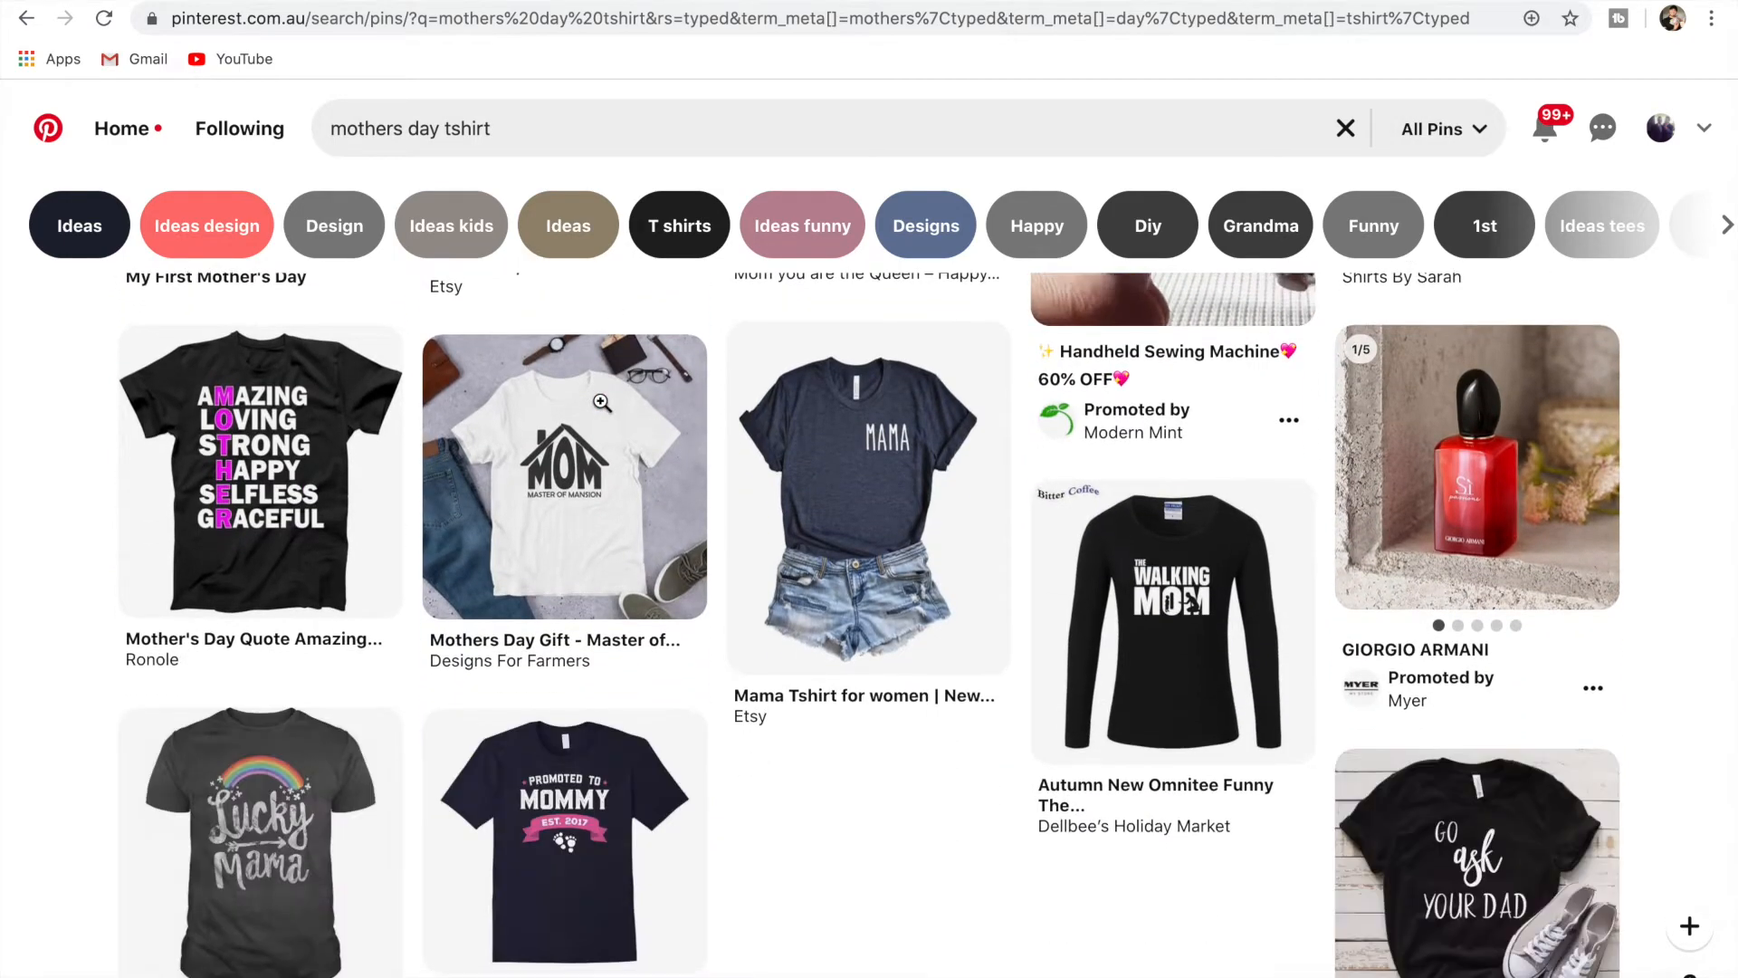
{"action": "scroll", "coordinate": [733, 531], "scroll_direction": "down", "scroll_amount": 4}
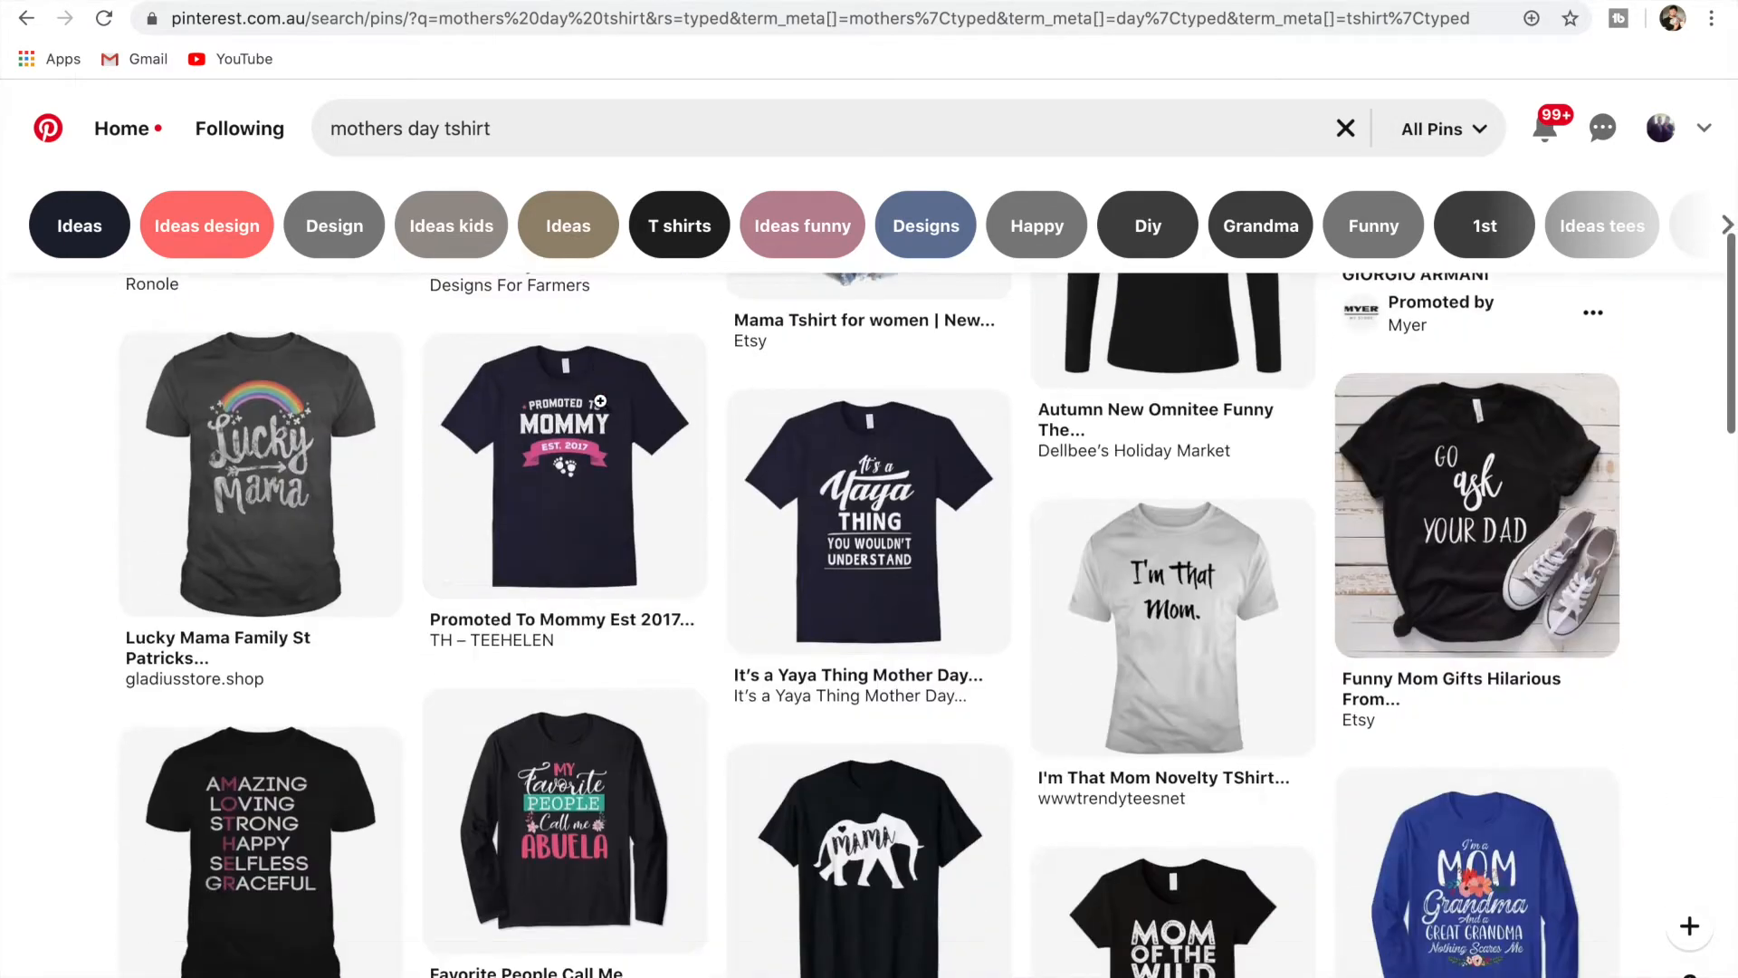
{"action": "scroll", "coordinate": [732, 530], "scroll_direction": "down", "scroll_amount": 5}
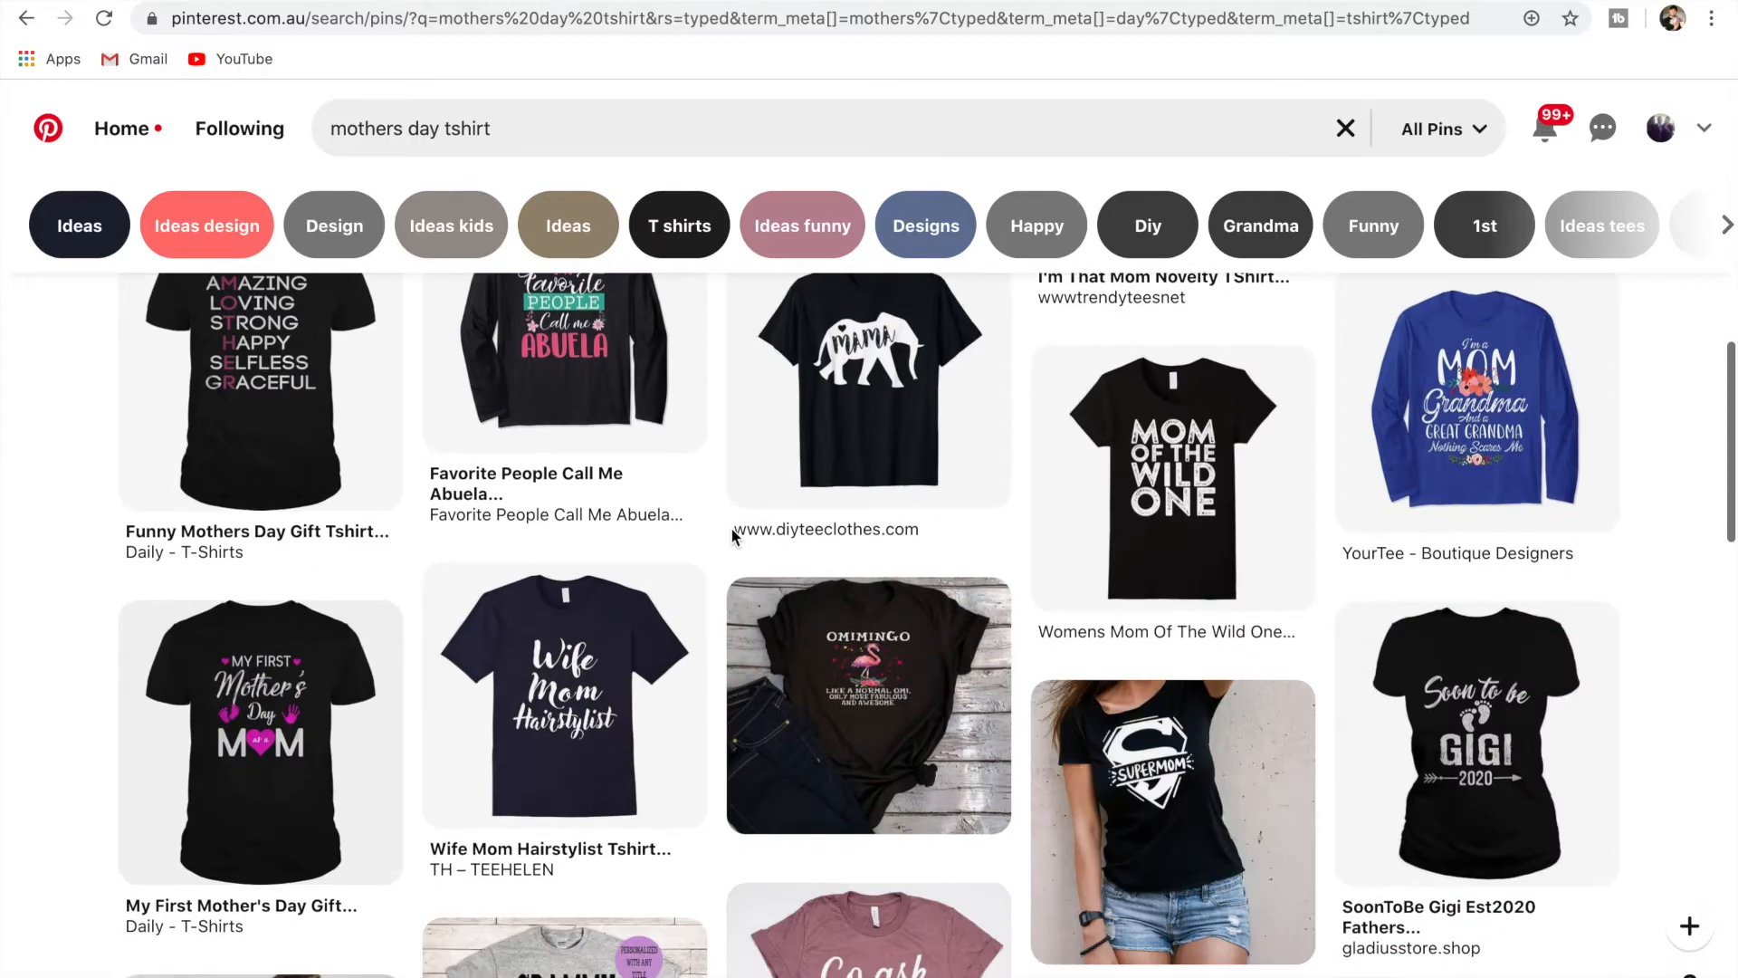
{"action": "scroll", "coordinate": [733, 537], "scroll_direction": "down", "scroll_amount": 12}
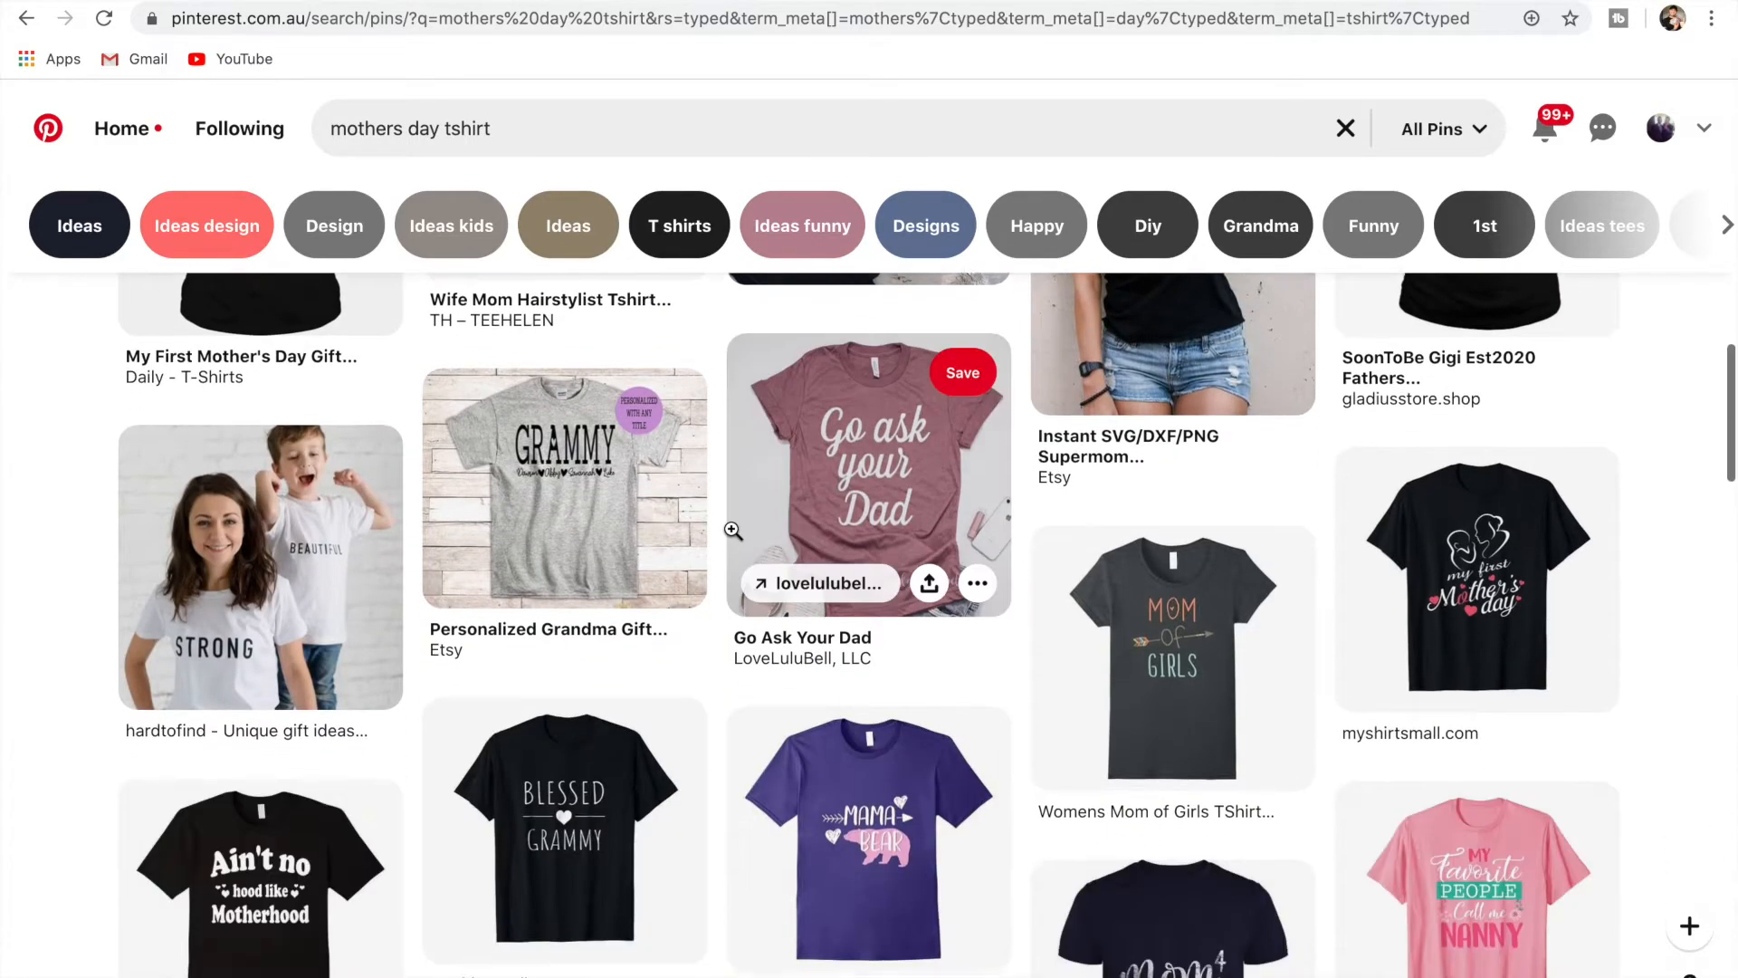
{"action": "scroll", "coordinate": [732, 531], "scroll_direction": "down", "scroll_amount": 2}
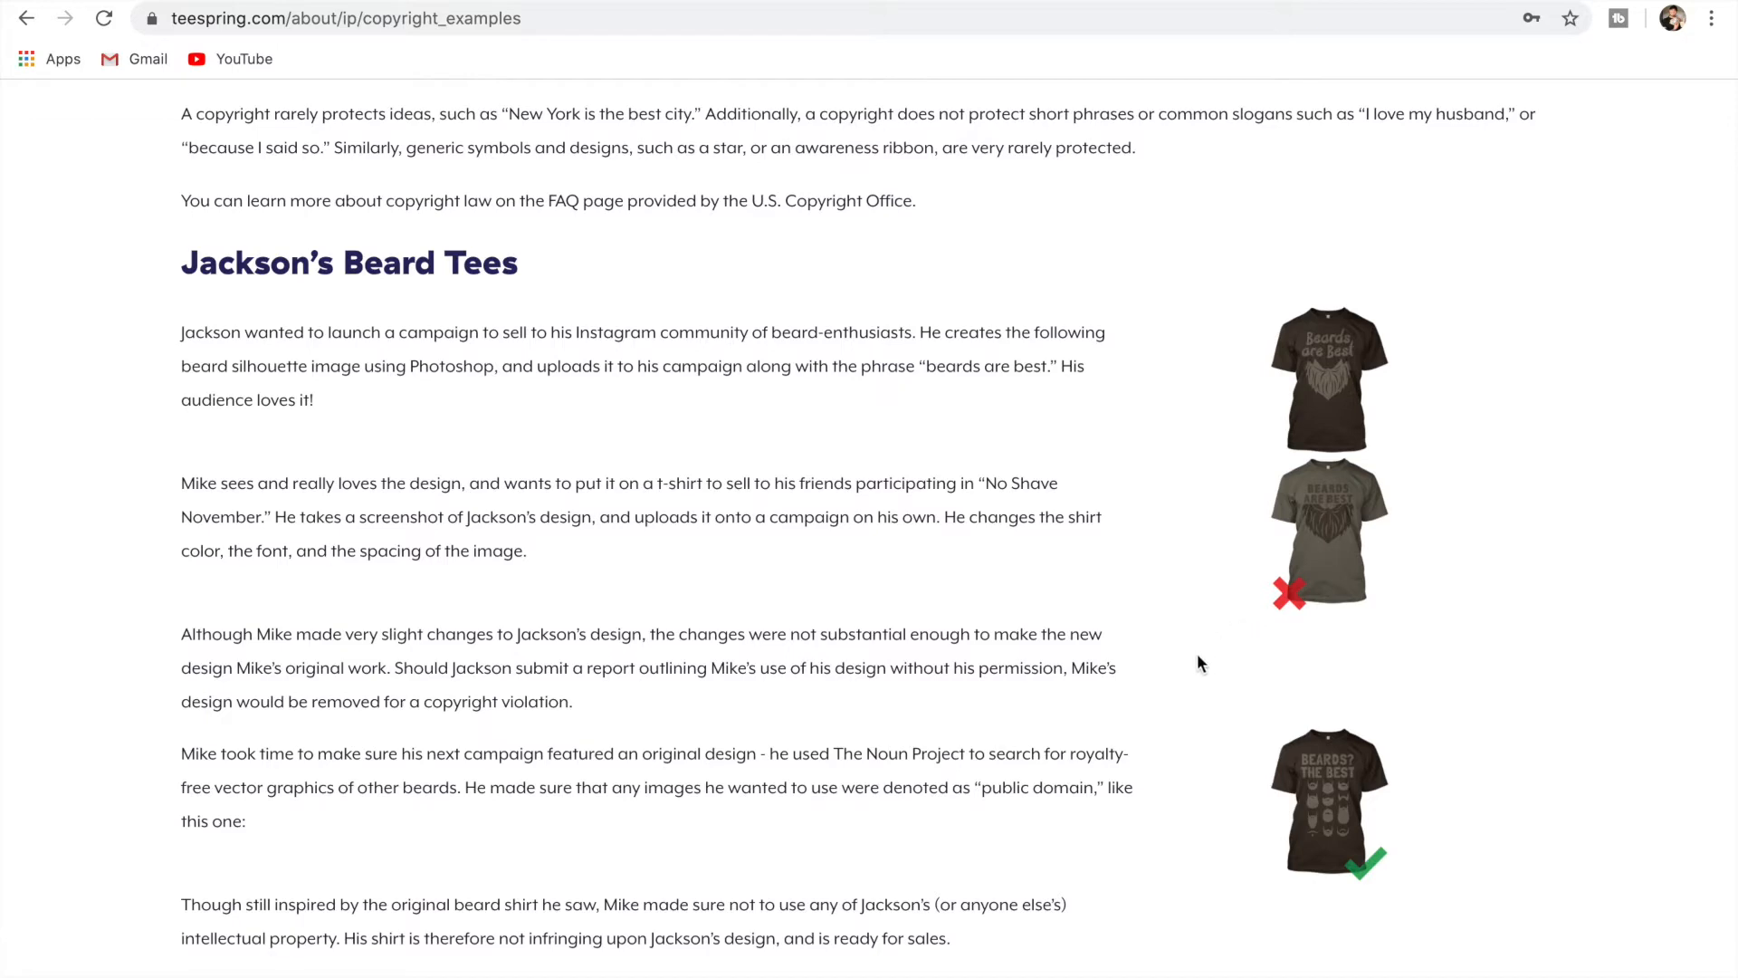
Read Teespring's copyright examples, comparing the infringing and acceptable shirts in the beard, country girls and supermom cases.
{"action": "scroll", "coordinate": [1197, 663], "scroll_direction": "down", "scroll_amount": 3}
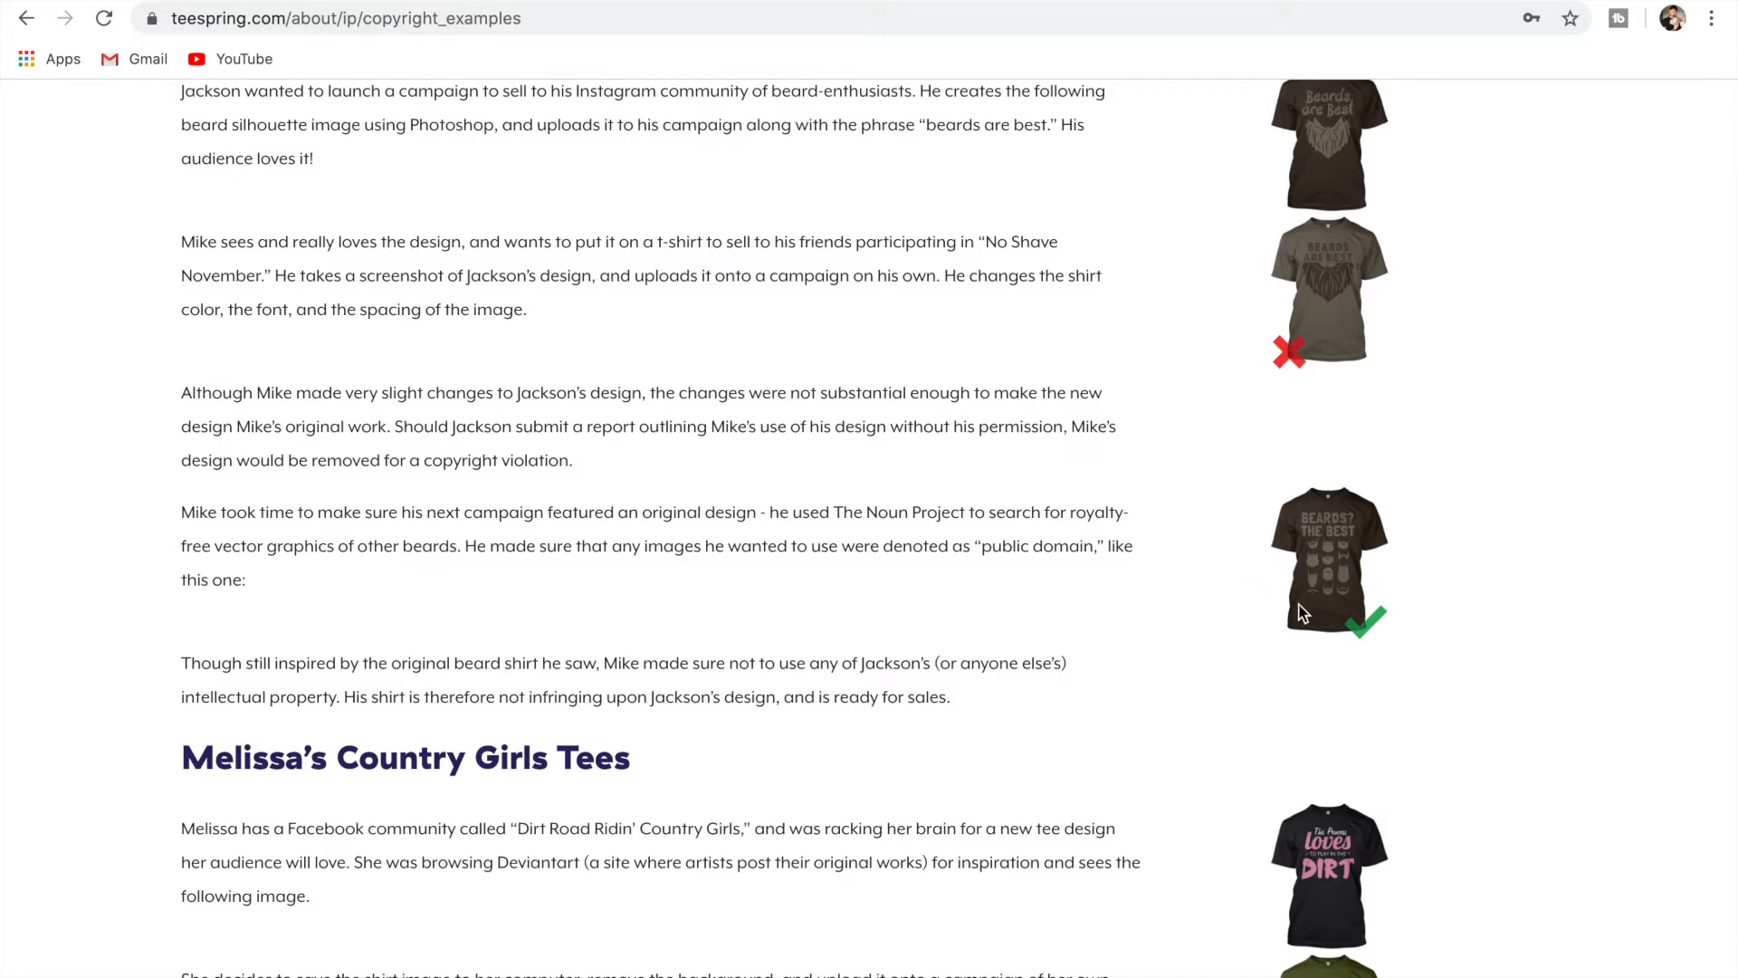
{"action": "scroll", "coordinate": [1247, 620], "scroll_direction": "down", "scroll_amount": 3}
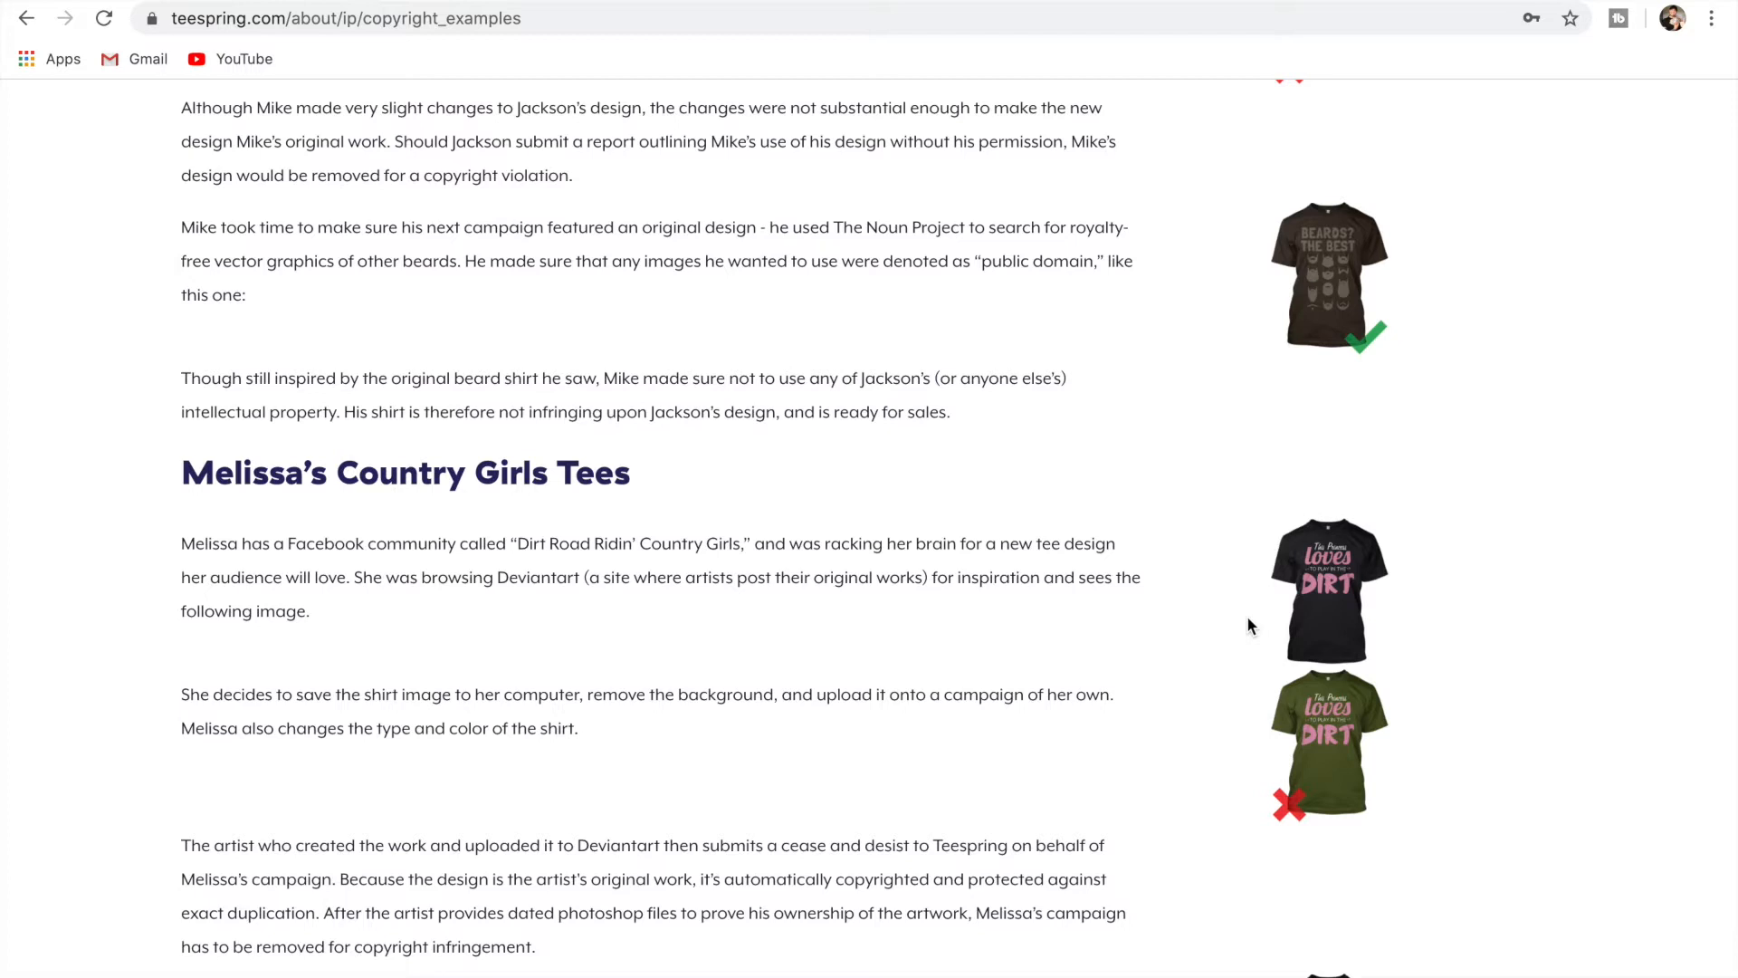
{"action": "scroll", "coordinate": [1258, 627], "scroll_direction": "down", "scroll_amount": 1}
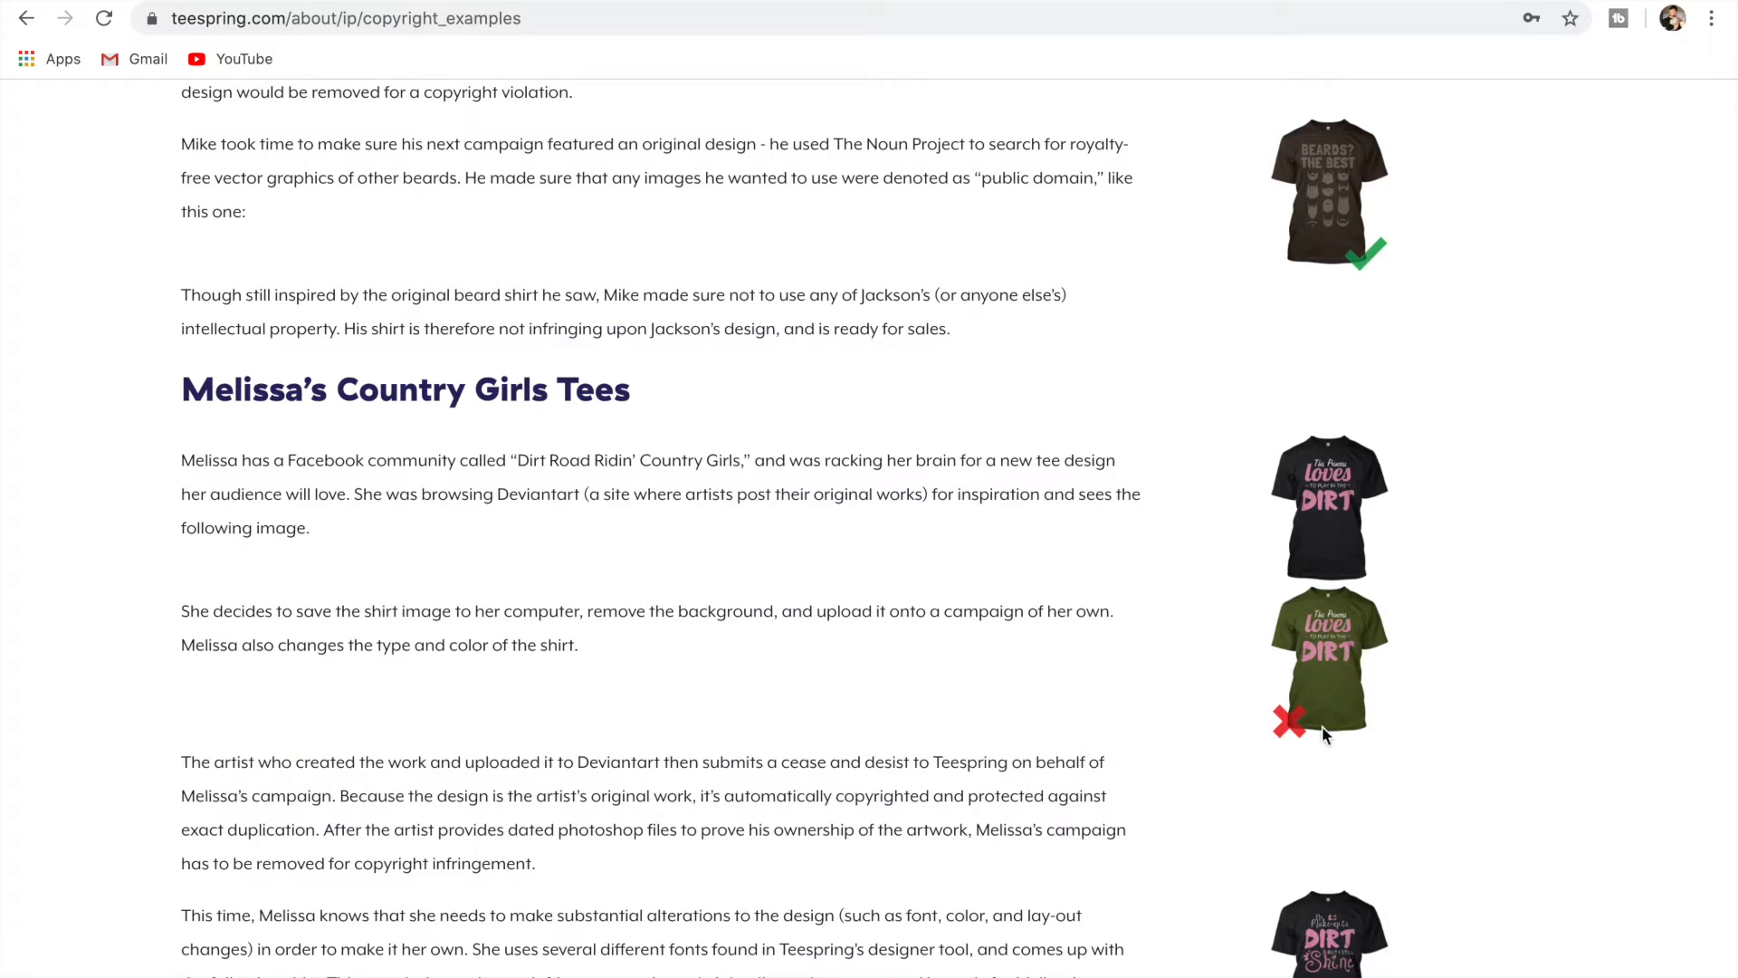
{"action": "scroll", "coordinate": [1257, 581], "scroll_direction": "down", "scroll_amount": 6}
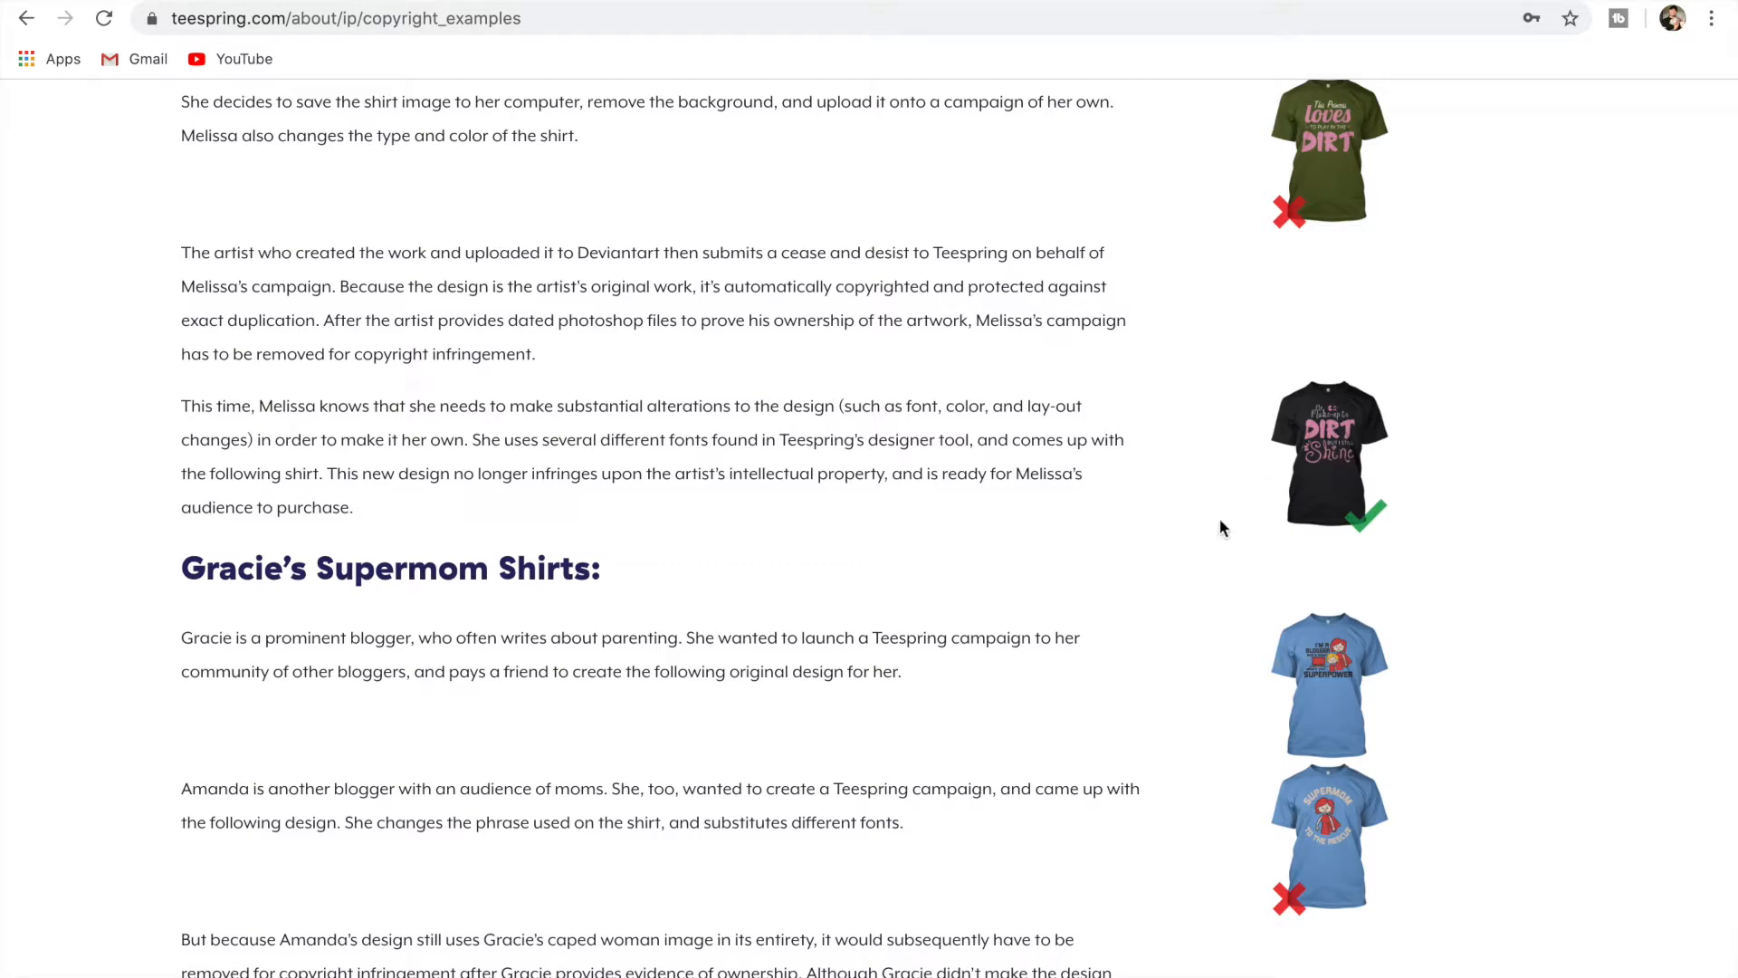
{"action": "scroll", "coordinate": [1233, 545], "scroll_direction": "down", "scroll_amount": 2}
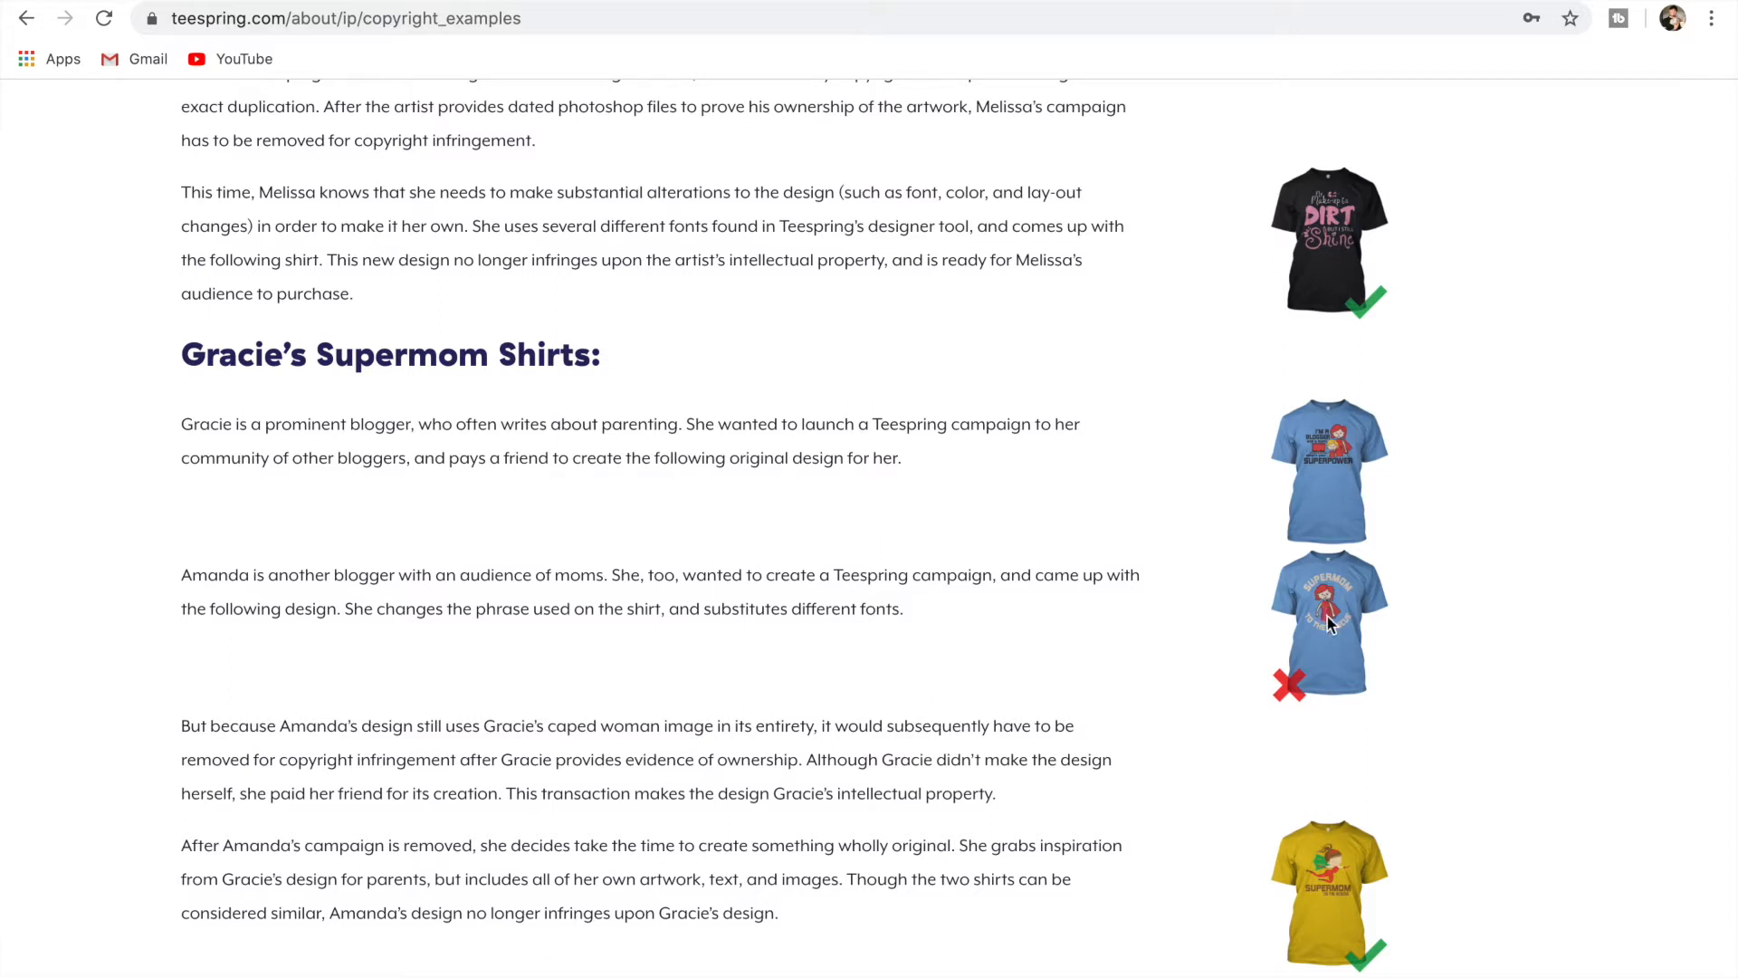
{"action": "scroll", "coordinate": [1331, 629], "scroll_direction": "down", "scroll_amount": 2}
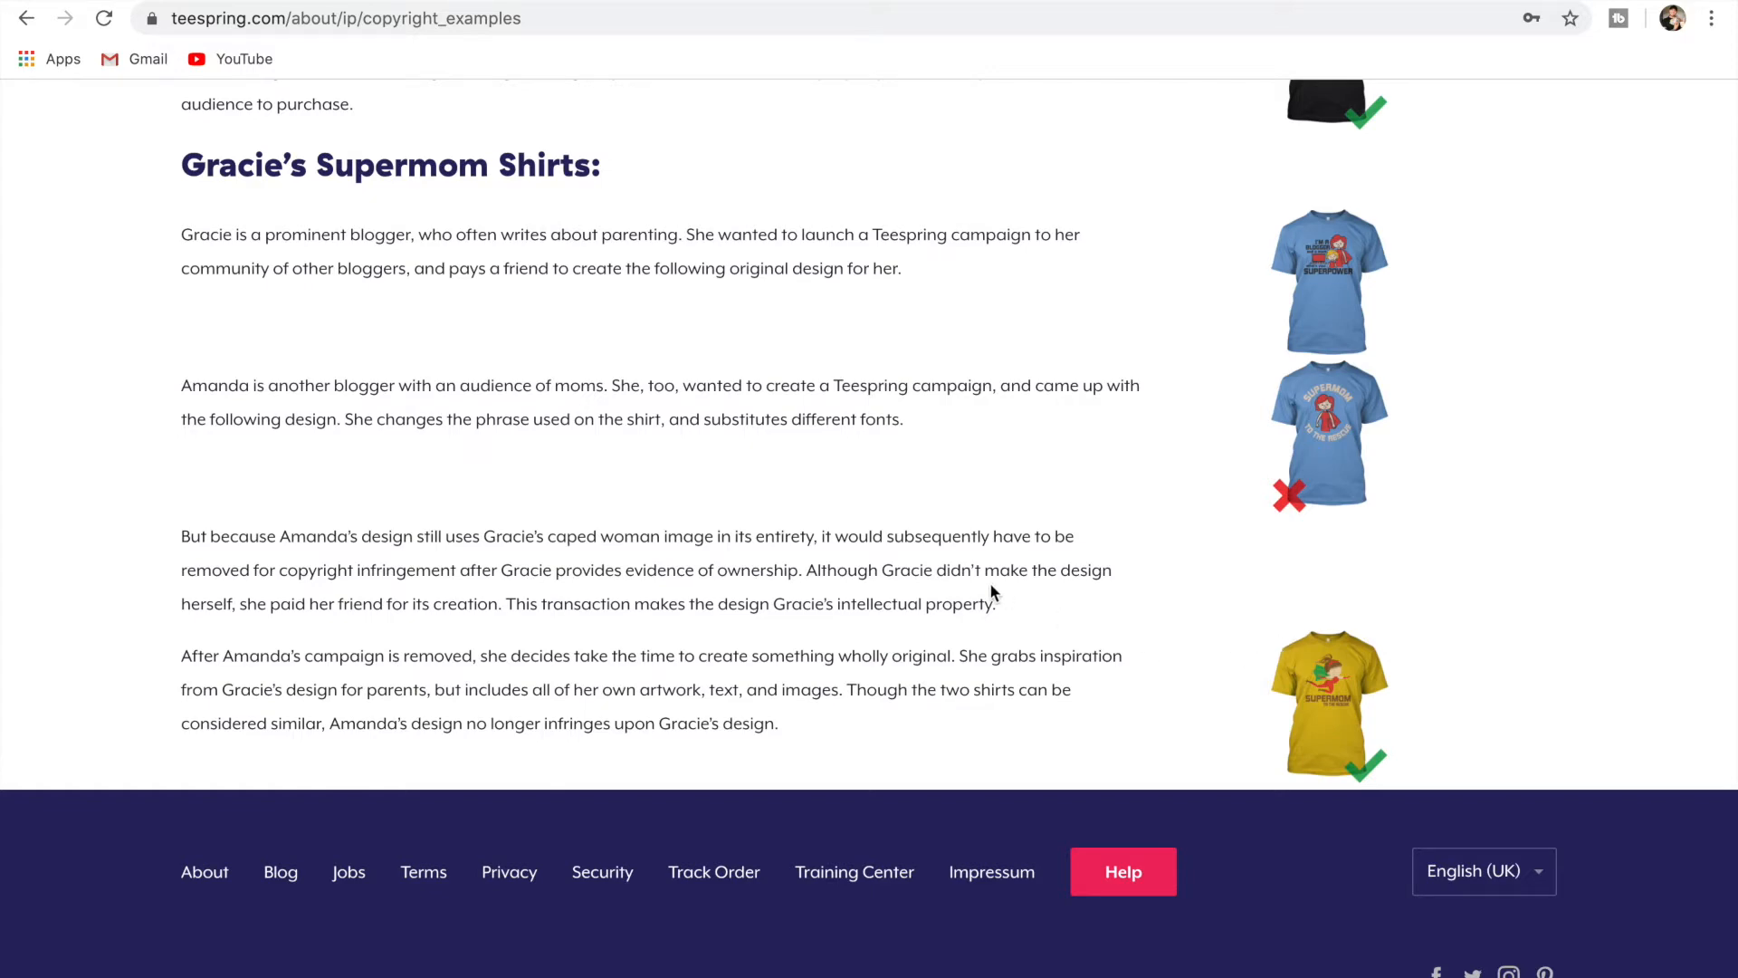
{"action": "scroll", "coordinate": [990, 584], "scroll_direction": "up", "scroll_amount": 18}
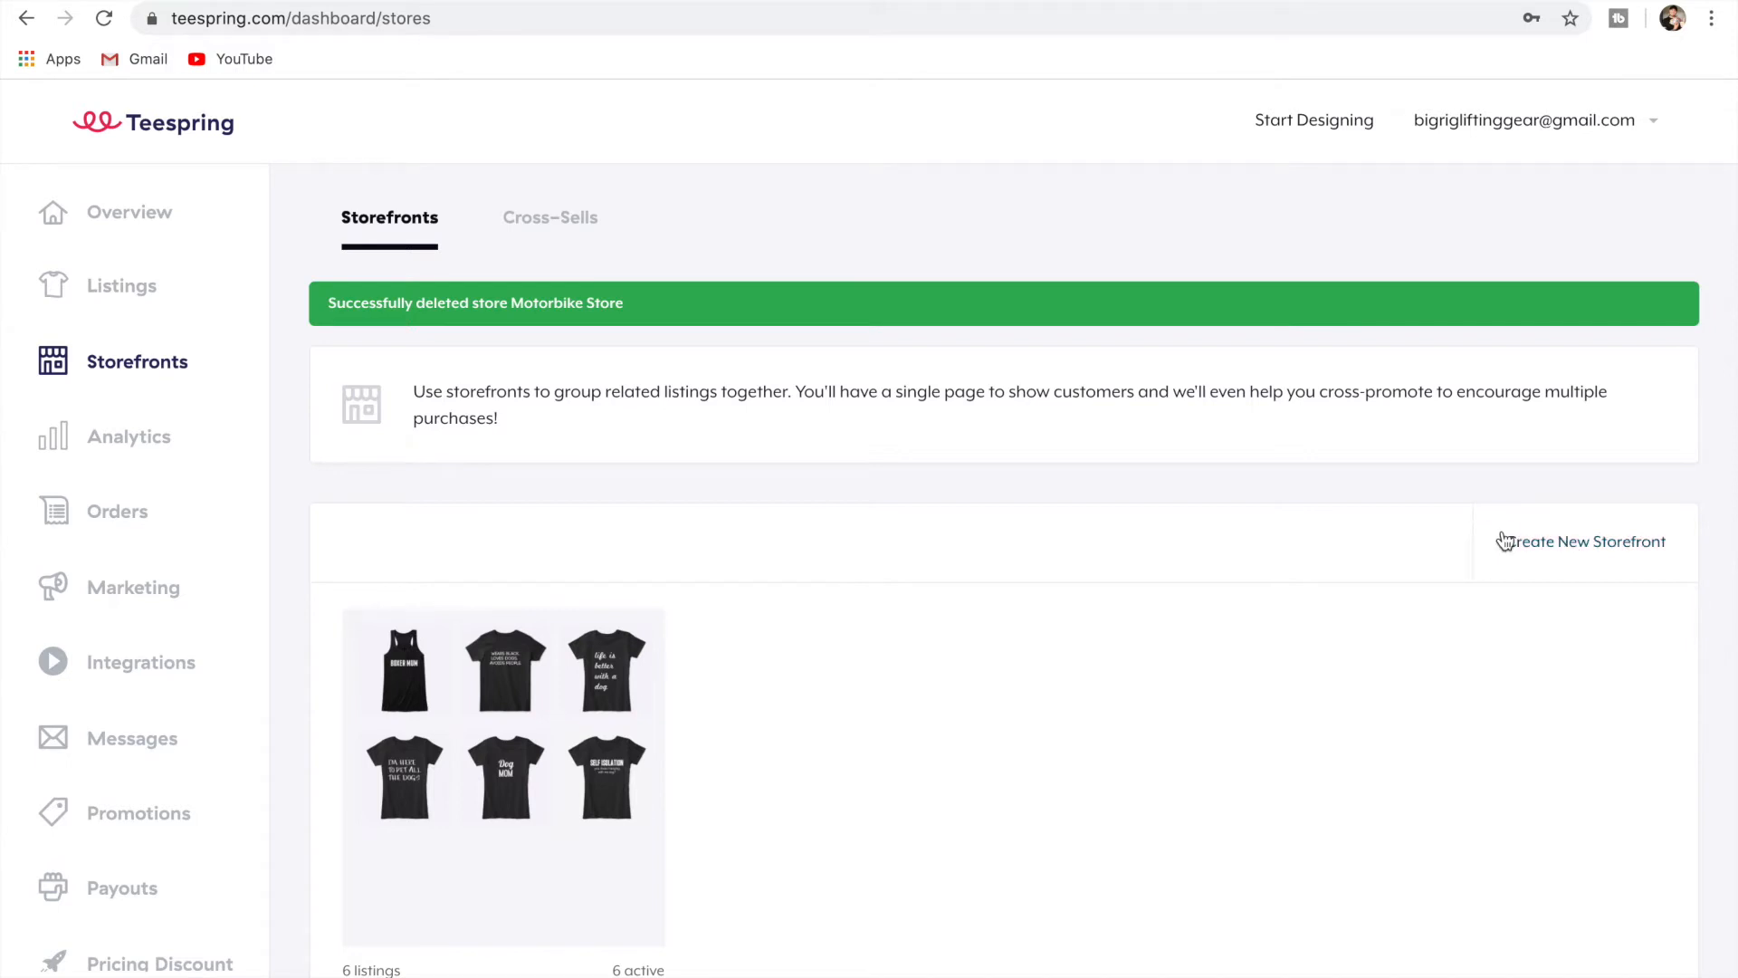
Create a new Teespring storefront named "Mother's Day Store".
{"action": "left_click", "coordinate": [1568, 553]}
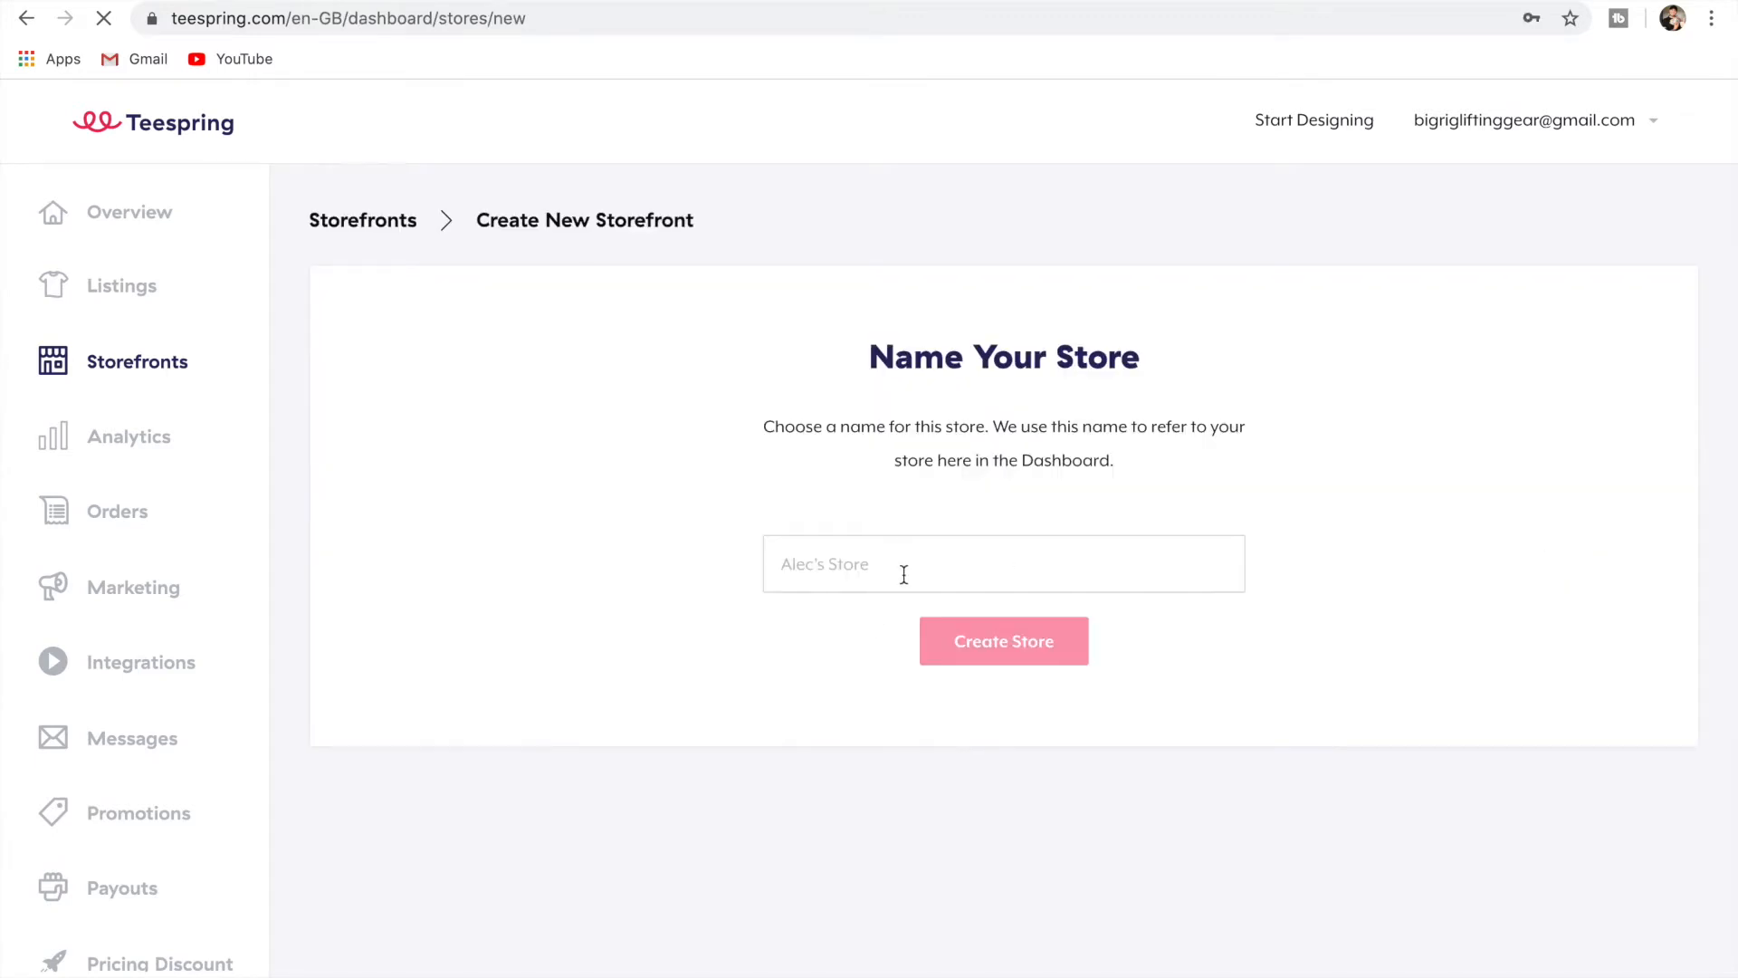
{"action": "left_click", "coordinate": [904, 575]}
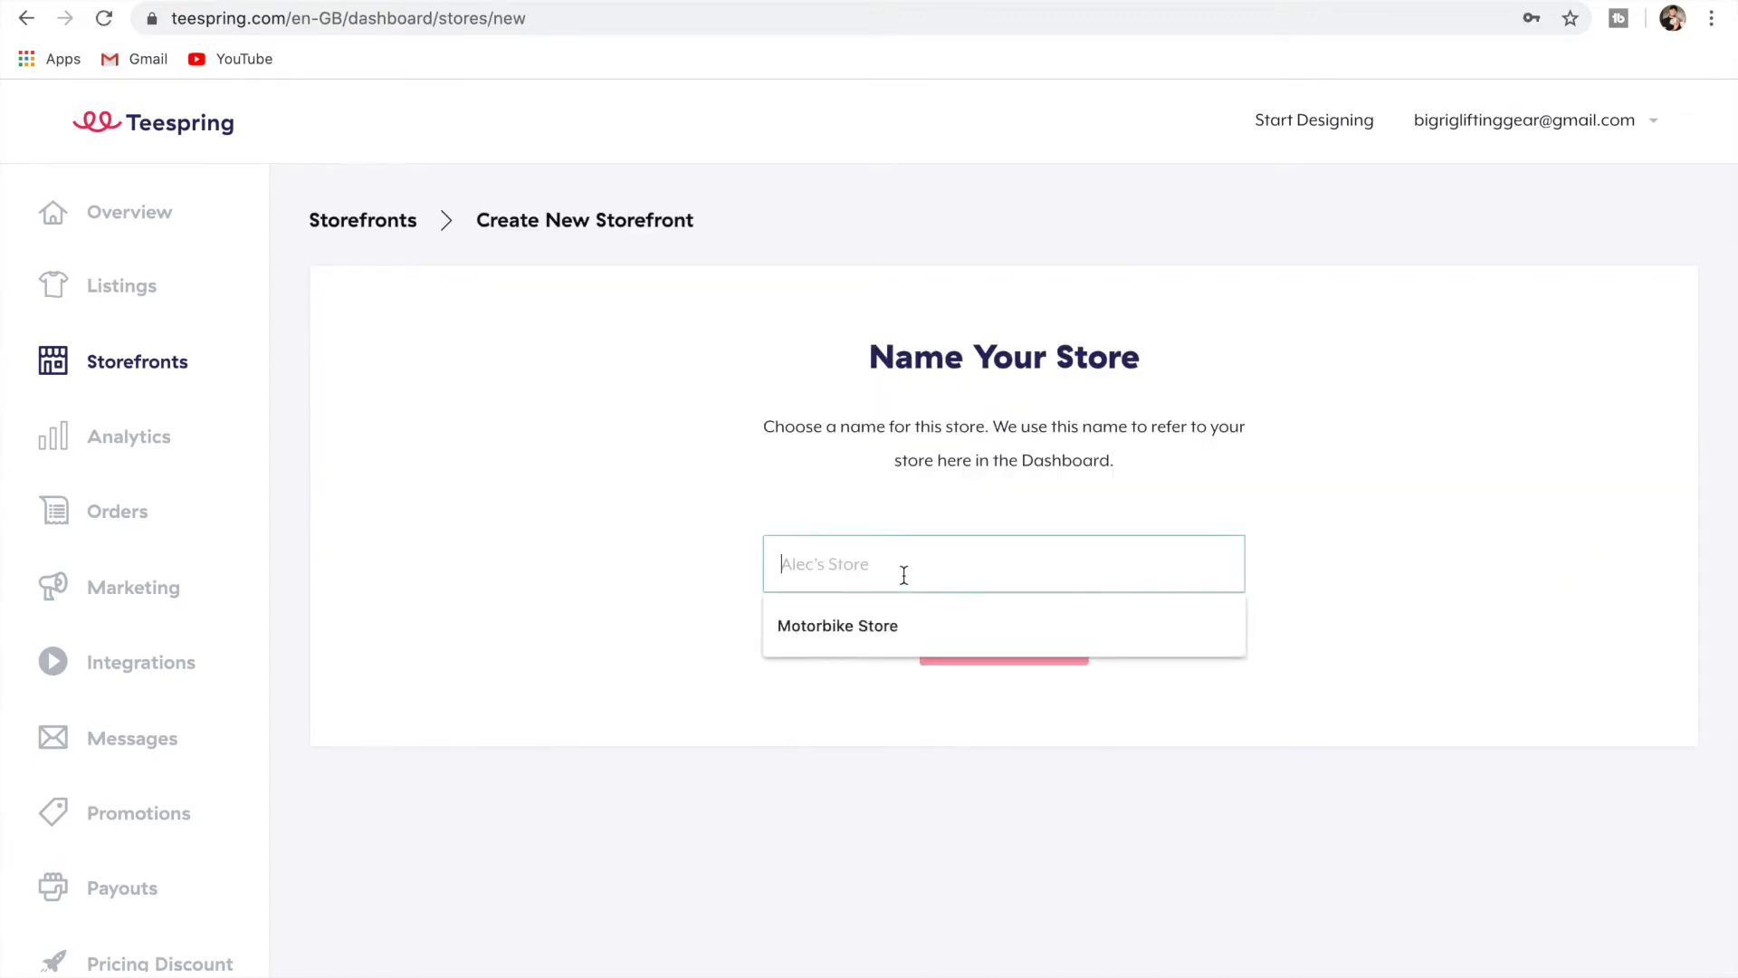
{"action": "type", "text": "Mothers"}
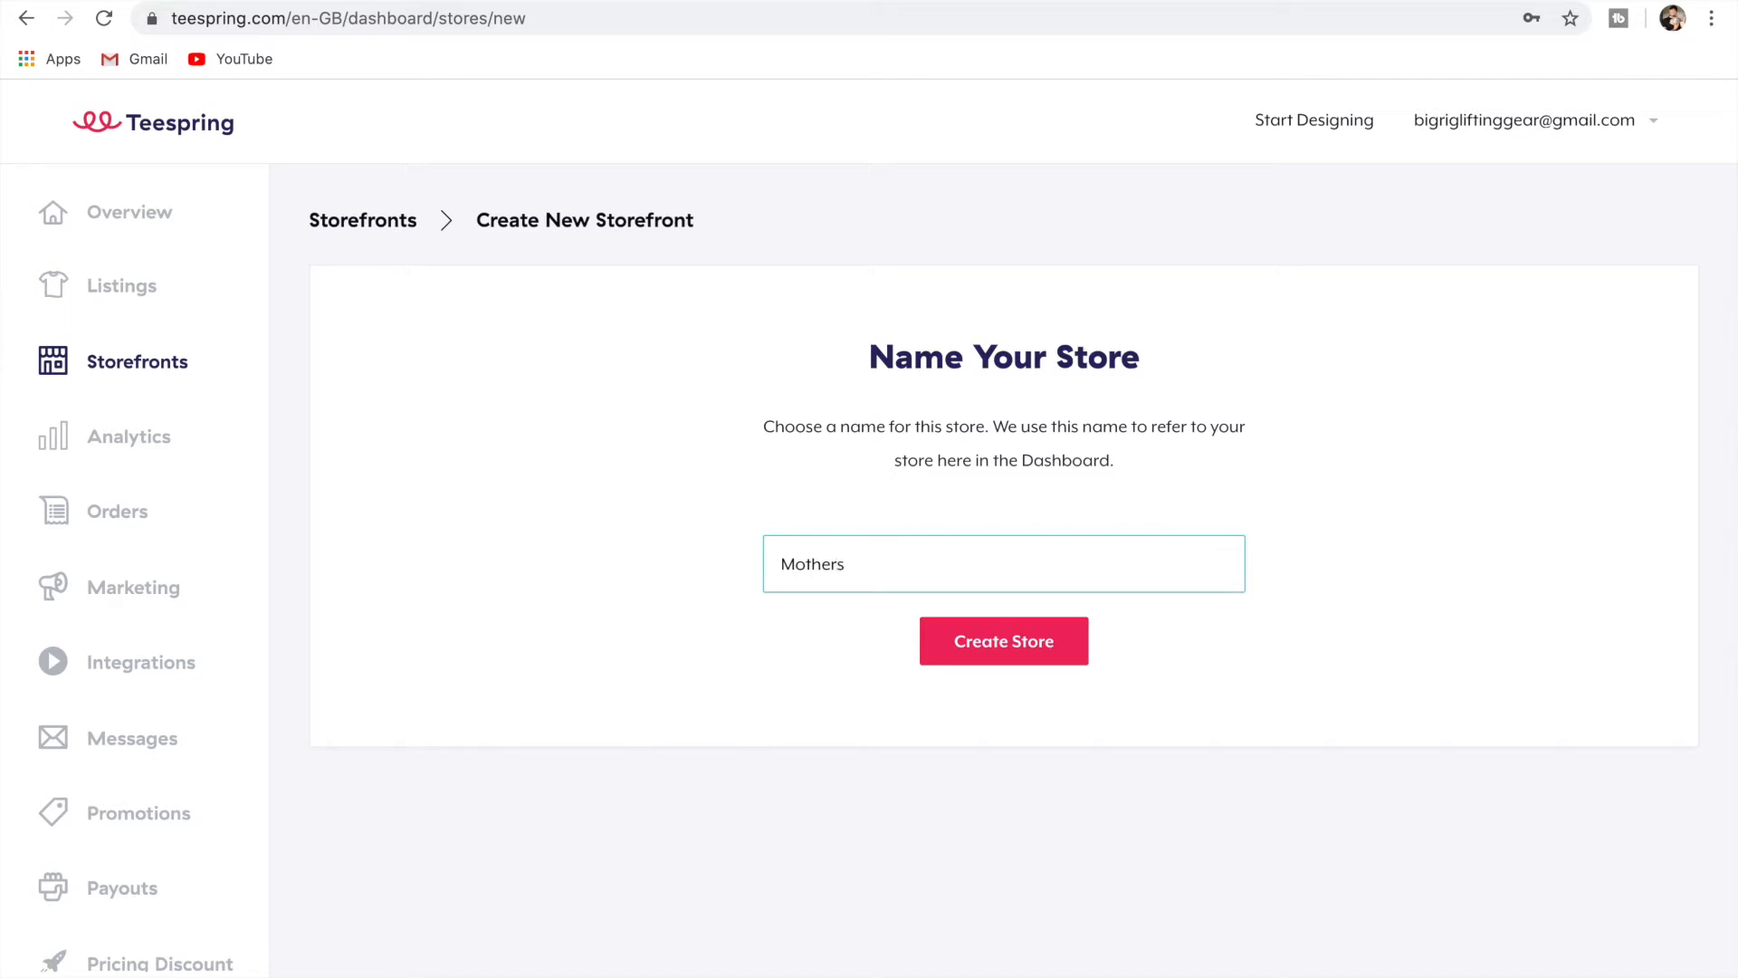
{"action": "key", "text": "BackSpace"}
{"action": "type", "text": "'s Day Store"}
{"action": "left_click", "coordinate": [1037, 651]}
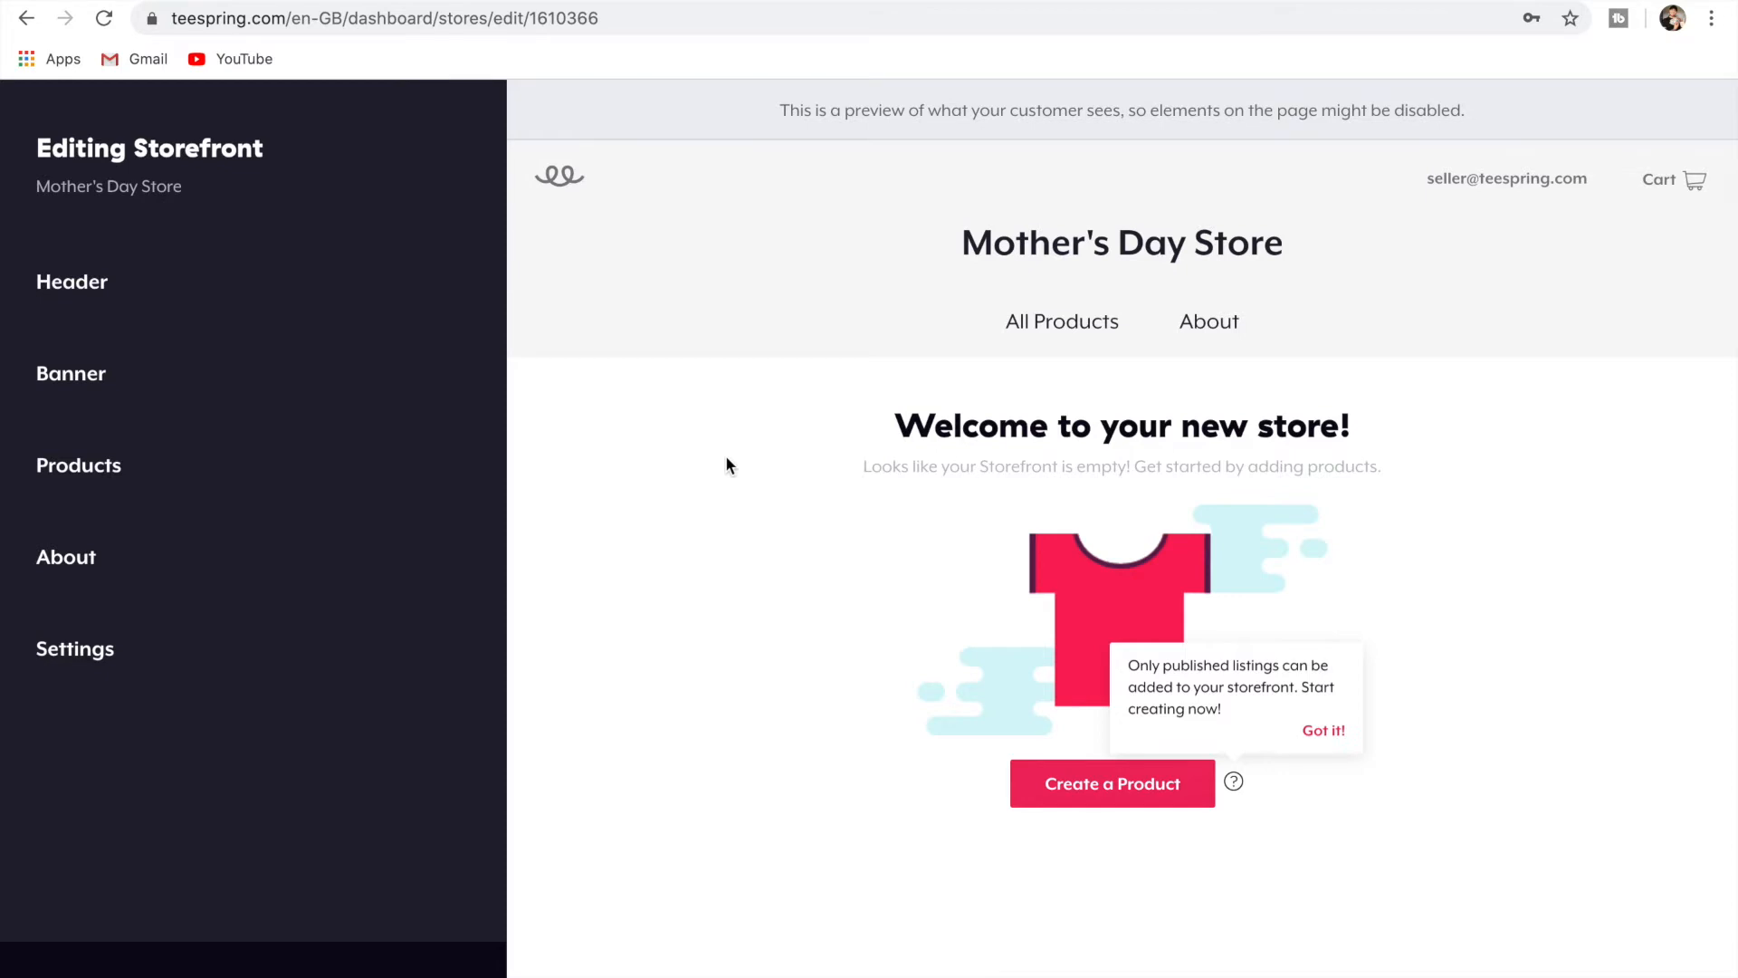
Review the new storefront's header, banner and products settings, leaving them without saving any changes.
{"action": "left_click", "coordinate": [181, 277]}
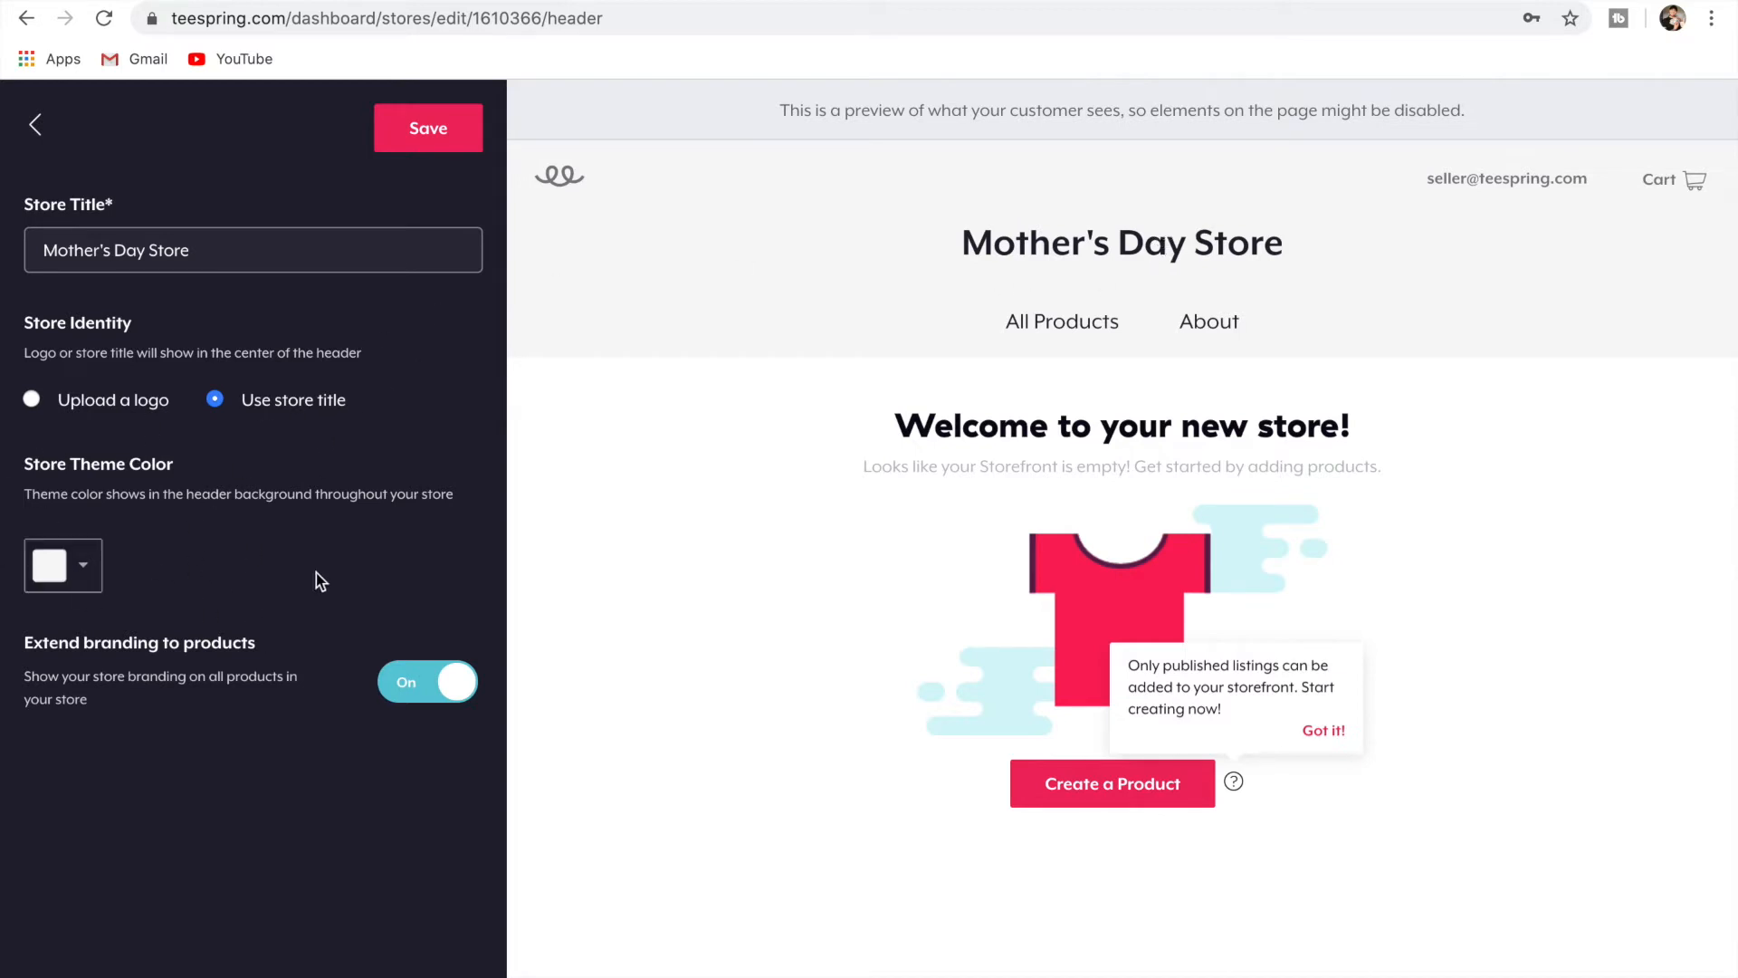
{"action": "left_click", "coordinate": [39, 131]}
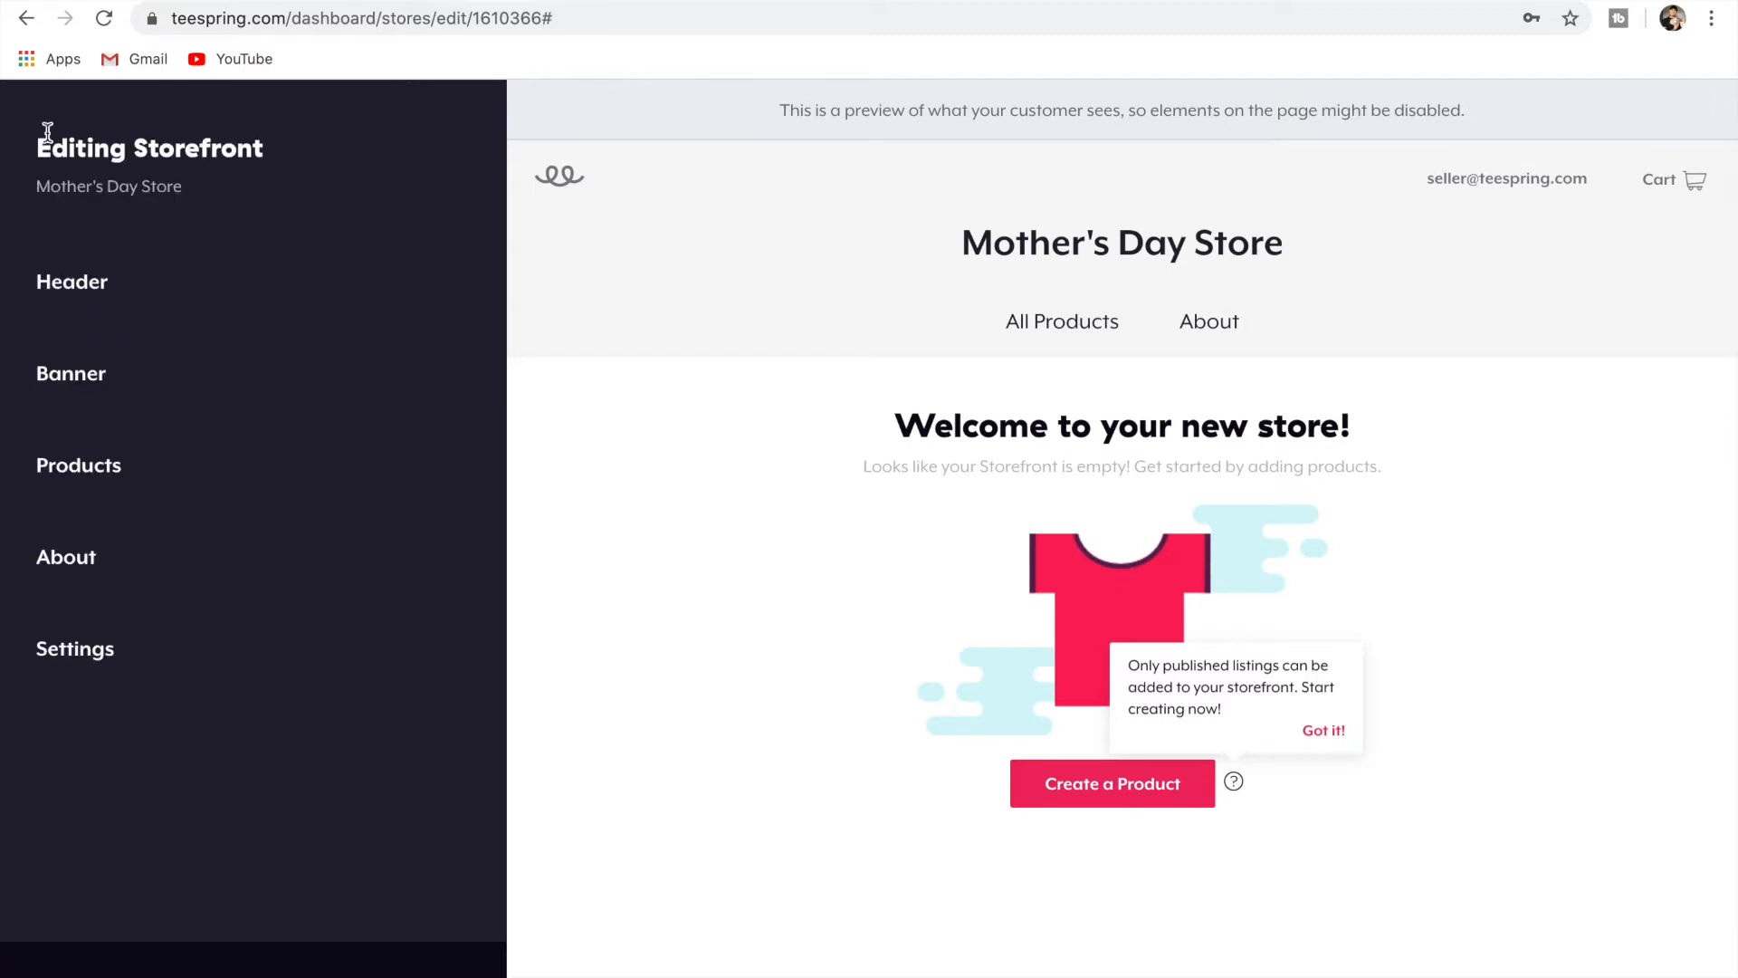
{"action": "left_click", "coordinate": [182, 401]}
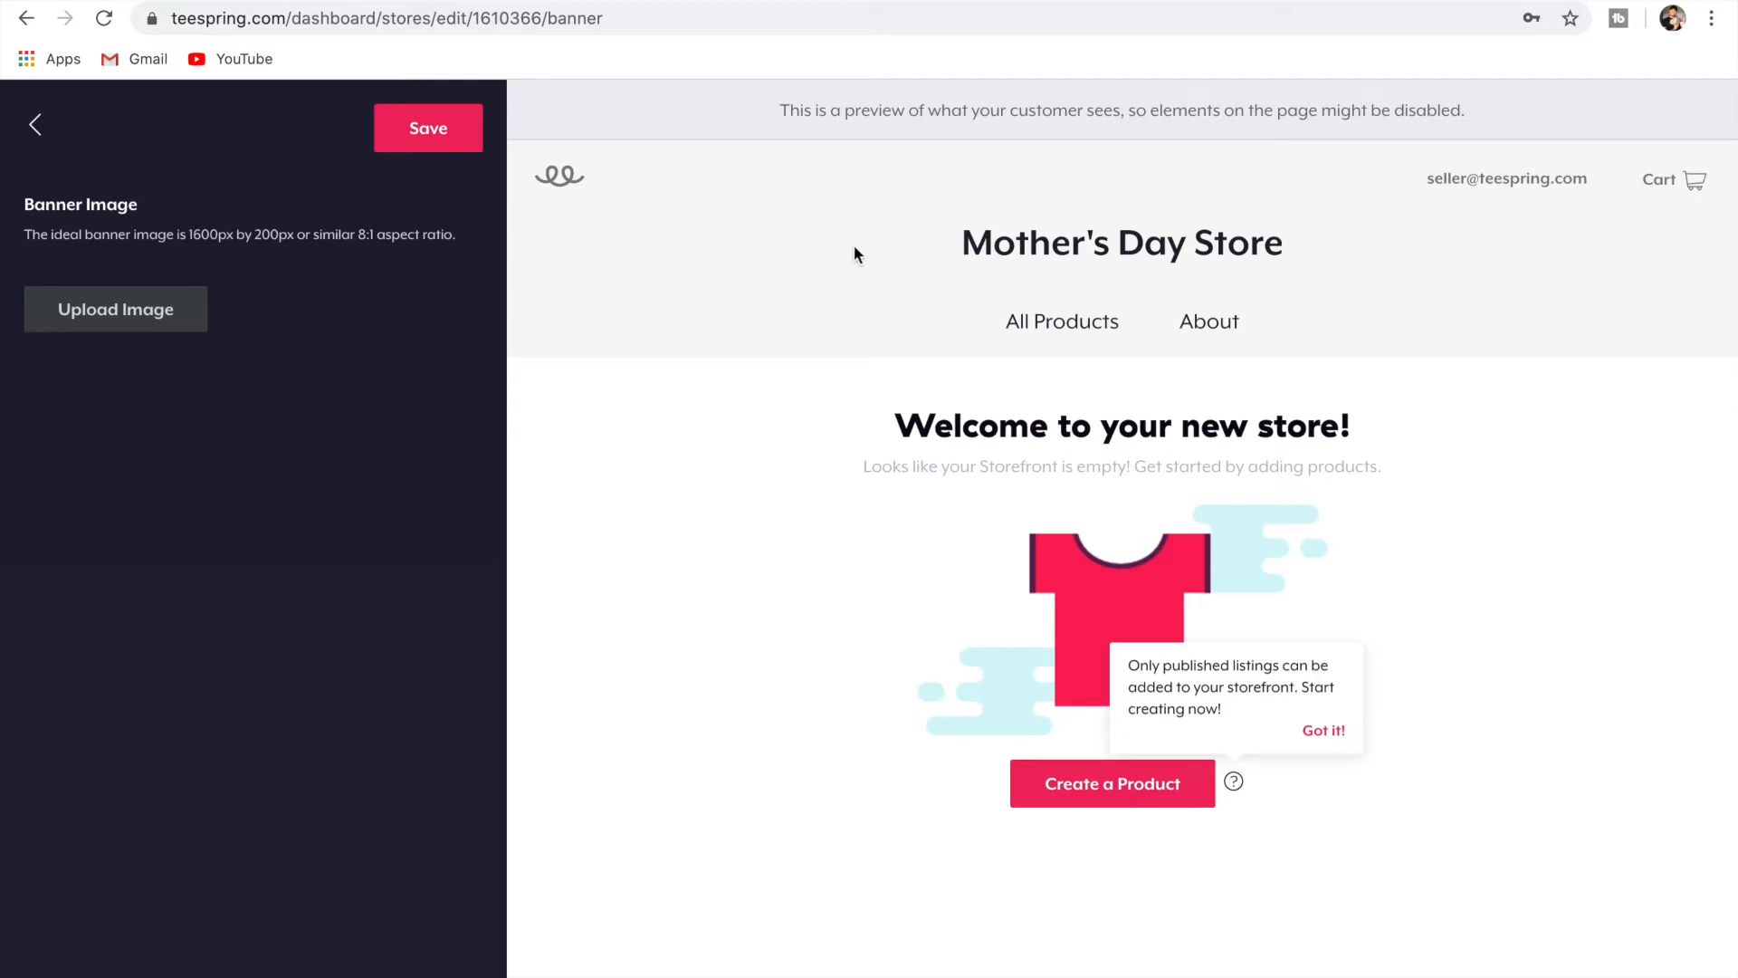
{"action": "left_click", "coordinate": [35, 126]}
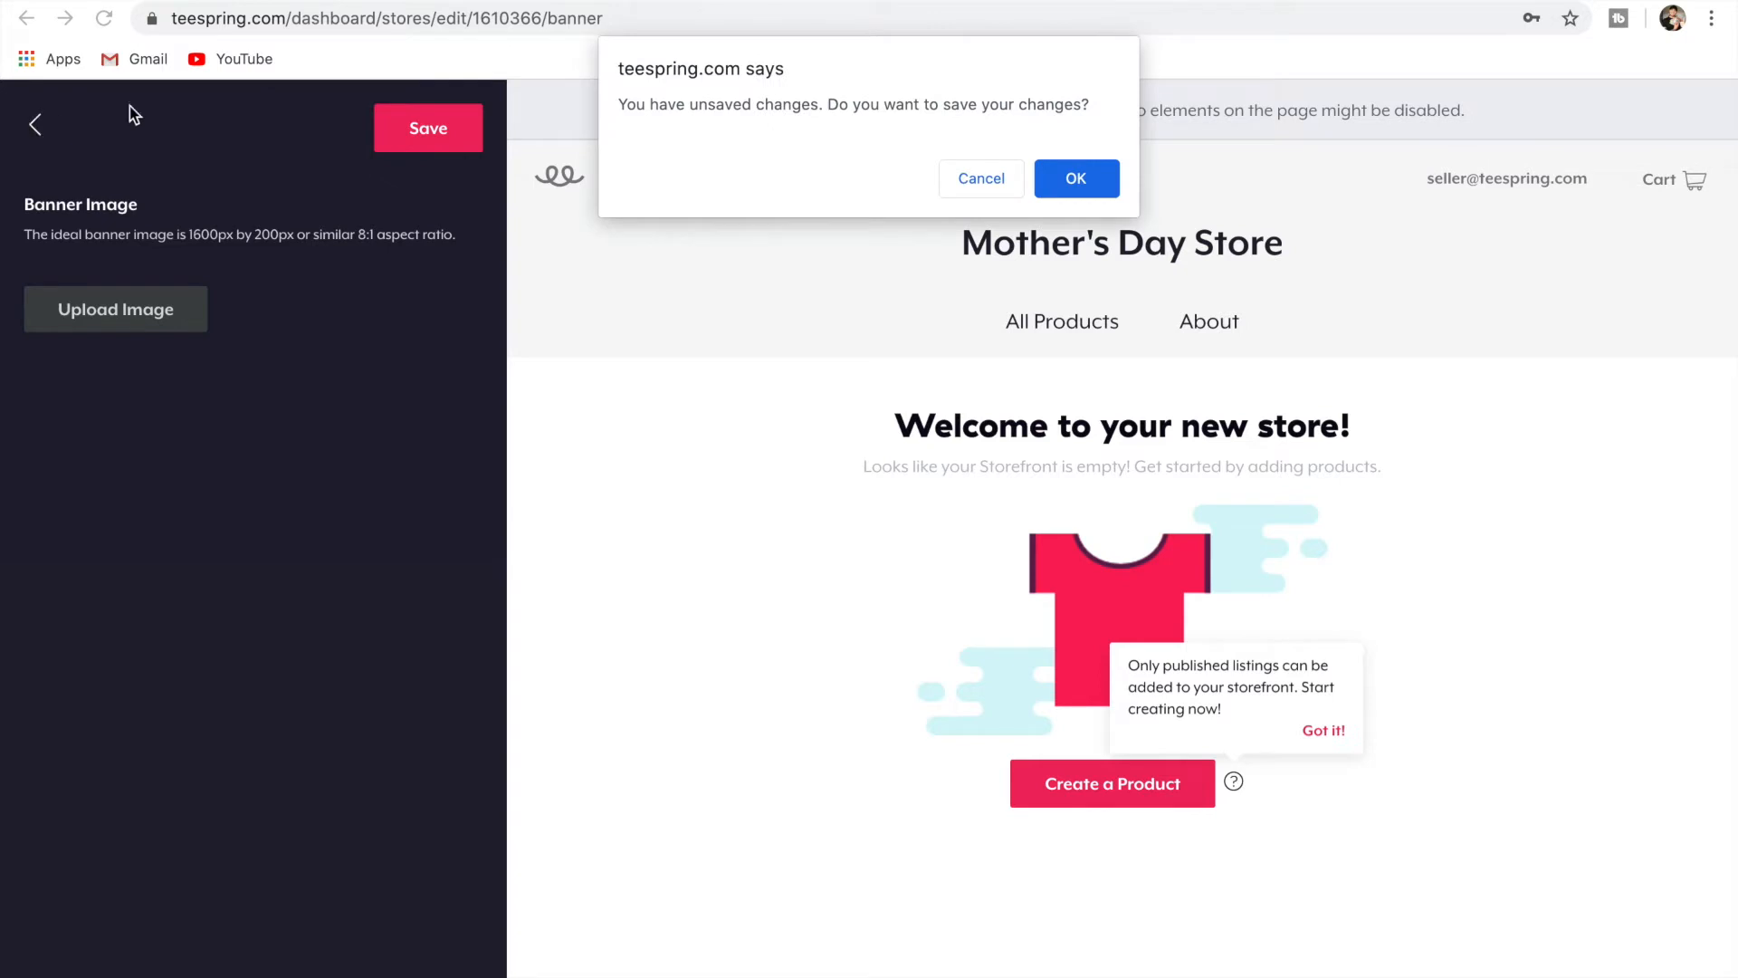
{"action": "left_click", "coordinate": [980, 176]}
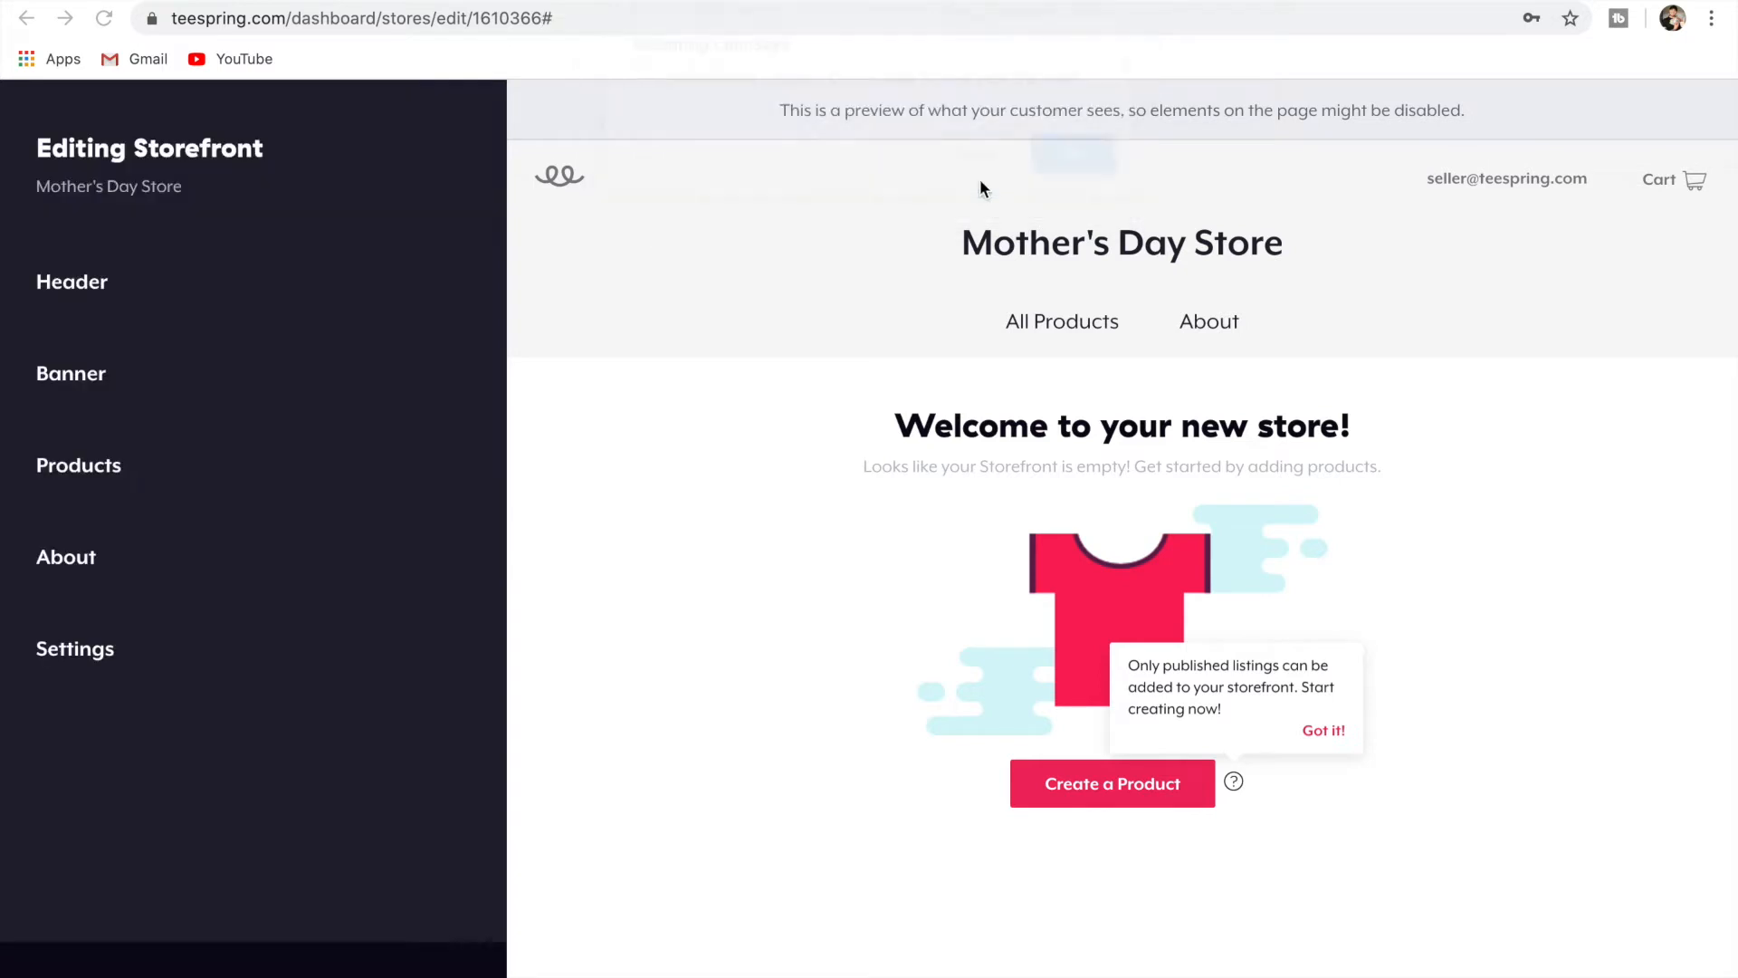
{"action": "left_click", "coordinate": [235, 475]}
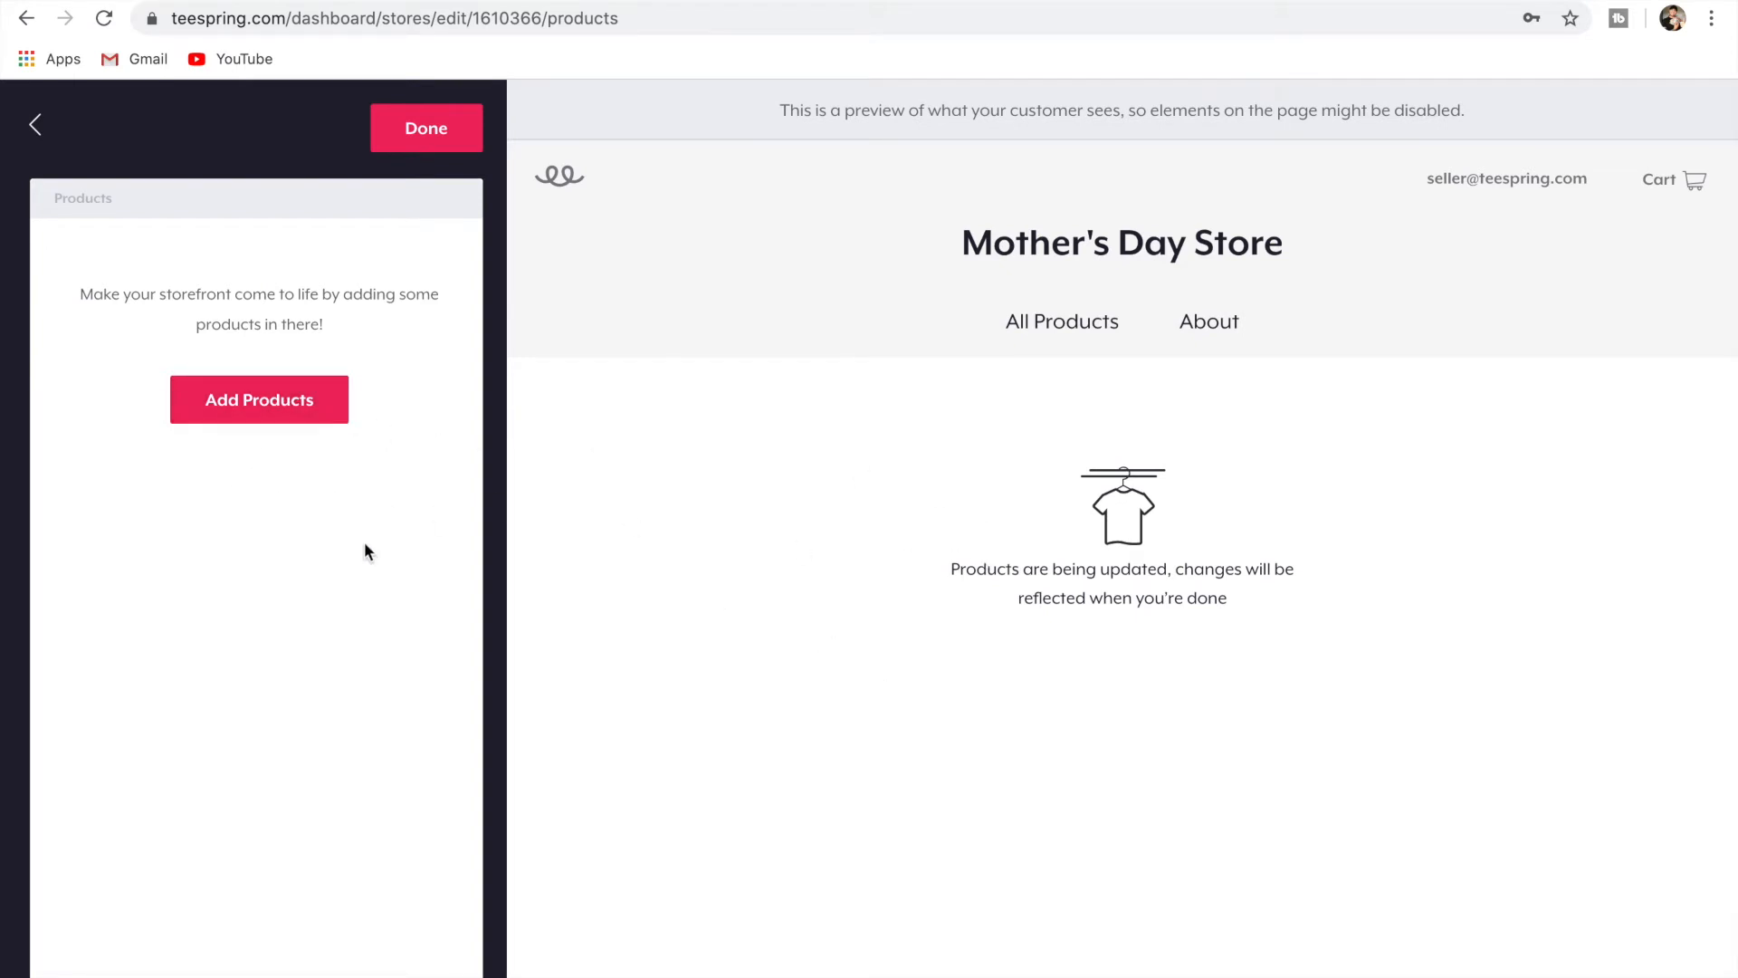
{"action": "left_click", "coordinate": [48, 127]}
{"action": "left_click", "coordinate": [985, 179]}
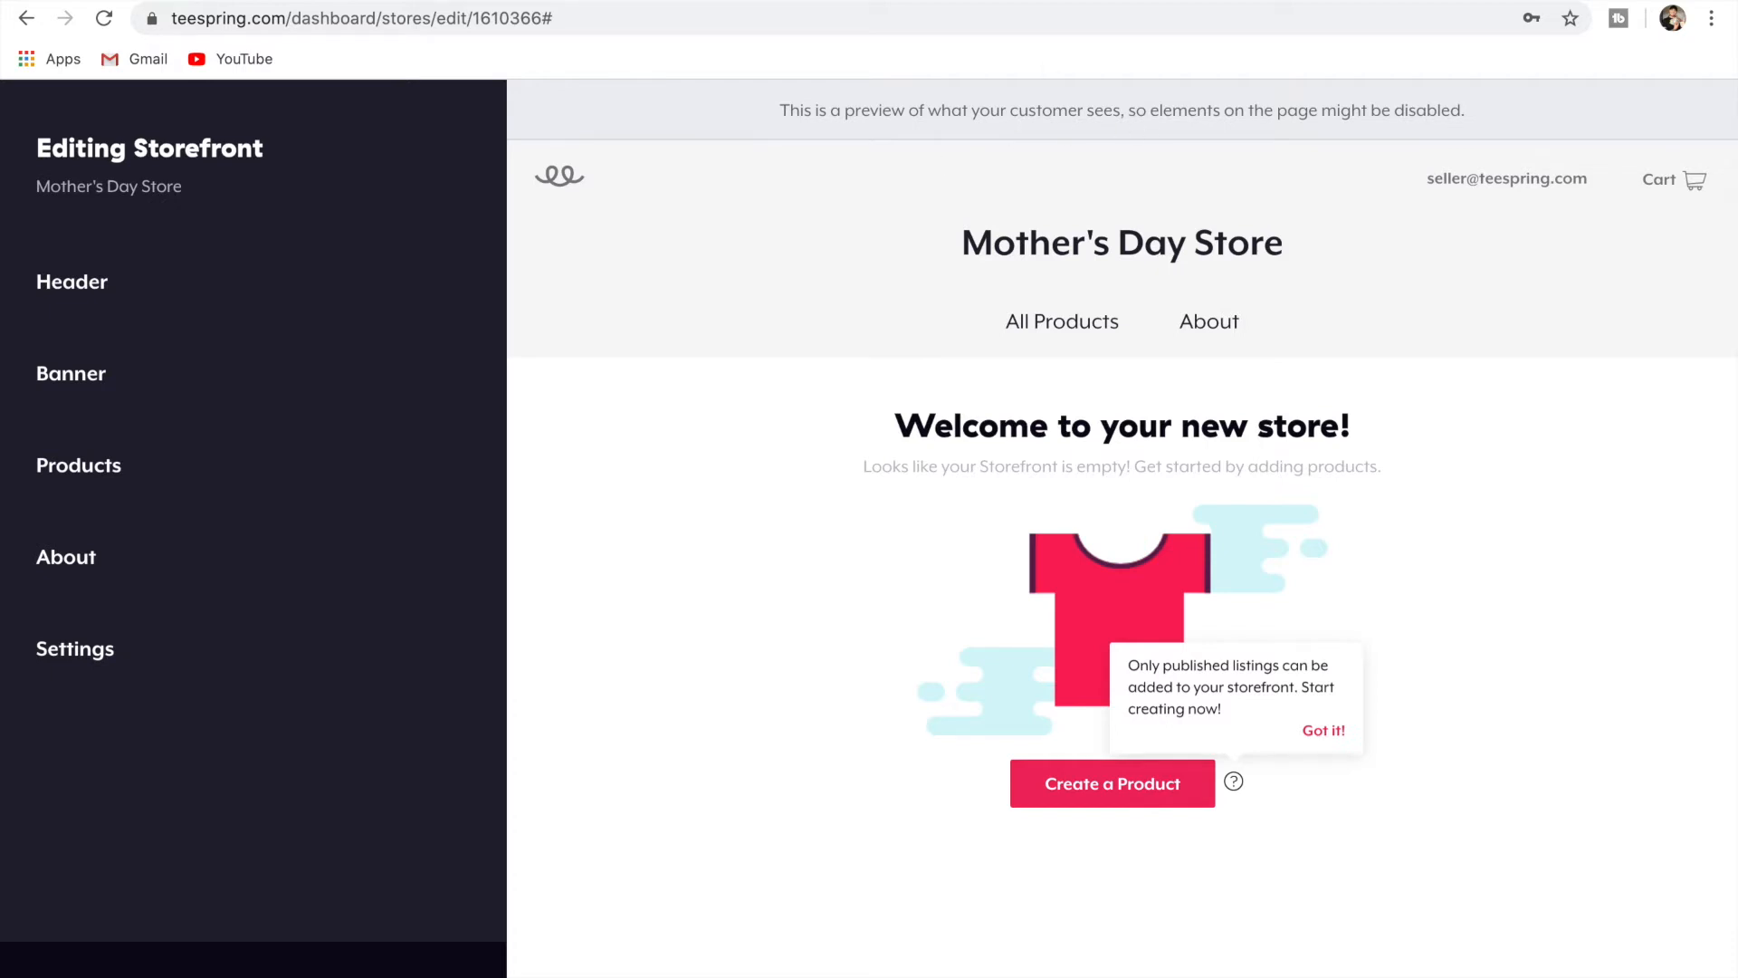
Switch to Etsy and search for "mothers day".
{"action": "key", "text": "ctrl+Tab"}
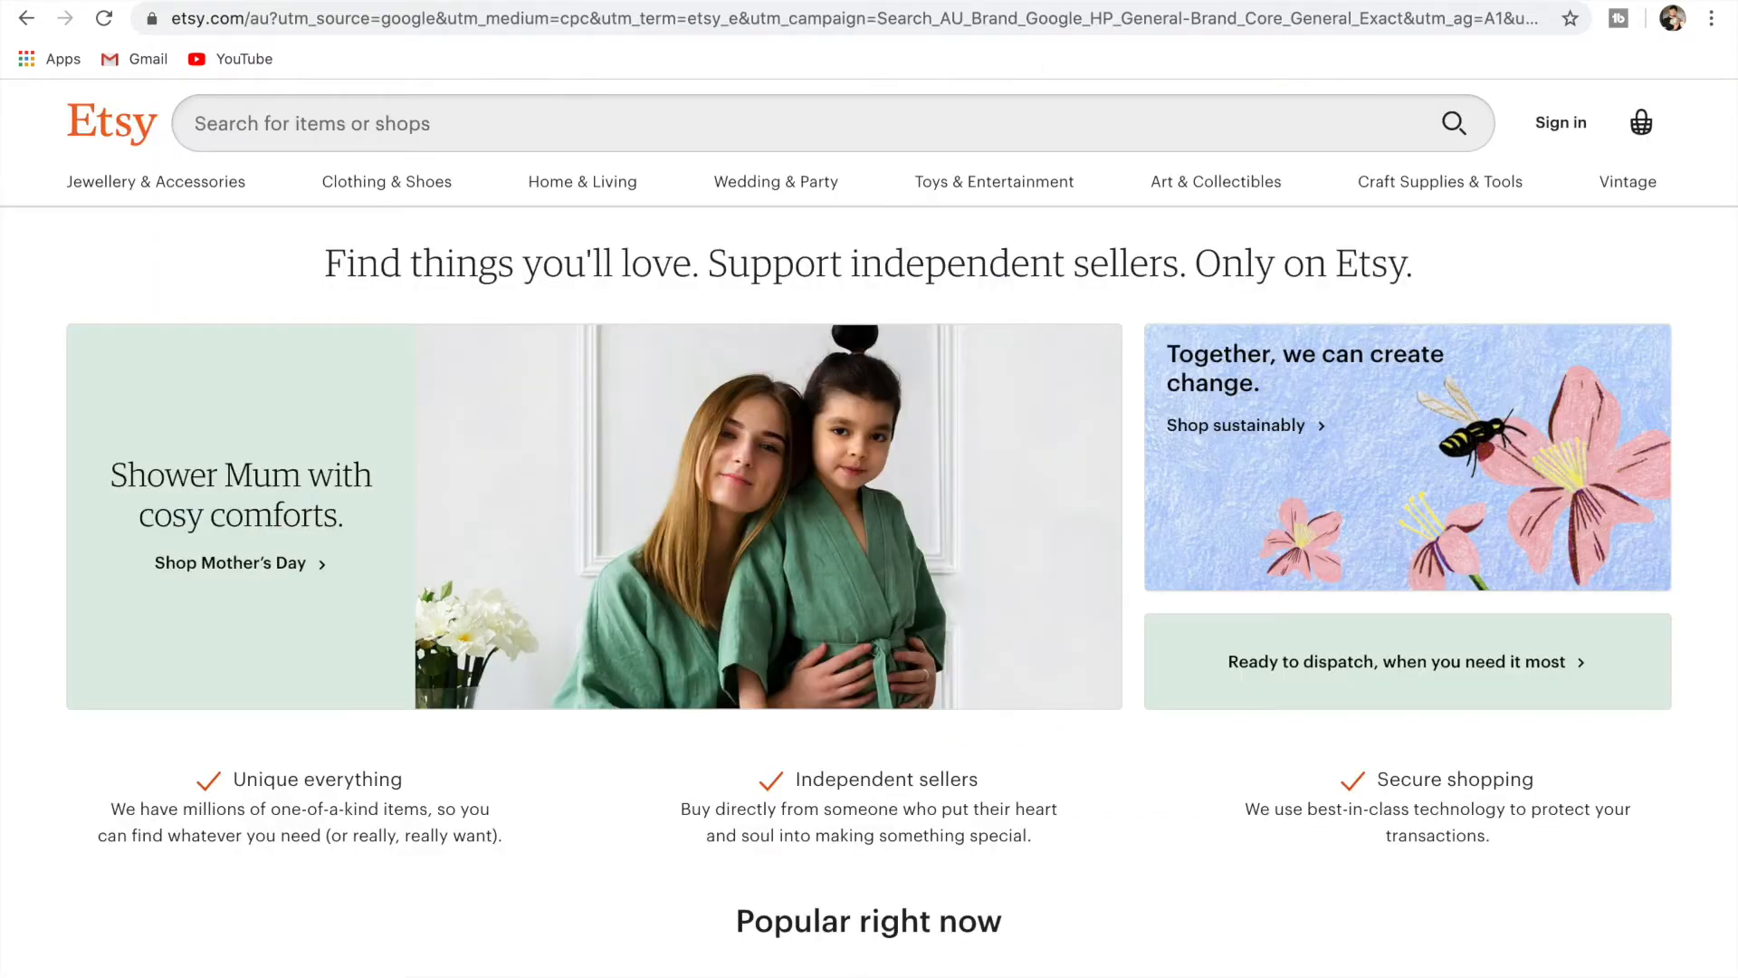
{"action": "left_click", "coordinate": [632, 135]}
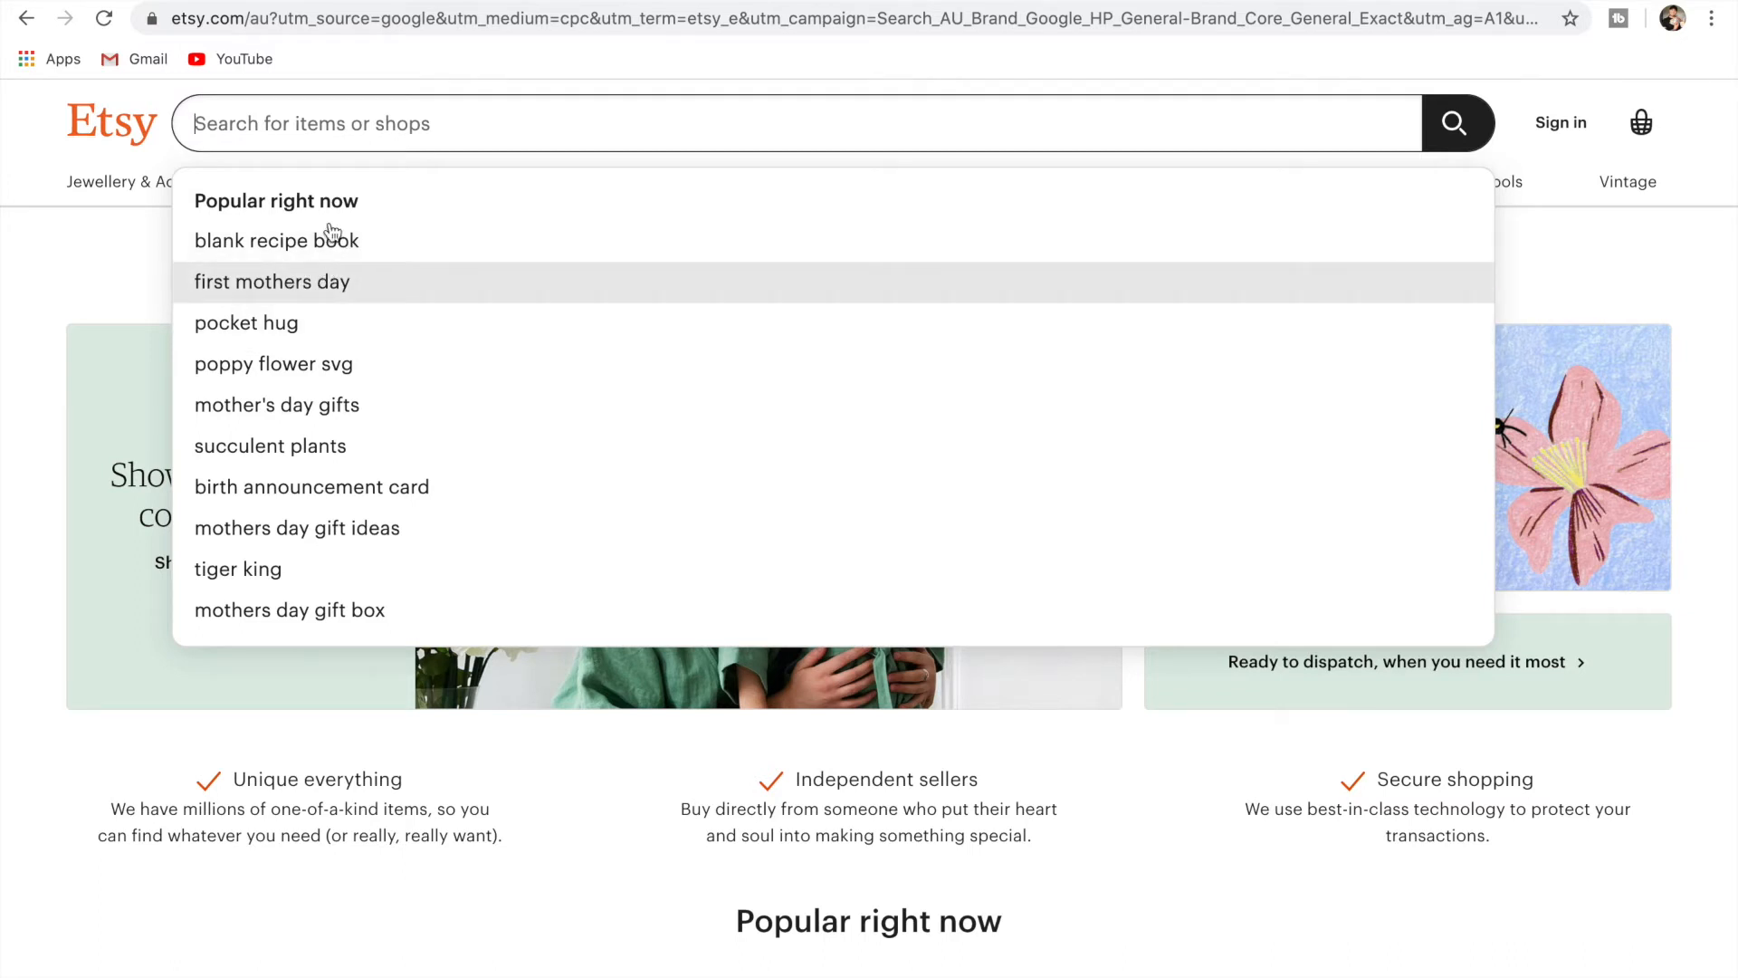
{"action": "type", "text": "moth"}
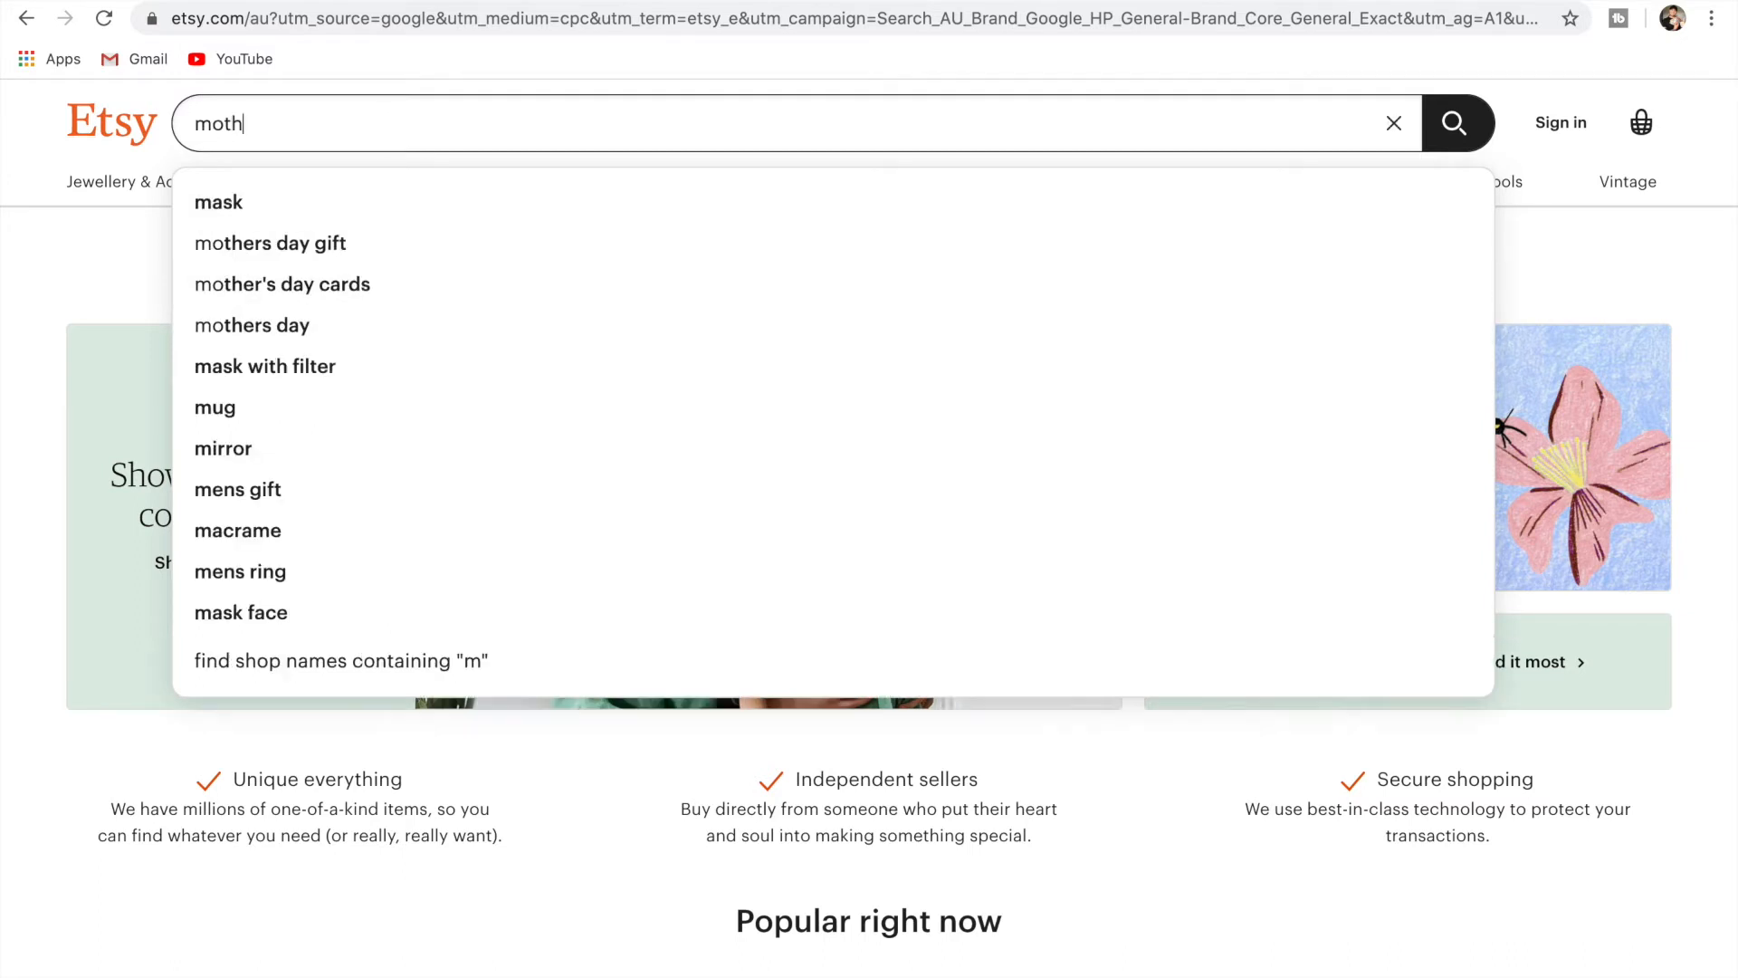
{"action": "type", "text": "ers day"}
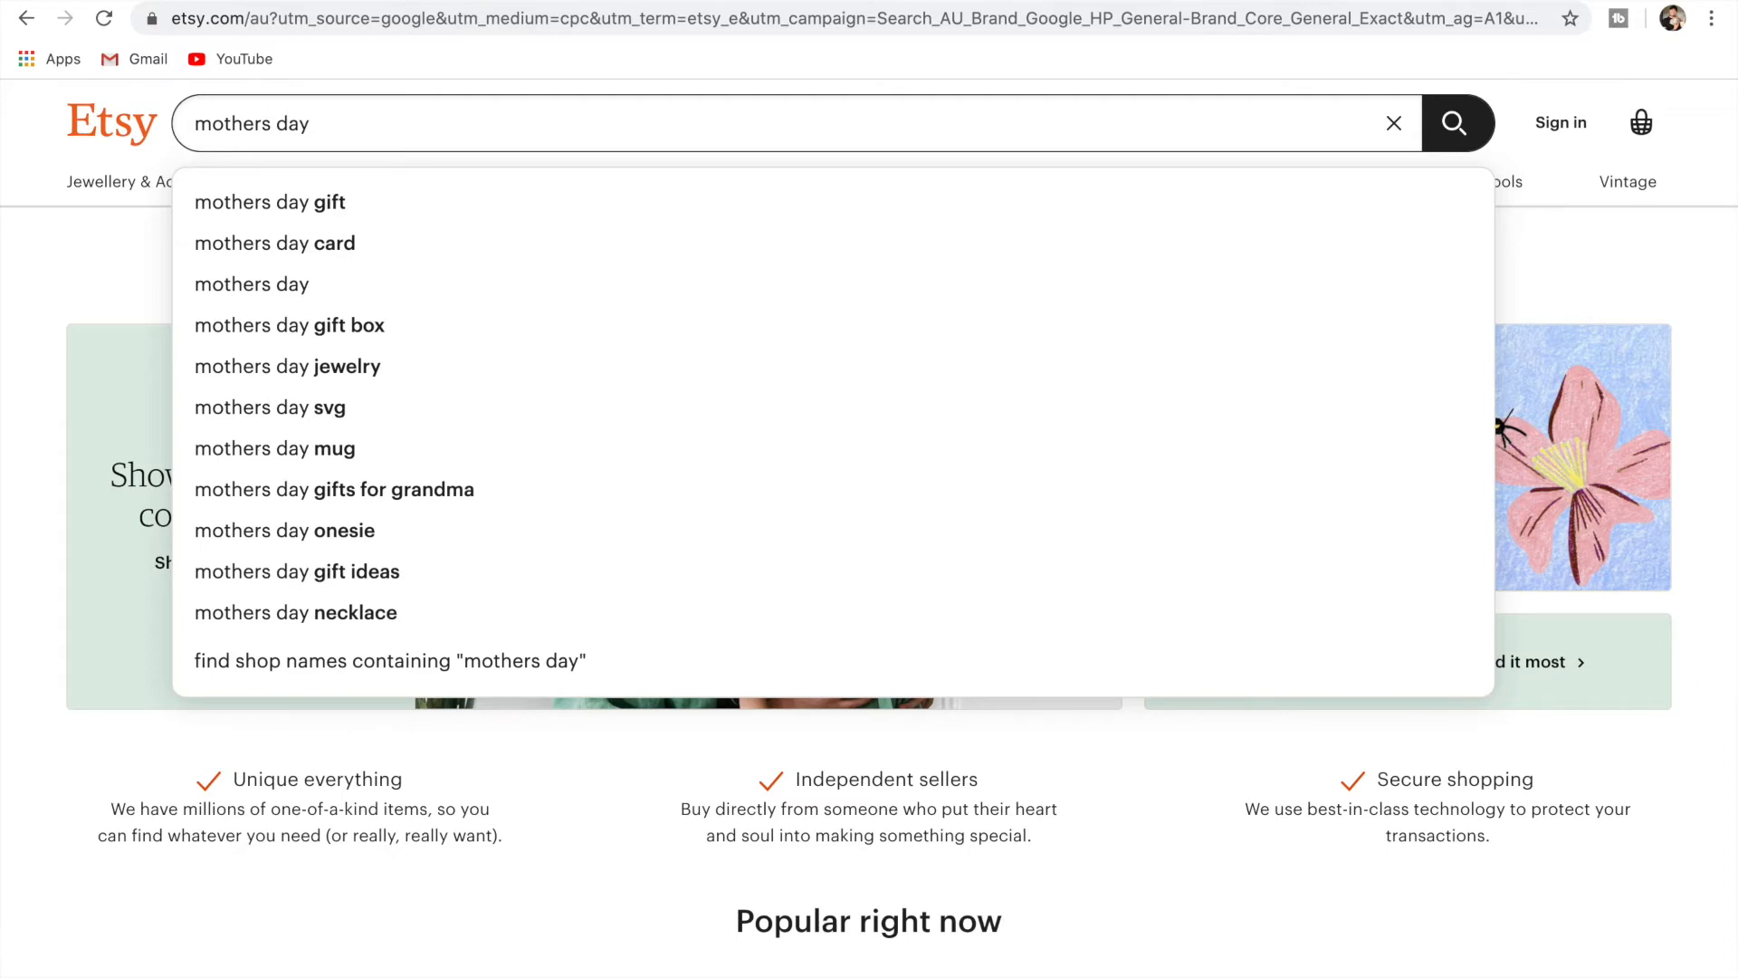
{"action": "key", "text": "Return"}
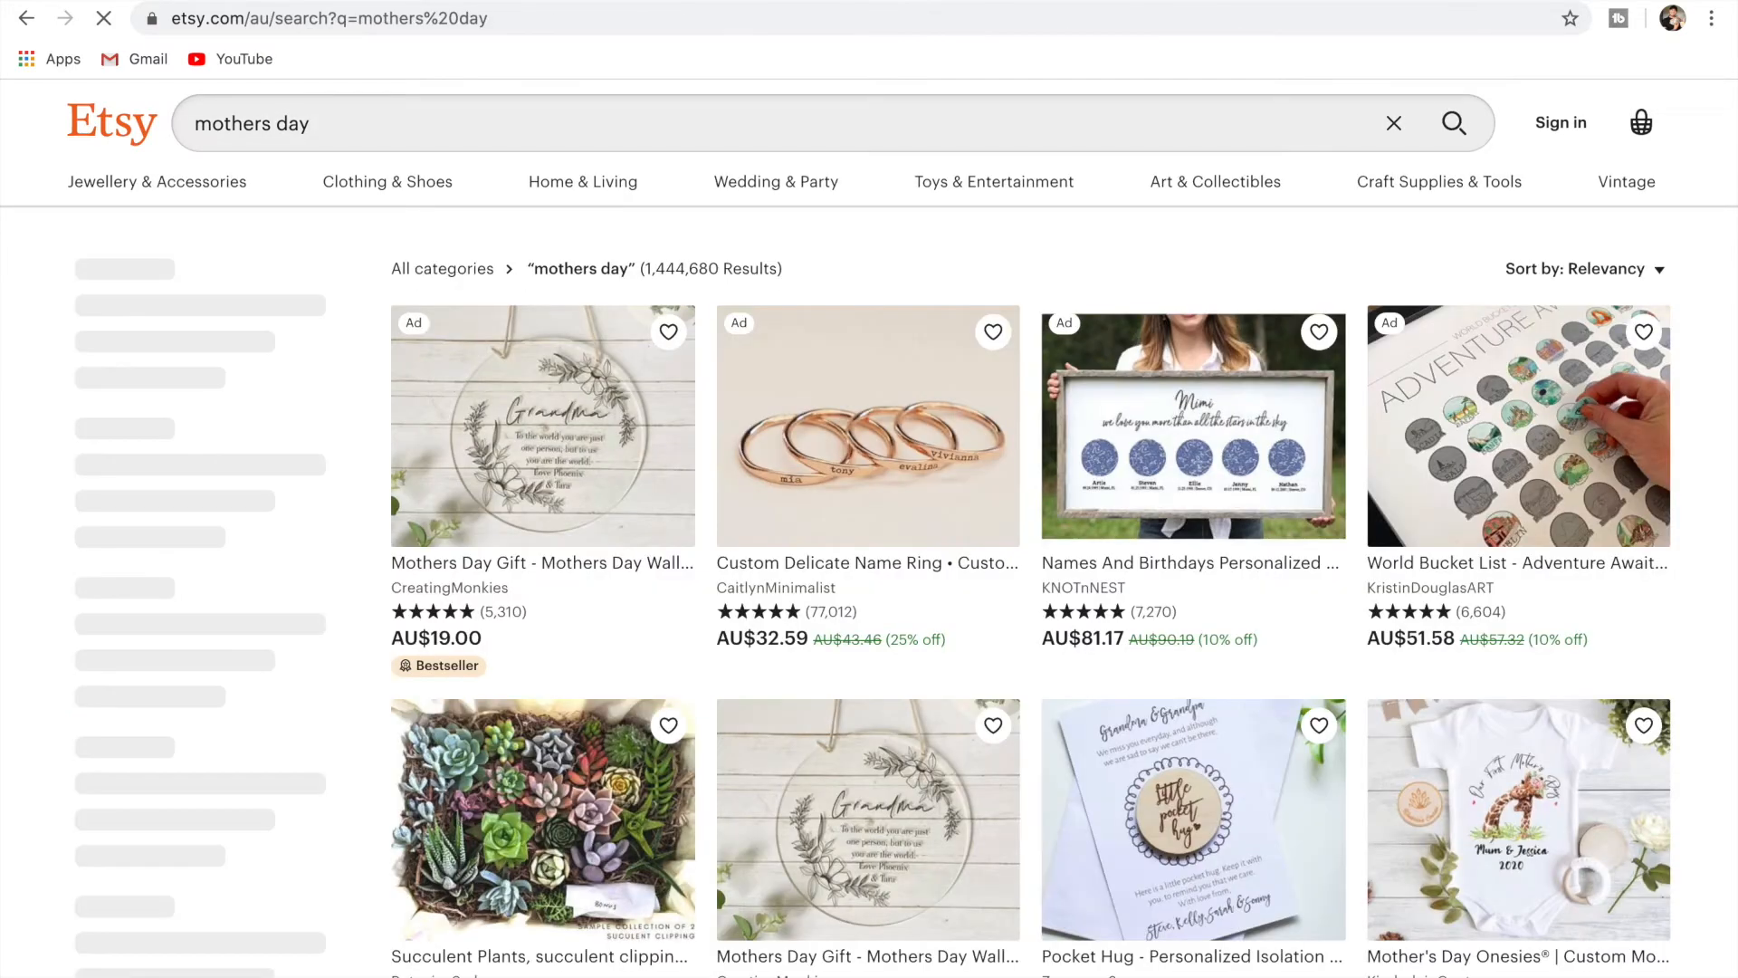
Refine the Etsy search to "mothers day tshirt" and browse the listed shirt designs for ideas.
{"action": "left_click", "coordinate": [334, 108]}
{"action": "type", "text": "shirt"}
{"action": "key", "text": "BackSpace"}
{"action": "key", "text": "BackSpace"}
{"action": "key", "text": "BackSpace"}
{"action": "key", "text": "BackSpace"}
{"action": "key", "text": "BackSpace"}
{"action": "type", "text": "ts"}
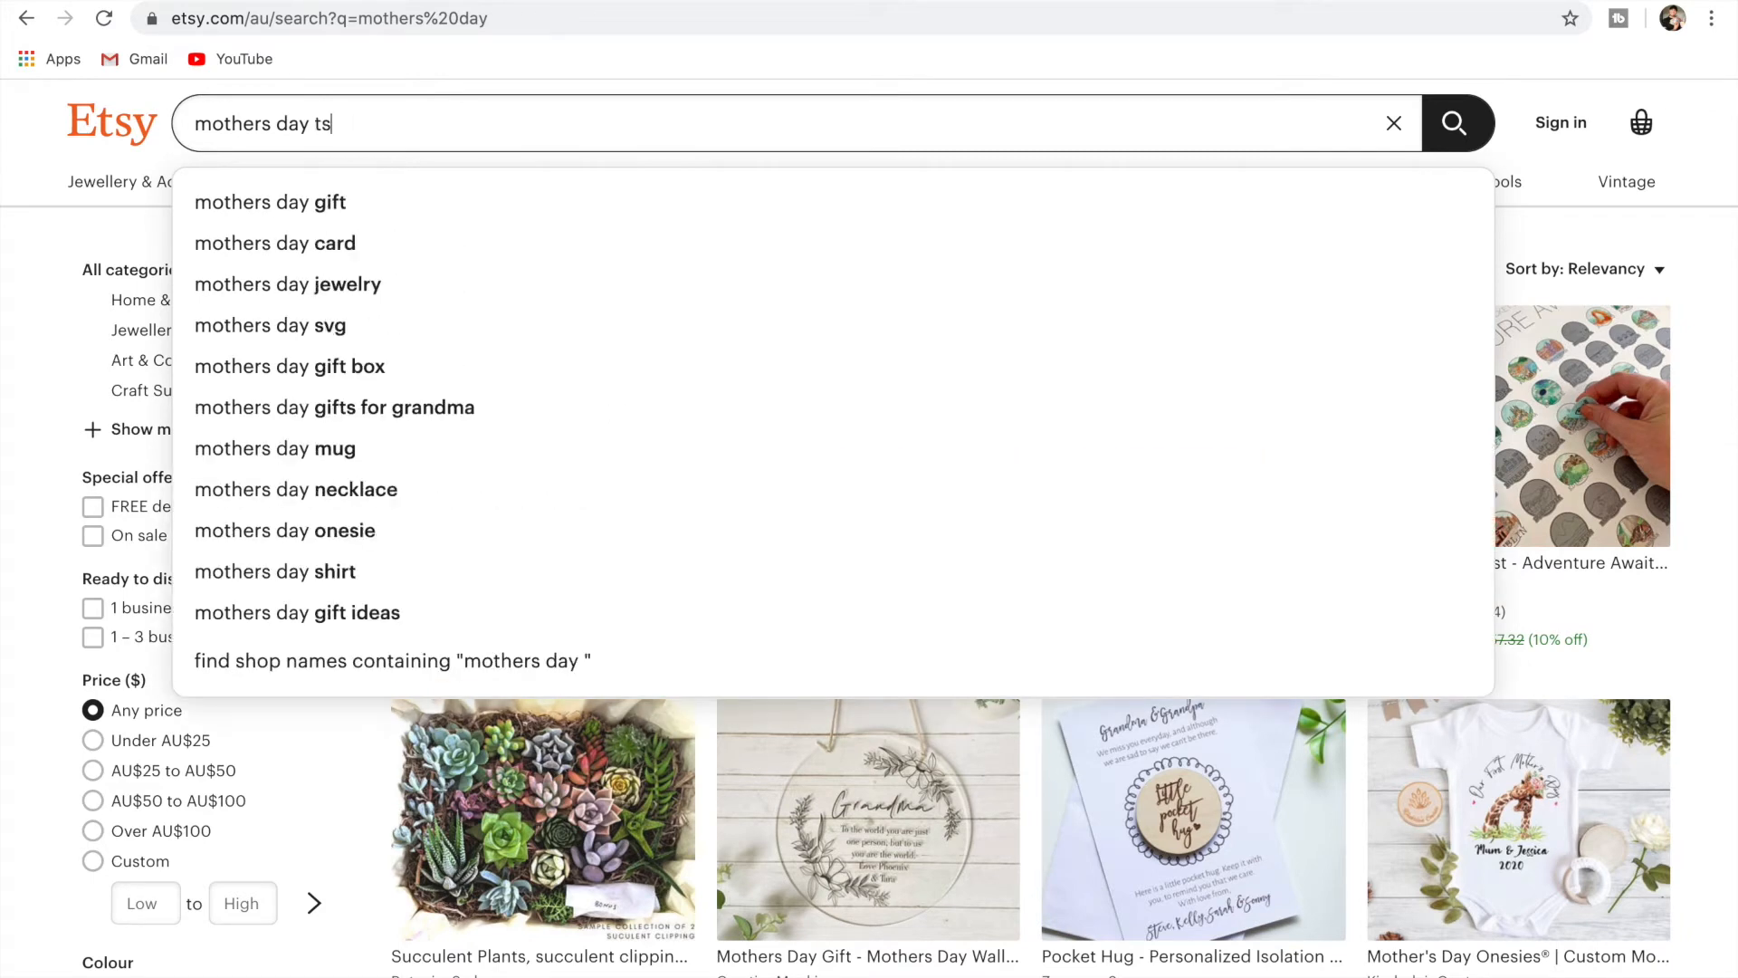
{"action": "key", "text": "Down"}
{"action": "key", "text": "Return"}
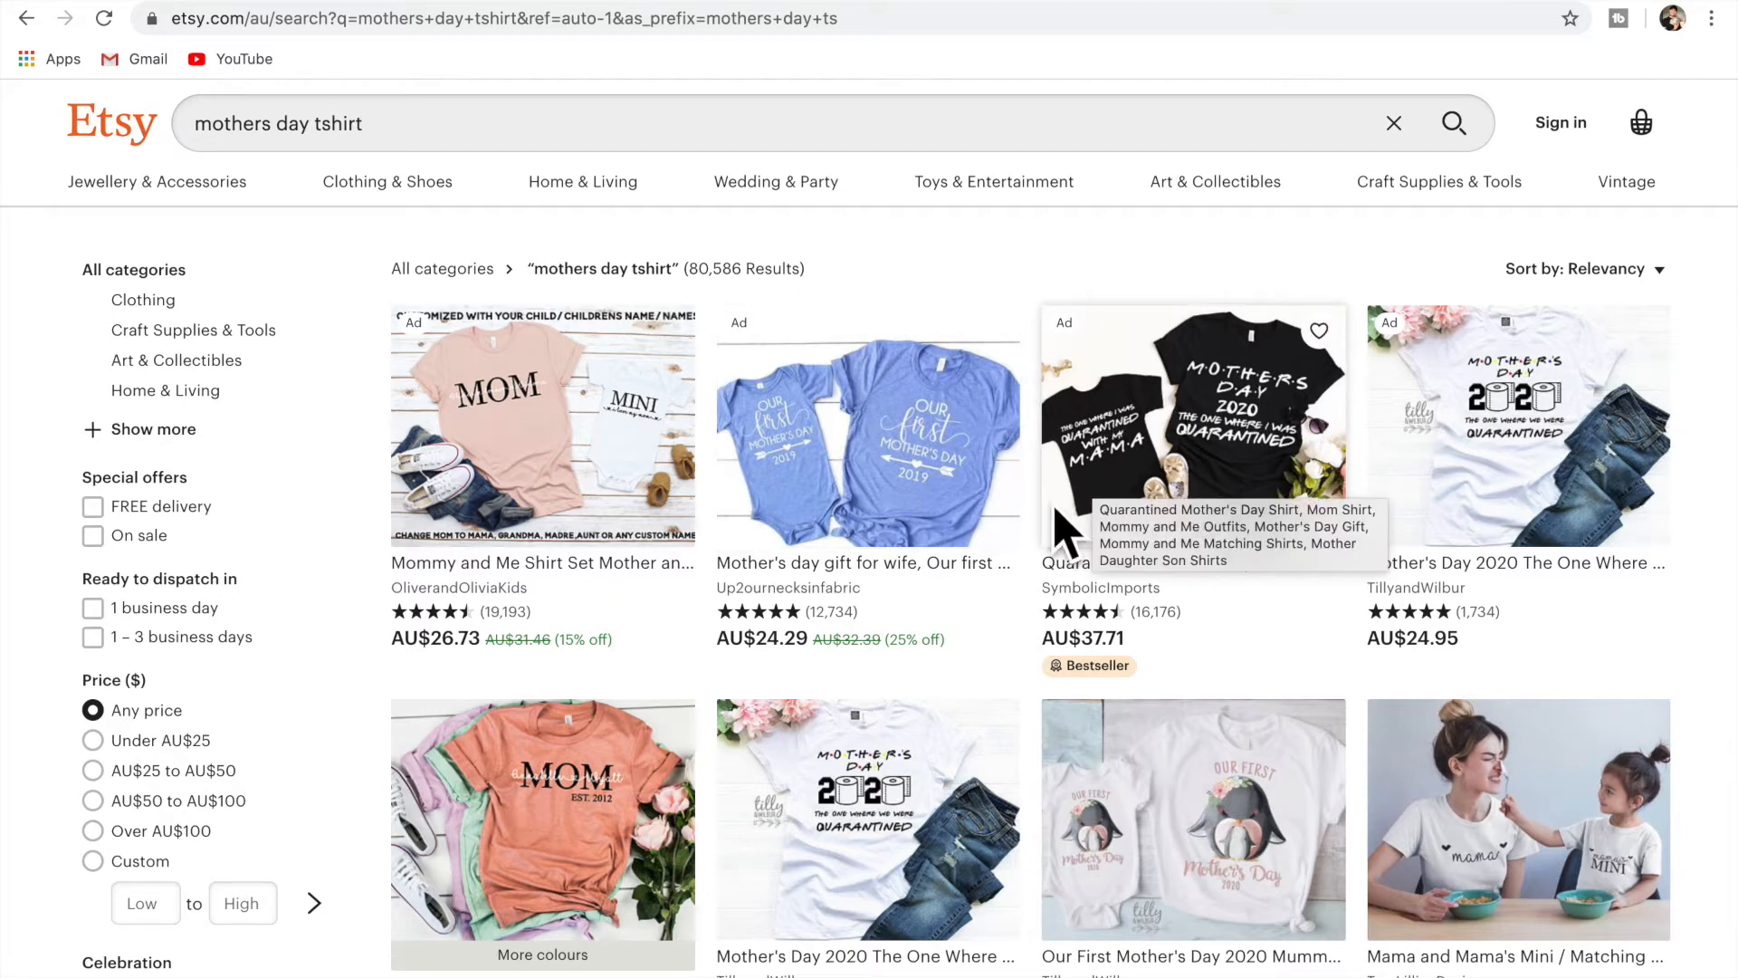
{"action": "scroll", "coordinate": [1033, 436], "scroll_direction": "down", "scroll_amount": 5}
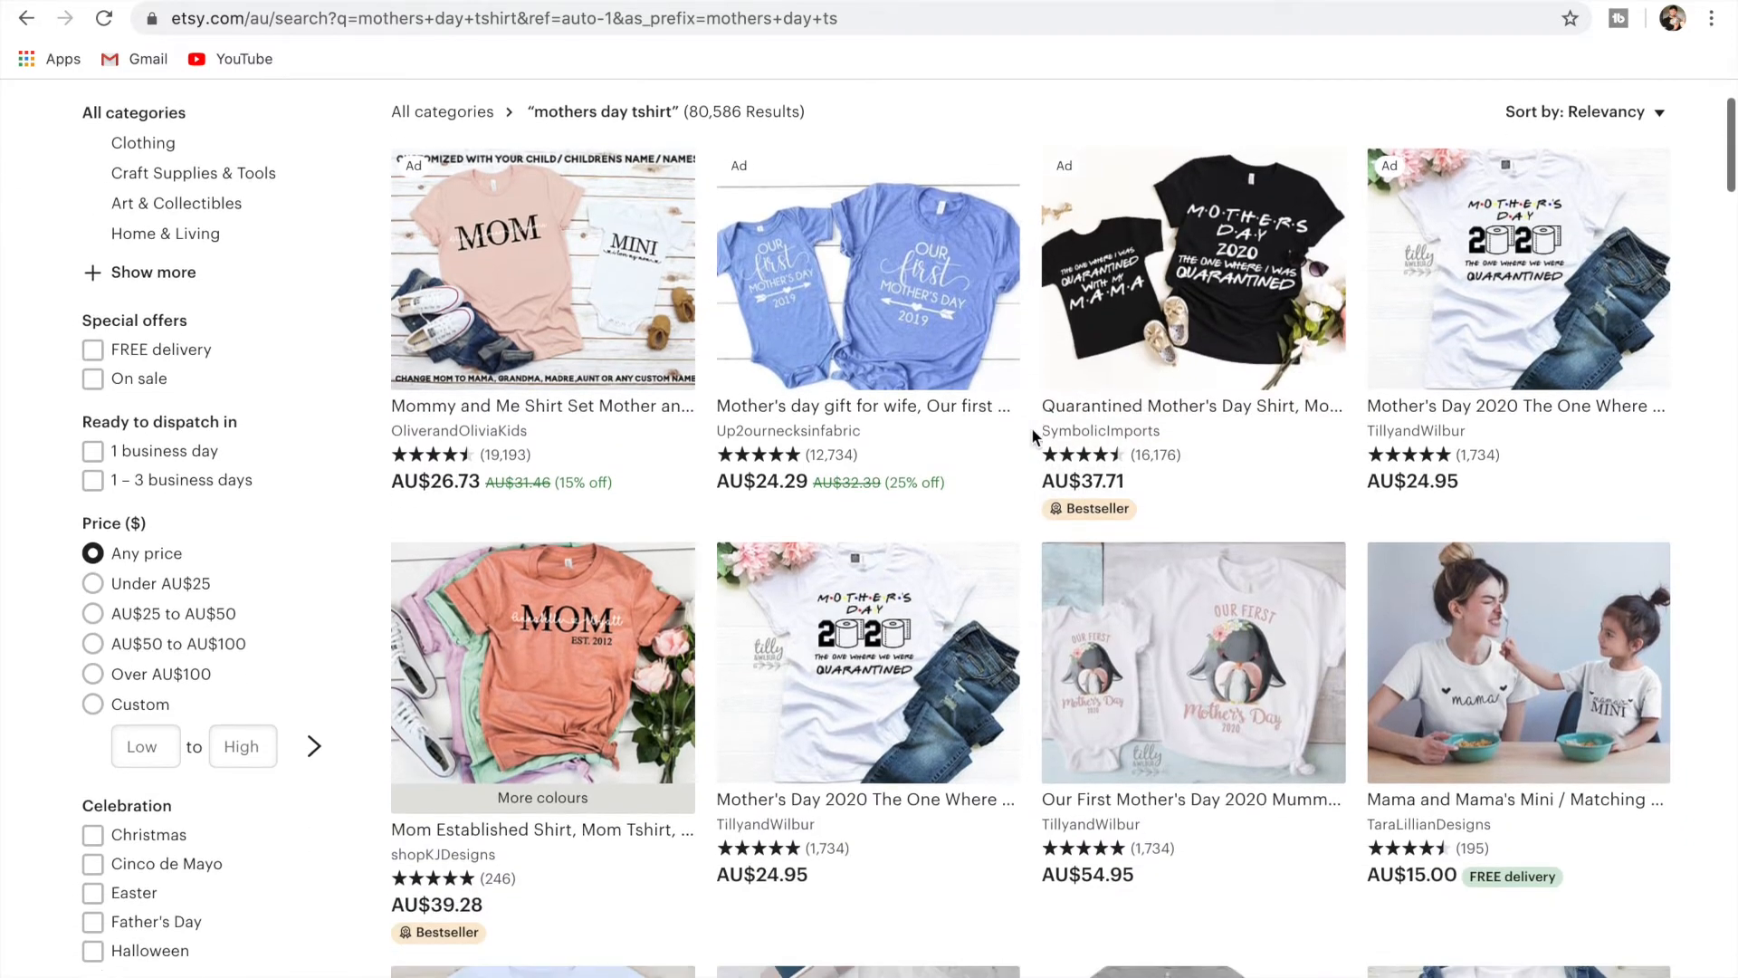
{"action": "scroll", "coordinate": [1032, 436], "scroll_direction": "down", "scroll_amount": 2}
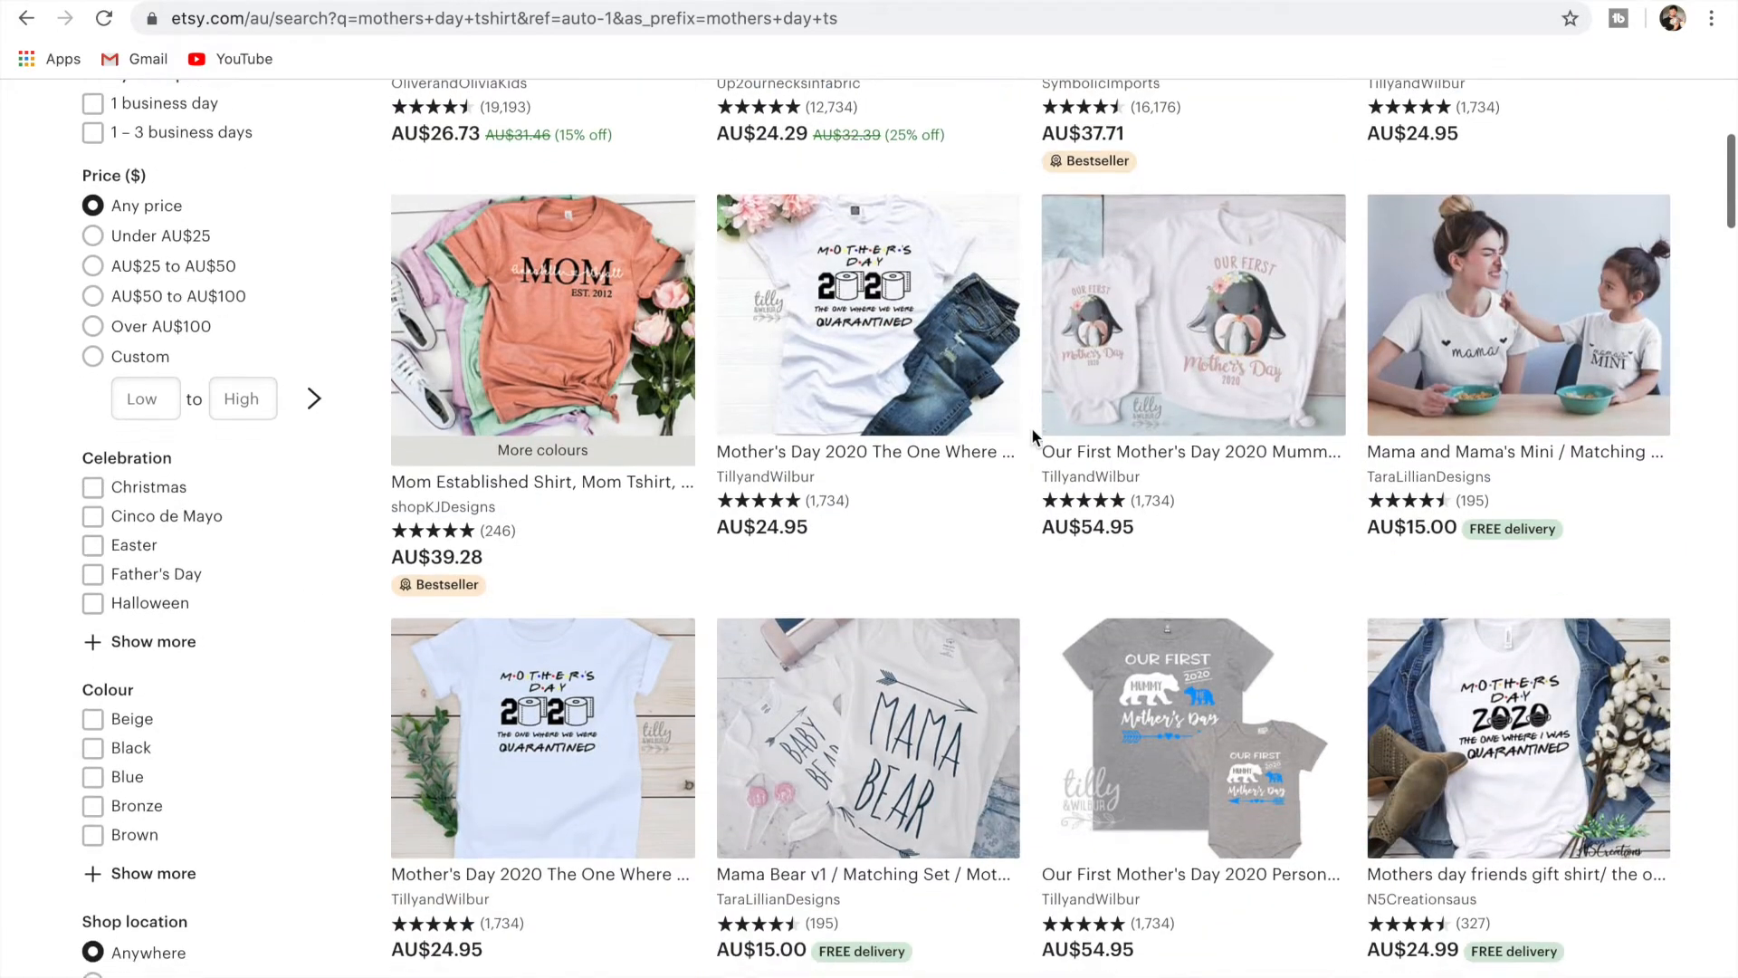
{"action": "scroll", "coordinate": [1032, 437], "scroll_direction": "down", "scroll_amount": 3}
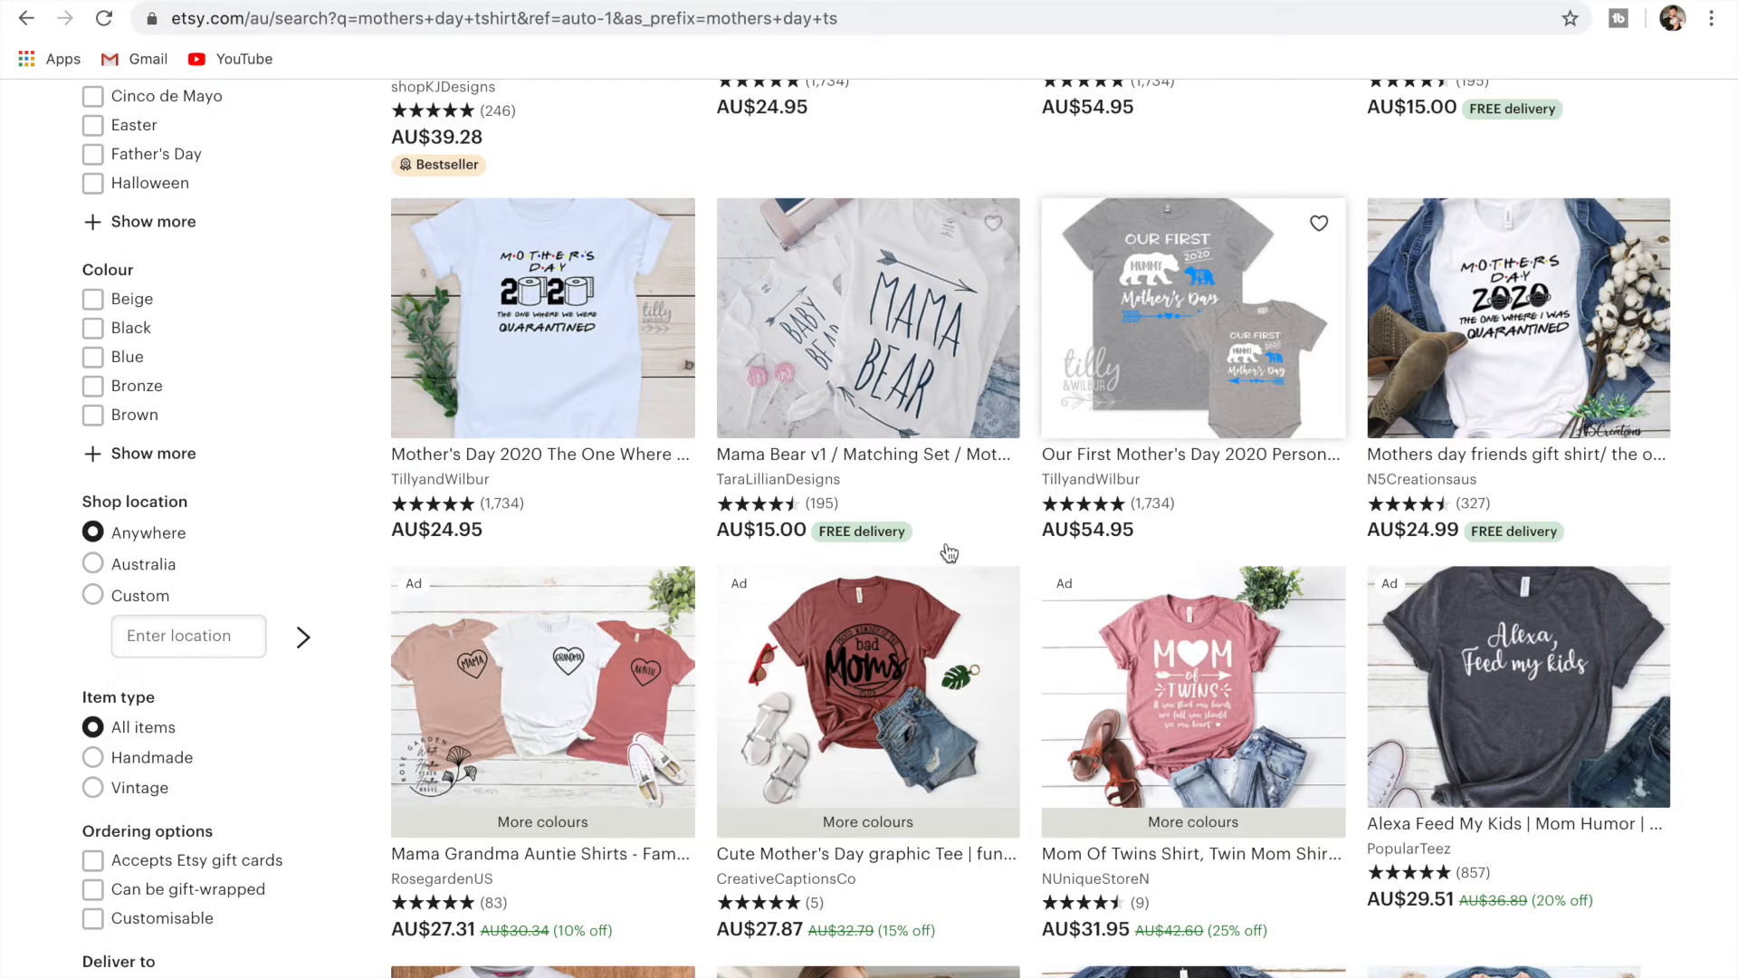
View the "Our First Mother's Day 2020" personalised matching set listing, and return to the Etsy results to browse more shirt designs.
{"action": "left_click", "coordinate": [1126, 361]}
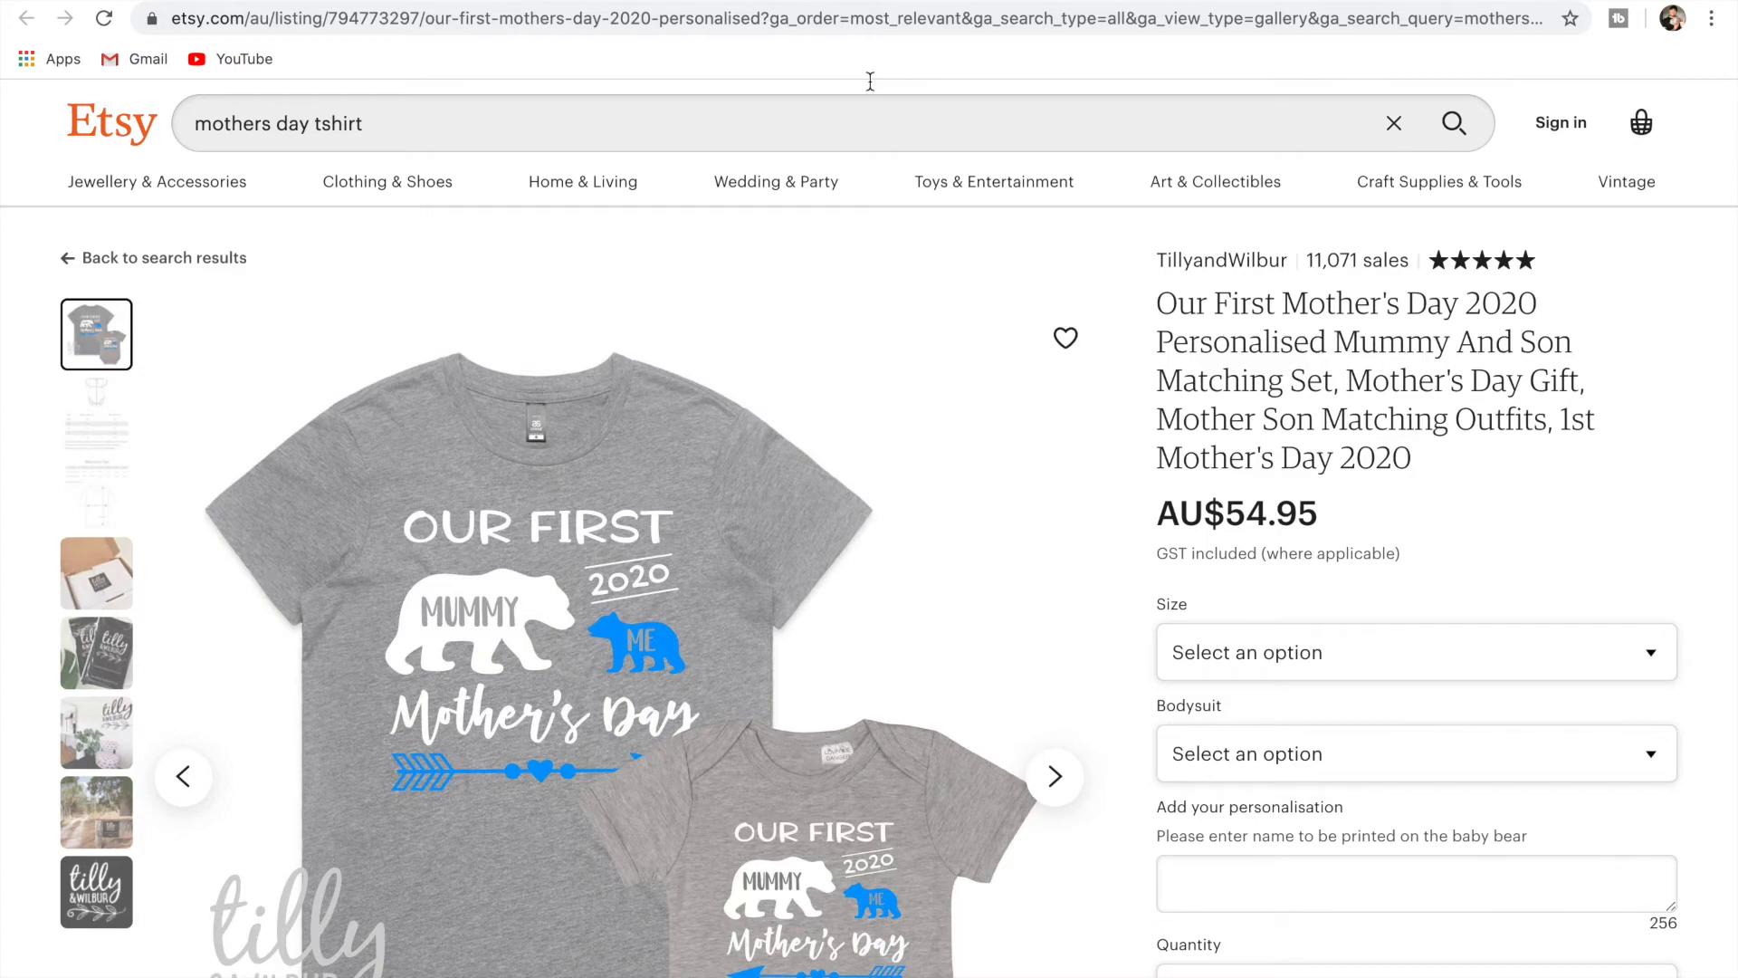
{"action": "left_click", "coordinate": [695, 1]}
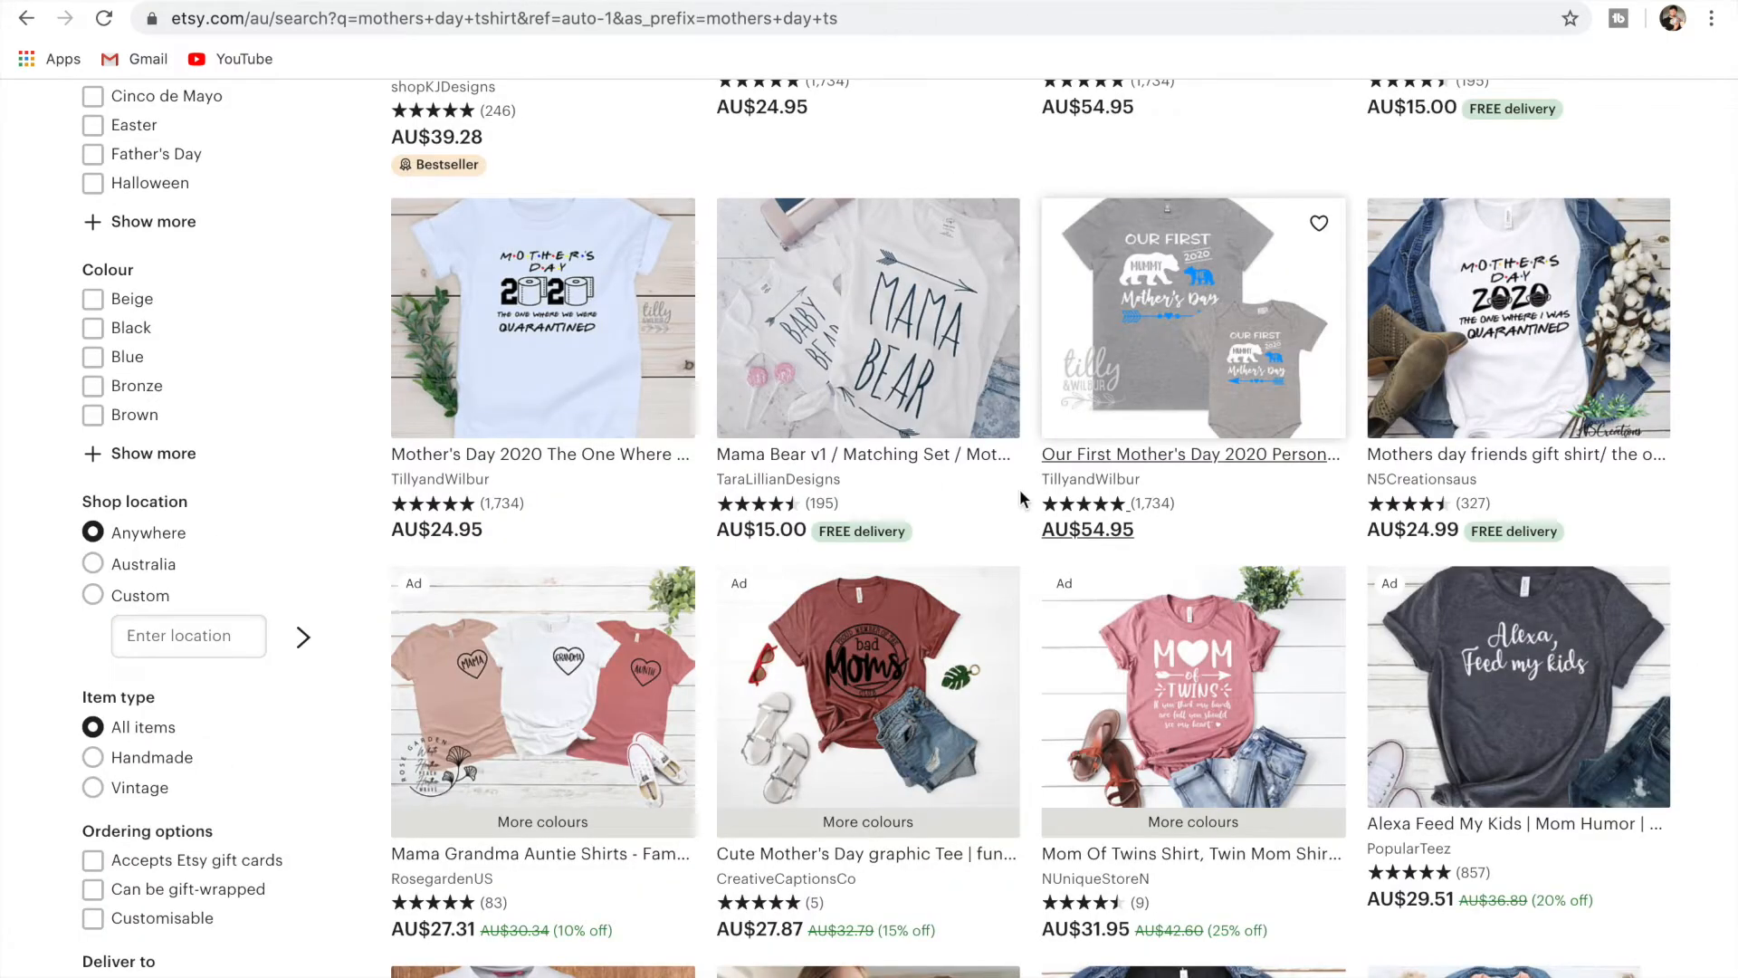
{"action": "scroll", "coordinate": [1021, 496], "scroll_direction": "down", "scroll_amount": 2}
{"action": "scroll", "coordinate": [1023, 496], "scroll_direction": "down", "scroll_amount": 2}
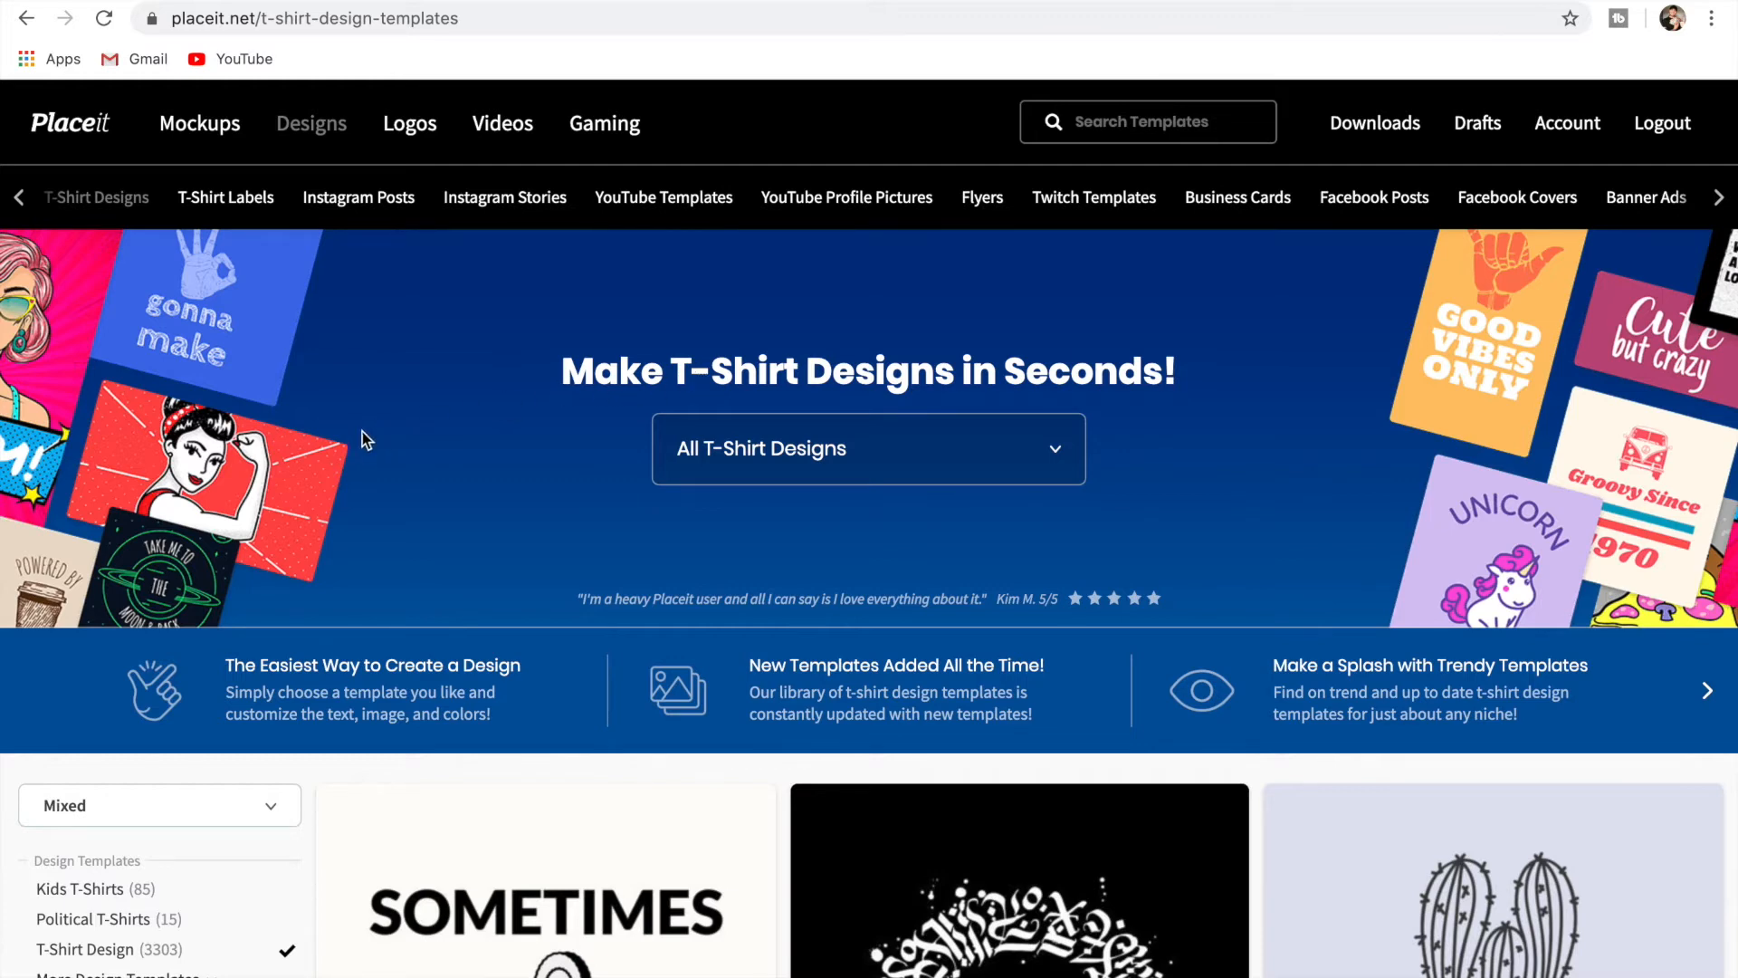
Switch to Placeit and browse the T-shirt design templates for a customisable quote design.
{"action": "left_click", "coordinate": [127, 208]}
{"action": "scroll", "coordinate": [1077, 493], "scroll_direction": "down", "scroll_amount": 1}
{"action": "scroll", "coordinate": [1068, 491], "scroll_direction": "down", "scroll_amount": 2}
{"action": "scroll", "coordinate": [1114, 753], "scroll_direction": "down", "scroll_amount": 3}
{"action": "scroll", "coordinate": [1114, 753], "scroll_direction": "down", "scroll_amount": 4}
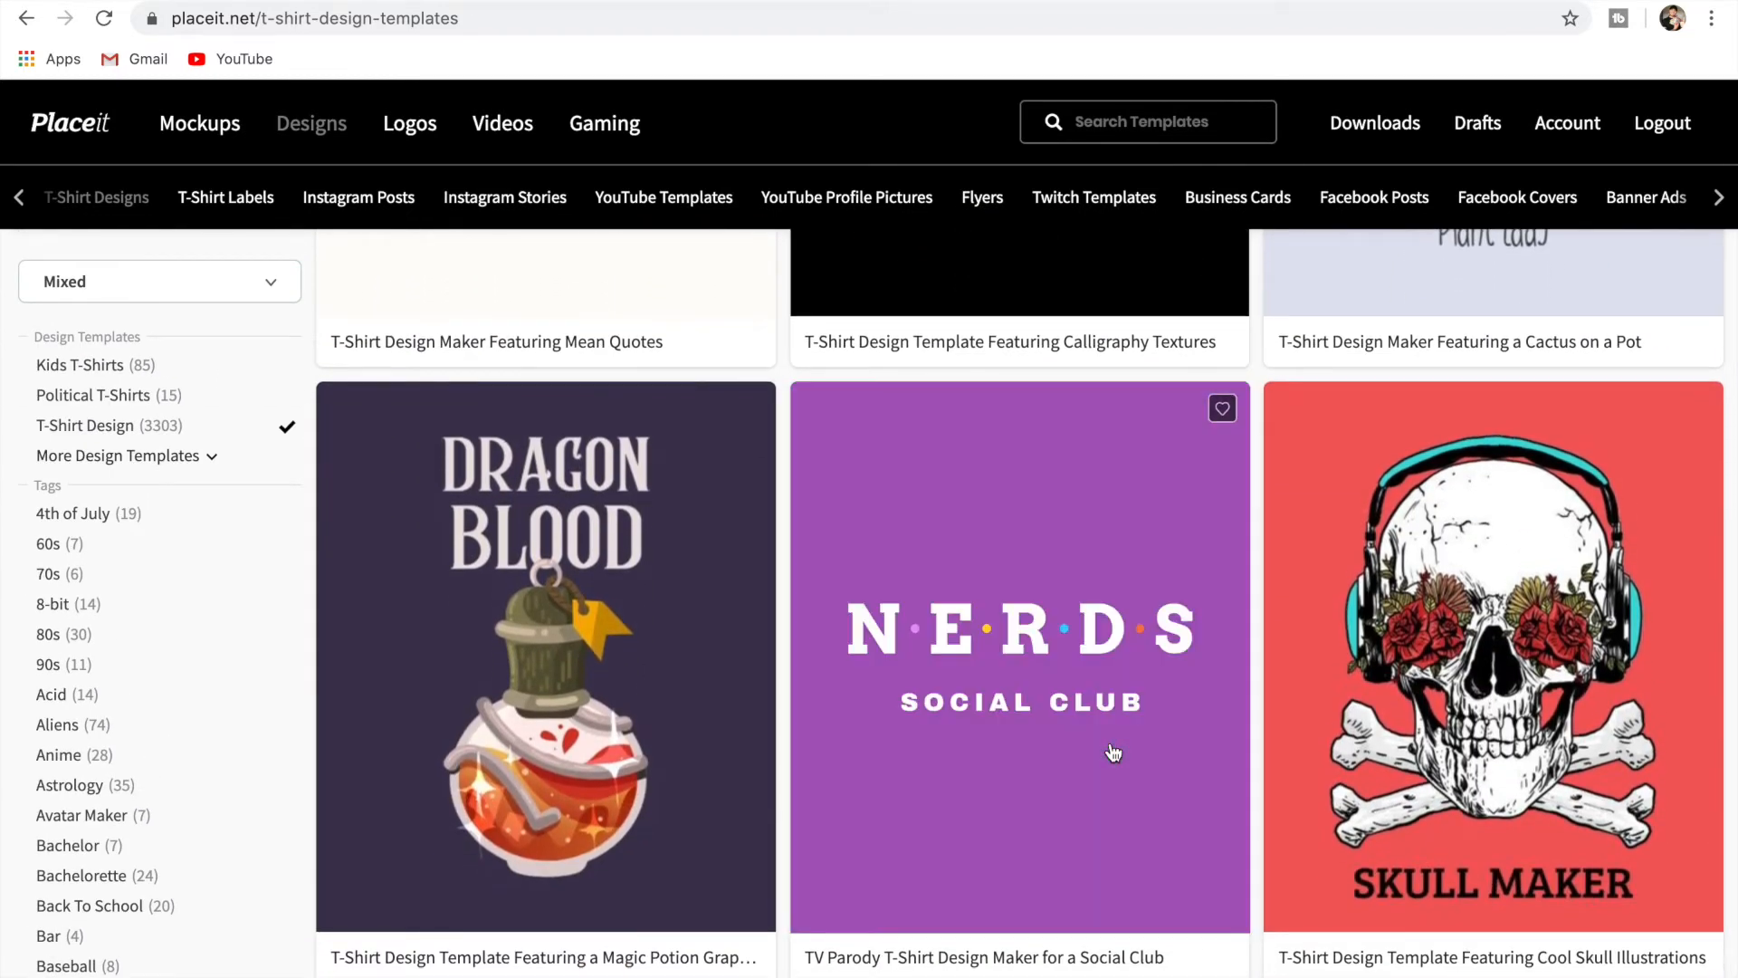
{"action": "scroll", "coordinate": [1113, 753], "scroll_direction": "down", "scroll_amount": 5}
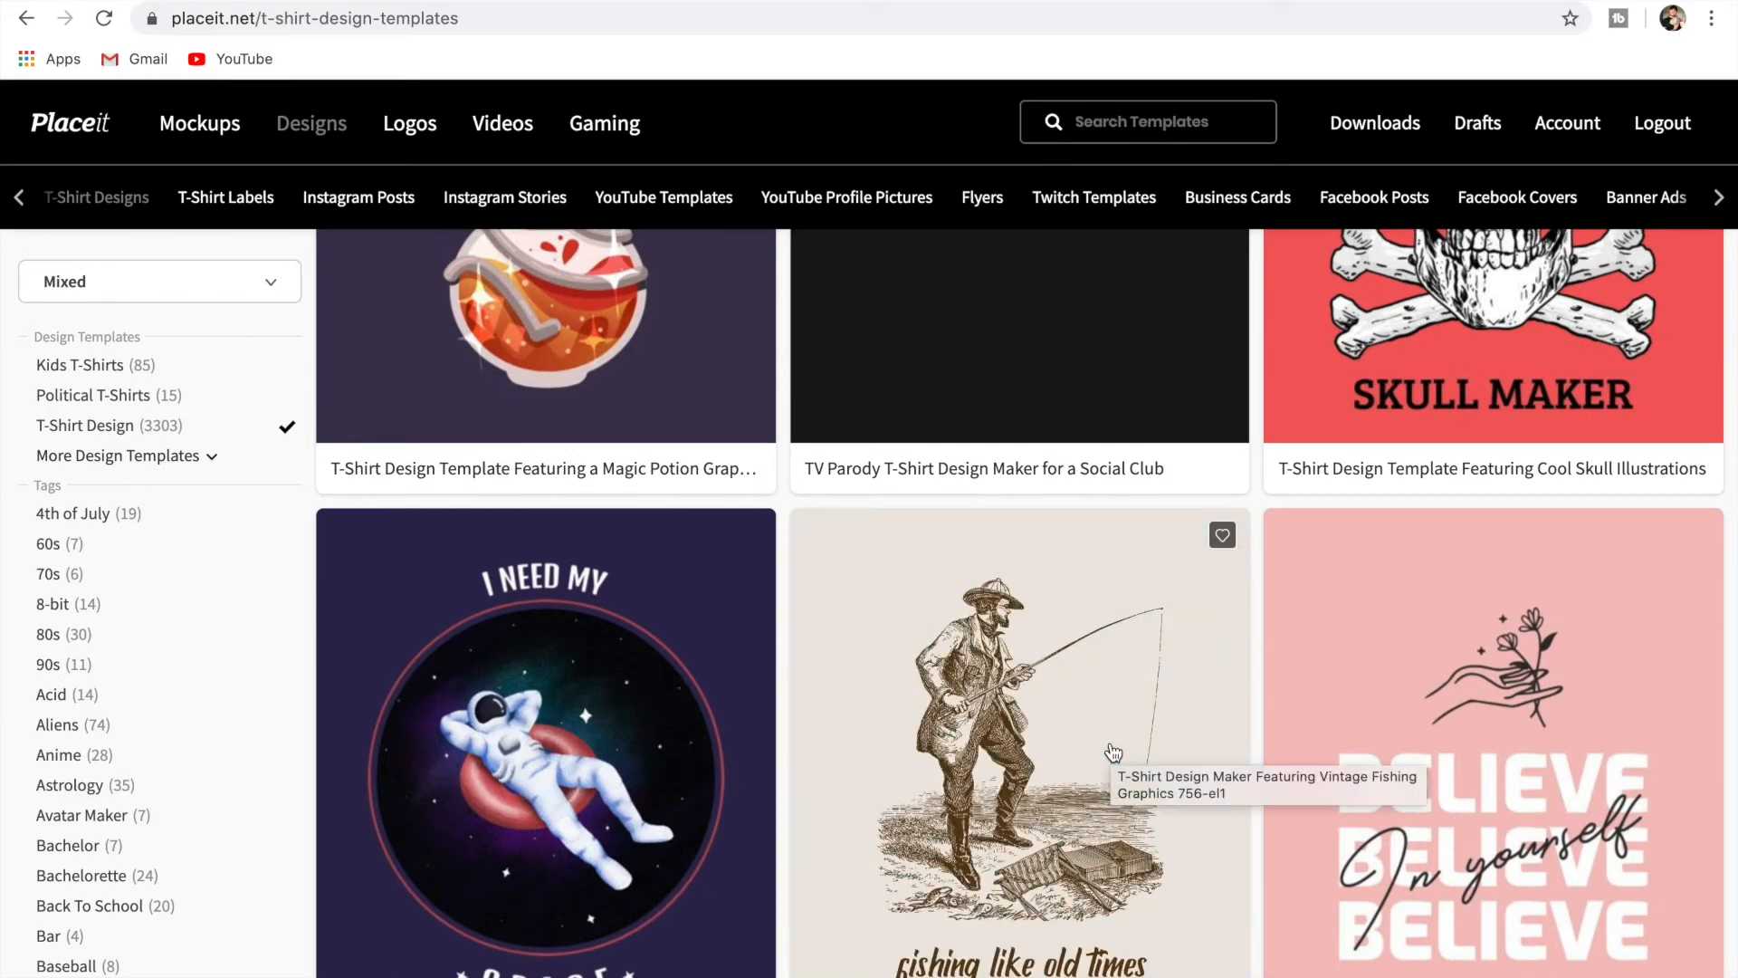
{"action": "scroll", "coordinate": [1113, 753], "scroll_direction": "down", "scroll_amount": 8}
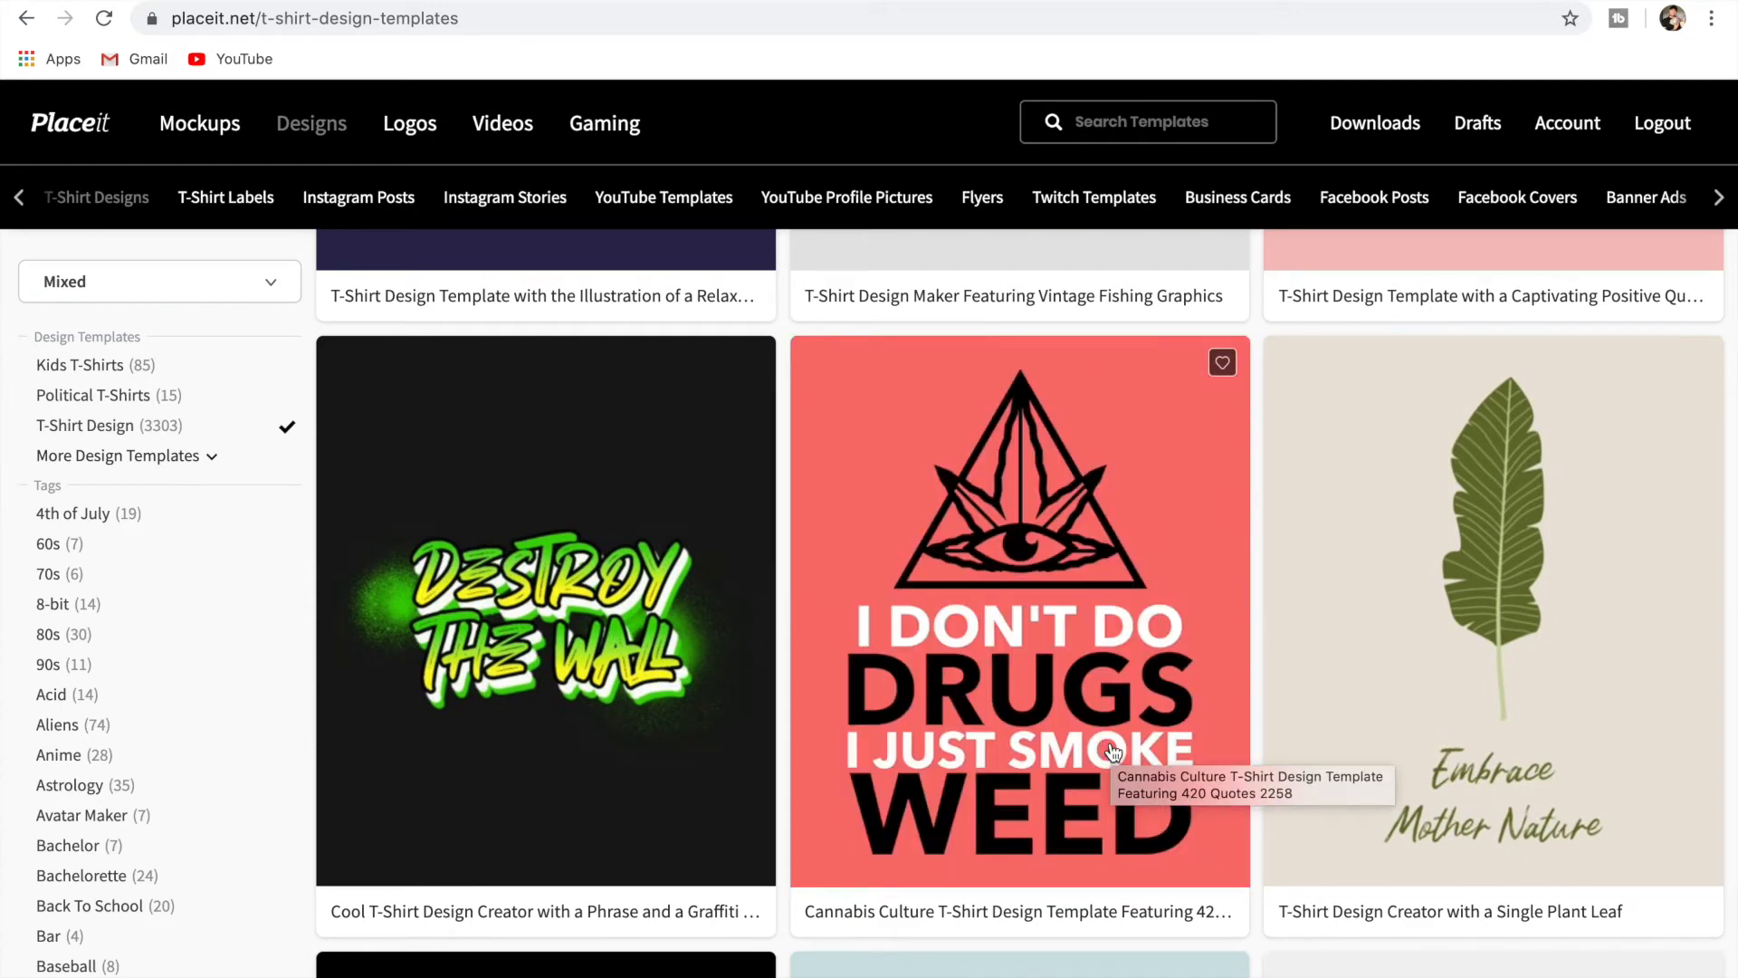
{"action": "scroll", "coordinate": [1113, 753], "scroll_direction": "down", "scroll_amount": 8}
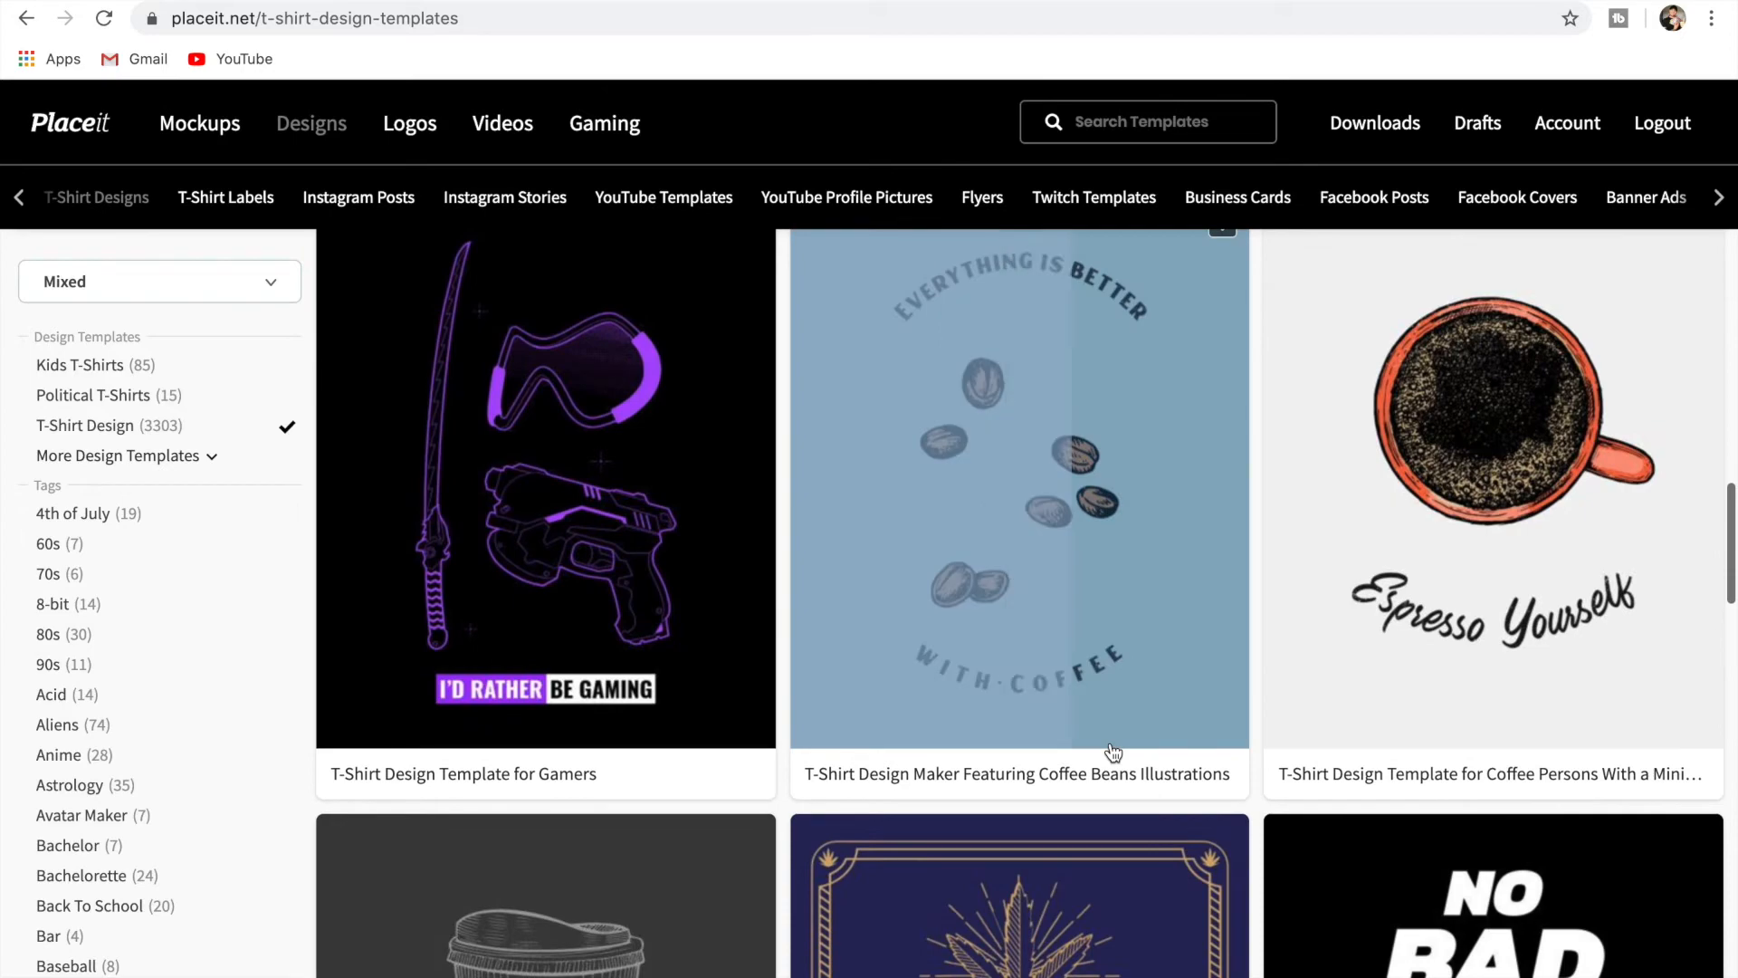
{"action": "scroll", "coordinate": [1113, 753], "scroll_direction": "down", "scroll_amount": 12}
{"action": "scroll", "coordinate": [1112, 752], "scroll_direction": "down", "scroll_amount": 10}
{"action": "scroll", "coordinate": [1110, 741], "scroll_direction": "up", "scroll_amount": 3}
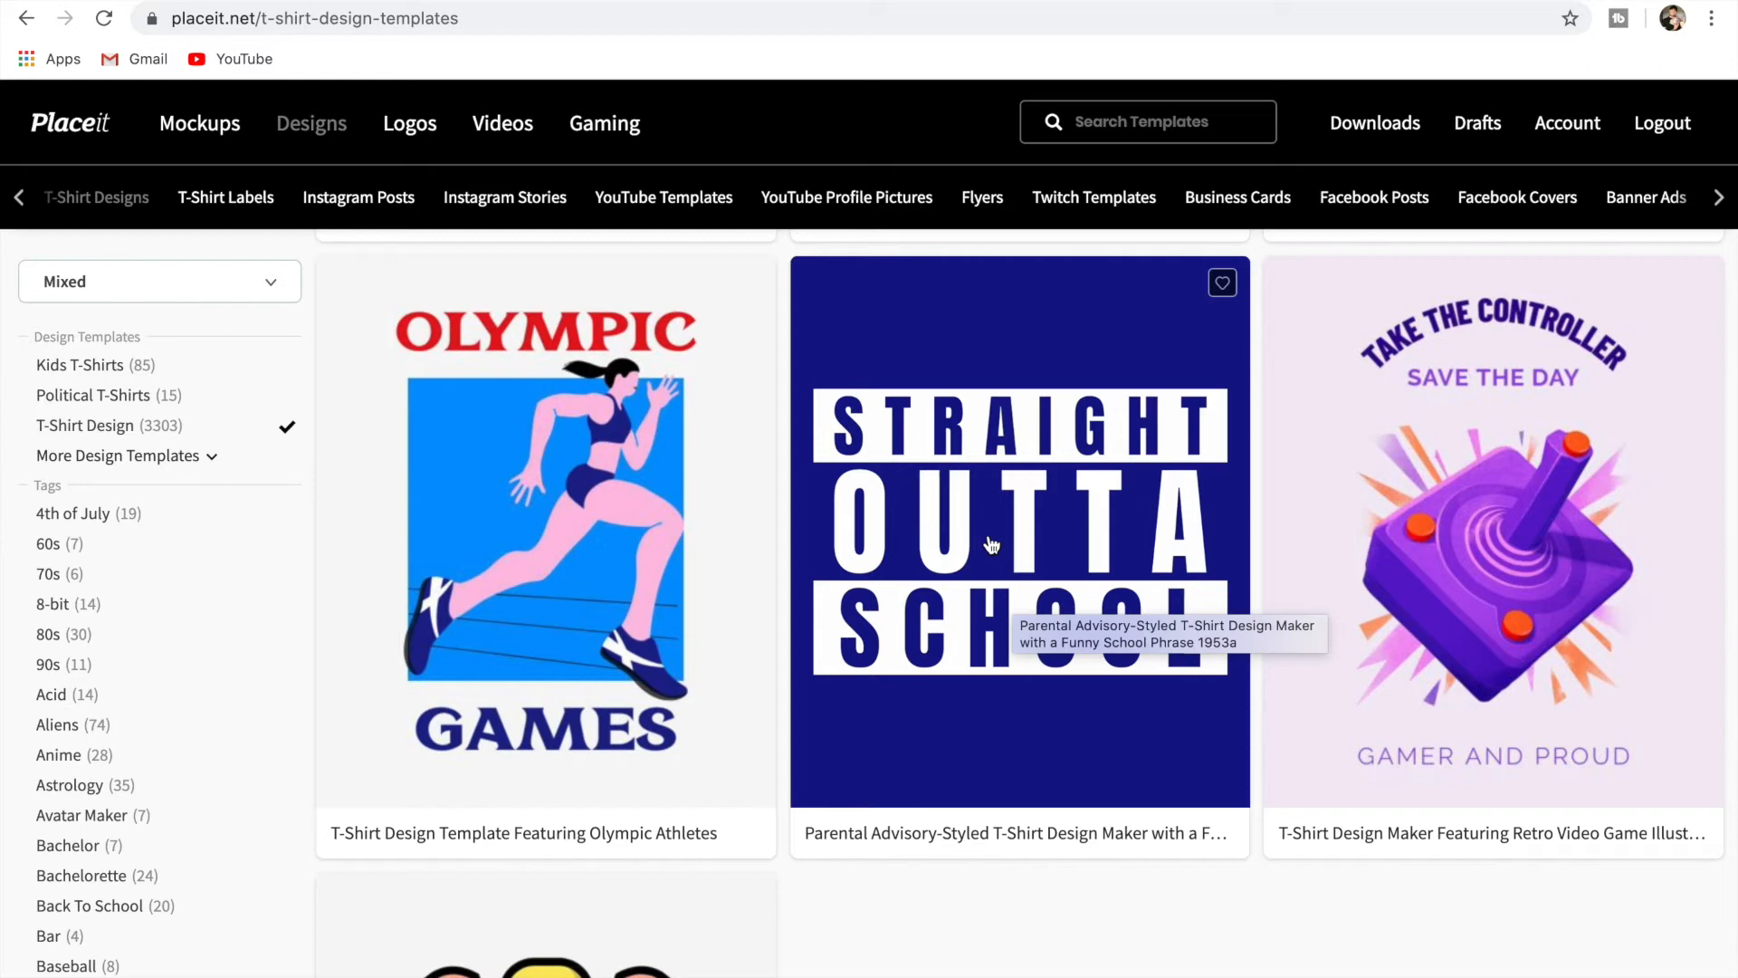
Open the "Straight Outta School" parental advisory-styled template and make its background transparent.
{"action": "left_click", "coordinate": [993, 544]}
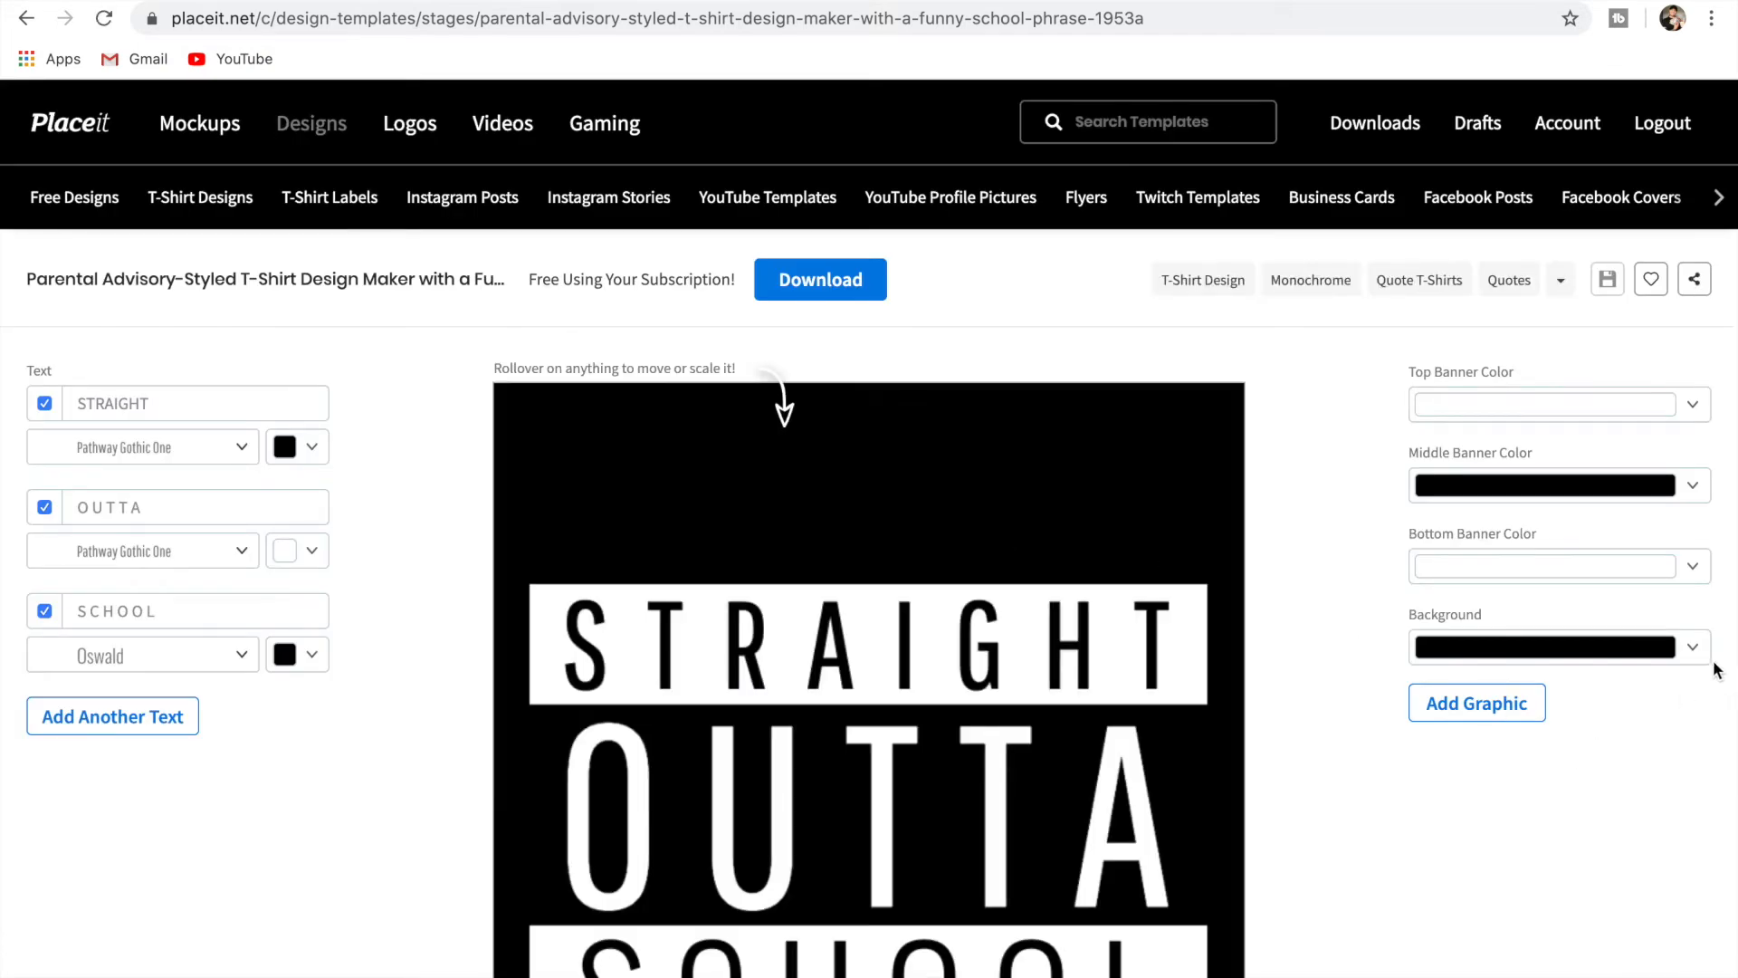
{"action": "left_click", "coordinate": [1693, 649]}
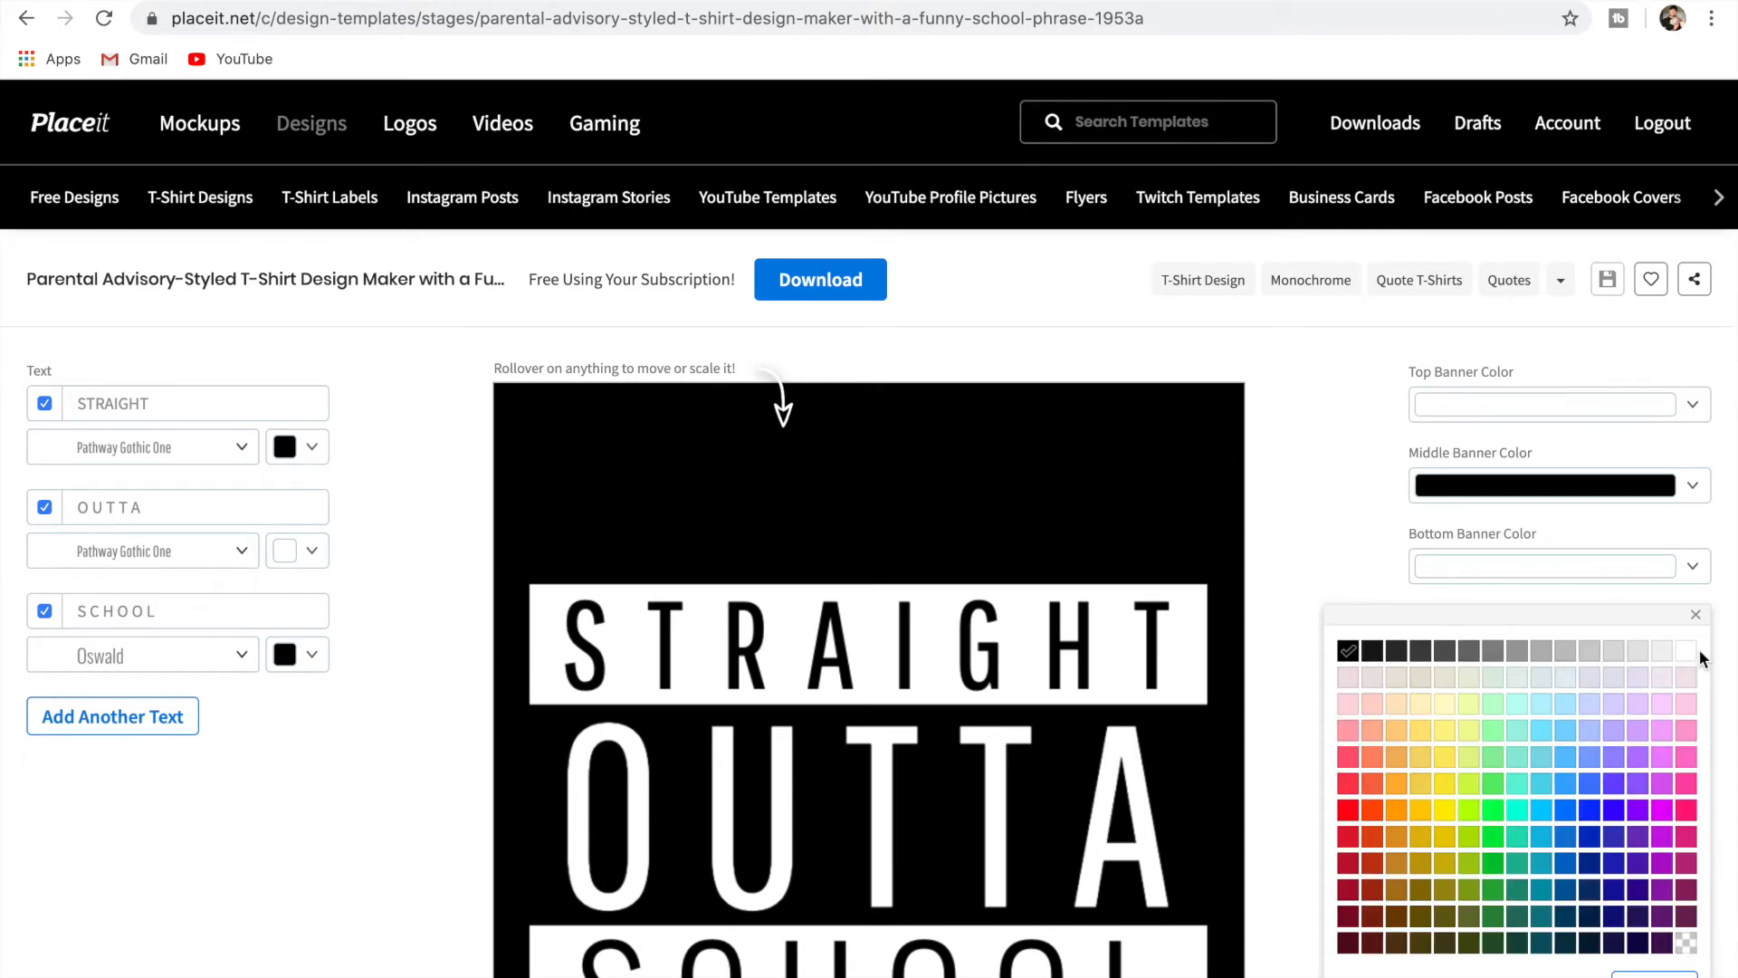
{"action": "left_click", "coordinate": [1686, 946]}
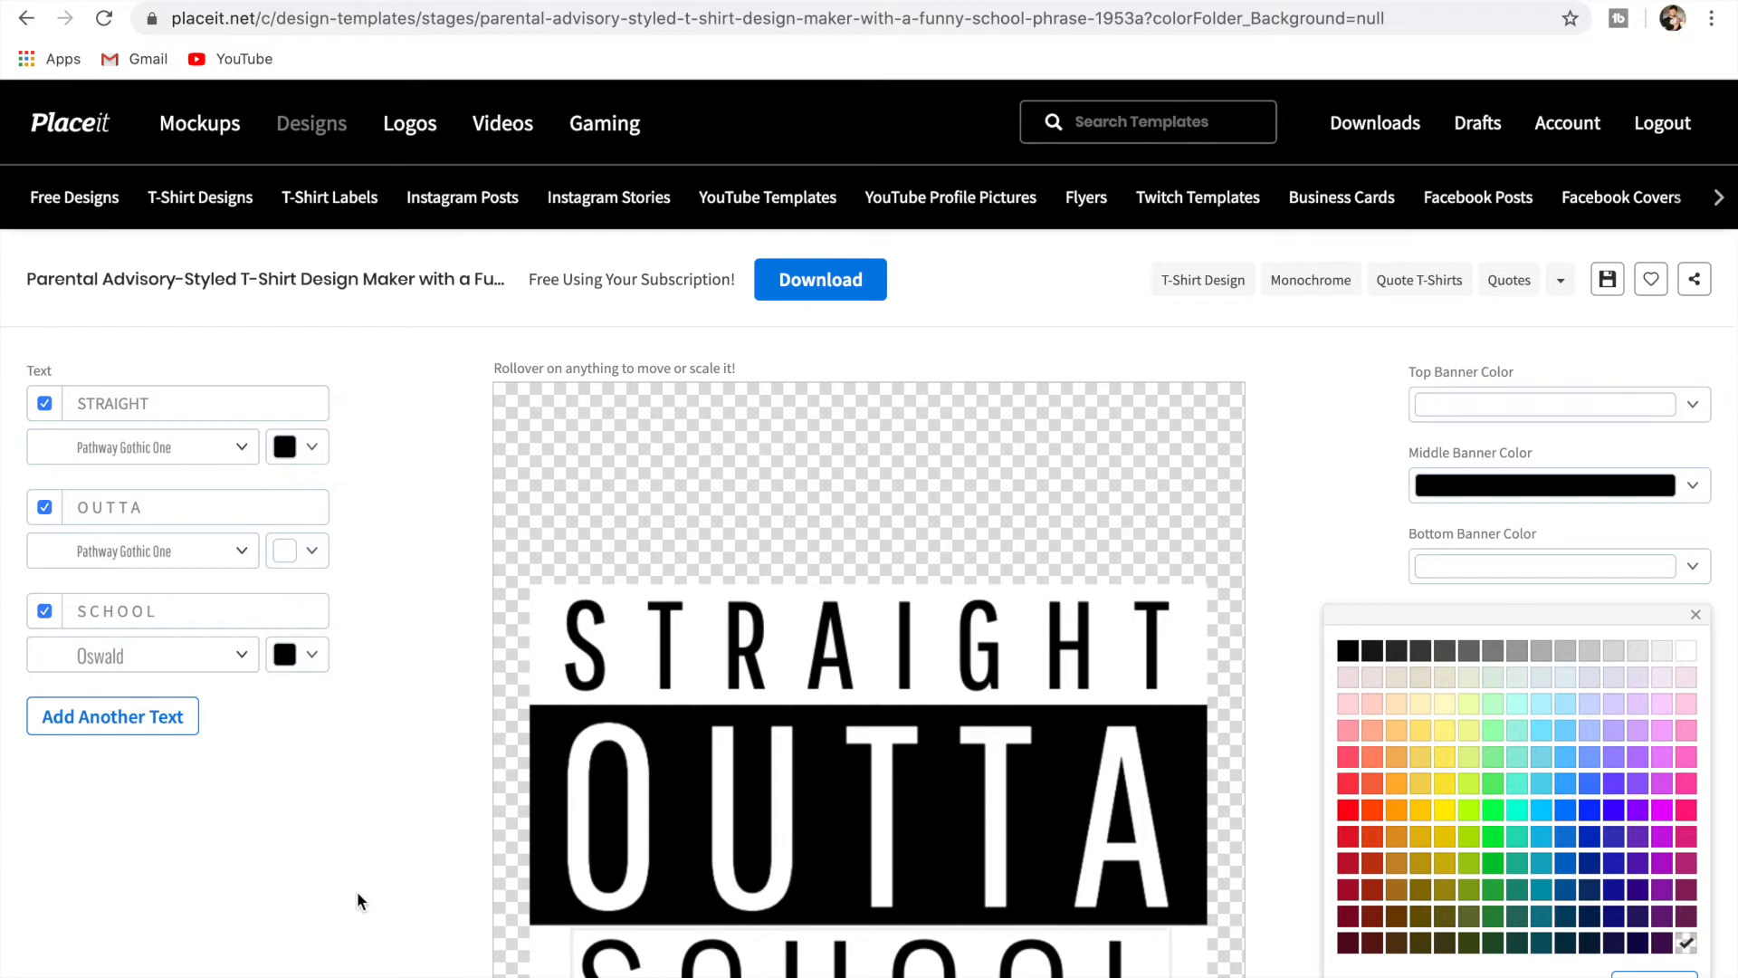
{"action": "scroll", "coordinate": [384, 808], "scroll_direction": "down", "scroll_amount": 2}
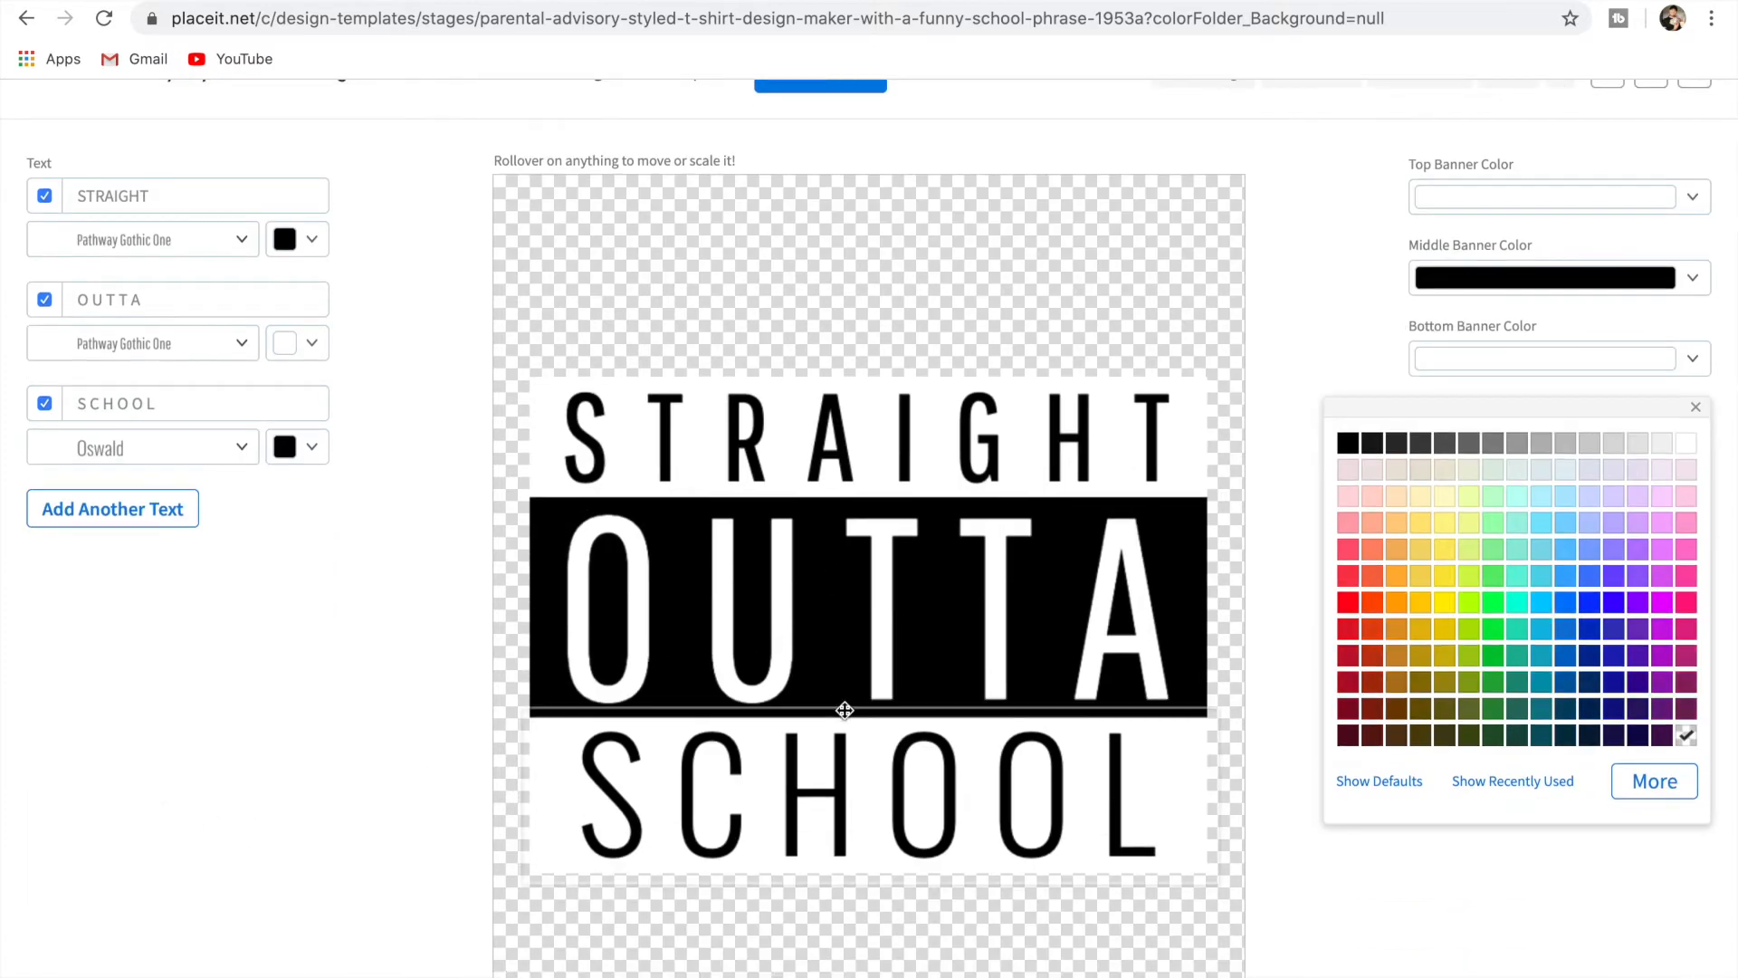
{"action": "scroll", "coordinate": [431, 699], "scroll_direction": "up", "scroll_amount": 2}
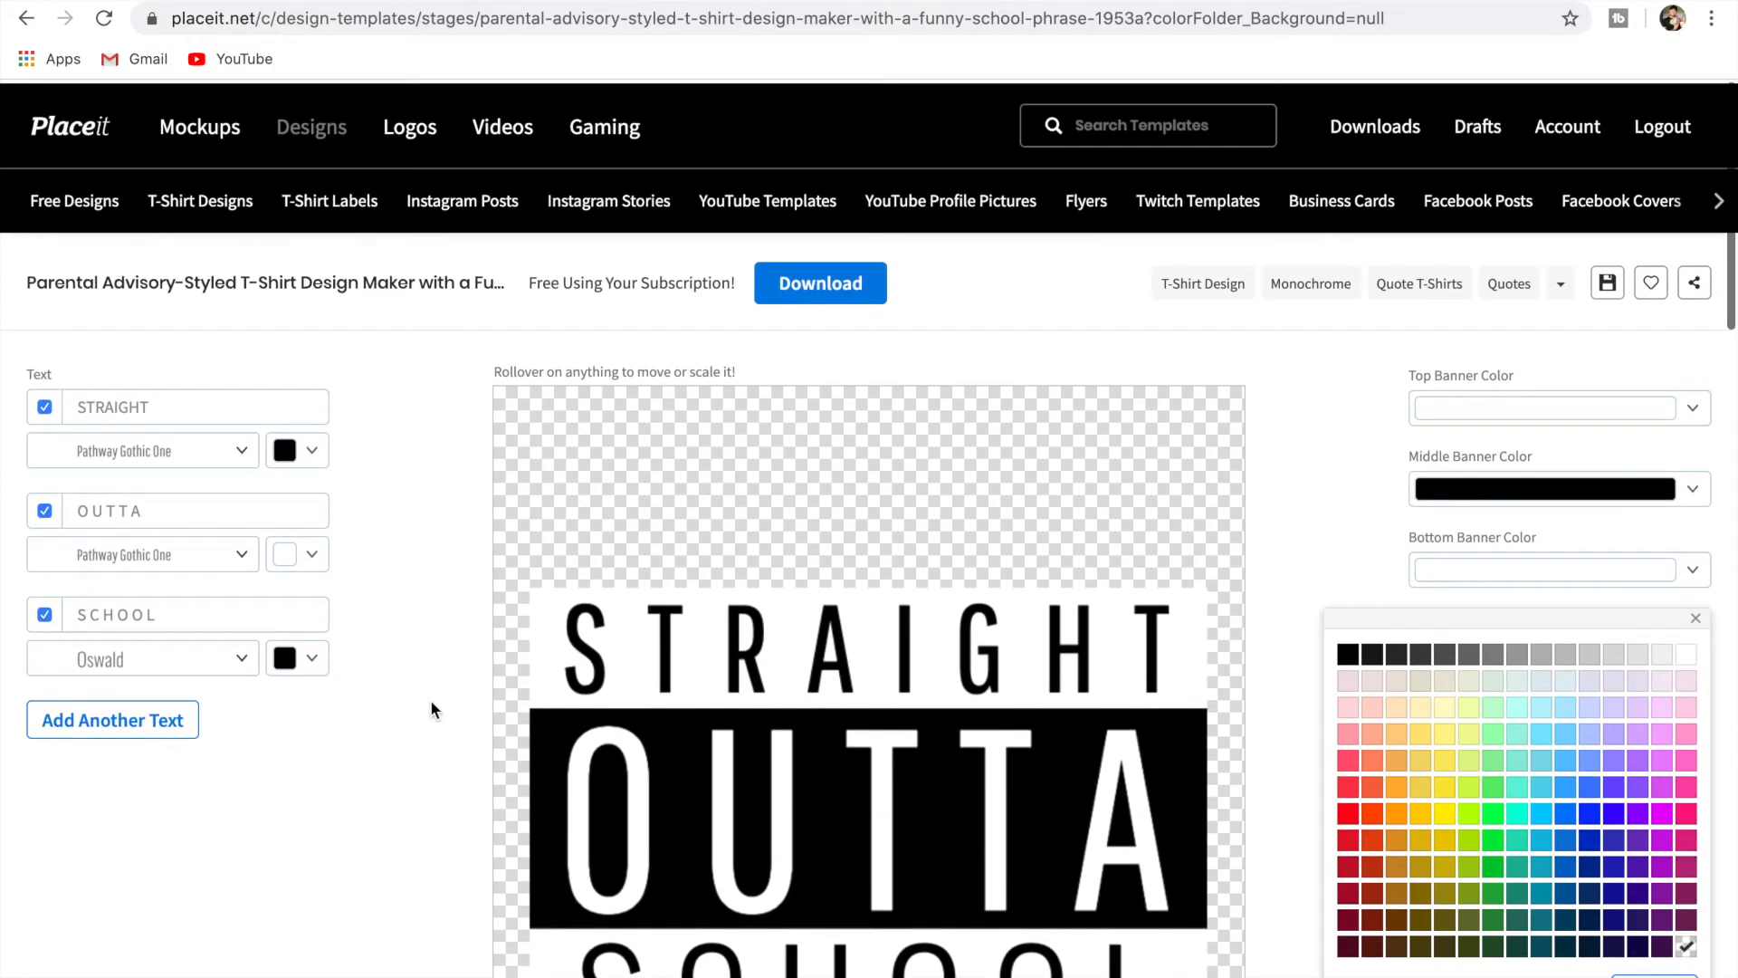
Replace the design's third text line, "SCHOOL", with "PATIENCE" and check the full artwork.
{"action": "left_click", "coordinate": [159, 403]}
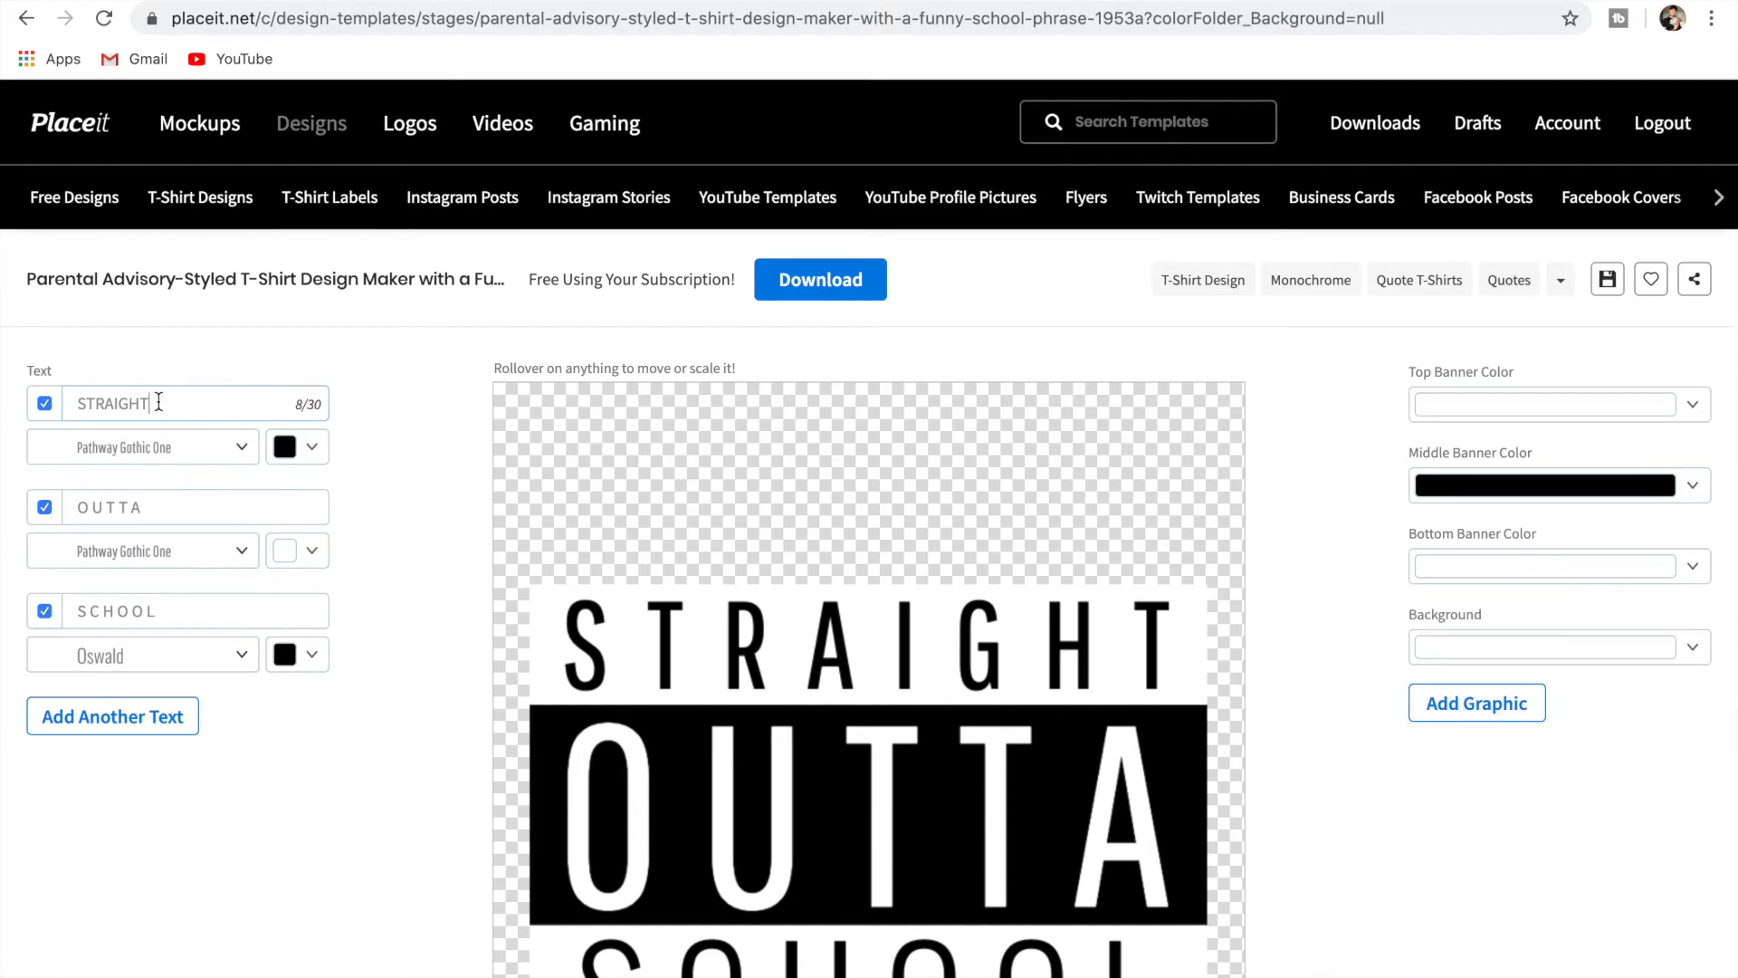
{"action": "left_click", "coordinate": [158, 613]}
{"action": "key", "text": "BackSpace"}
{"action": "key", "text": "BackSpace"}
{"action": "key", "text": "BackSpace"}
{"action": "key", "text": "BackSpace"}
{"action": "key", "text": "BackSpace"}
{"action": "key", "text": "BackSpace"}
{"action": "key", "text": "BackSpace"}
{"action": "key", "text": "BackSpace"}
{"action": "key", "text": "BackSpace"}
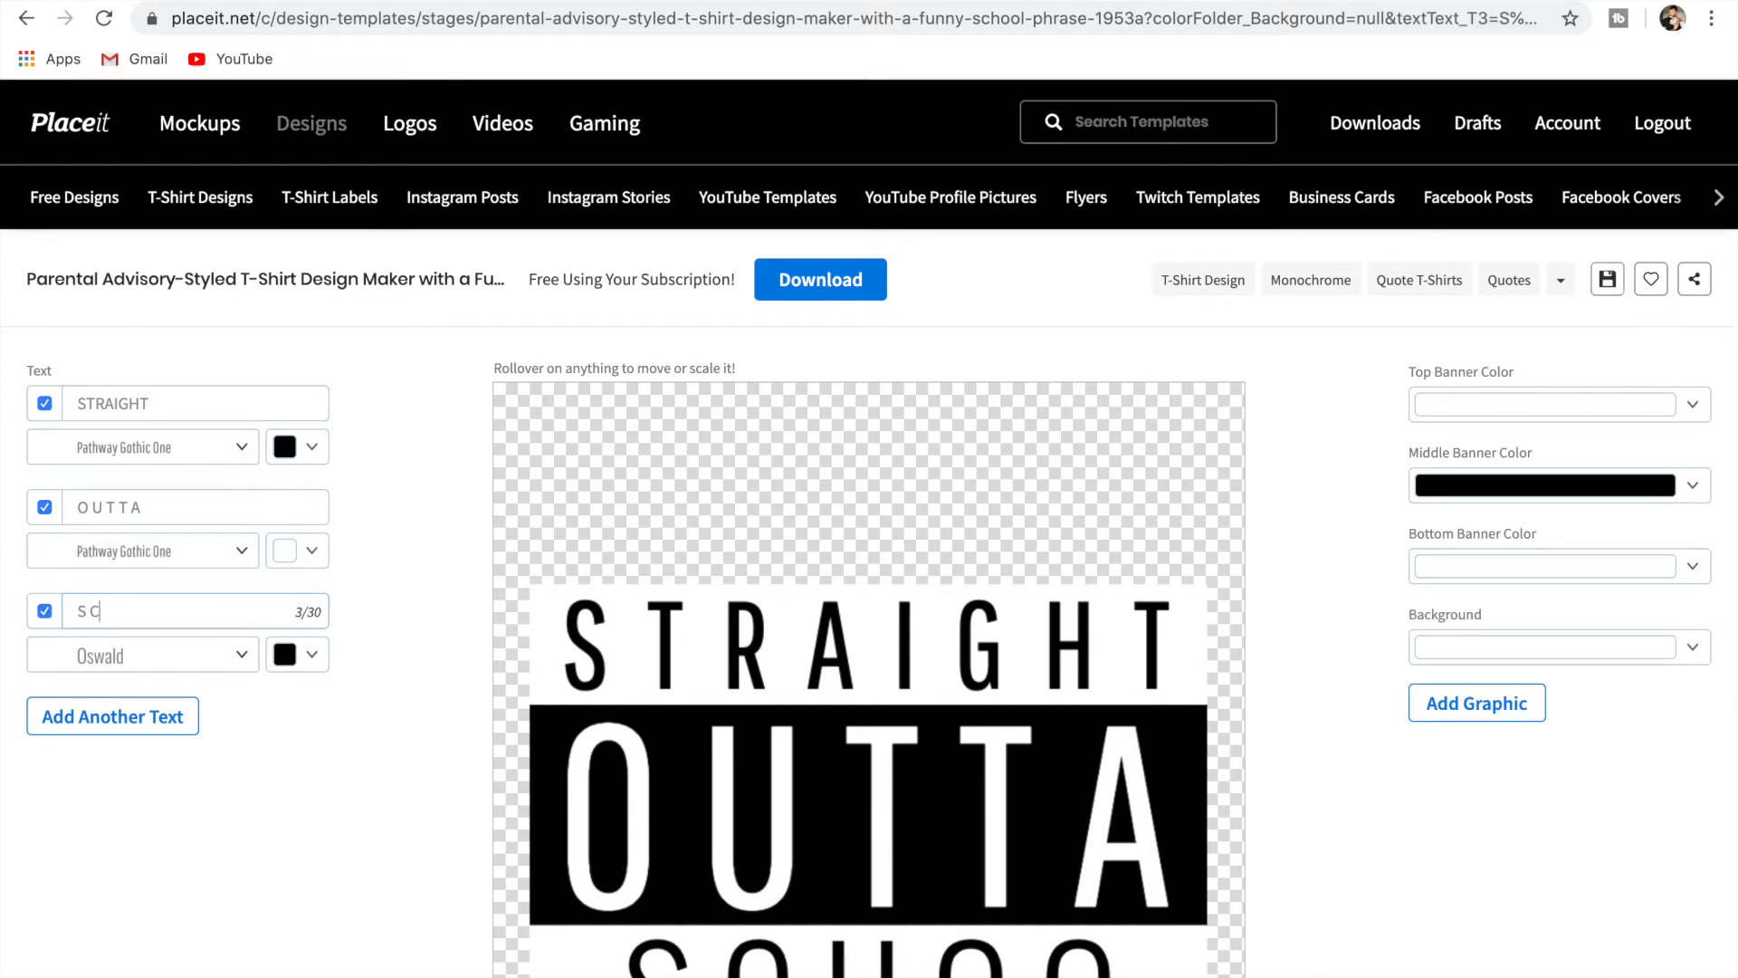
{"action": "key", "text": "BackSpace"}
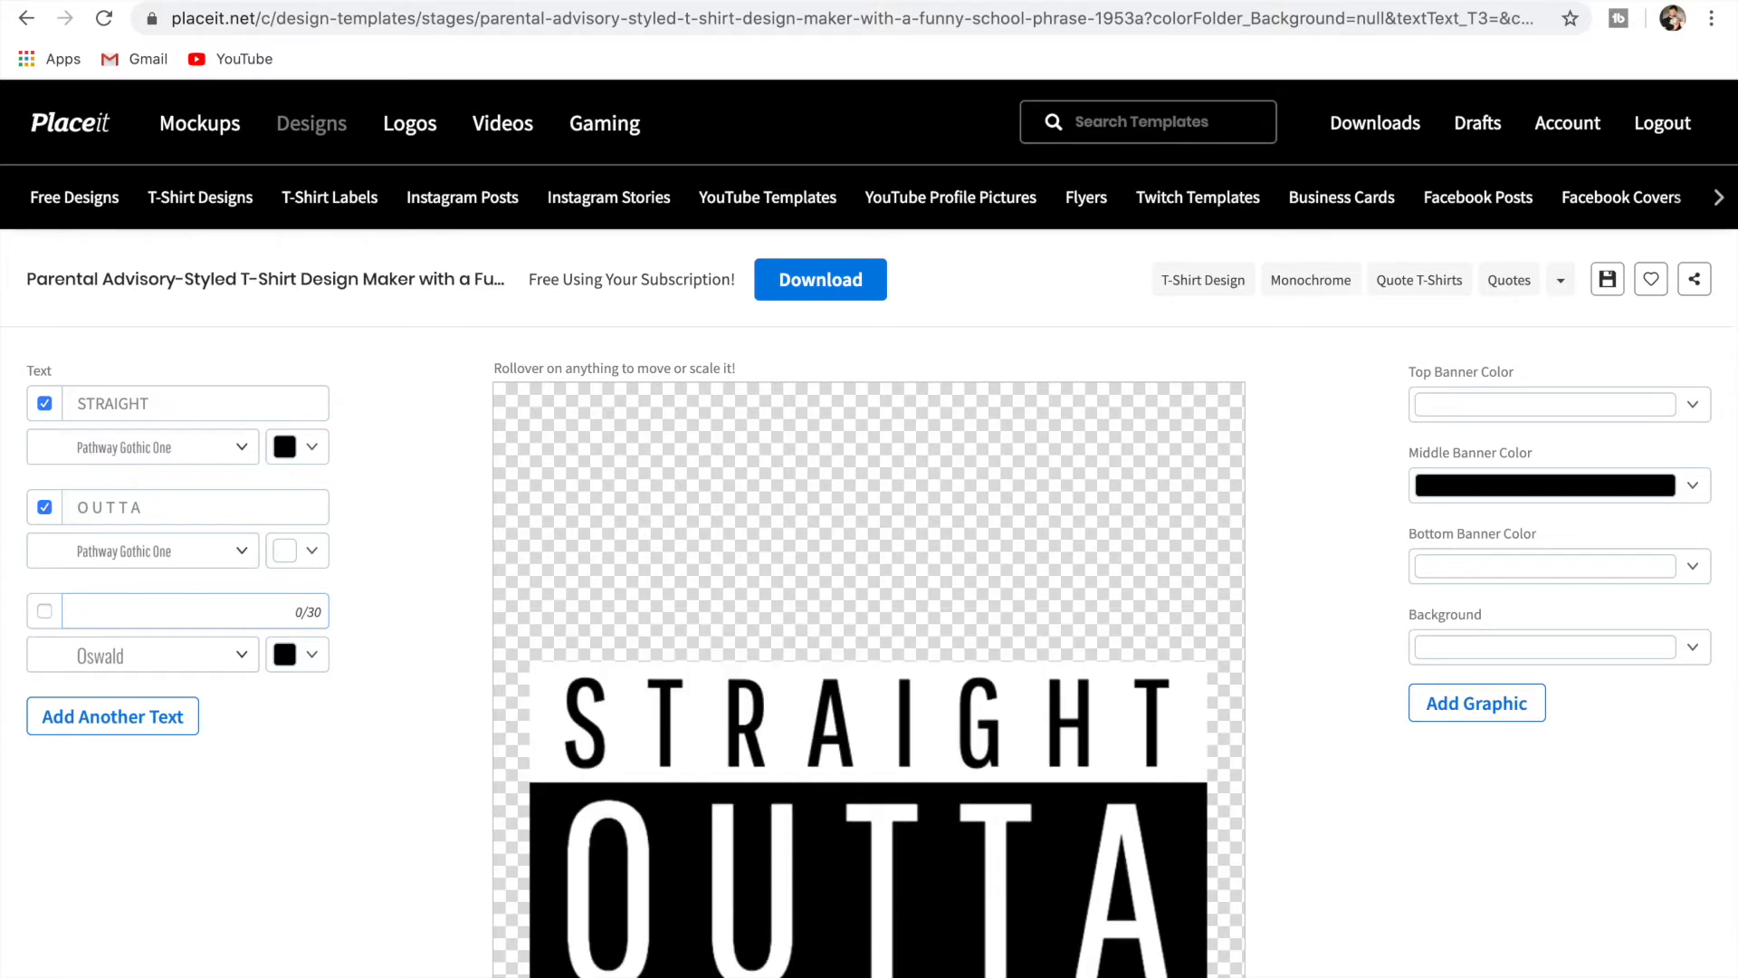
{"action": "type", "text": "P"}
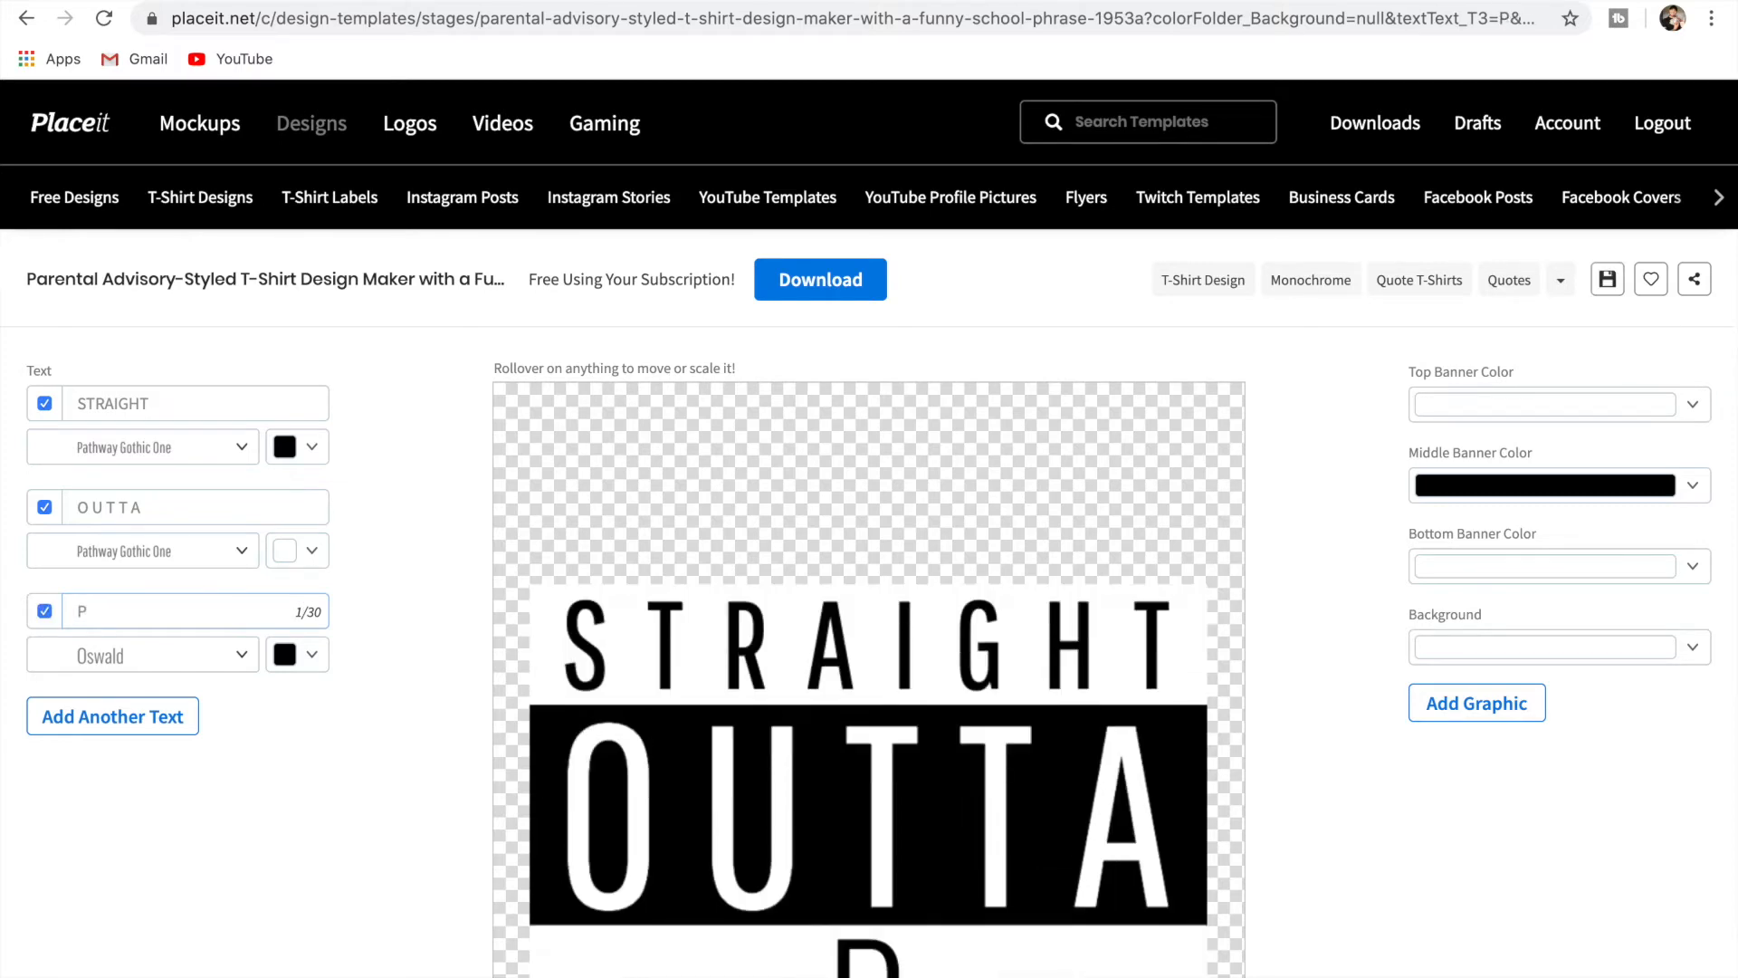
{"action": "type", "text": "ATIENCE"}
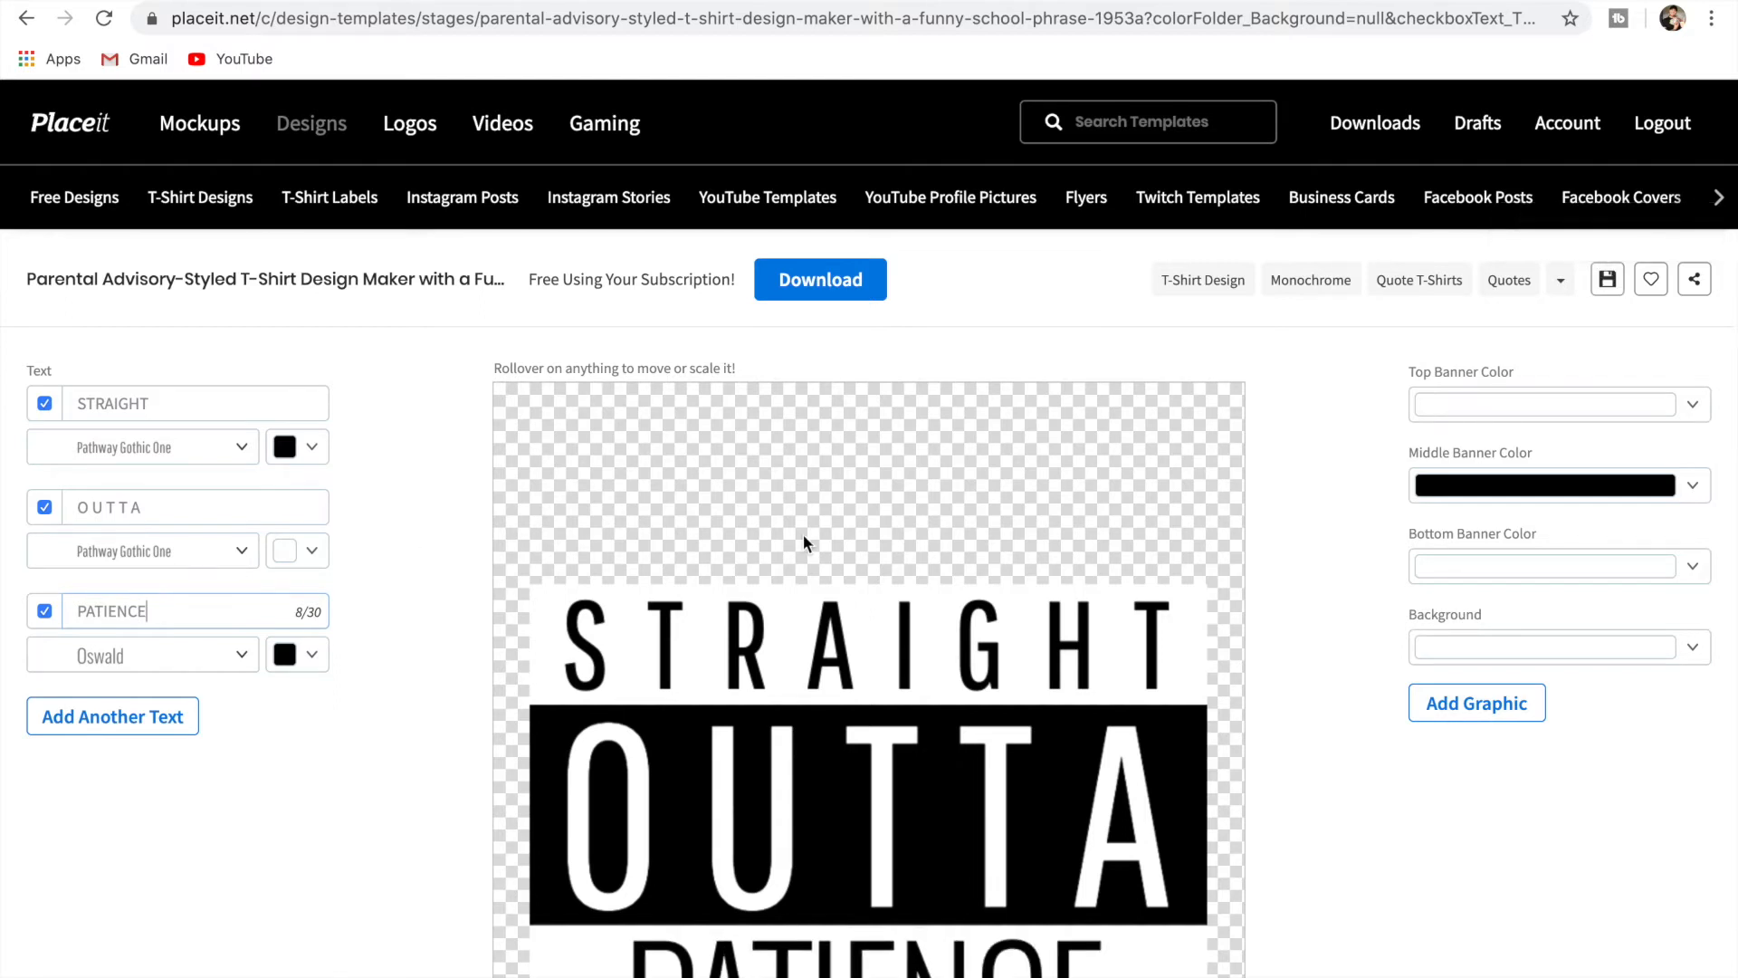
{"action": "left_click", "coordinate": [1336, 633]}
{"action": "scroll", "coordinate": [1336, 633], "scroll_direction": "down", "scroll_amount": 2}
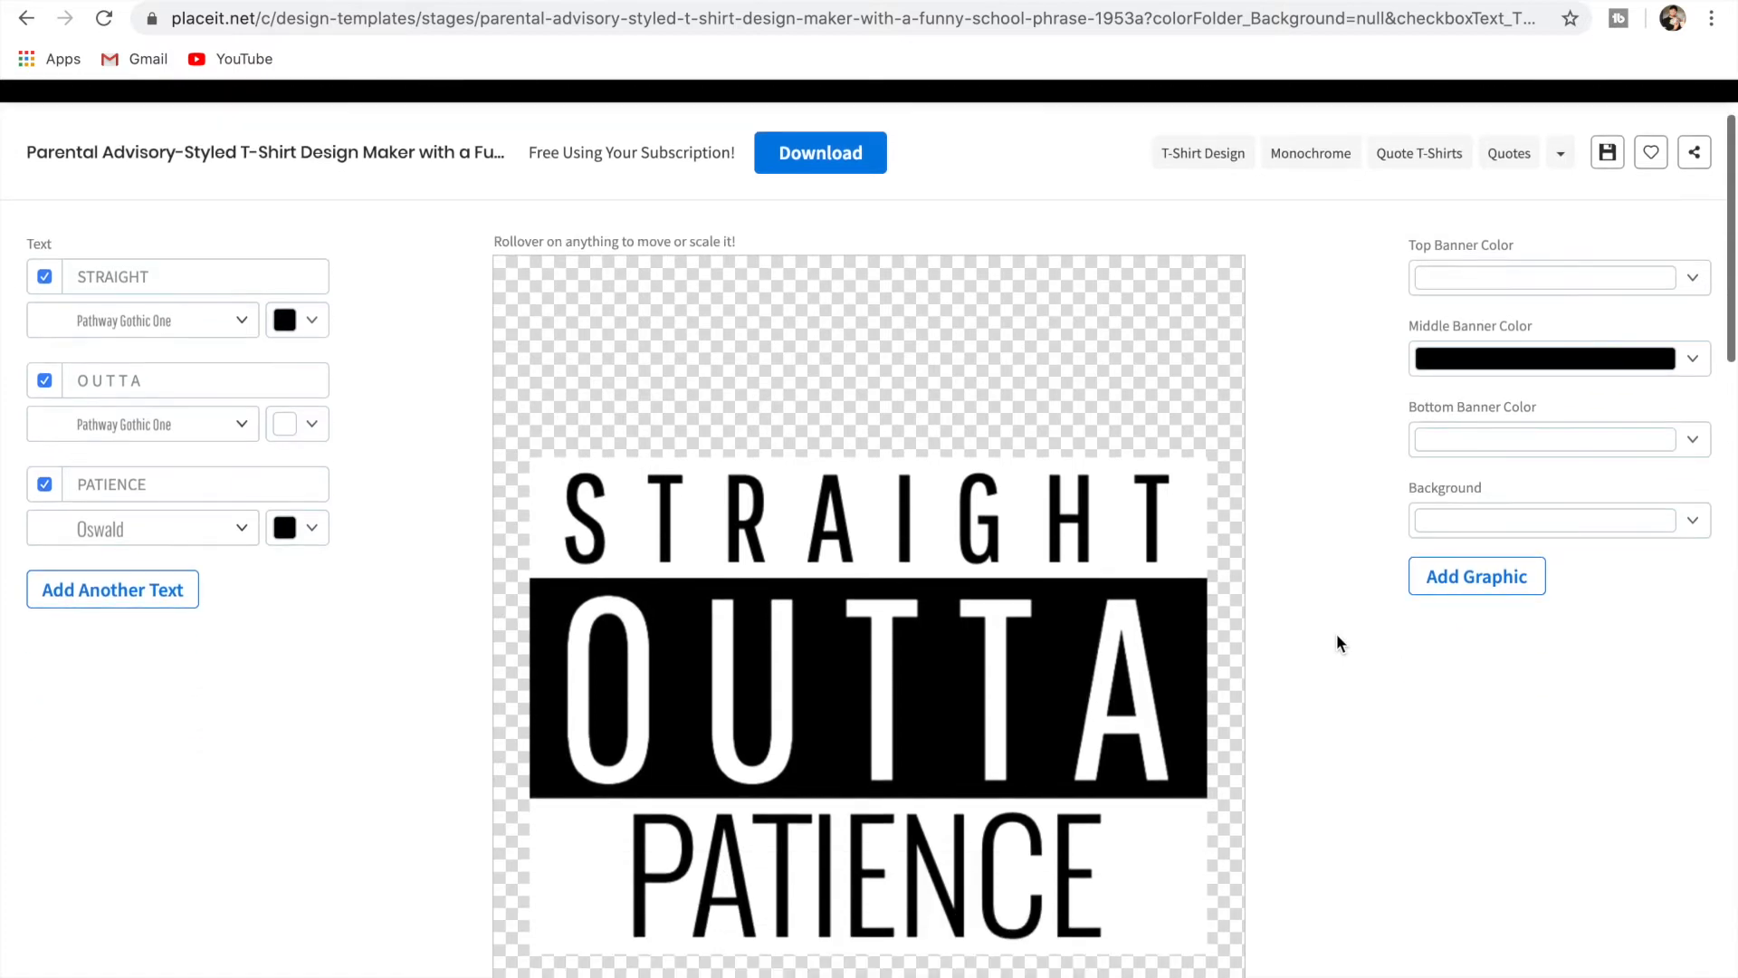
Download the finished "Straight Outta Patience" design as a high-resolution PNG.
{"action": "scroll", "coordinate": [1338, 635], "scroll_direction": "up", "scroll_amount": 3}
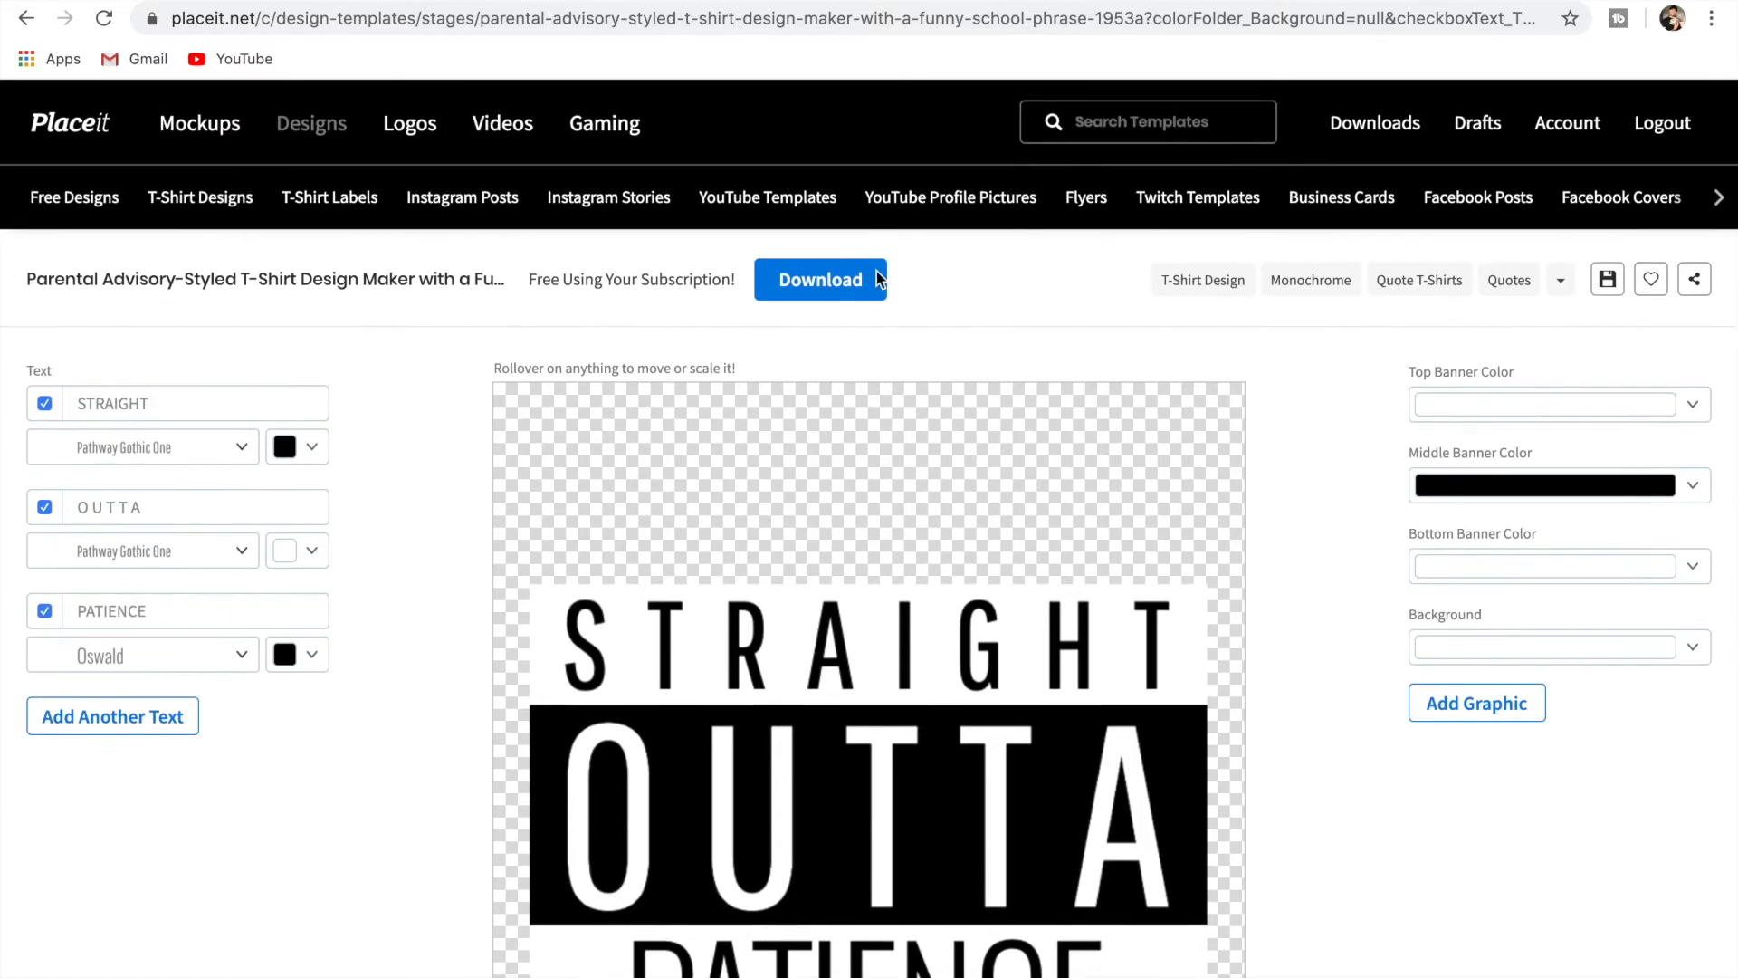
{"action": "left_click", "coordinate": [853, 283]}
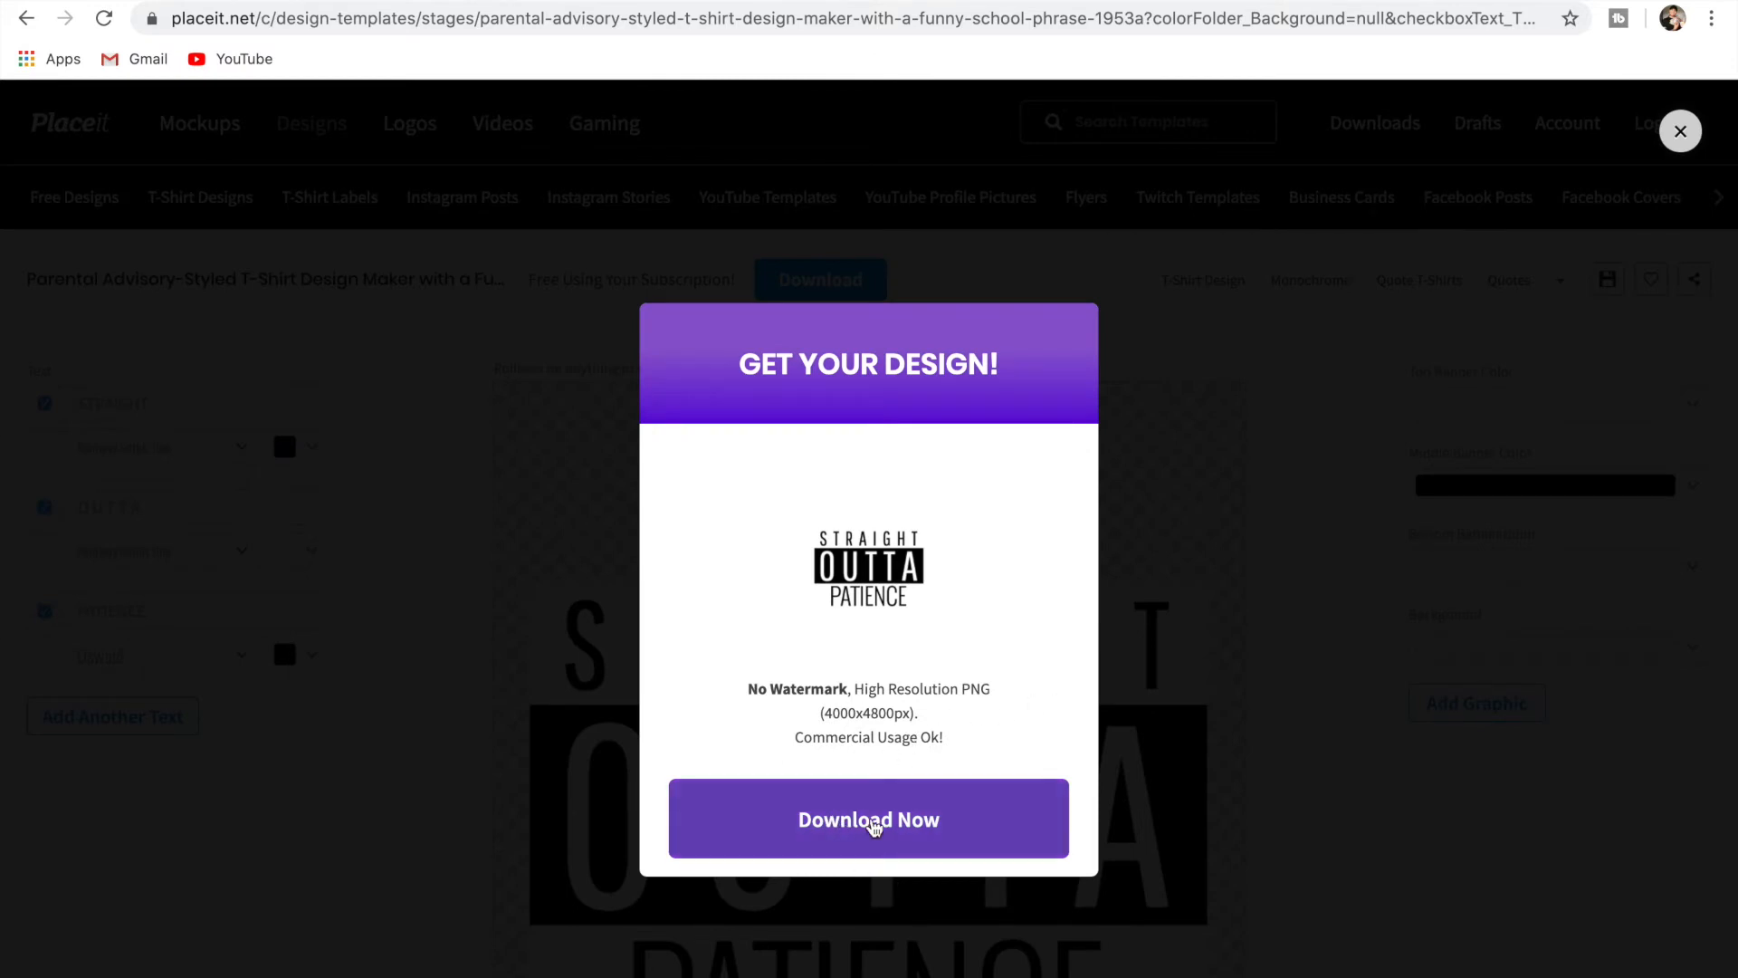
{"action": "left_click", "coordinate": [914, 840]}
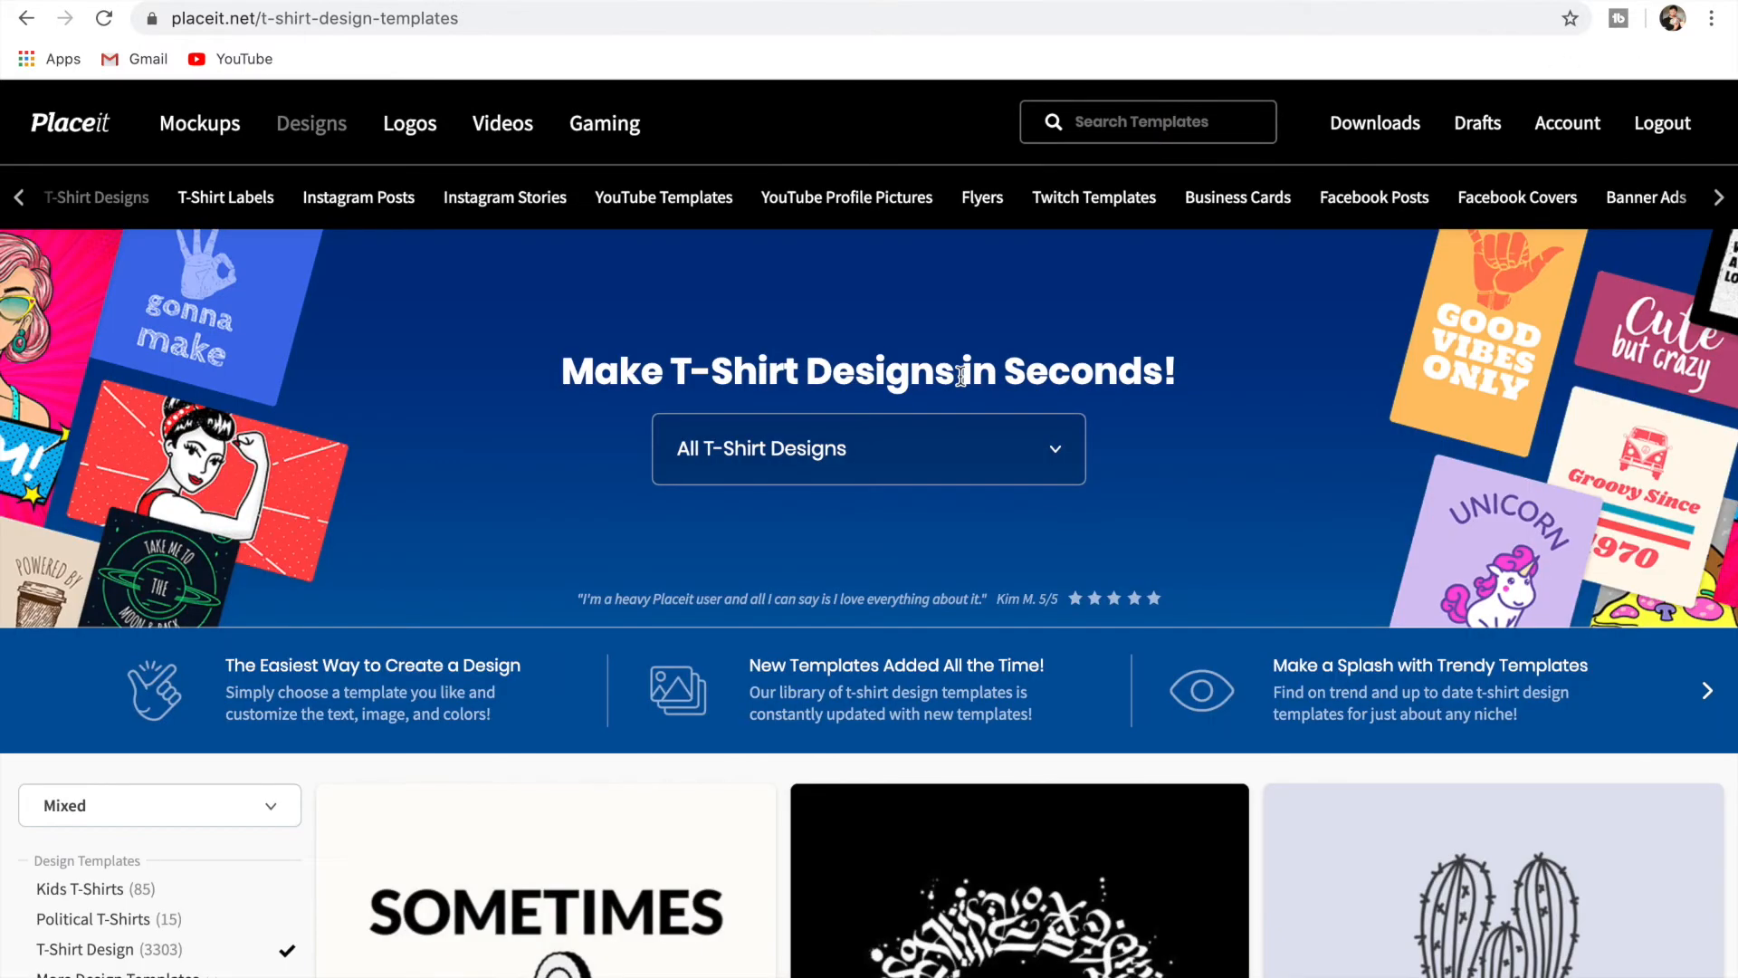
Search the Placeit T-shirt templates for "mothers day t shirt designs" and browse the first page of results.
{"action": "left_click", "coordinate": [1110, 122]}
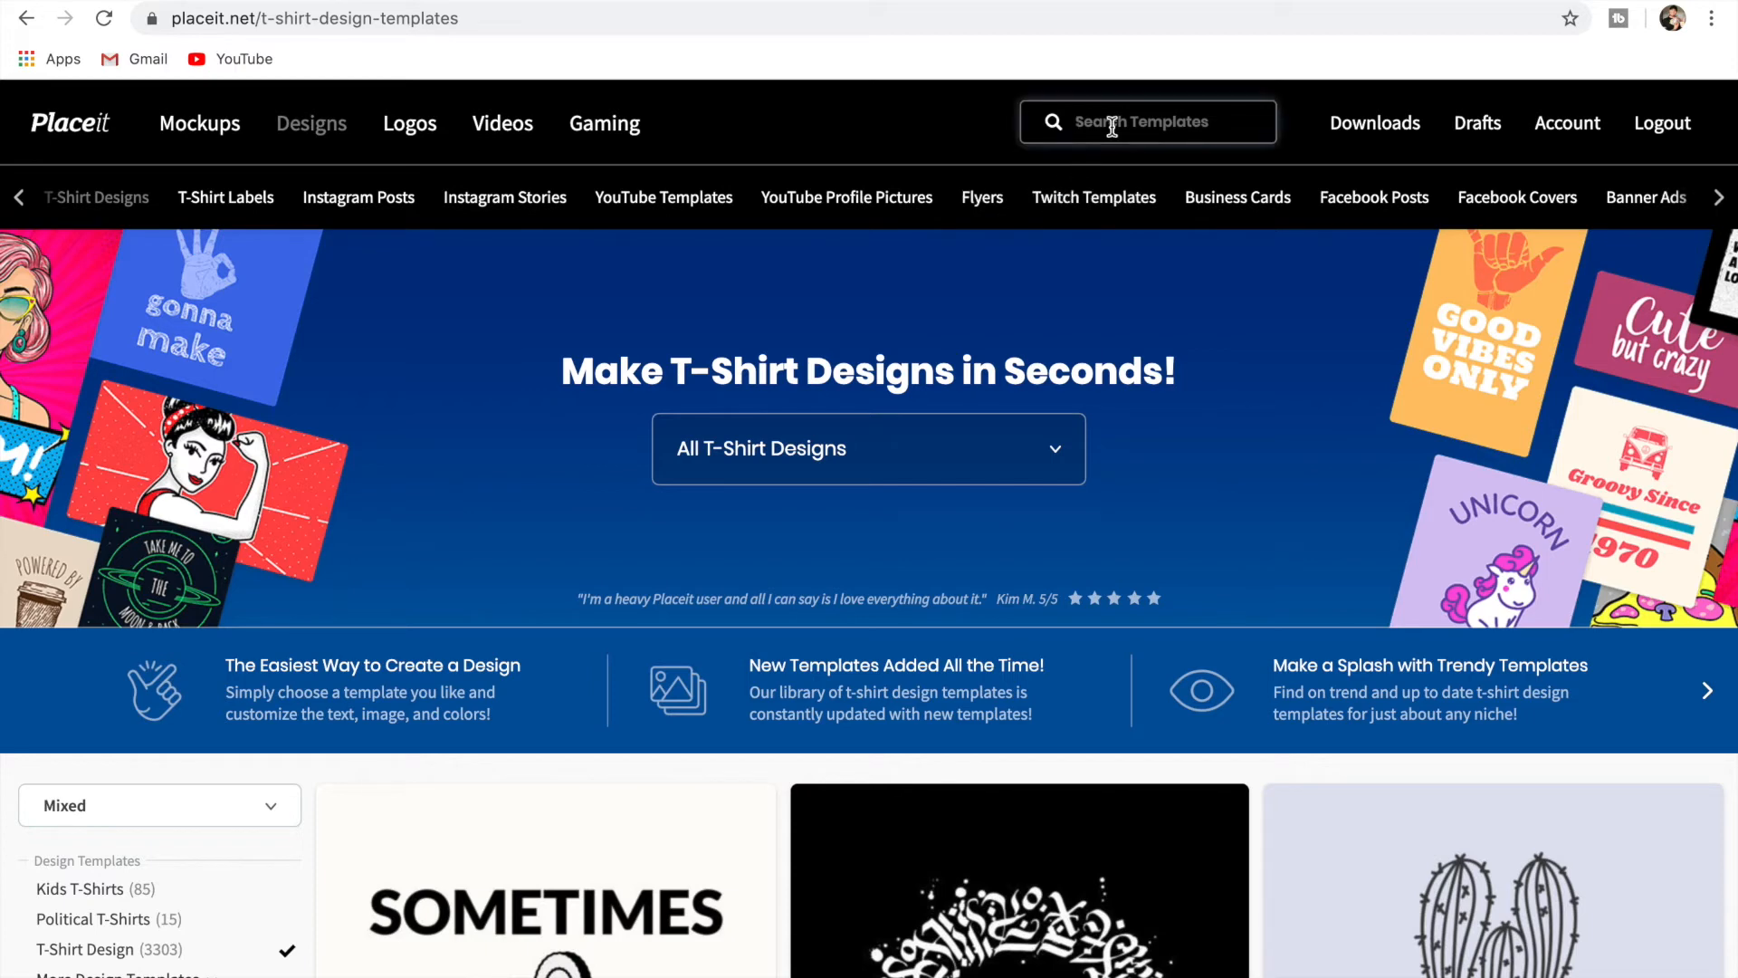
{"action": "type", "text": "MOTHERS"}
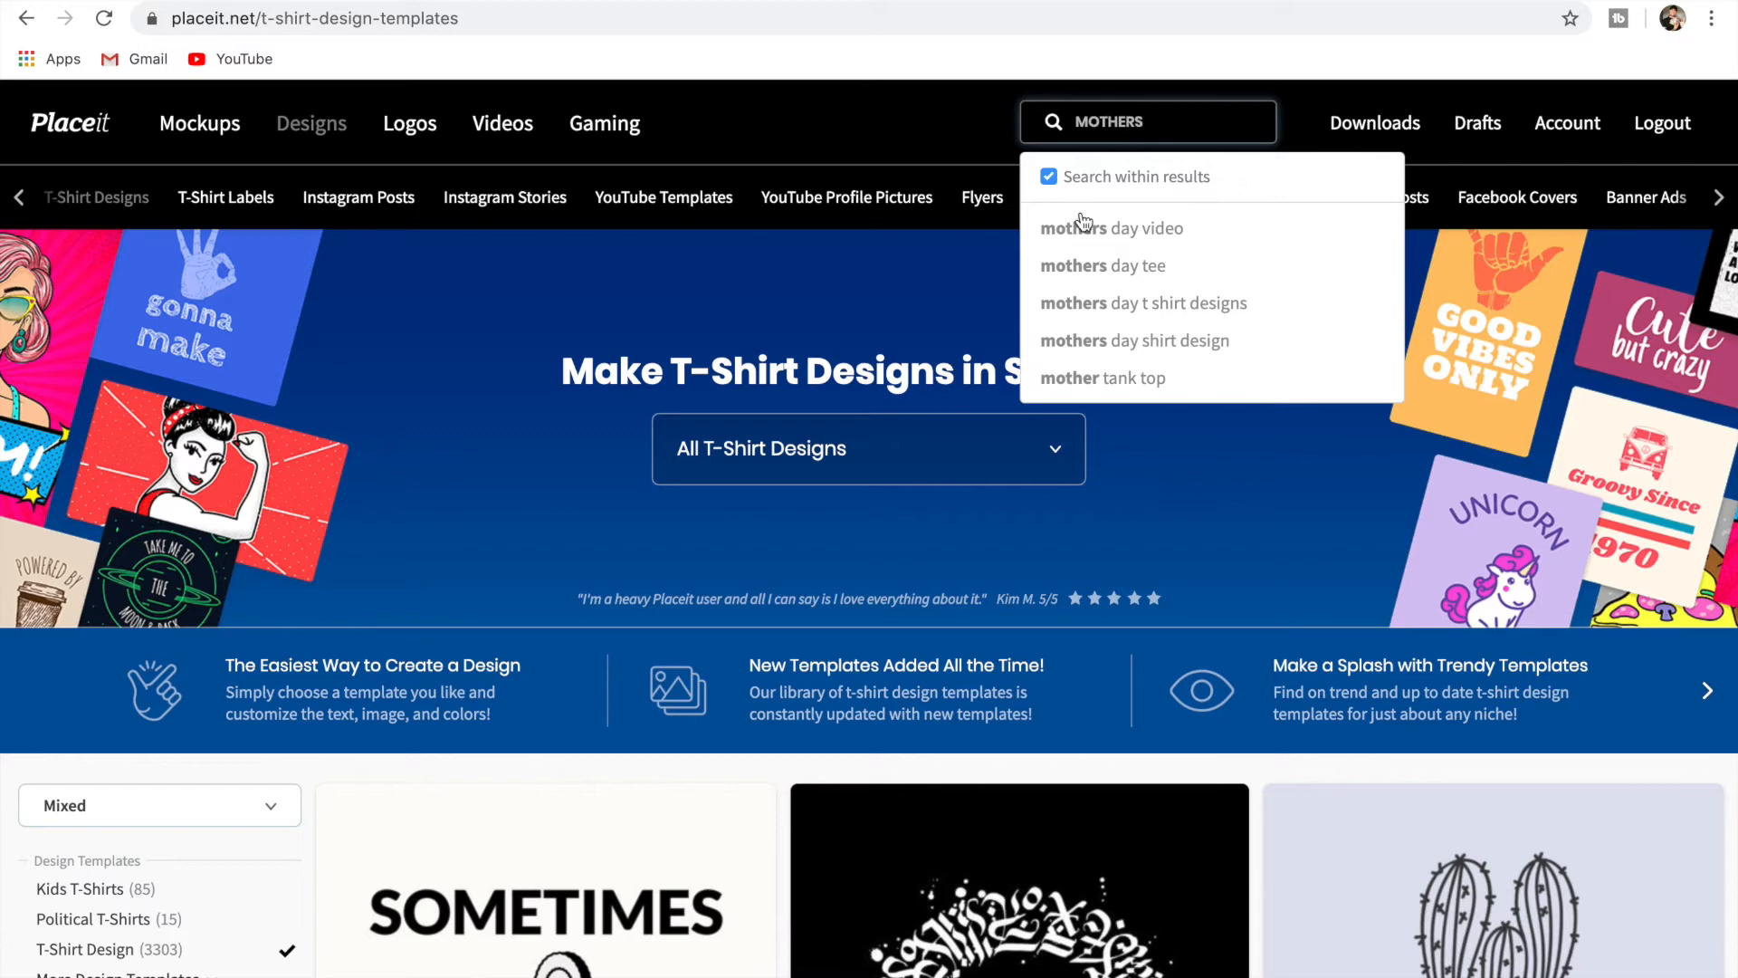
{"action": "left_click", "coordinate": [1164, 305]}
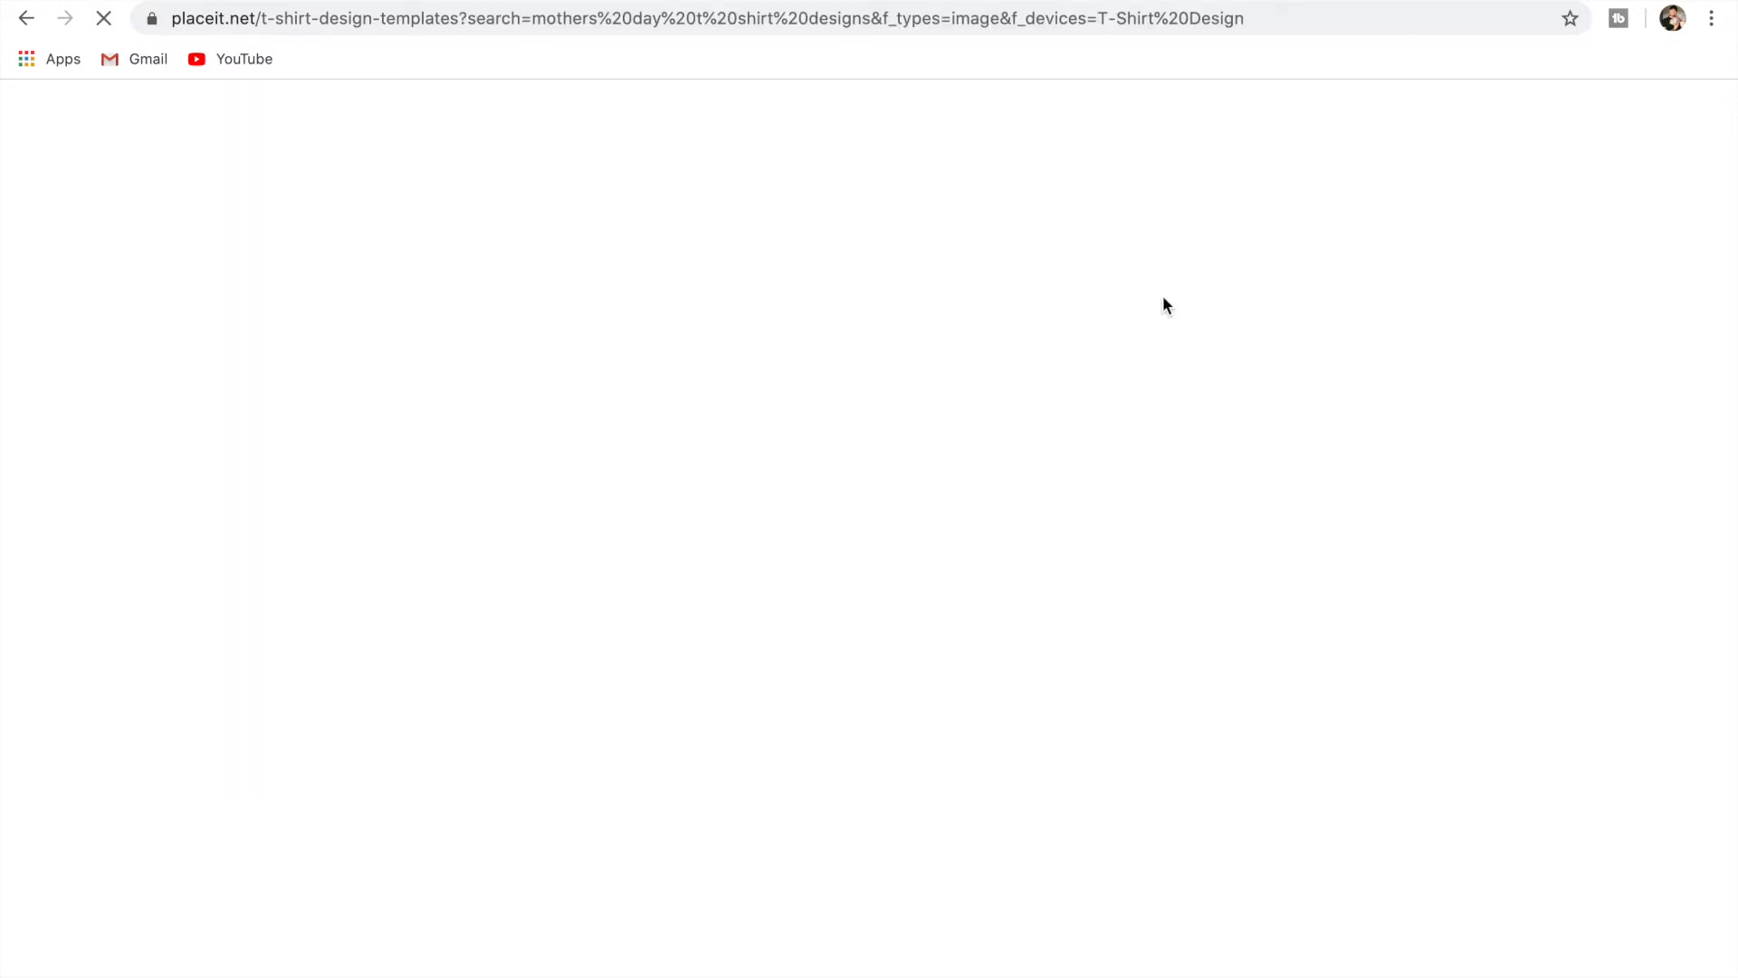
{"action": "scroll", "coordinate": [1054, 471], "scroll_direction": "down", "scroll_amount": 7}
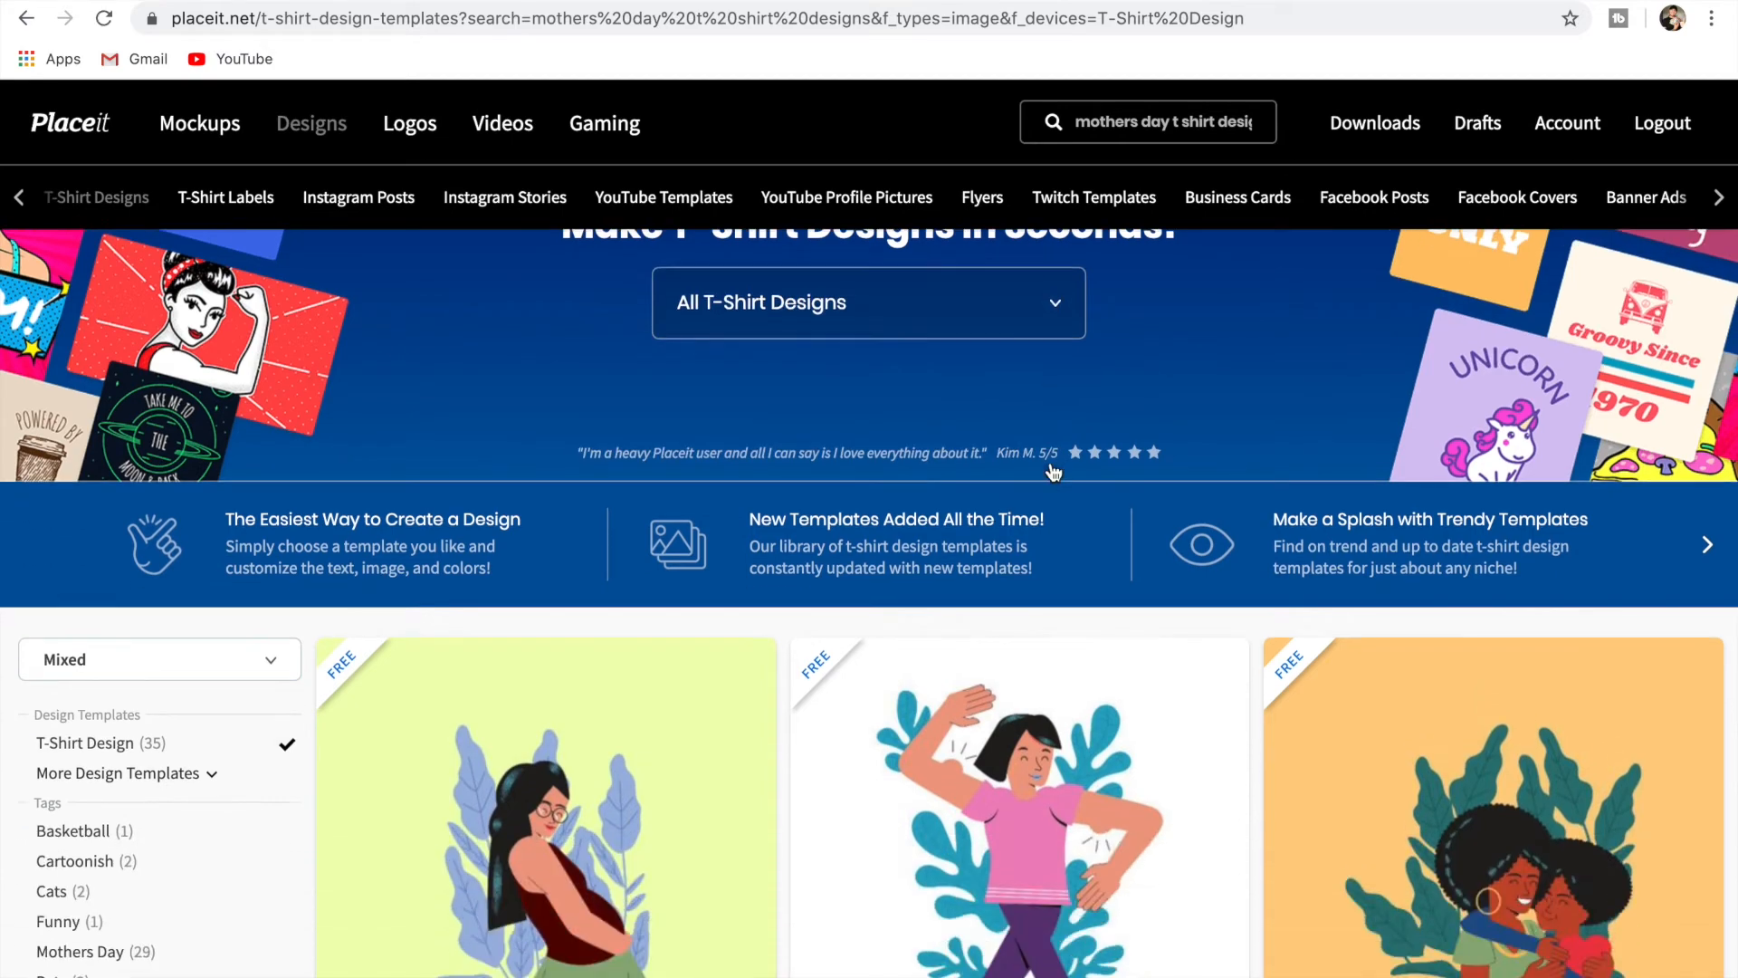
{"action": "scroll", "coordinate": [1053, 471], "scroll_direction": "down", "scroll_amount": 16}
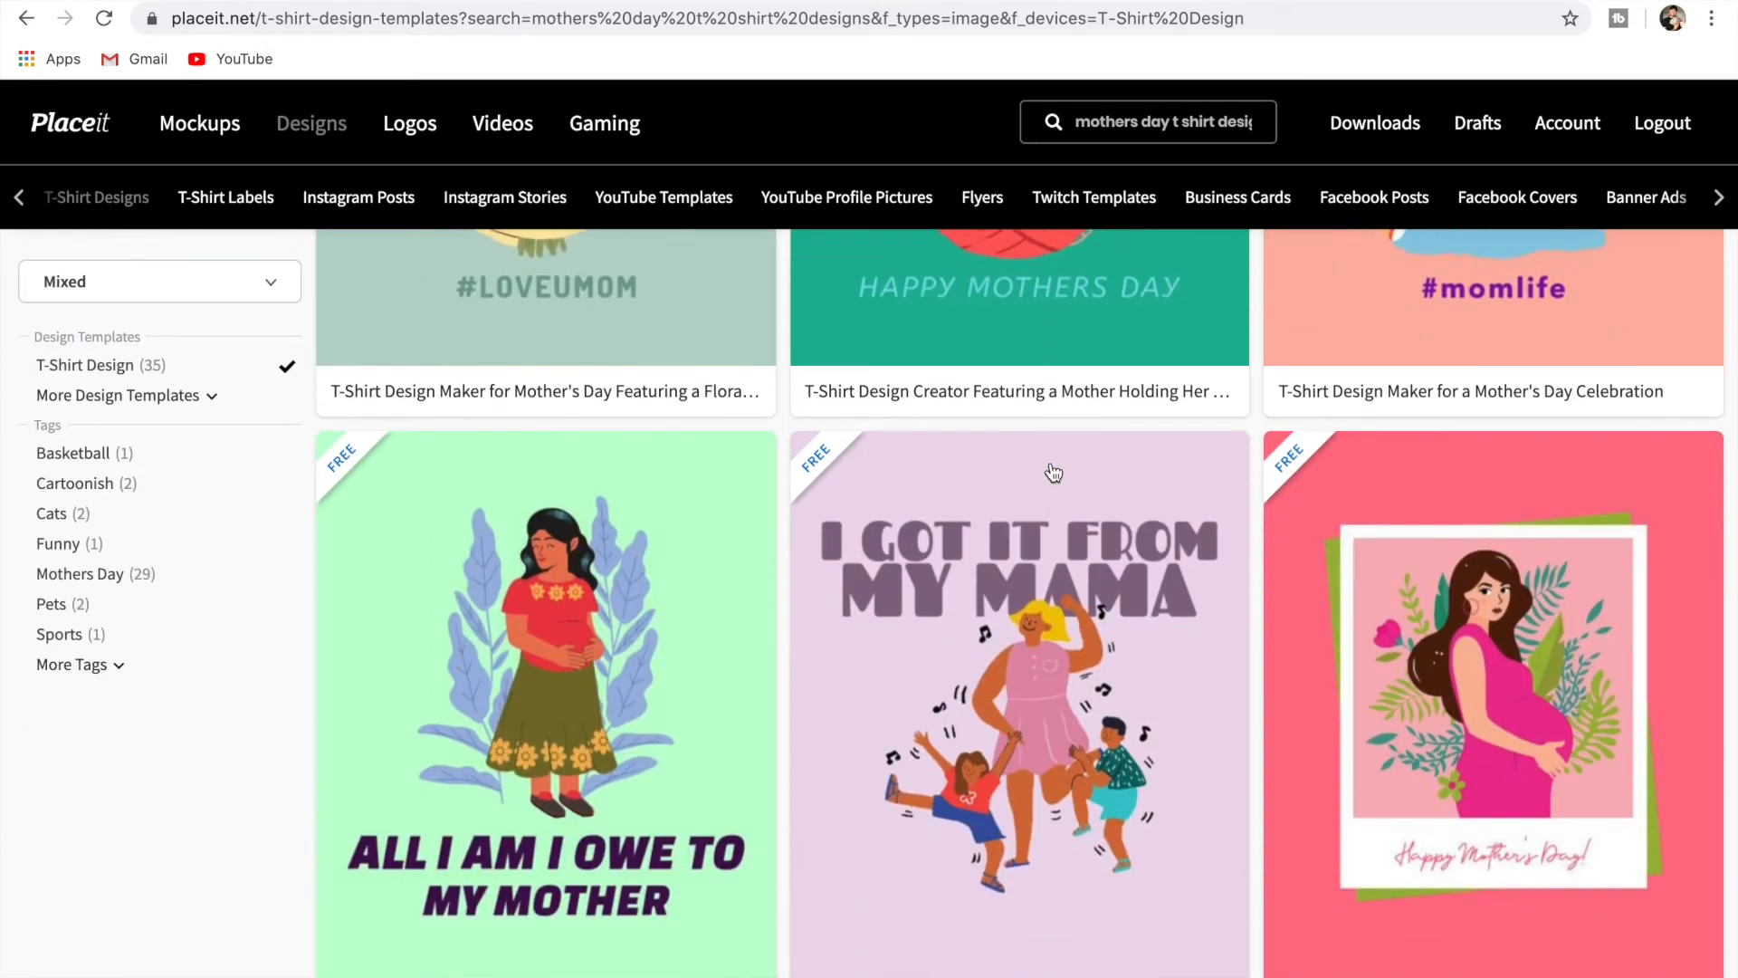
{"action": "scroll", "coordinate": [1053, 471], "scroll_direction": "down", "scroll_amount": 20}
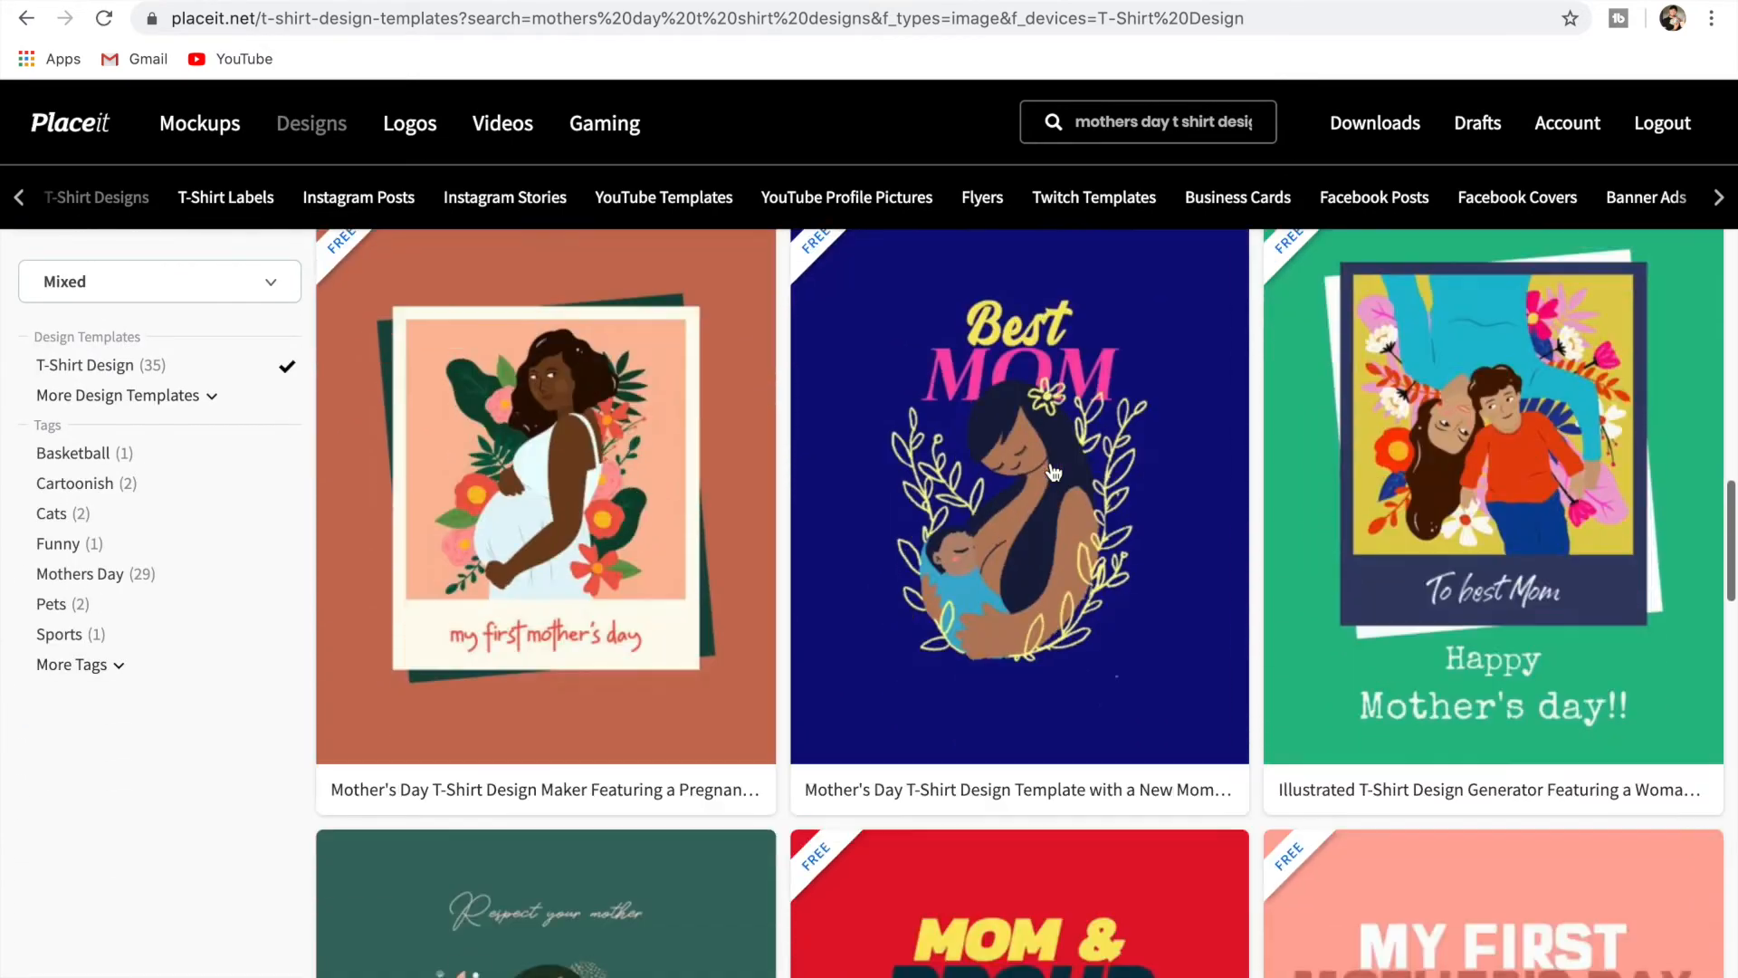
{"action": "scroll", "coordinate": [1053, 471], "scroll_direction": "down", "scroll_amount": 15}
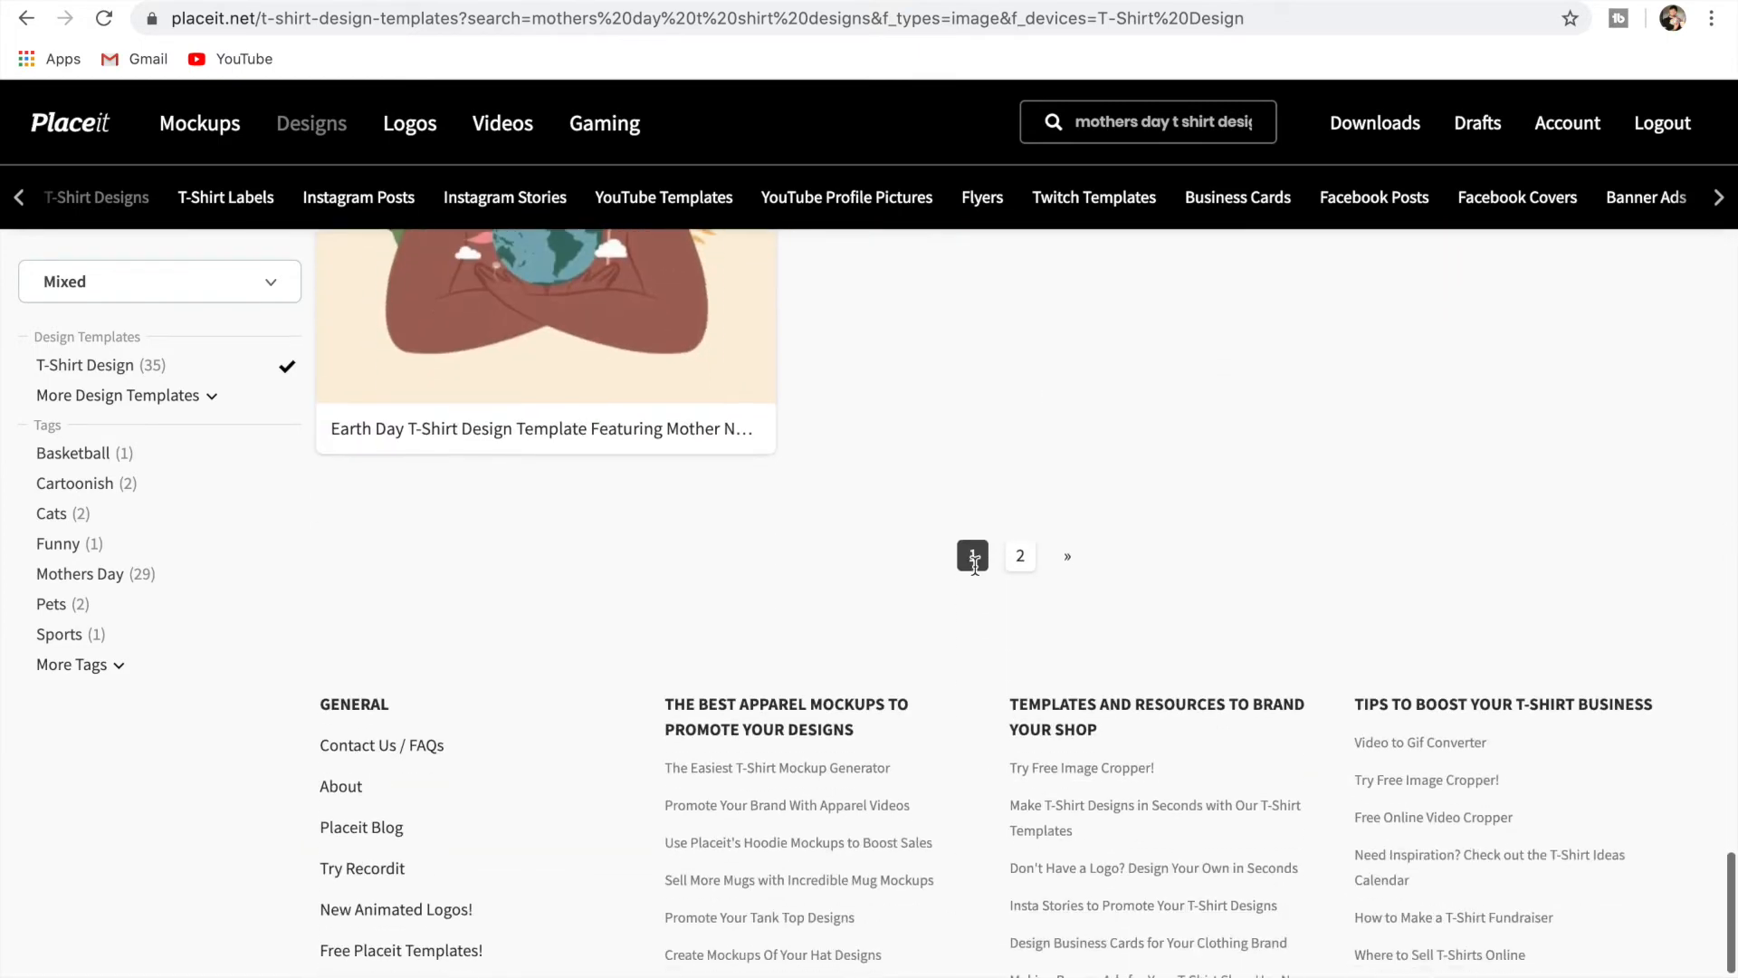
Go to the second page of results and open the floral "Best Mom Ever" Adorable Mother's Day T-Shirt Design Template.
{"action": "left_click", "coordinate": [1023, 561]}
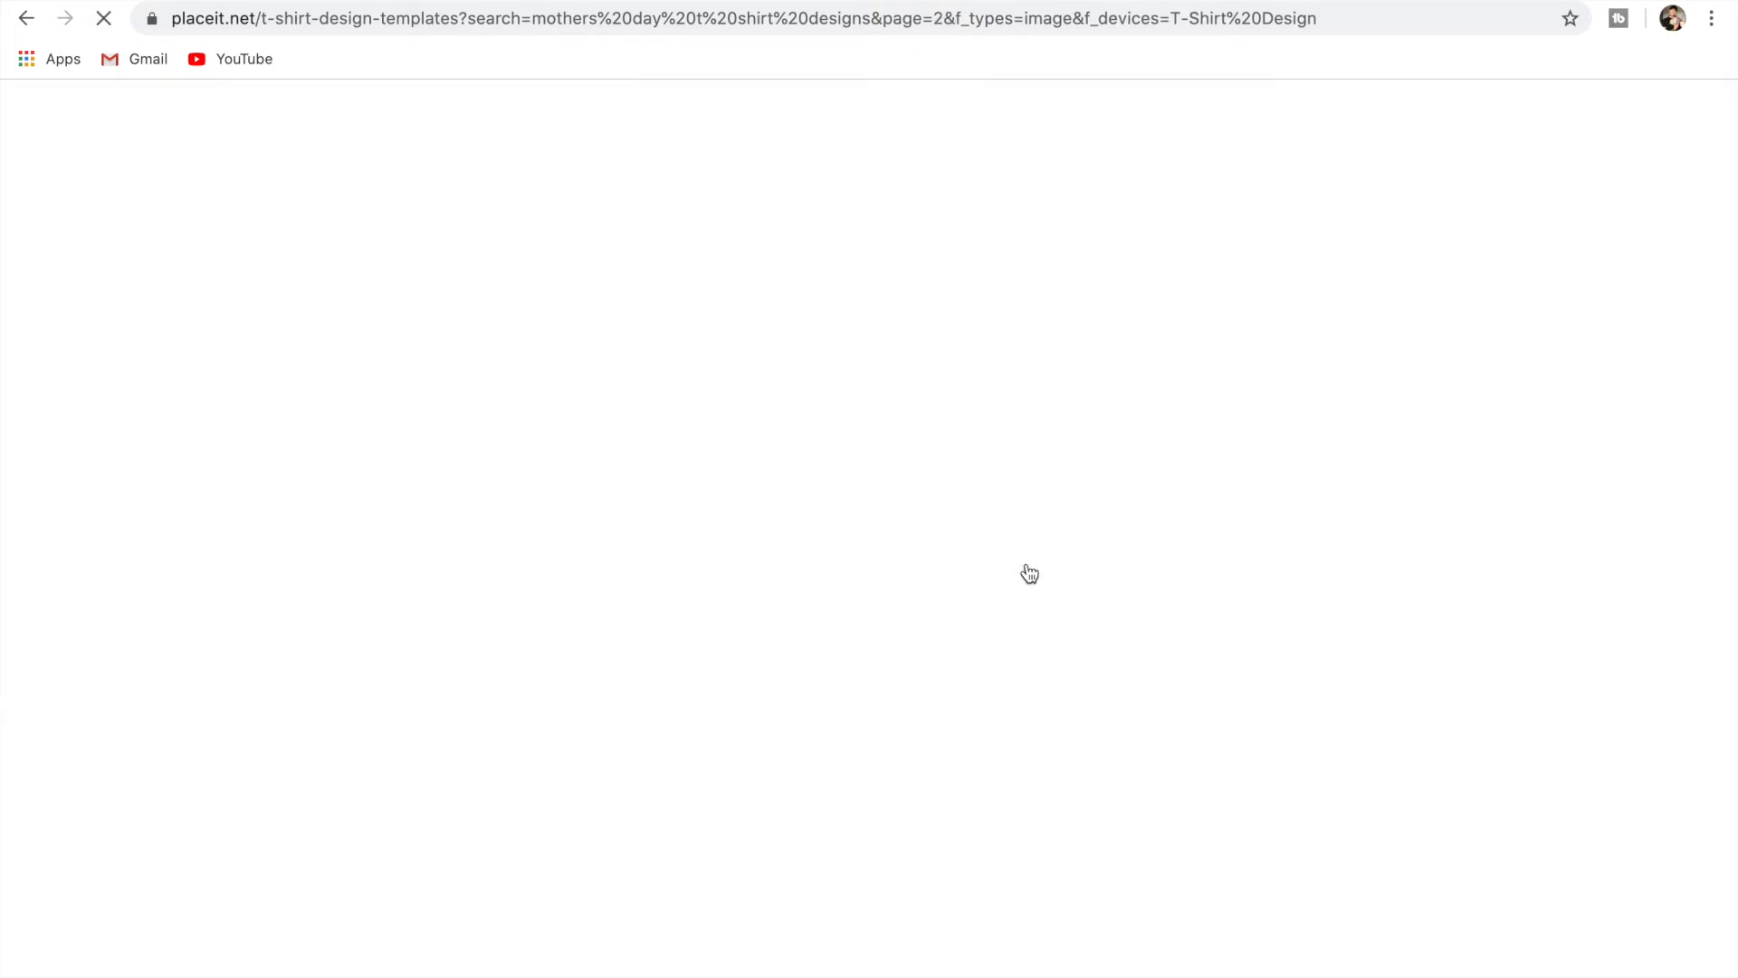
{"action": "scroll", "coordinate": [1030, 572], "scroll_direction": "down", "scroll_amount": 5}
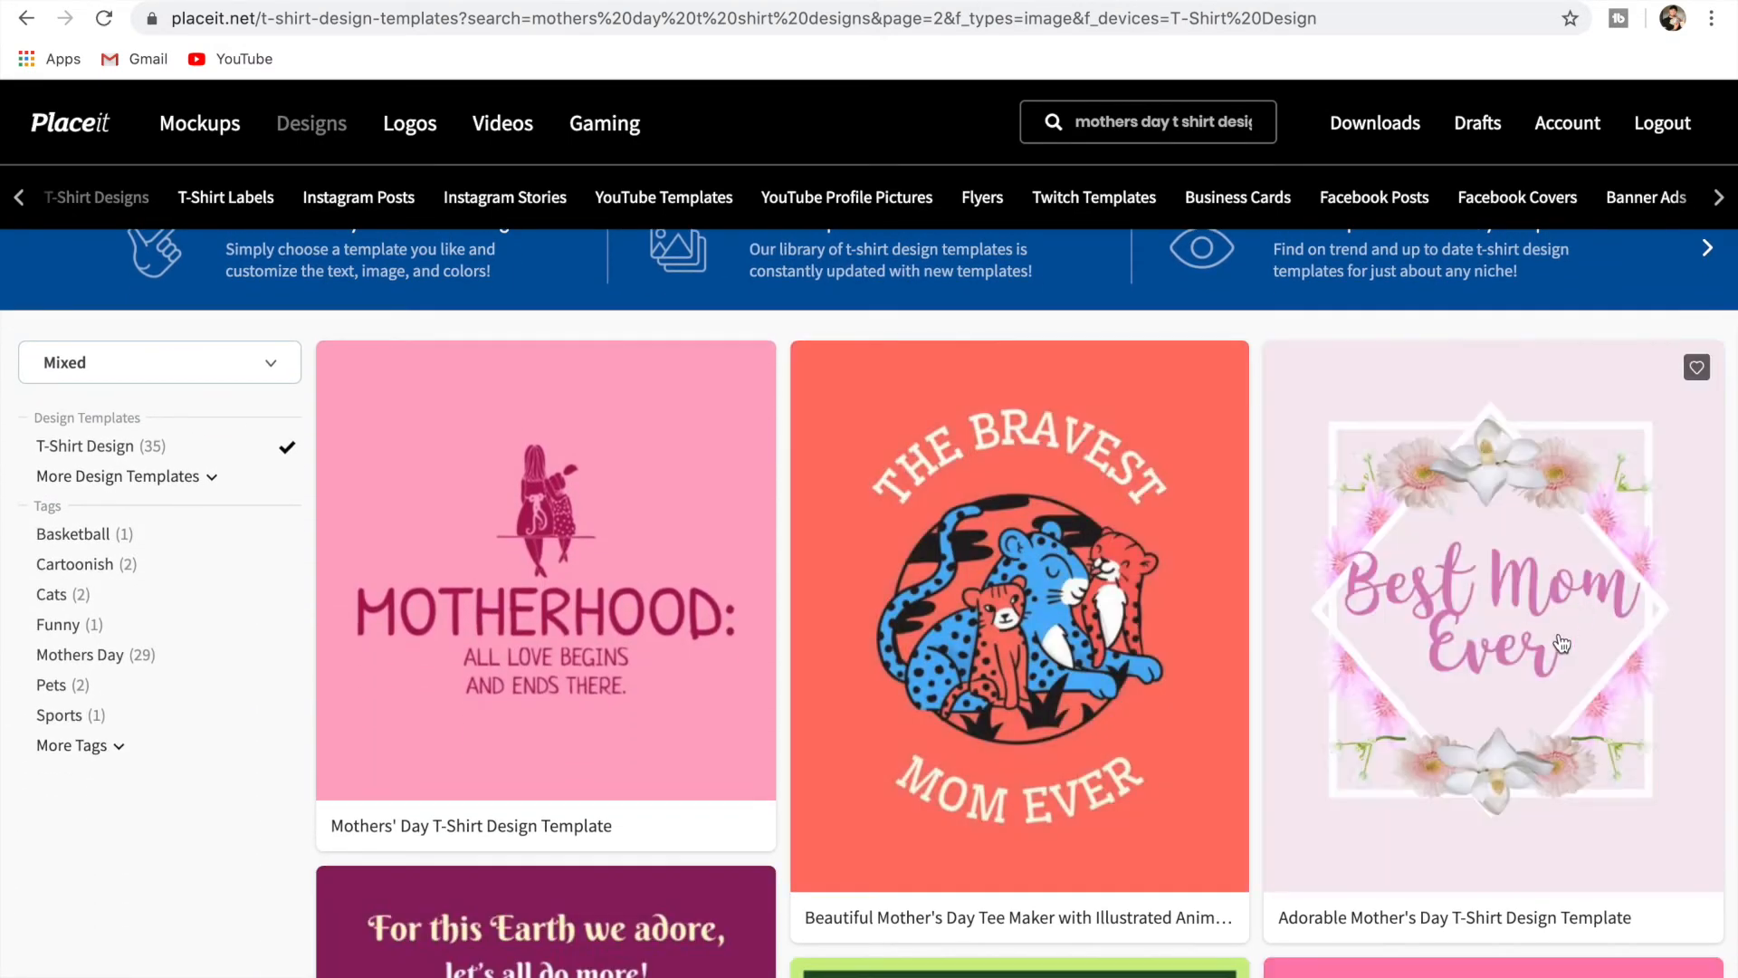
{"action": "left_click", "coordinate": [1567, 645]}
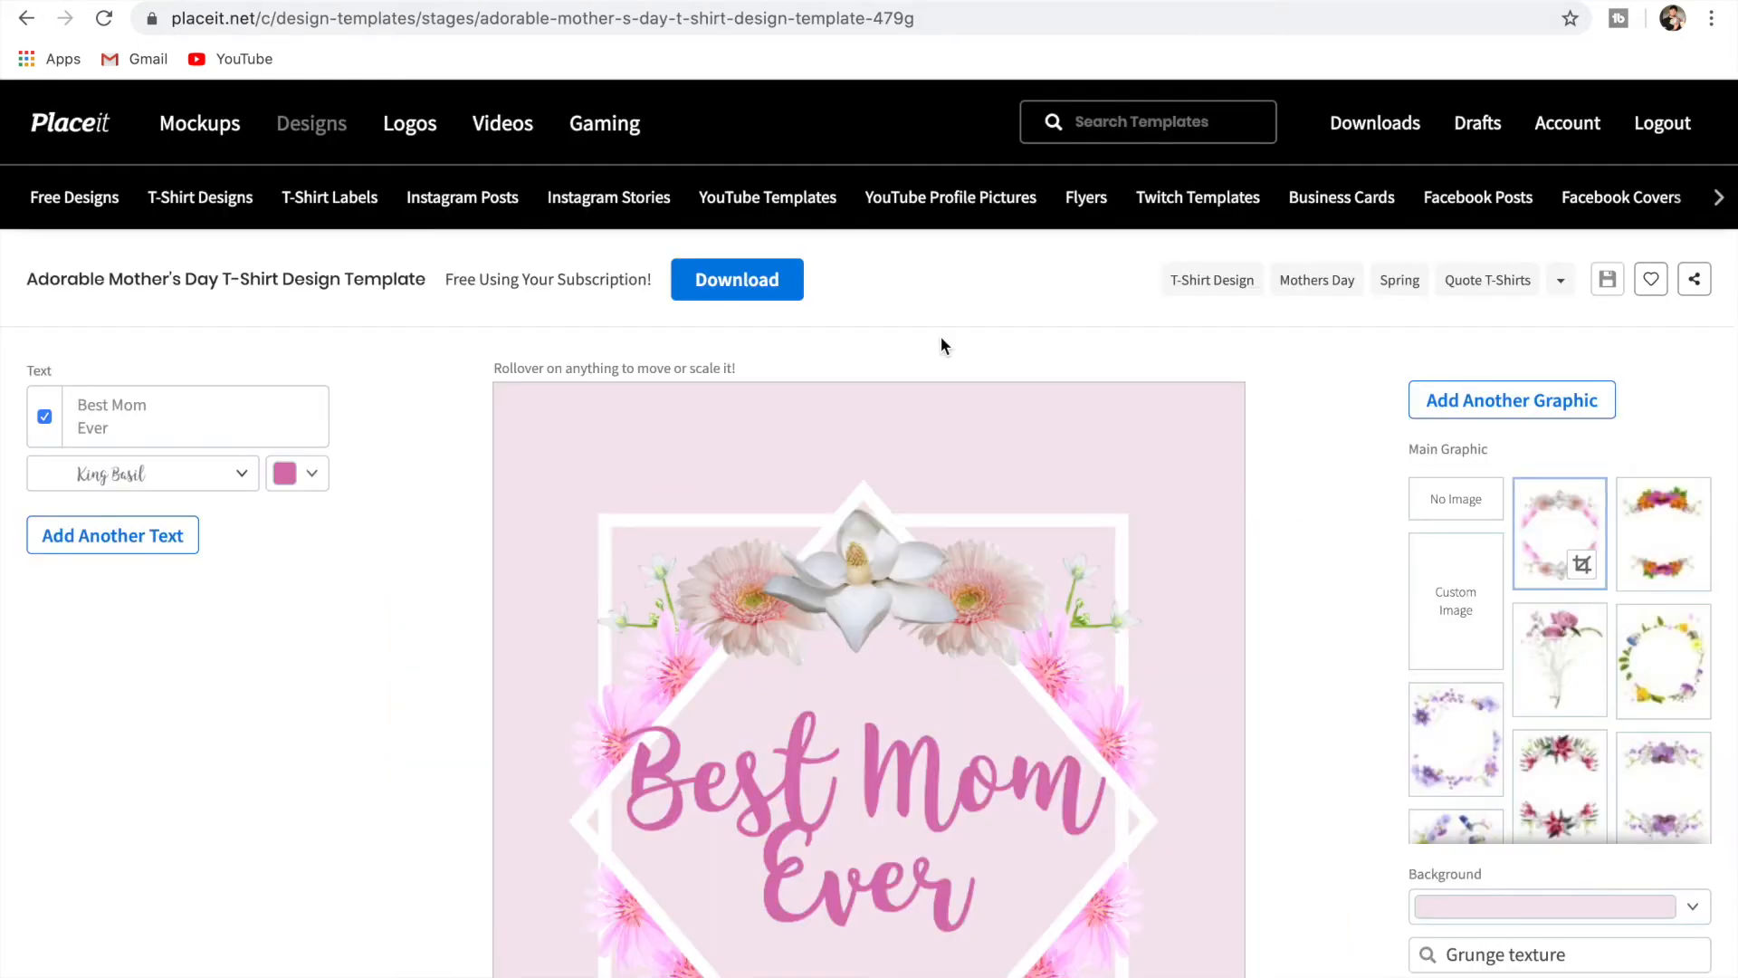
Make the background of the "Best Mom Ever" design transparent.
{"action": "scroll", "coordinate": [1183, 518], "scroll_direction": "down", "scroll_amount": 3}
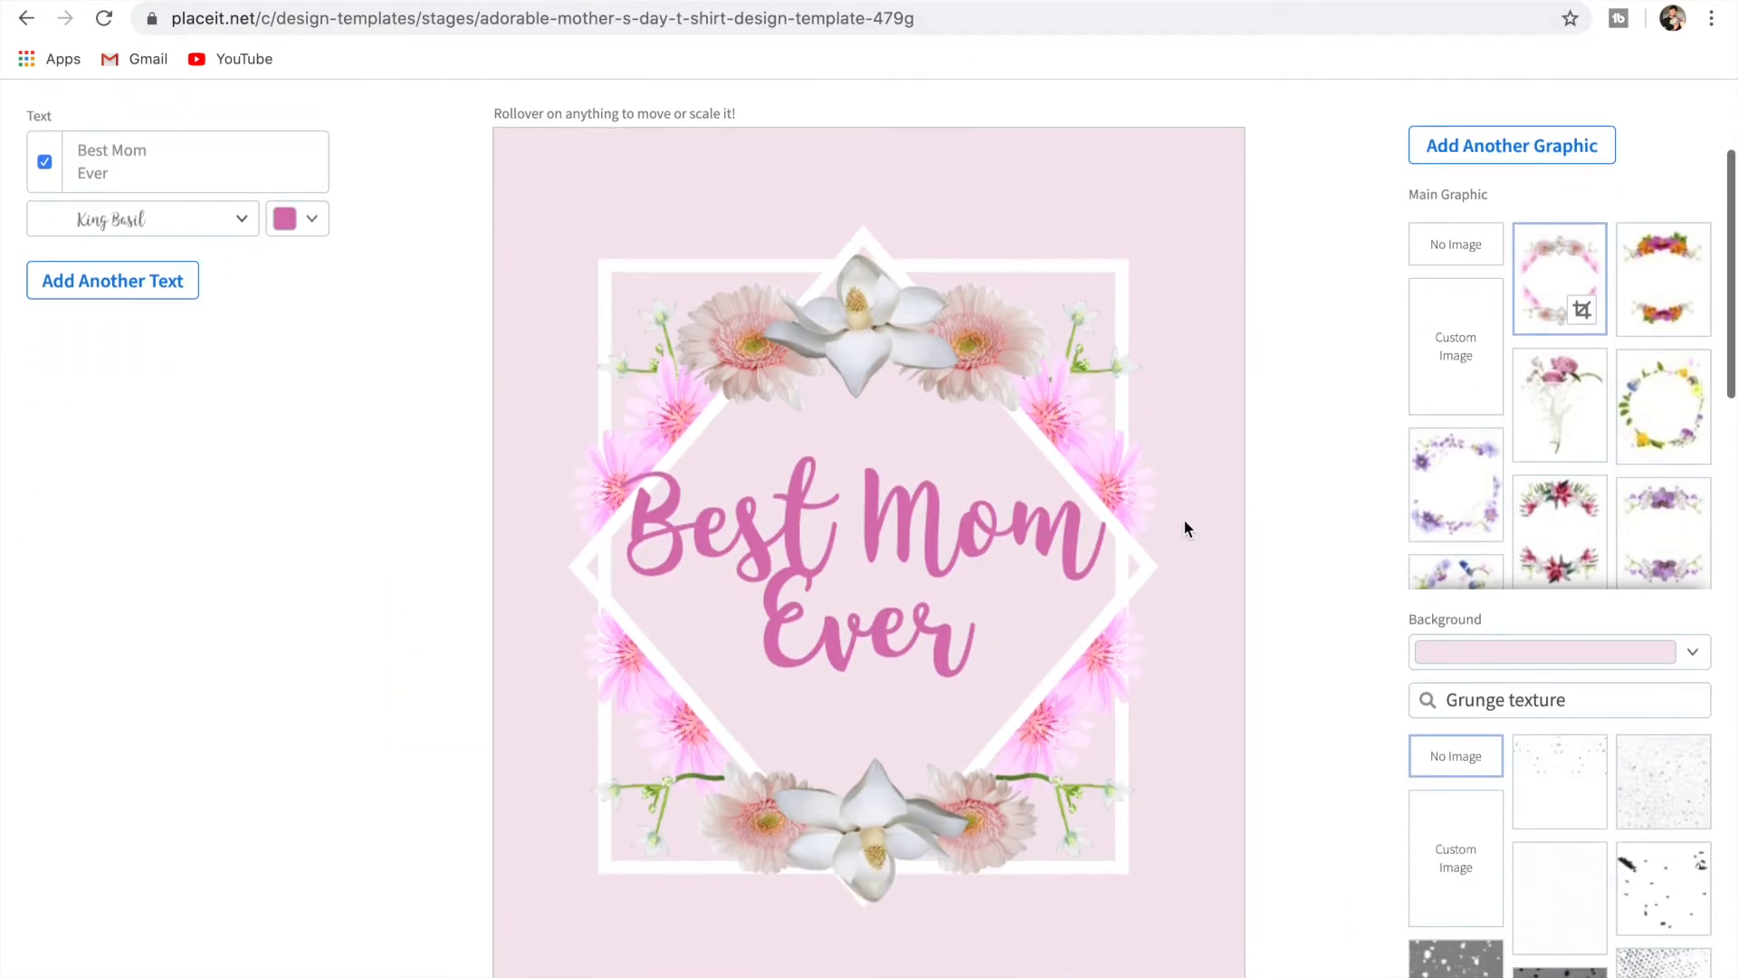
{"action": "scroll", "coordinate": [1340, 565], "scroll_direction": "down", "scroll_amount": 2}
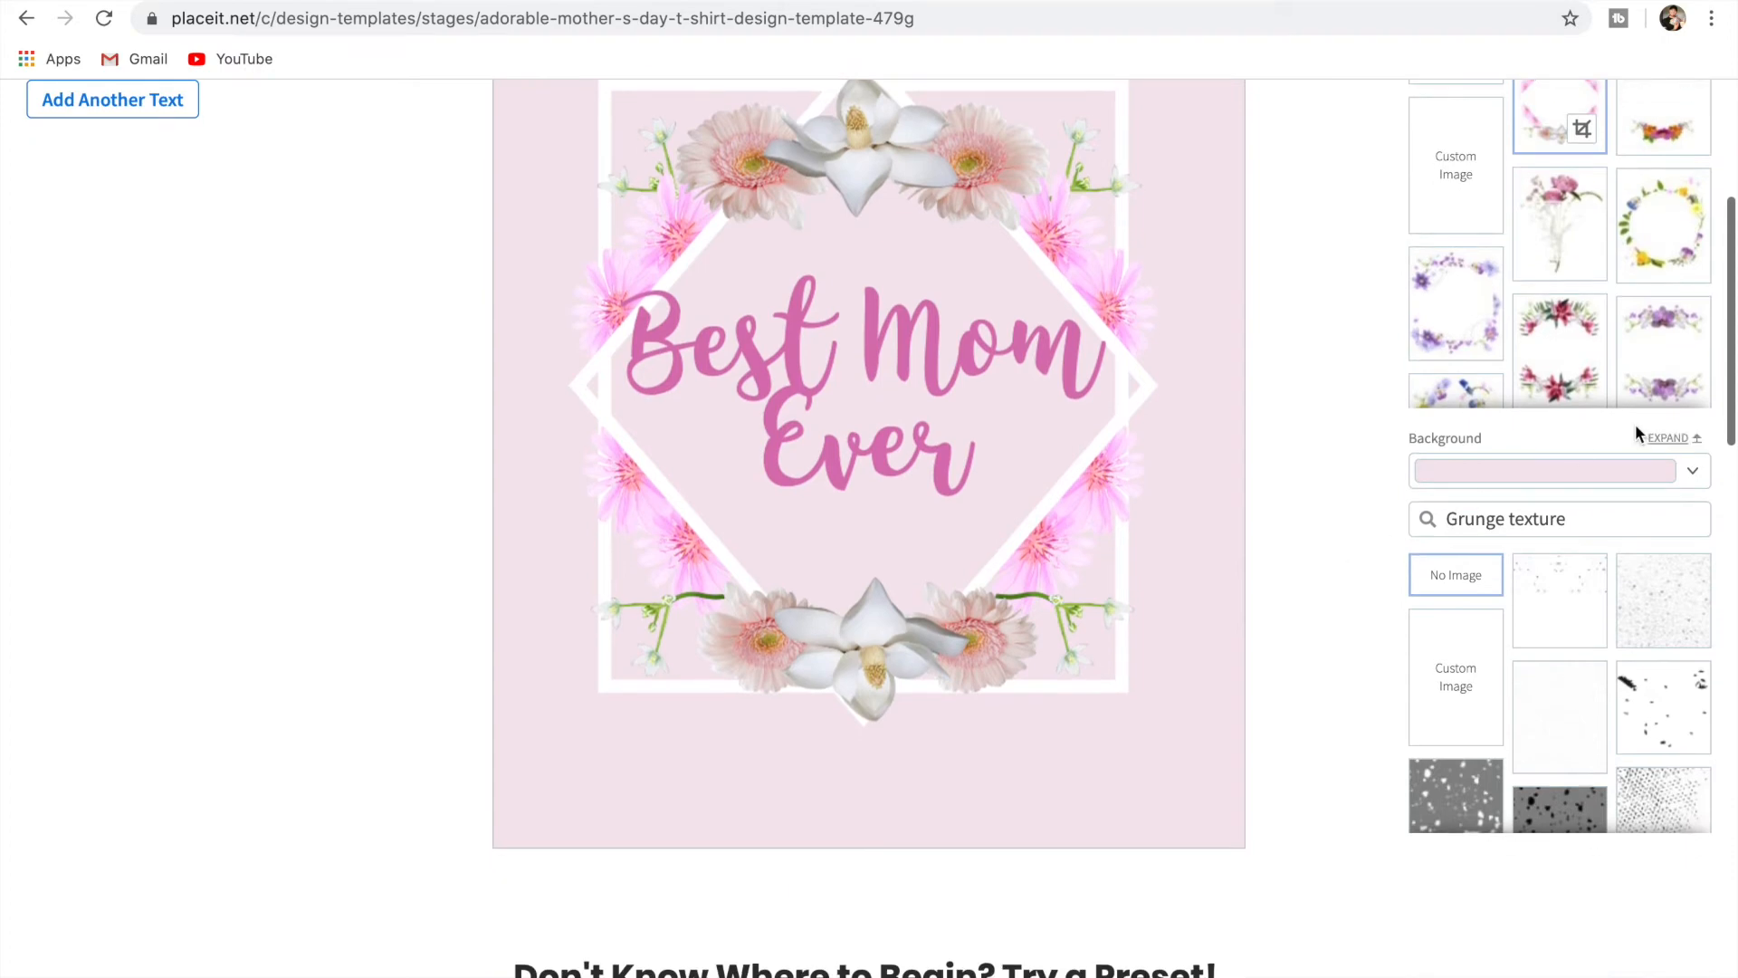
{"action": "left_click", "coordinate": [1706, 473]}
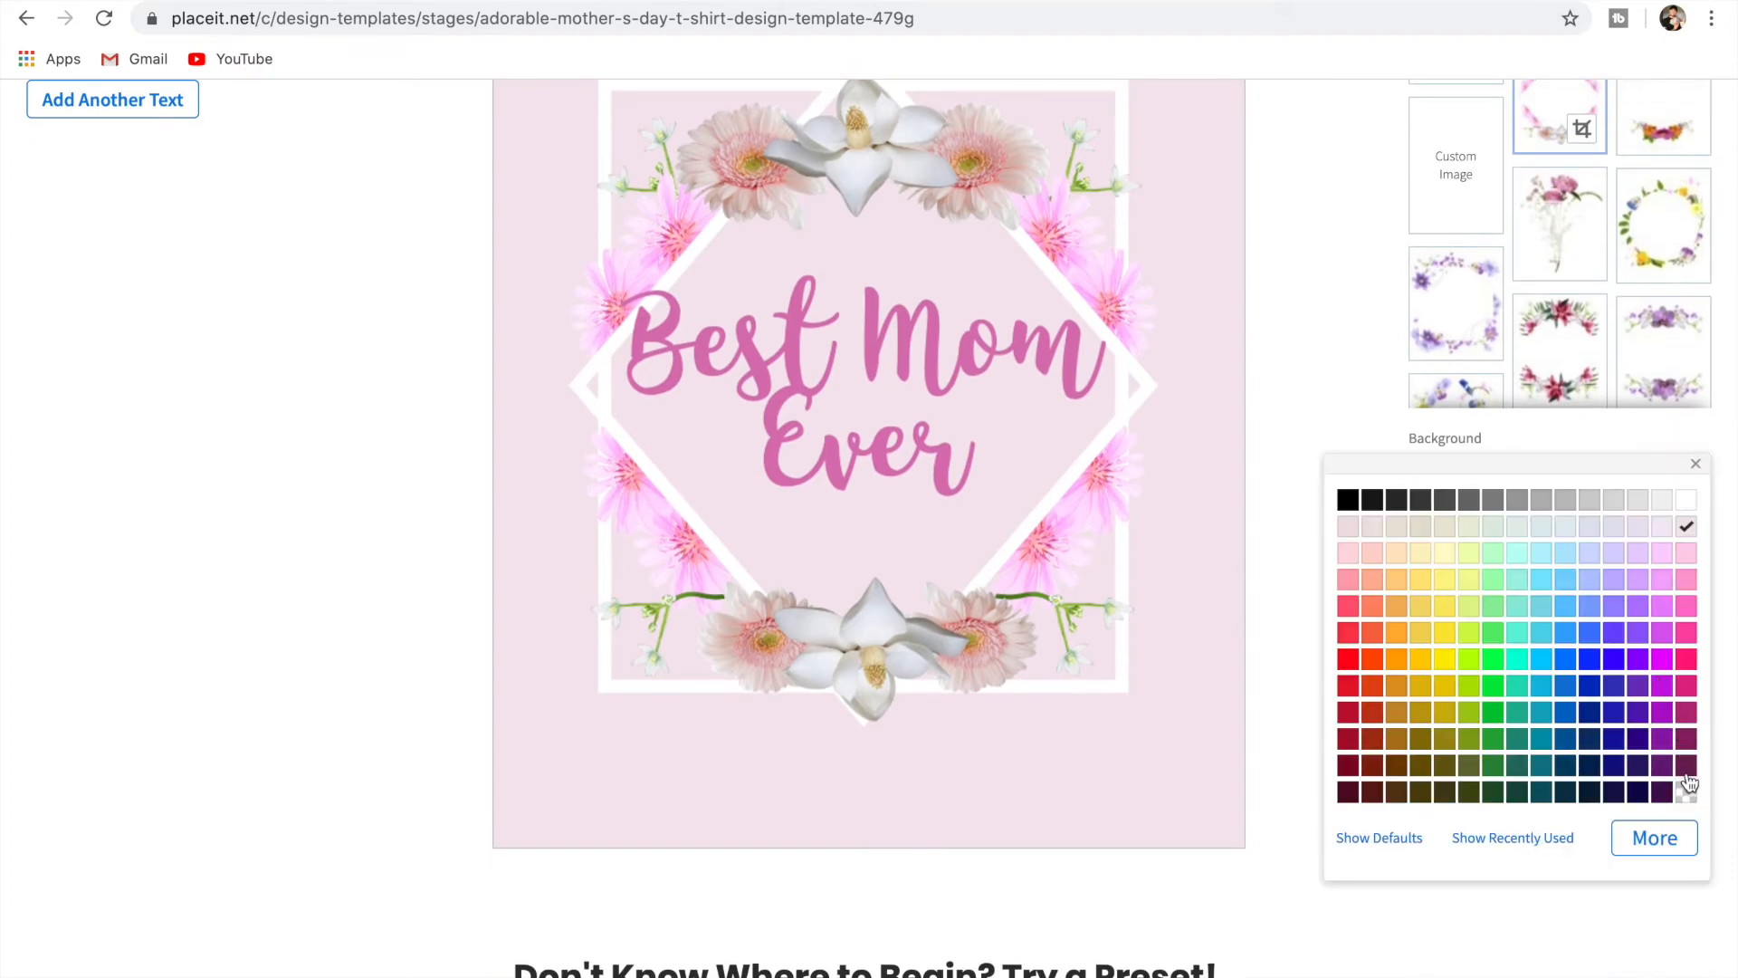
{"action": "left_click", "coordinate": [1687, 793]}
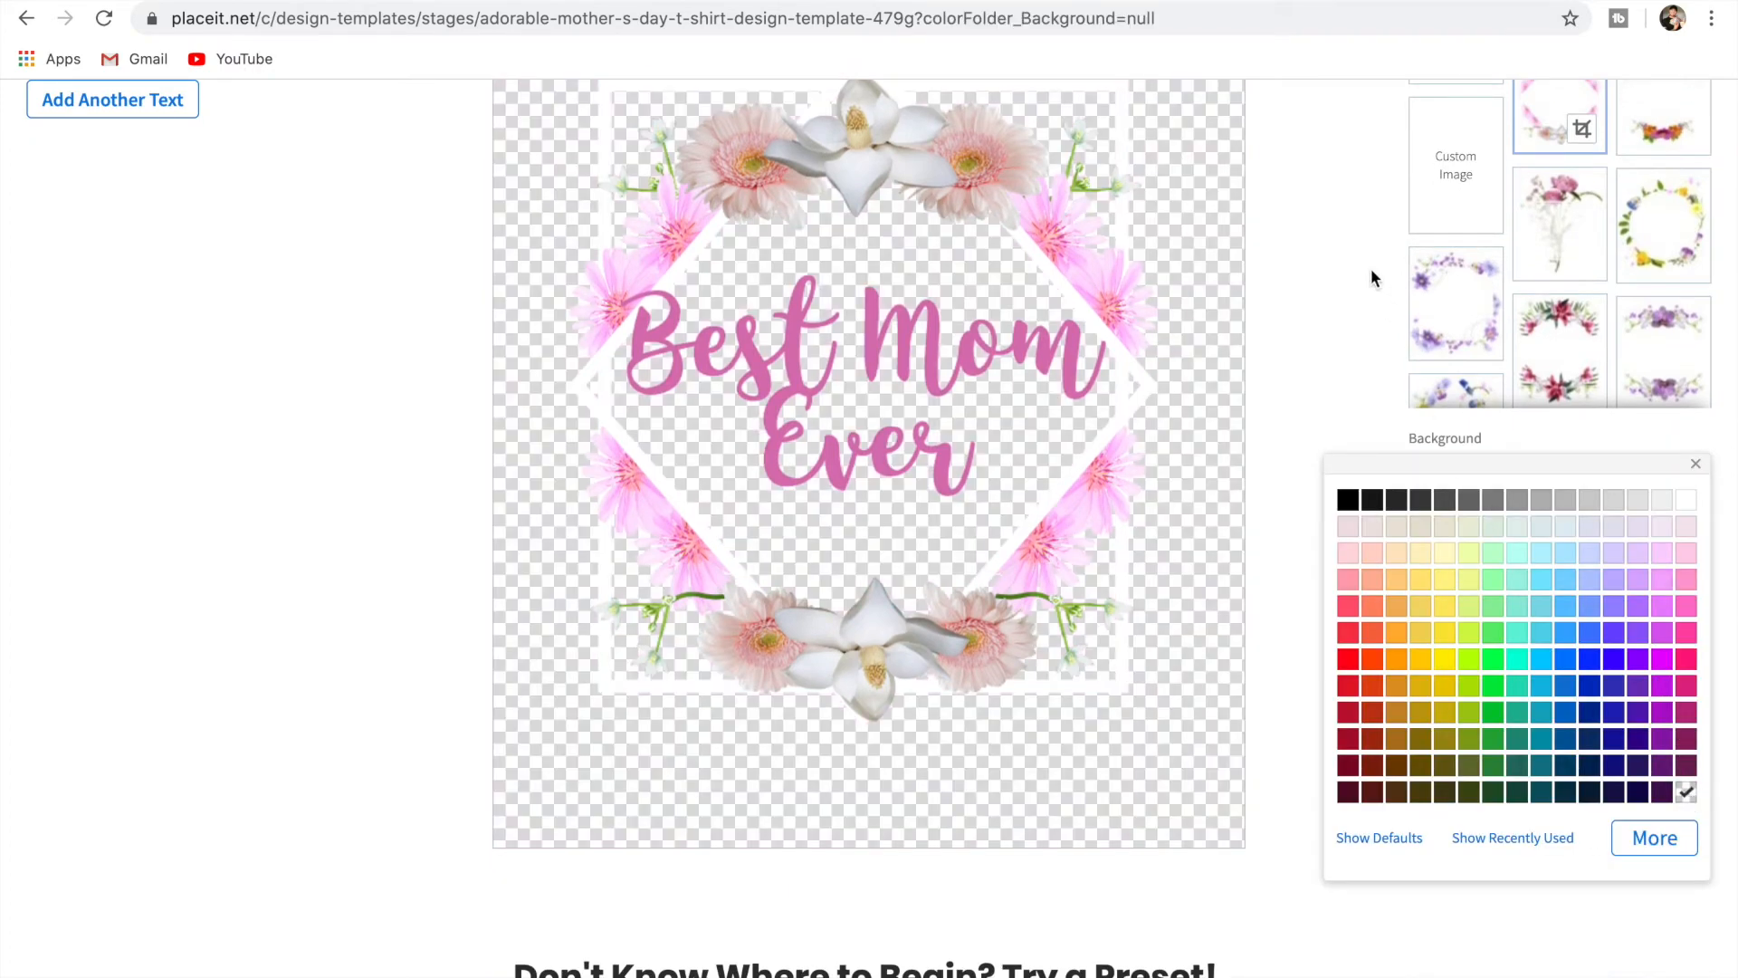
Download the floral "Best Mom Ever" design as a high-resolution PNG.
{"action": "scroll", "coordinate": [1371, 268], "scroll_direction": "up", "scroll_amount": 5}
{"action": "scroll", "coordinate": [1371, 268], "scroll_direction": "down", "scroll_amount": 2}
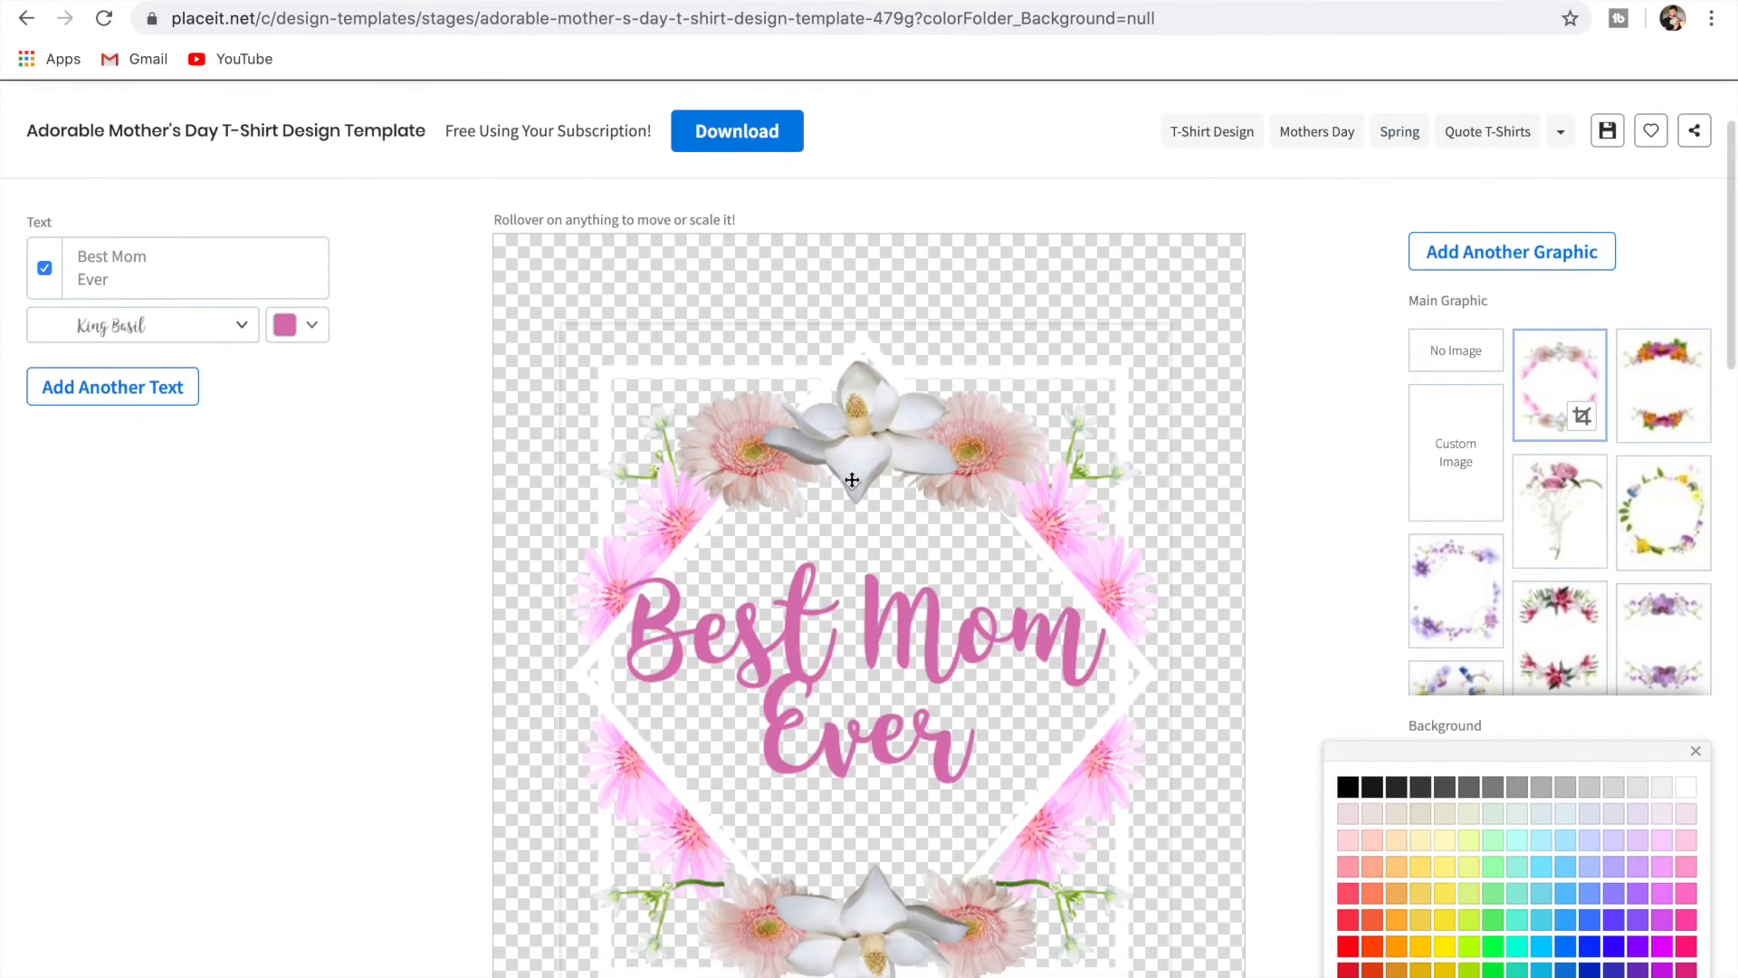
{"action": "left_click", "coordinate": [764, 132]}
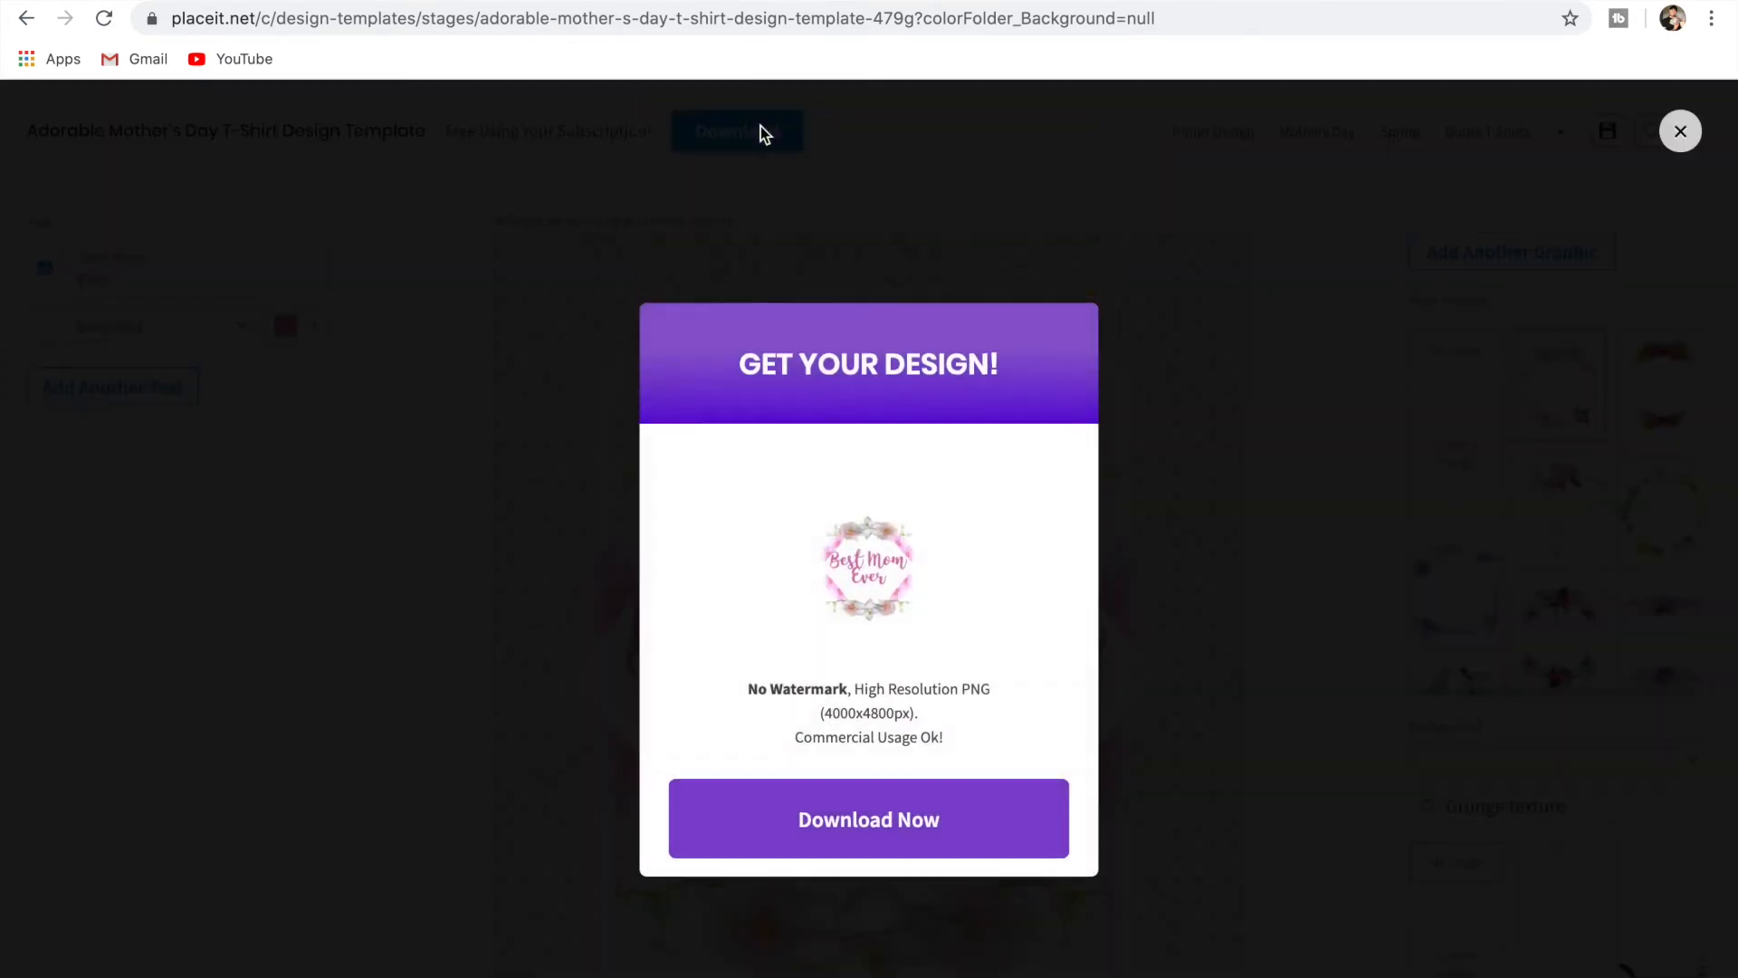
{"action": "left_click", "coordinate": [862, 824]}
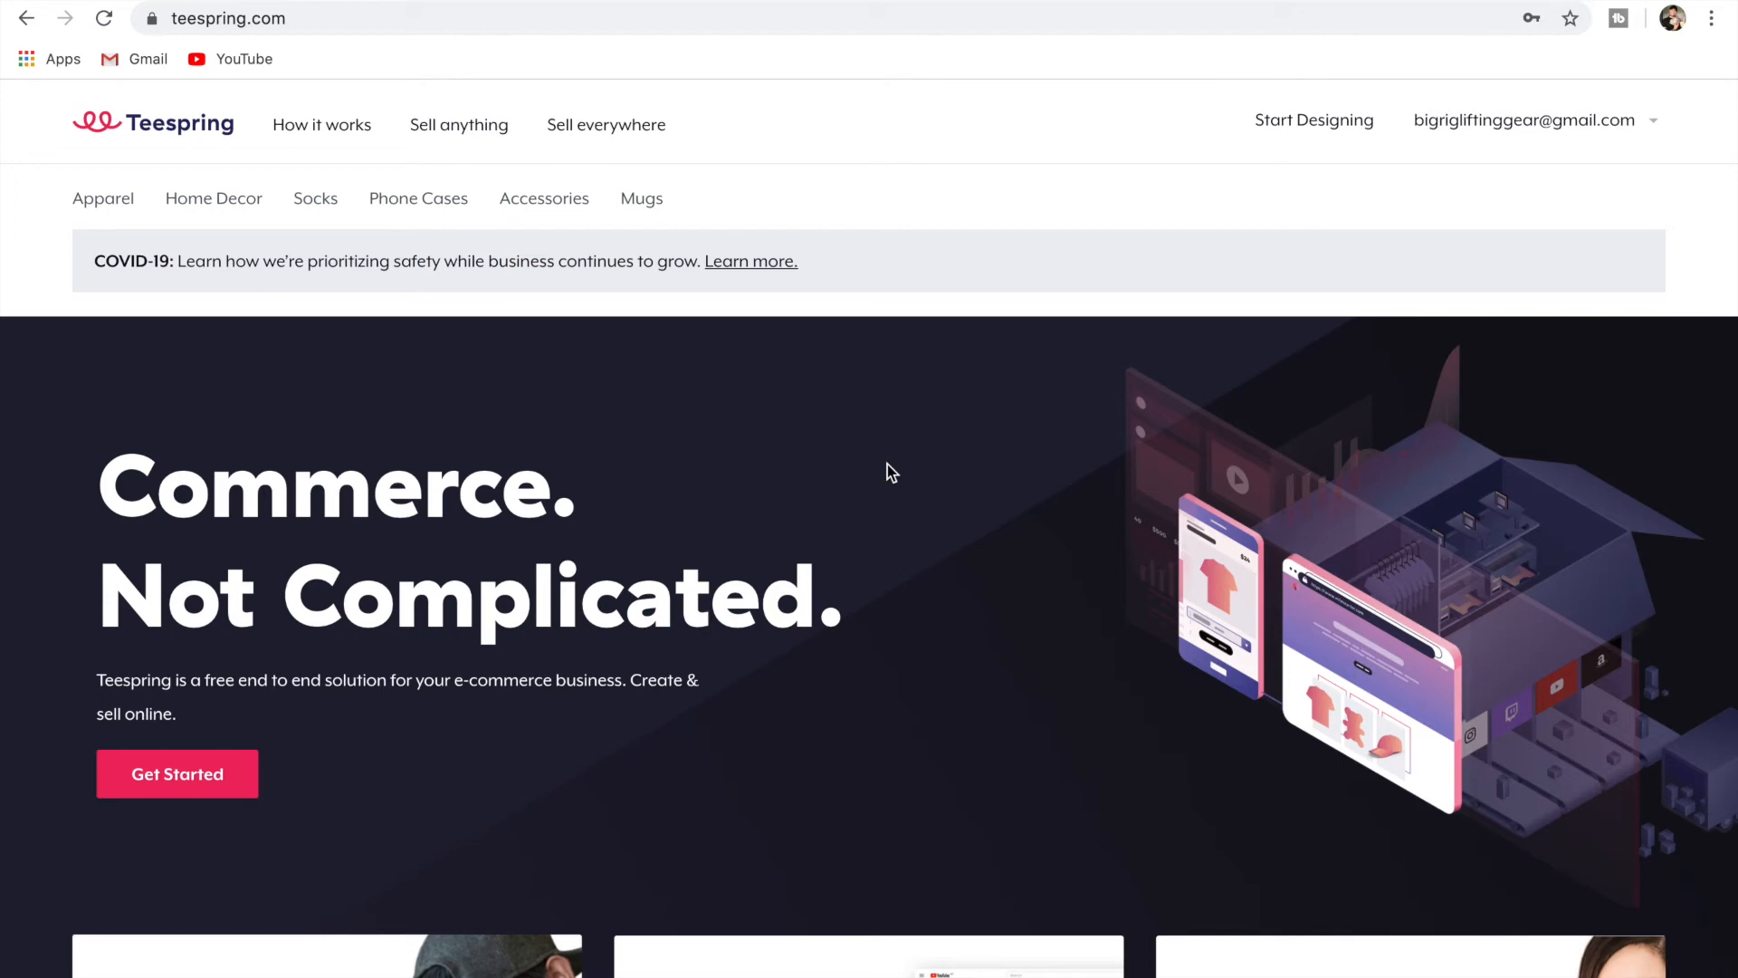
Start a new design on Teespring and choose Women's T-Shirts as the apparel category.
{"action": "left_click", "coordinate": [1301, 126]}
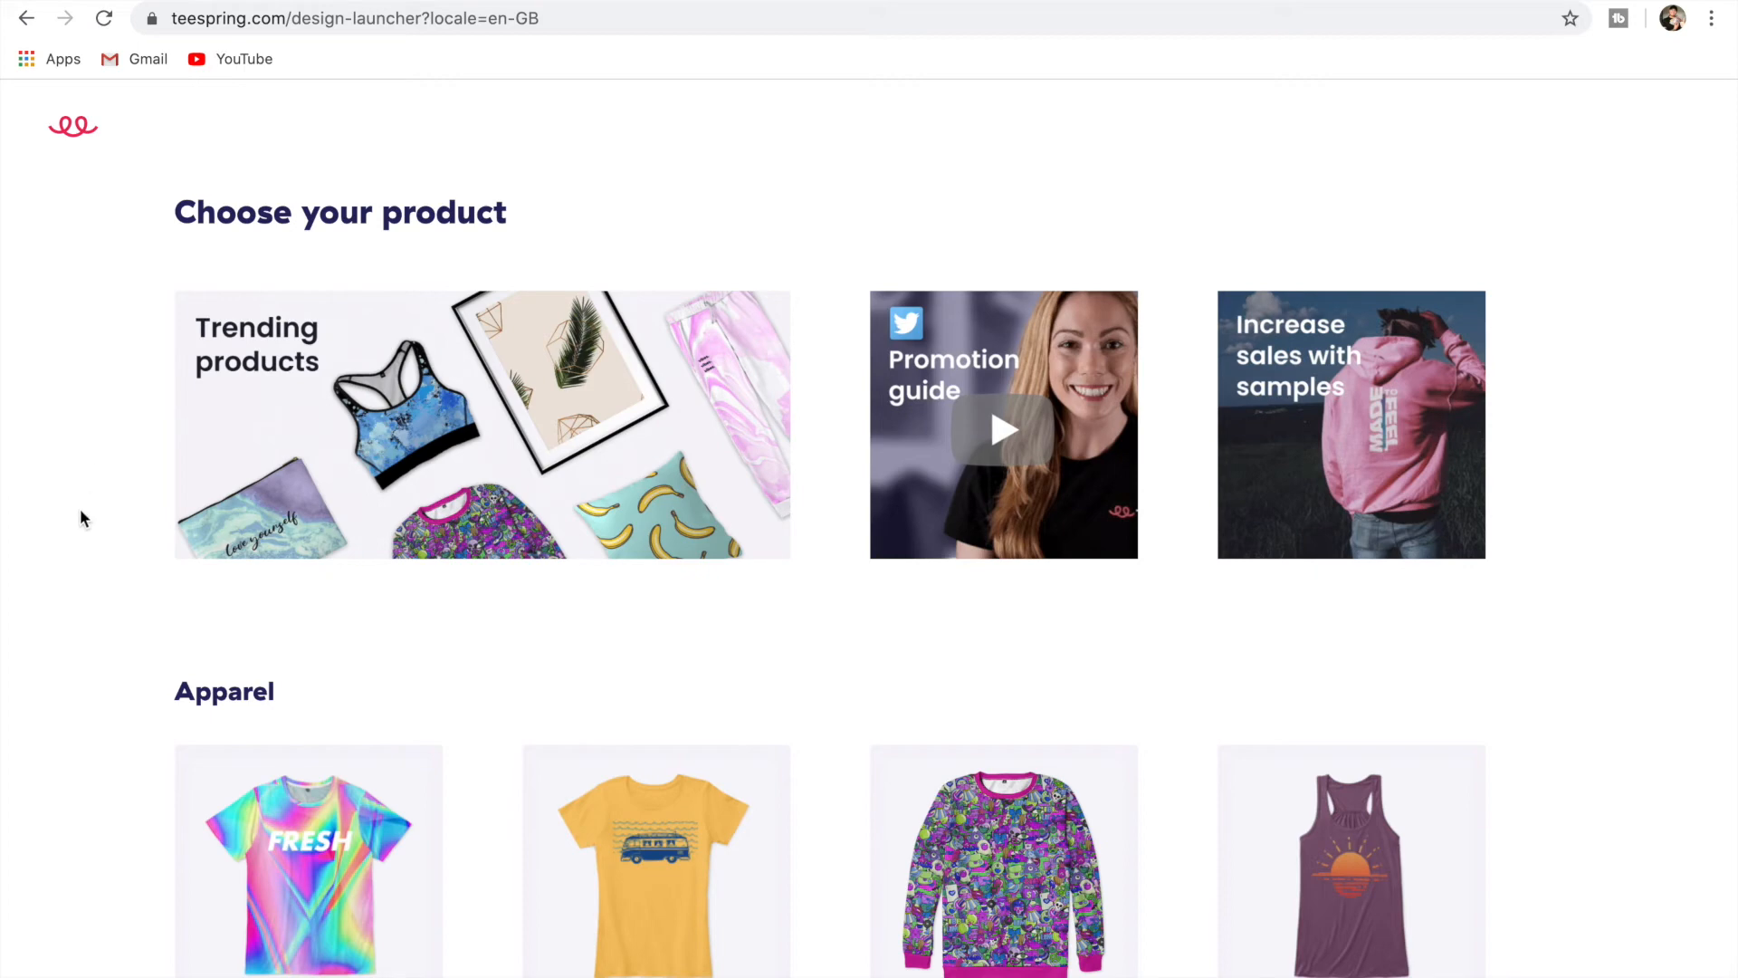
{"action": "scroll", "coordinate": [81, 518], "scroll_direction": "down", "scroll_amount": 5}
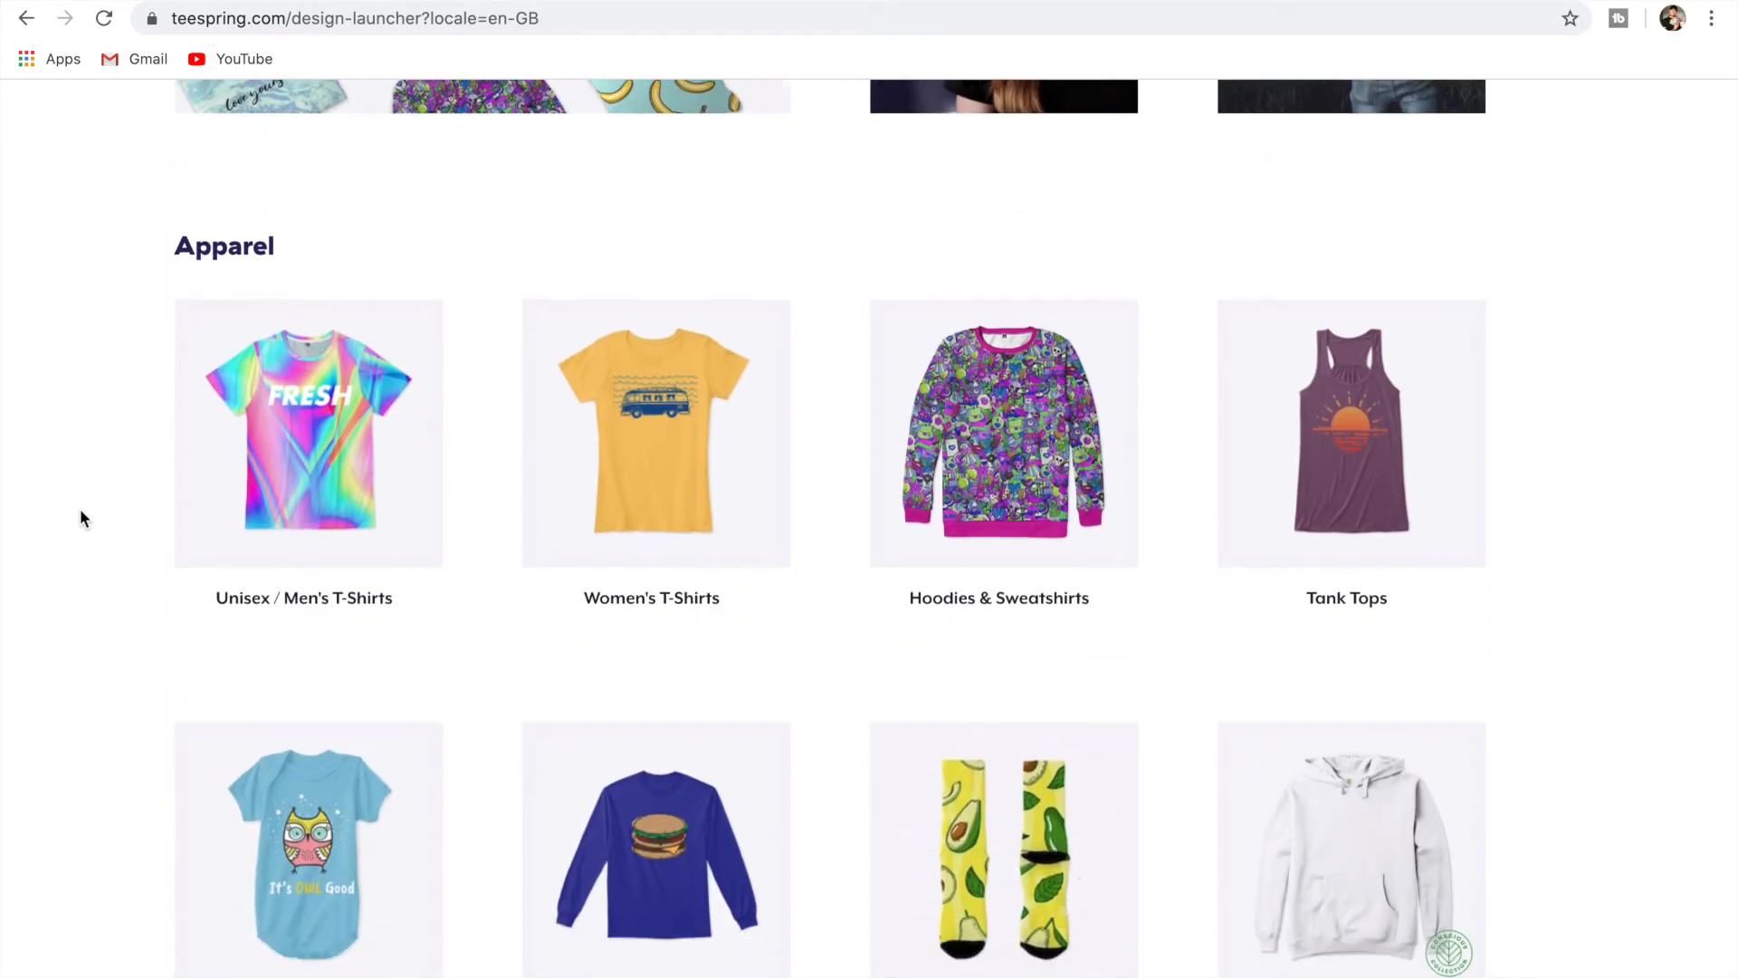
{"action": "scroll", "coordinate": [80, 518], "scroll_direction": "down", "scroll_amount": 1}
{"action": "mouse_move", "coordinate": [650, 514]}
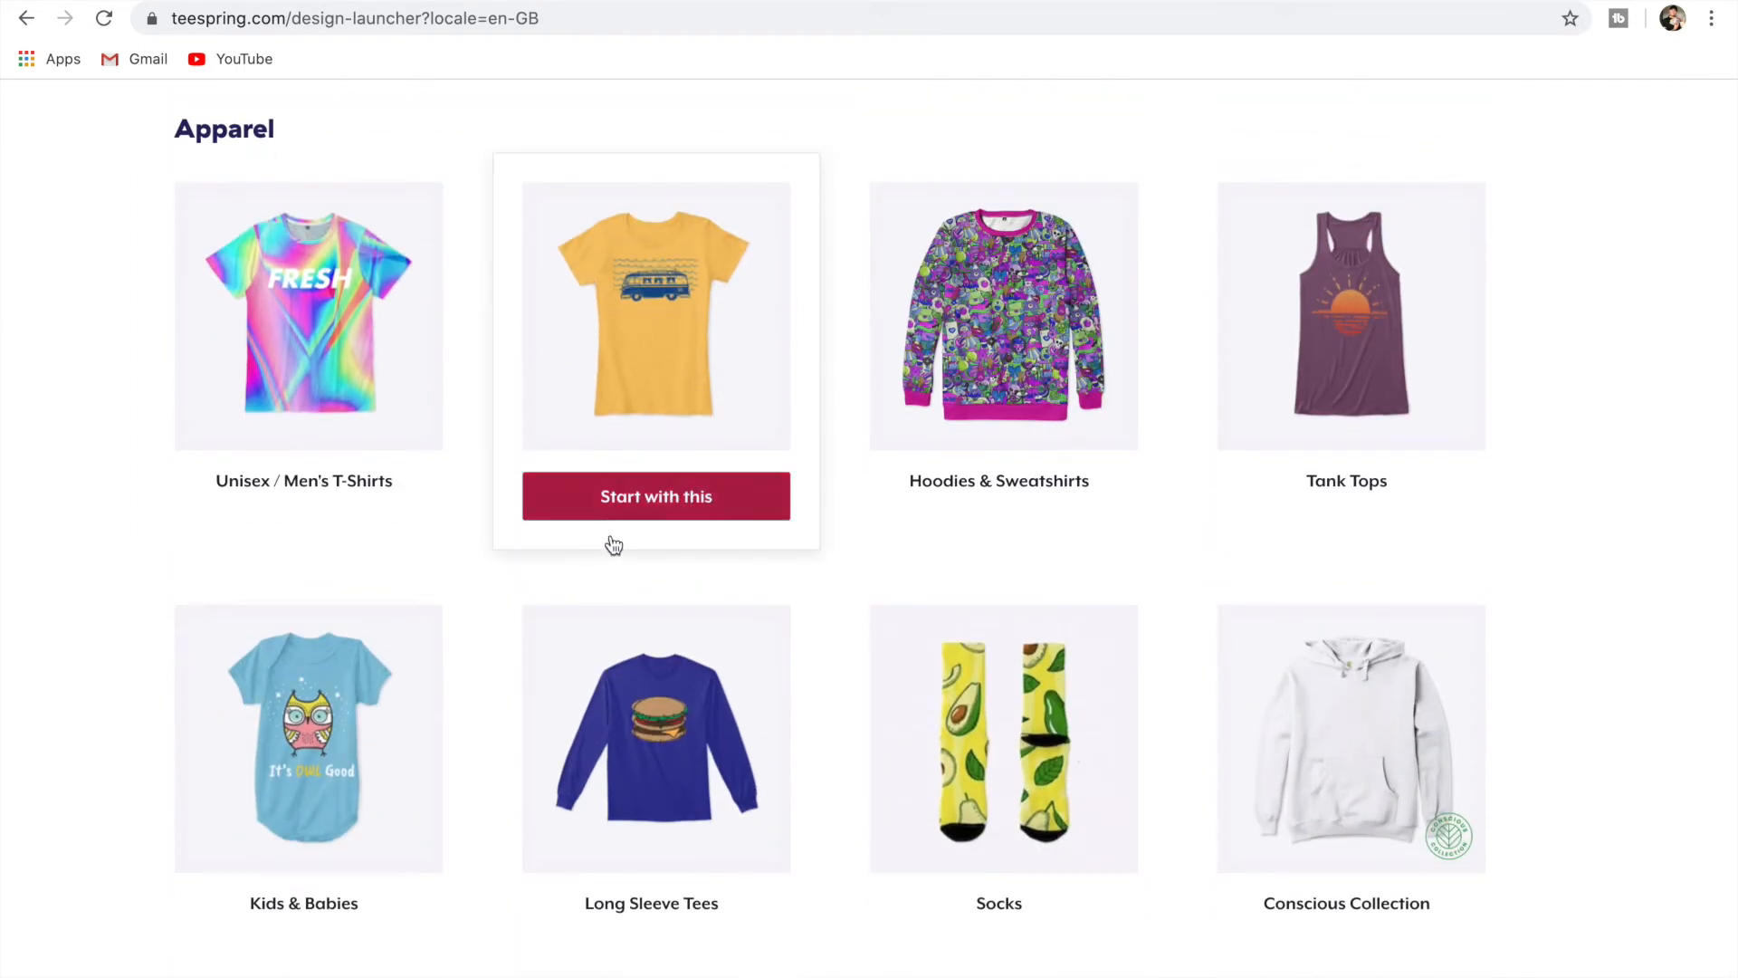
{"action": "left_click", "coordinate": [650, 497]}
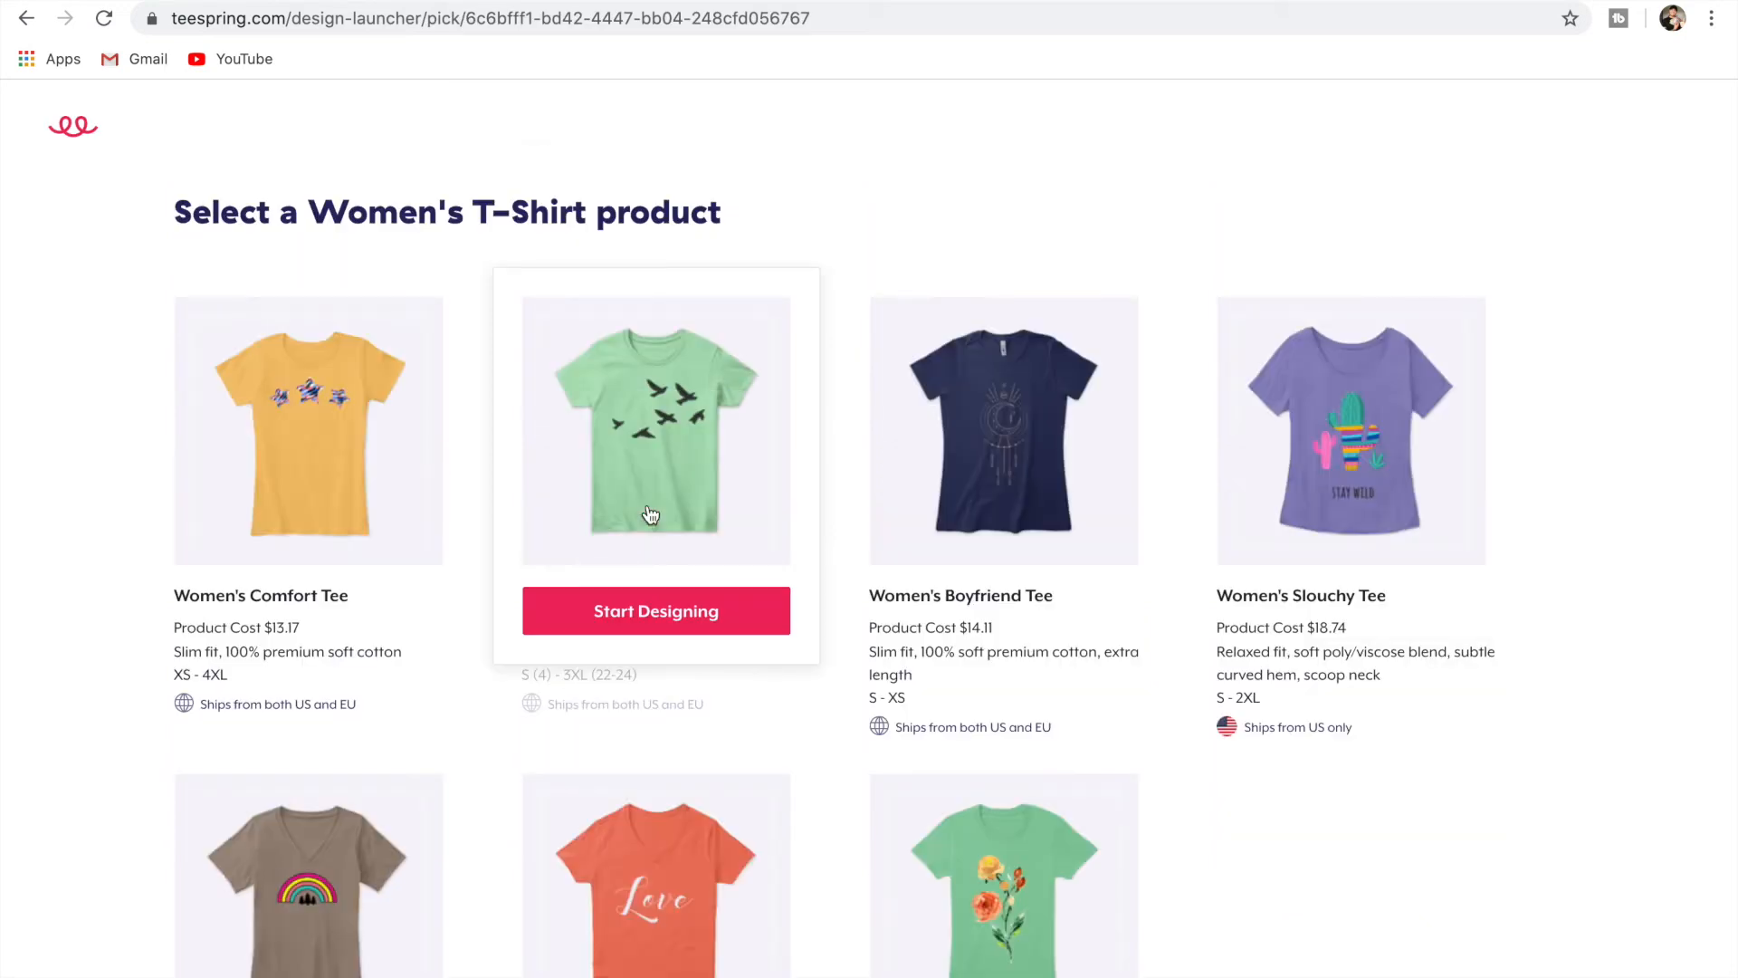
Start designing the Women's Comfort Tee as a product to sell.
{"action": "mouse_move", "coordinate": [186, 472]}
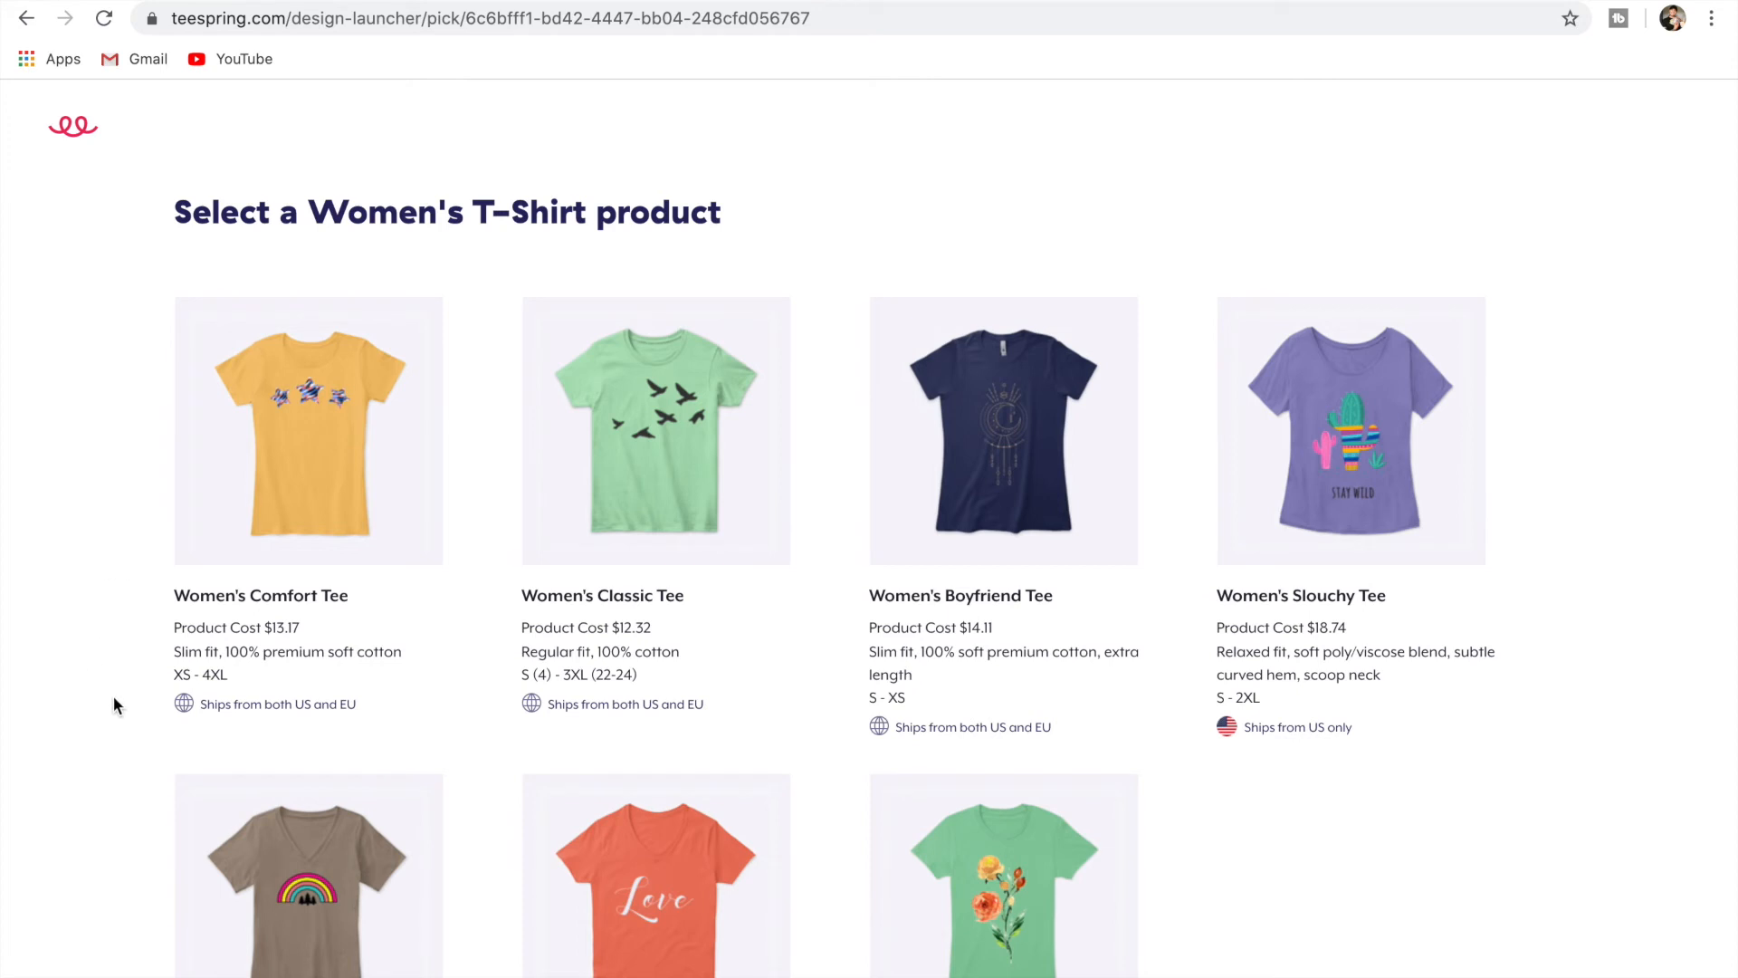
{"action": "mouse_move", "coordinate": [288, 543]}
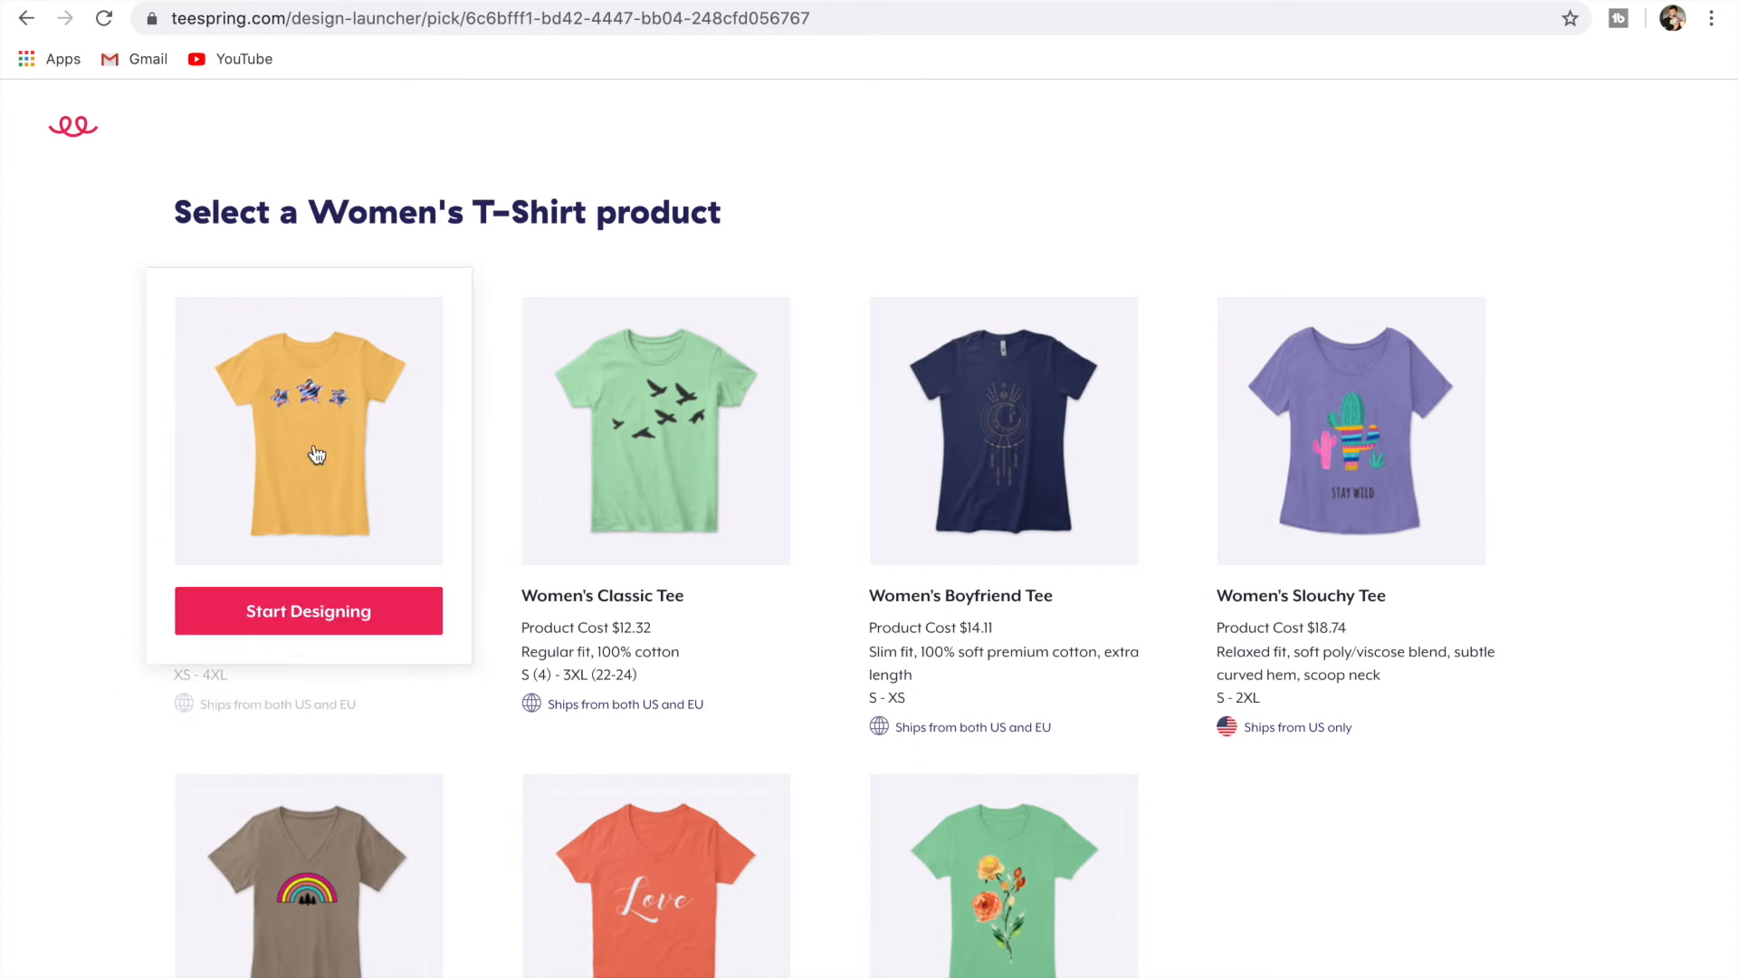
{"action": "left_click", "coordinate": [301, 623]}
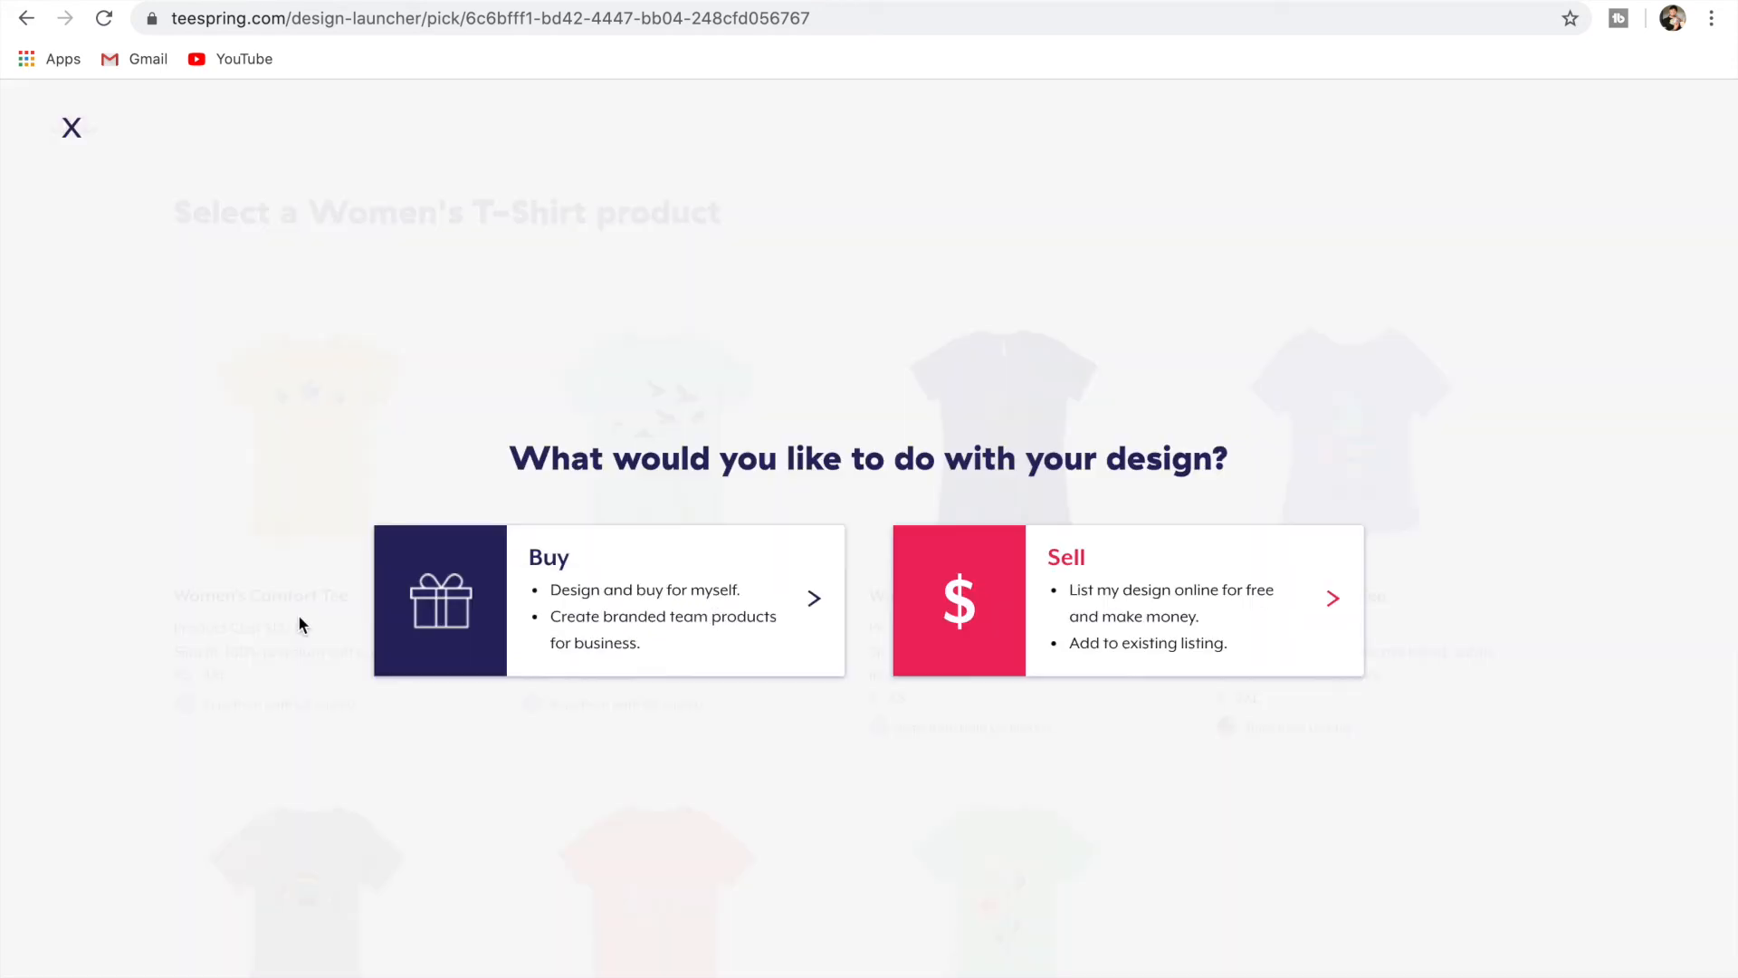
{"action": "left_click", "coordinate": [1094, 617]}
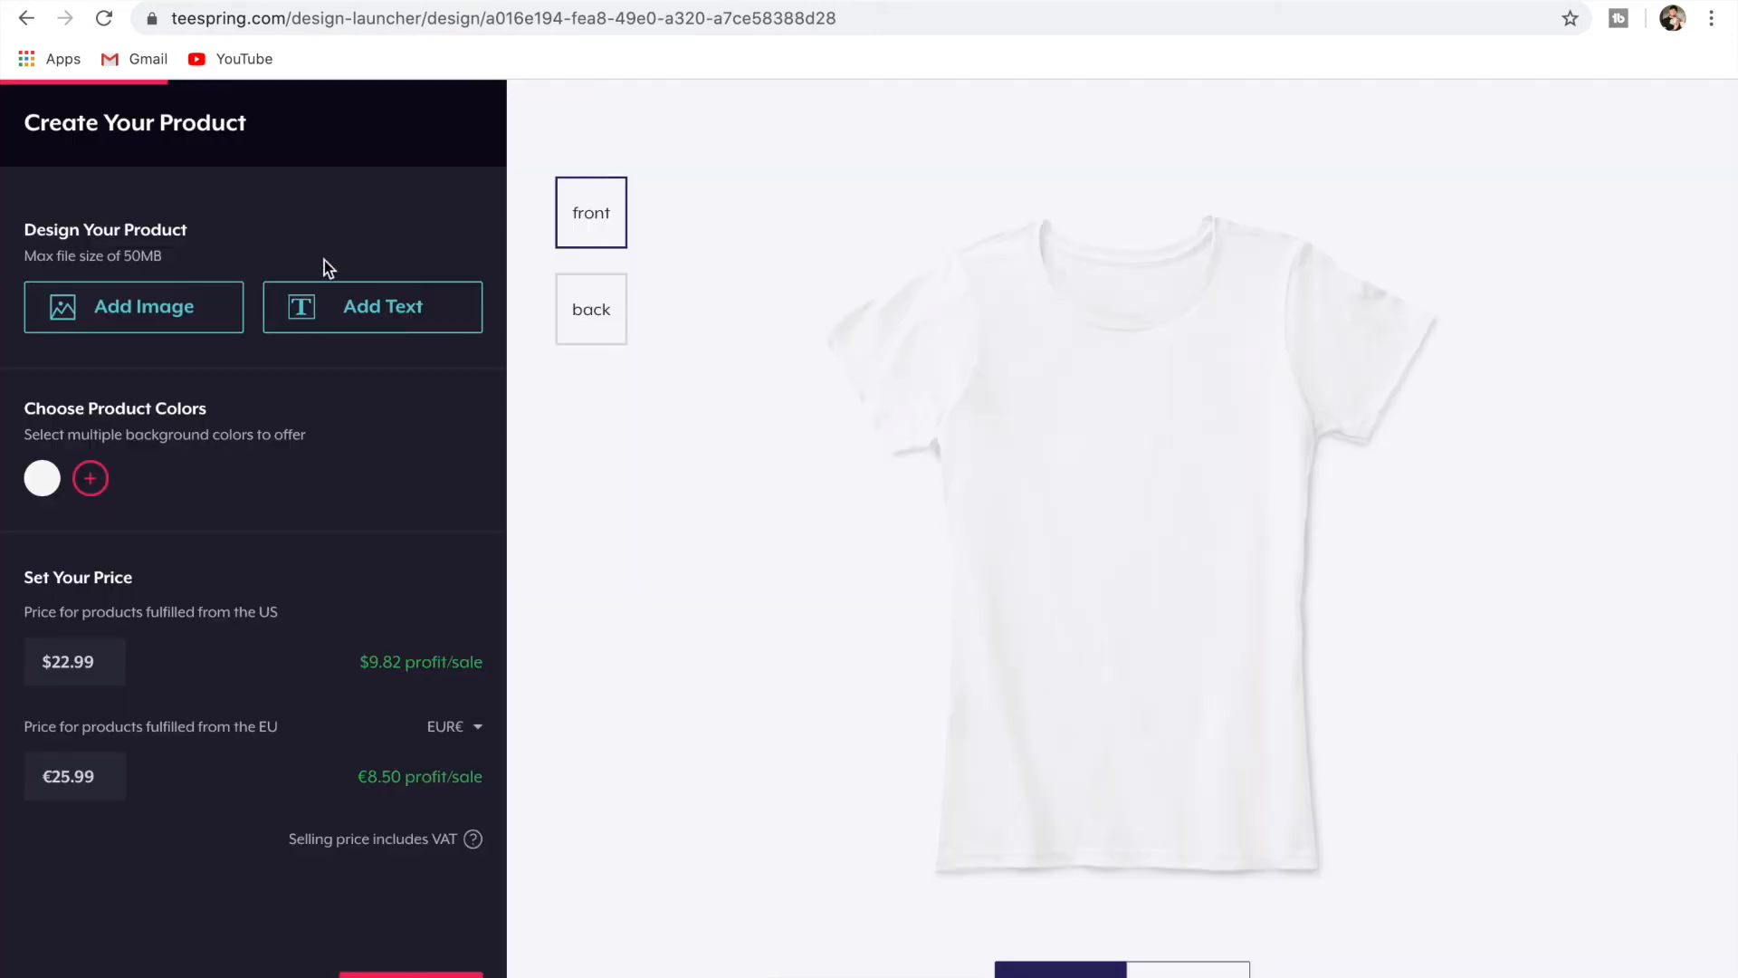
Add the "Straight Outta Patience" image to the shirt front, scale it to about 7.12" x 8.54", and center it horizontally on the upper chest.
{"action": "left_click", "coordinate": [174, 326]}
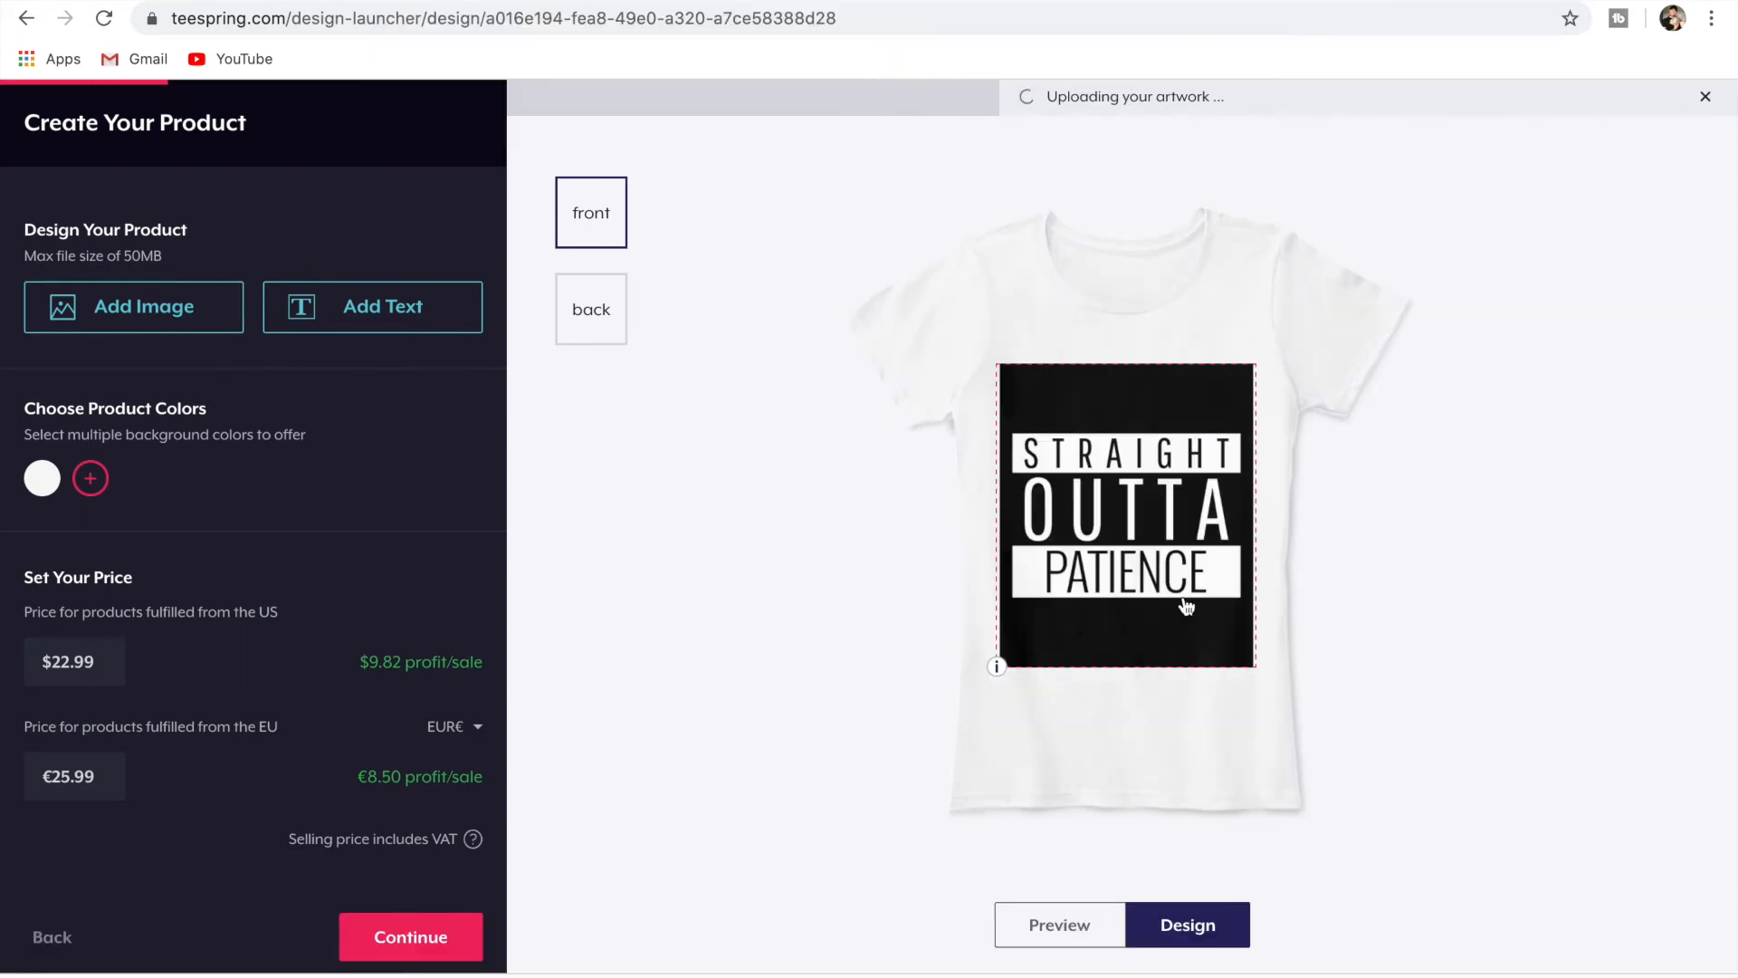
{"action": "left_click", "coordinate": [1242, 656]}
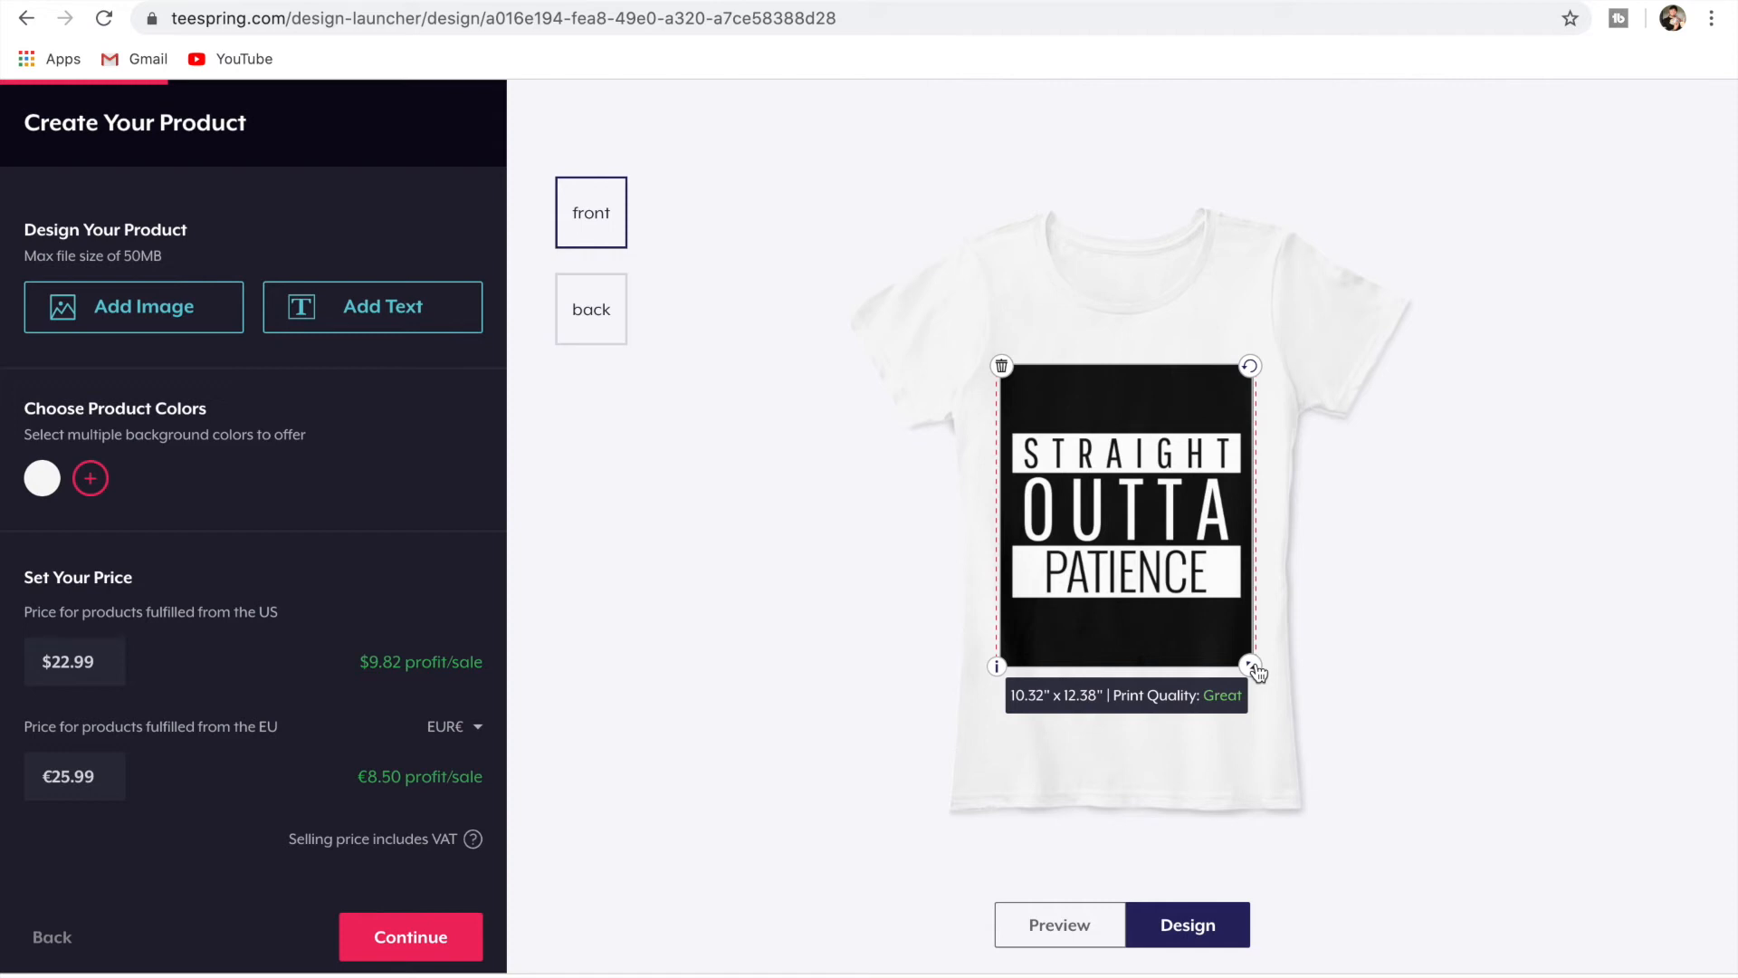
{"action": "left_click_drag", "start_coordinate": [1254, 670], "coordinate": [1193, 589]}
{"action": "left_click_drag", "start_coordinate": [1104, 450], "coordinate": [1137, 446]}
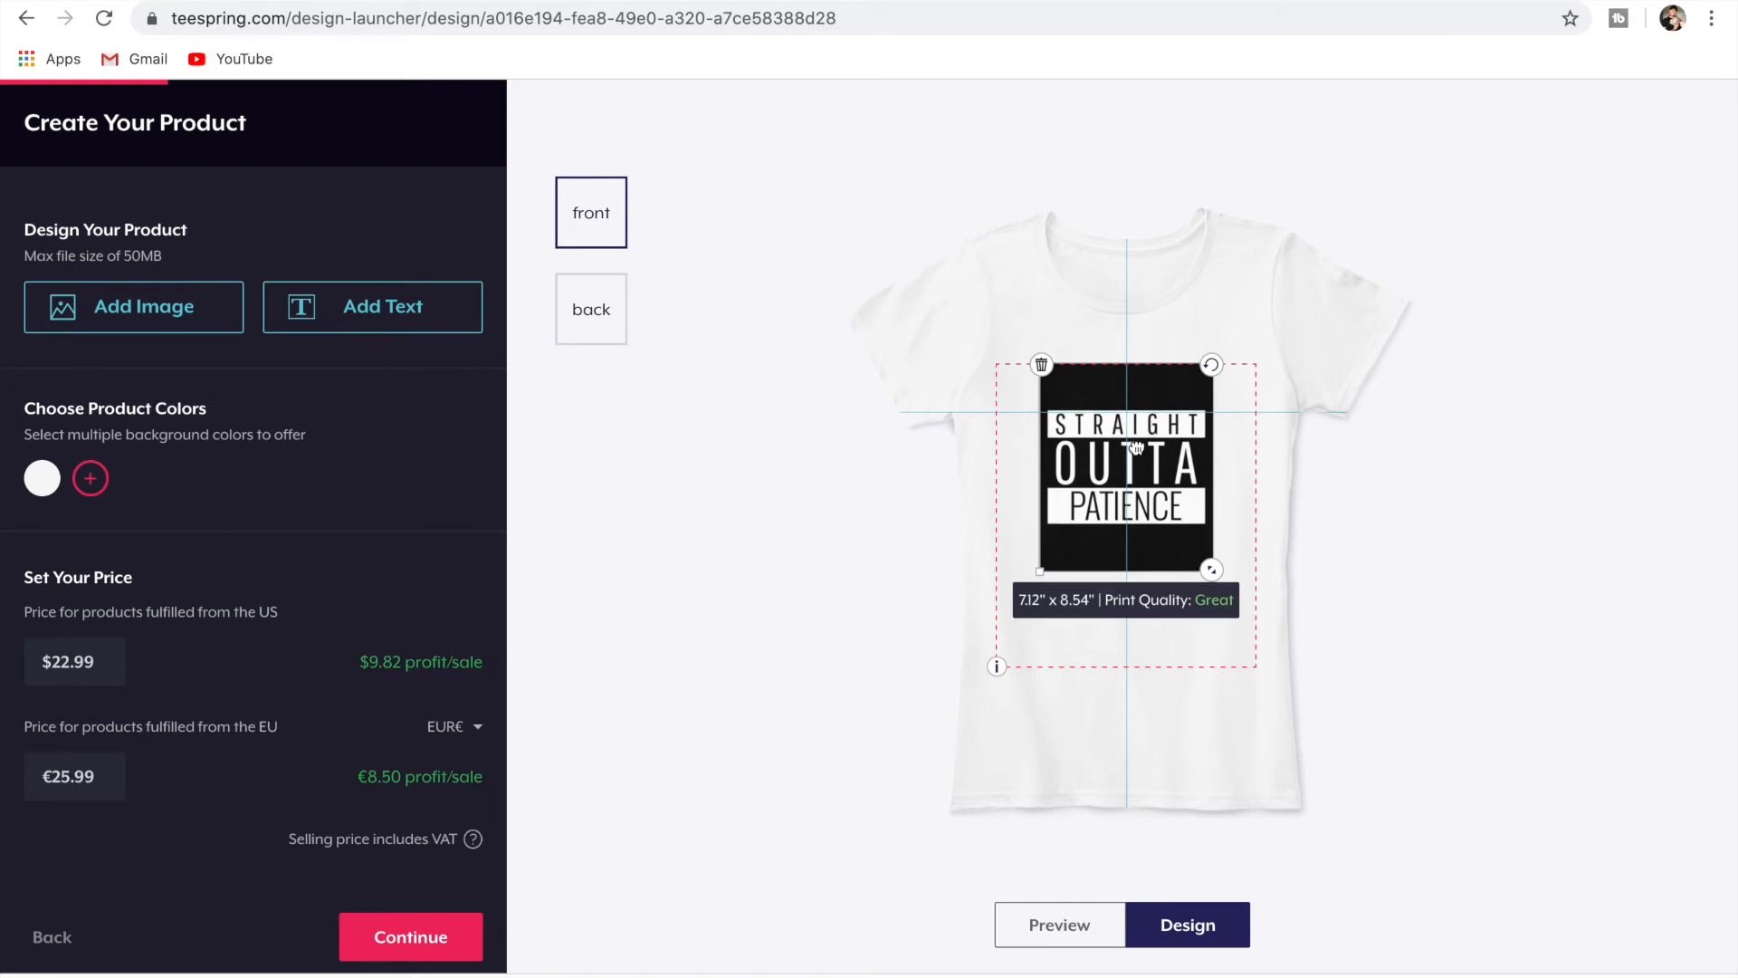
{"action": "left_click_drag", "start_coordinate": [1136, 447], "coordinate": [1136, 447]}
{"action": "left_click", "coordinate": [1258, 480]}
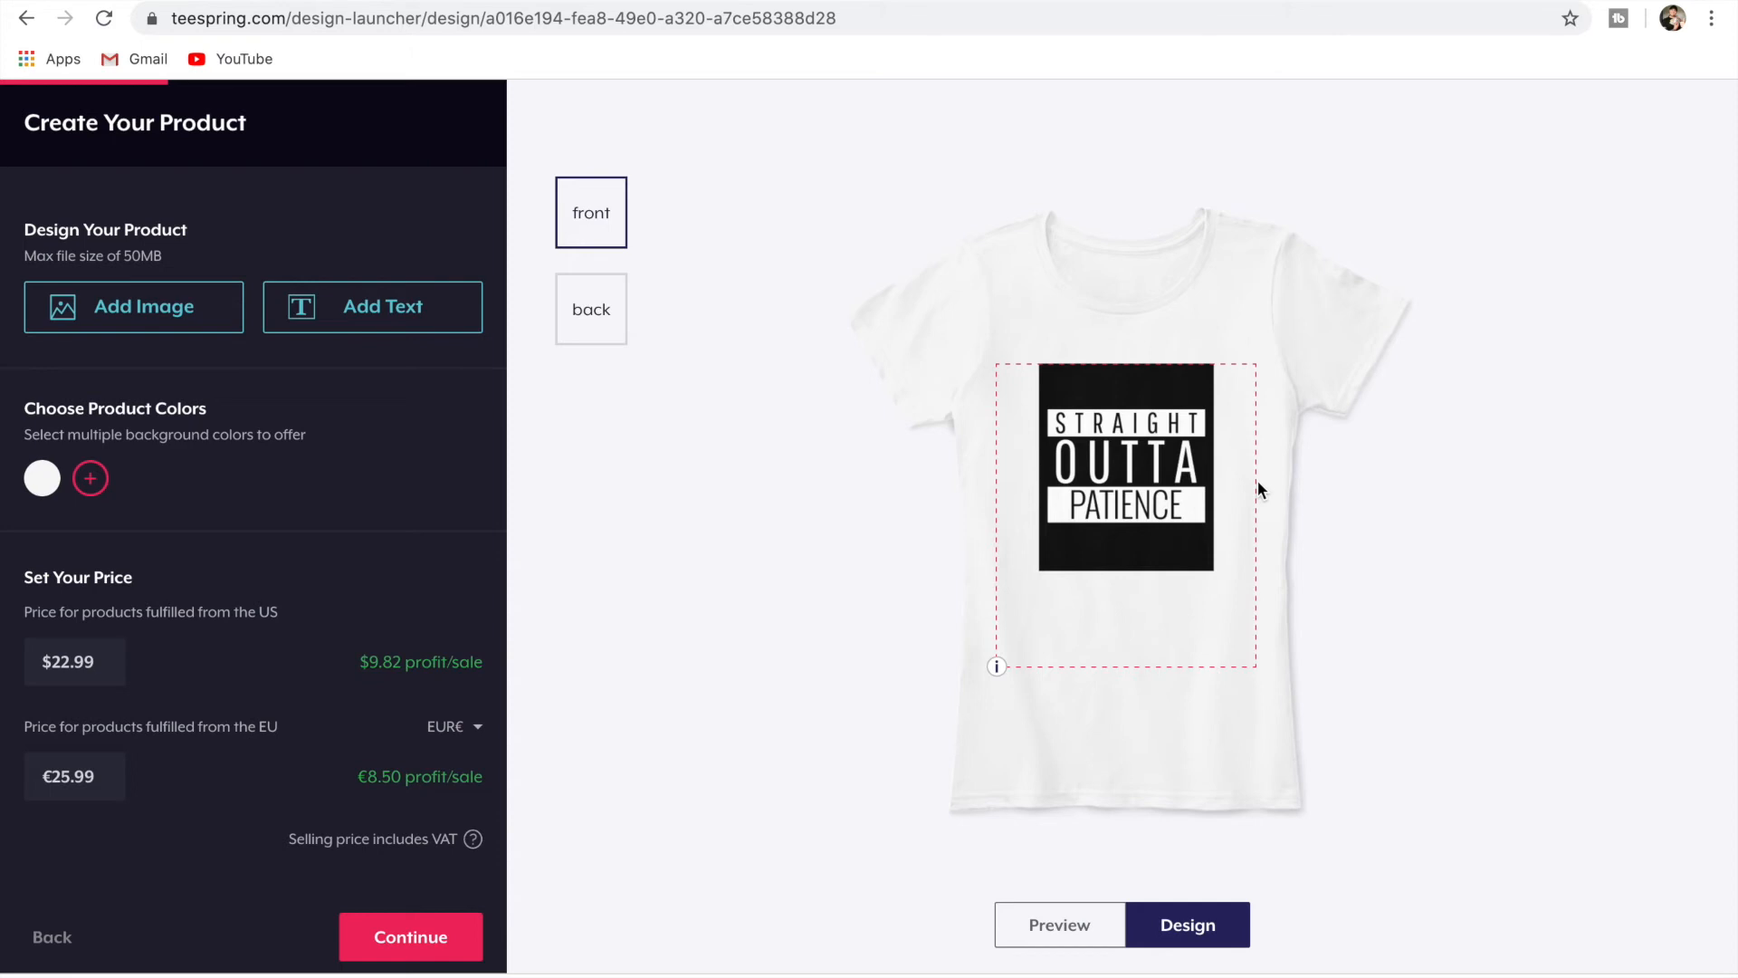
Offer the tee in black and blue in addition to white.
{"action": "left_click", "coordinate": [90, 479]}
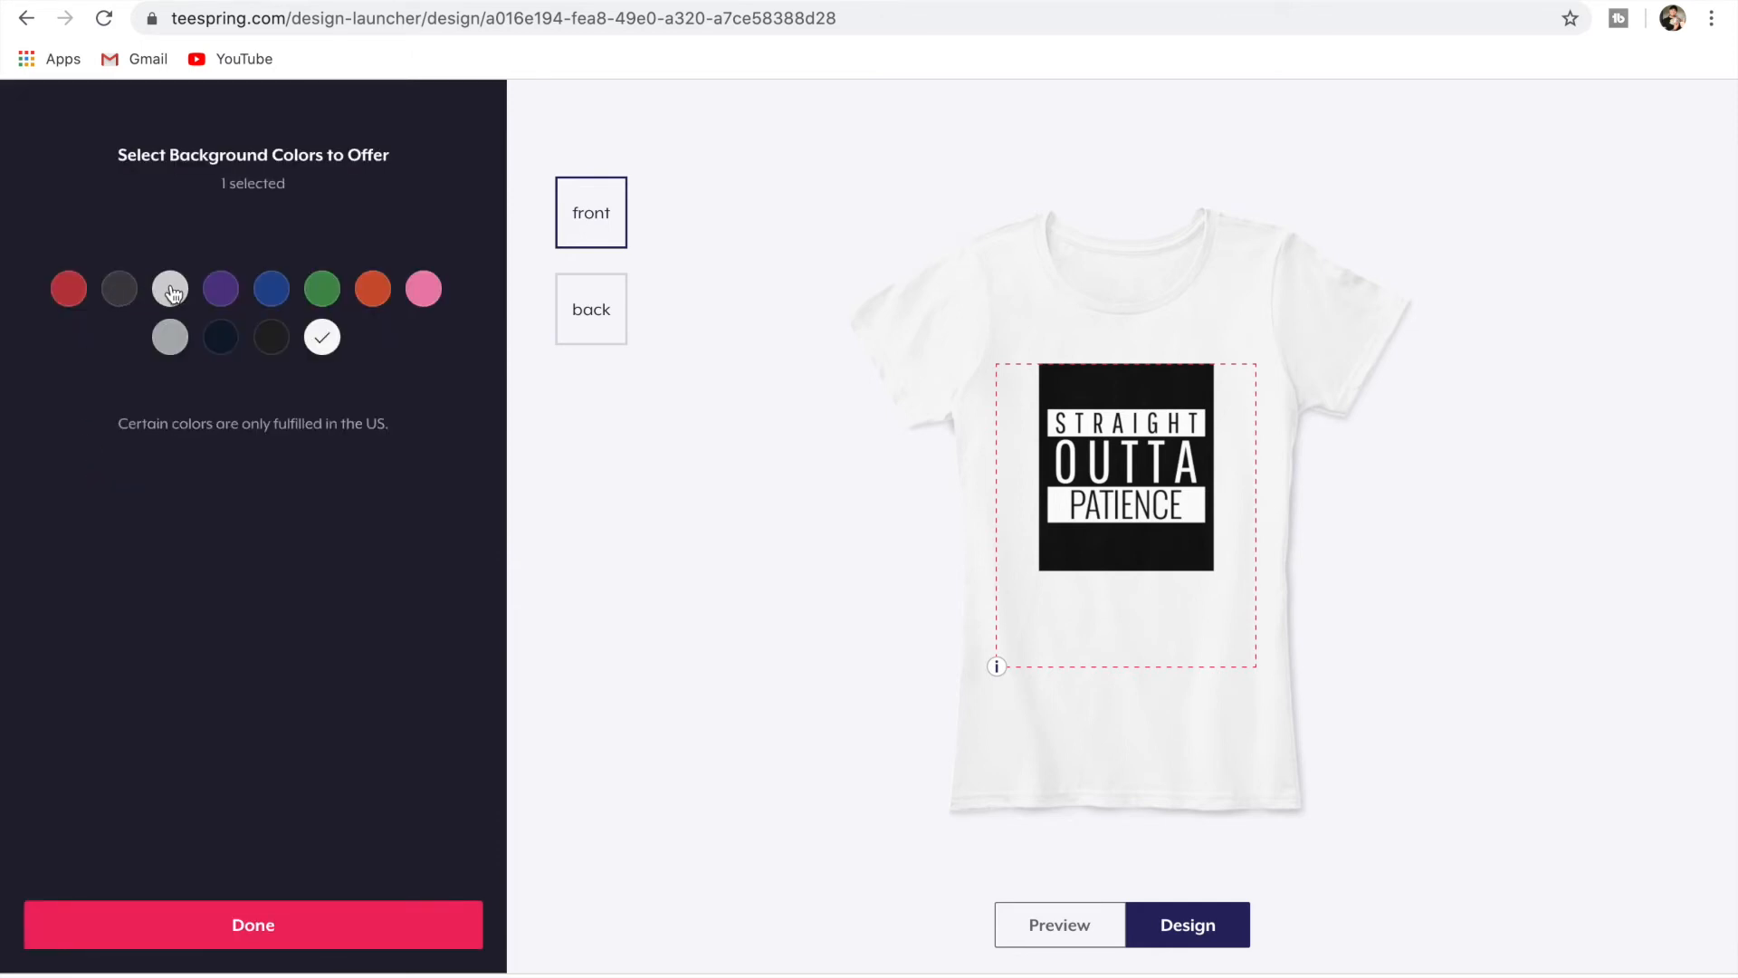
{"action": "left_click", "coordinate": [275, 344]}
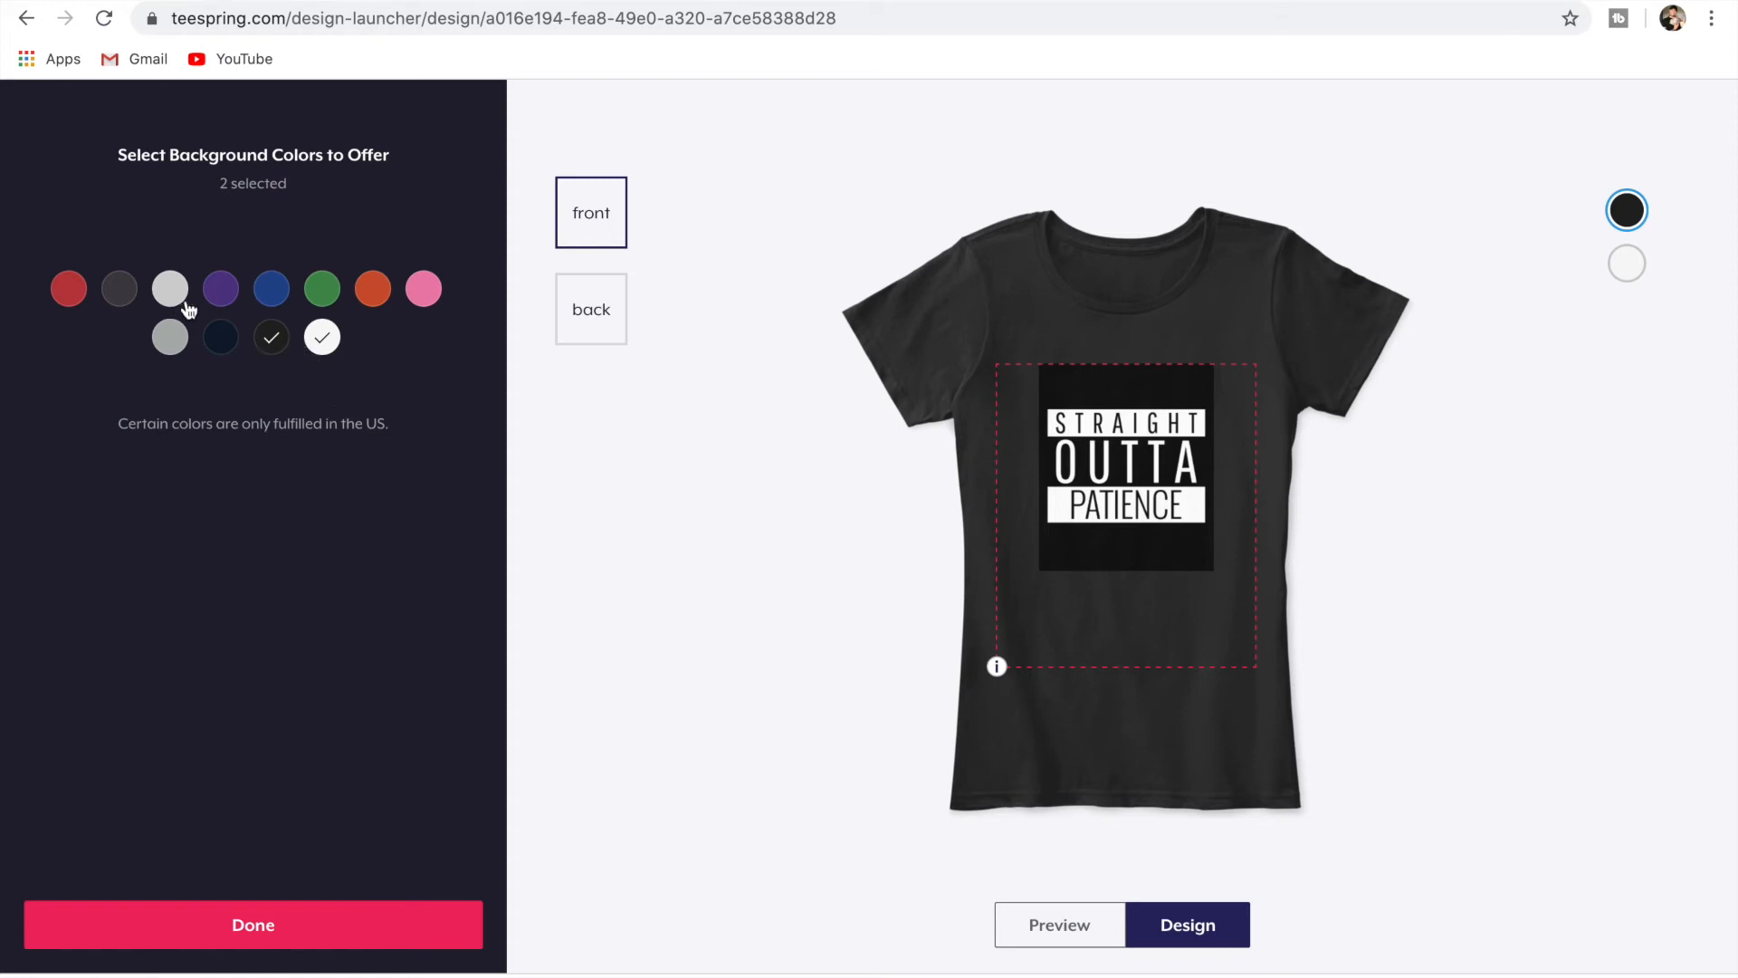
{"action": "left_click", "coordinate": [271, 296]}
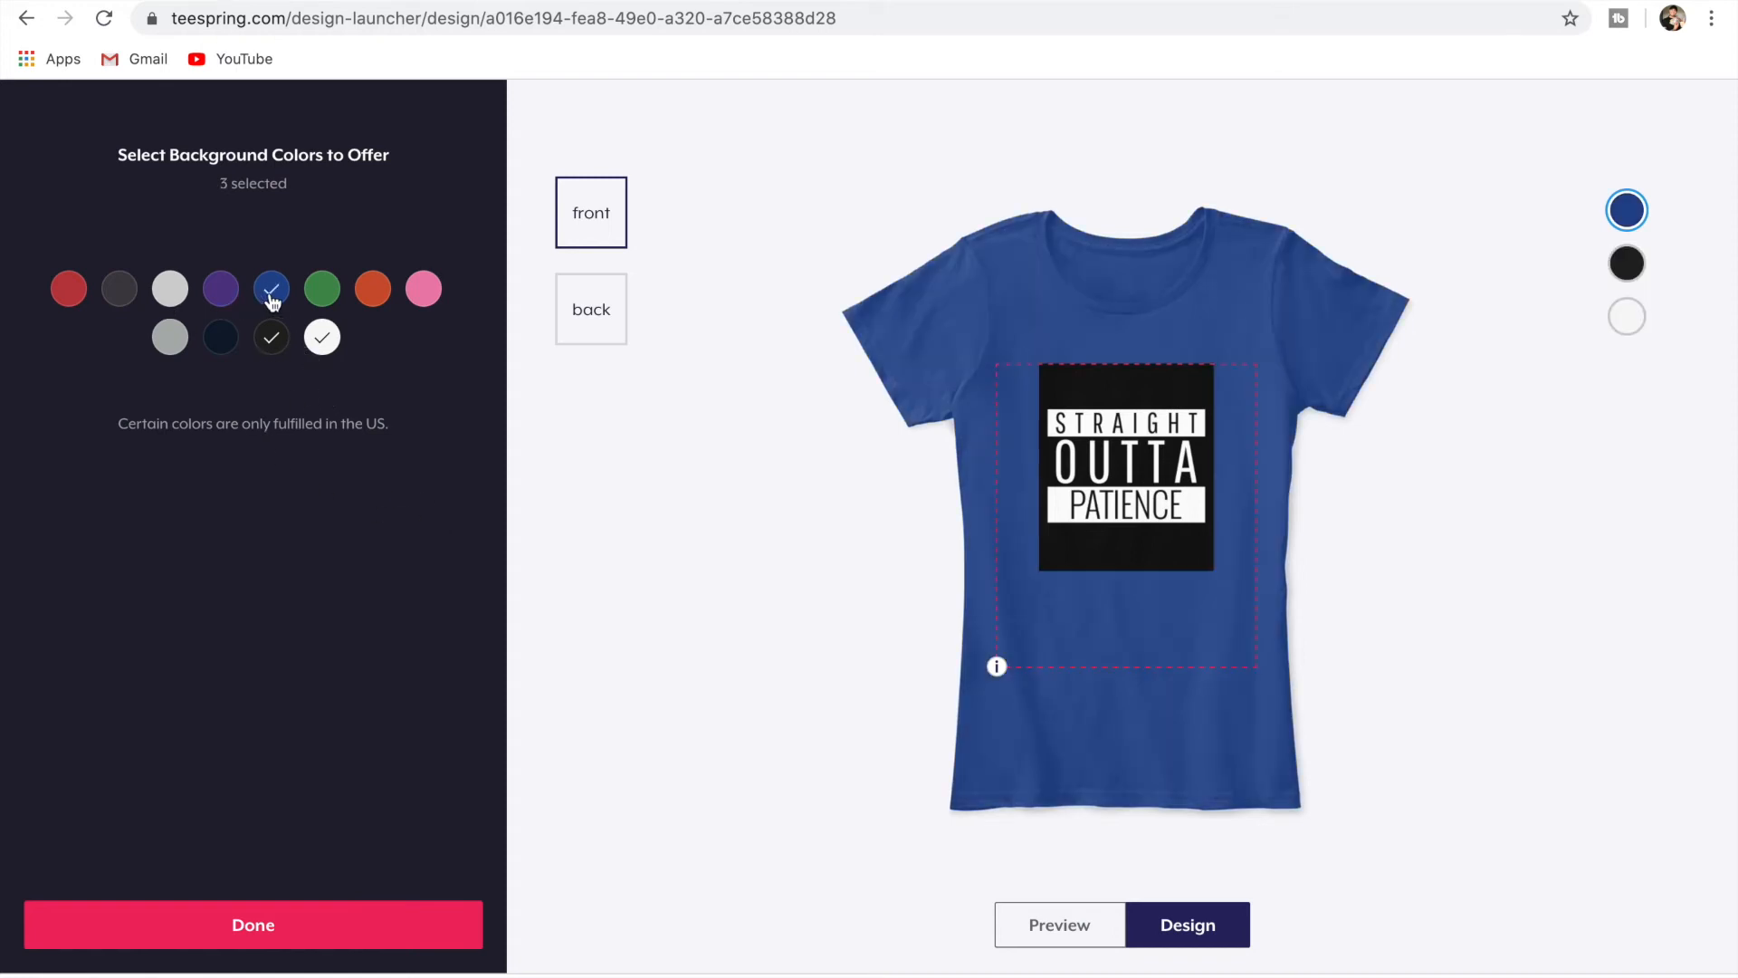
{"action": "left_click", "coordinate": [67, 304]}
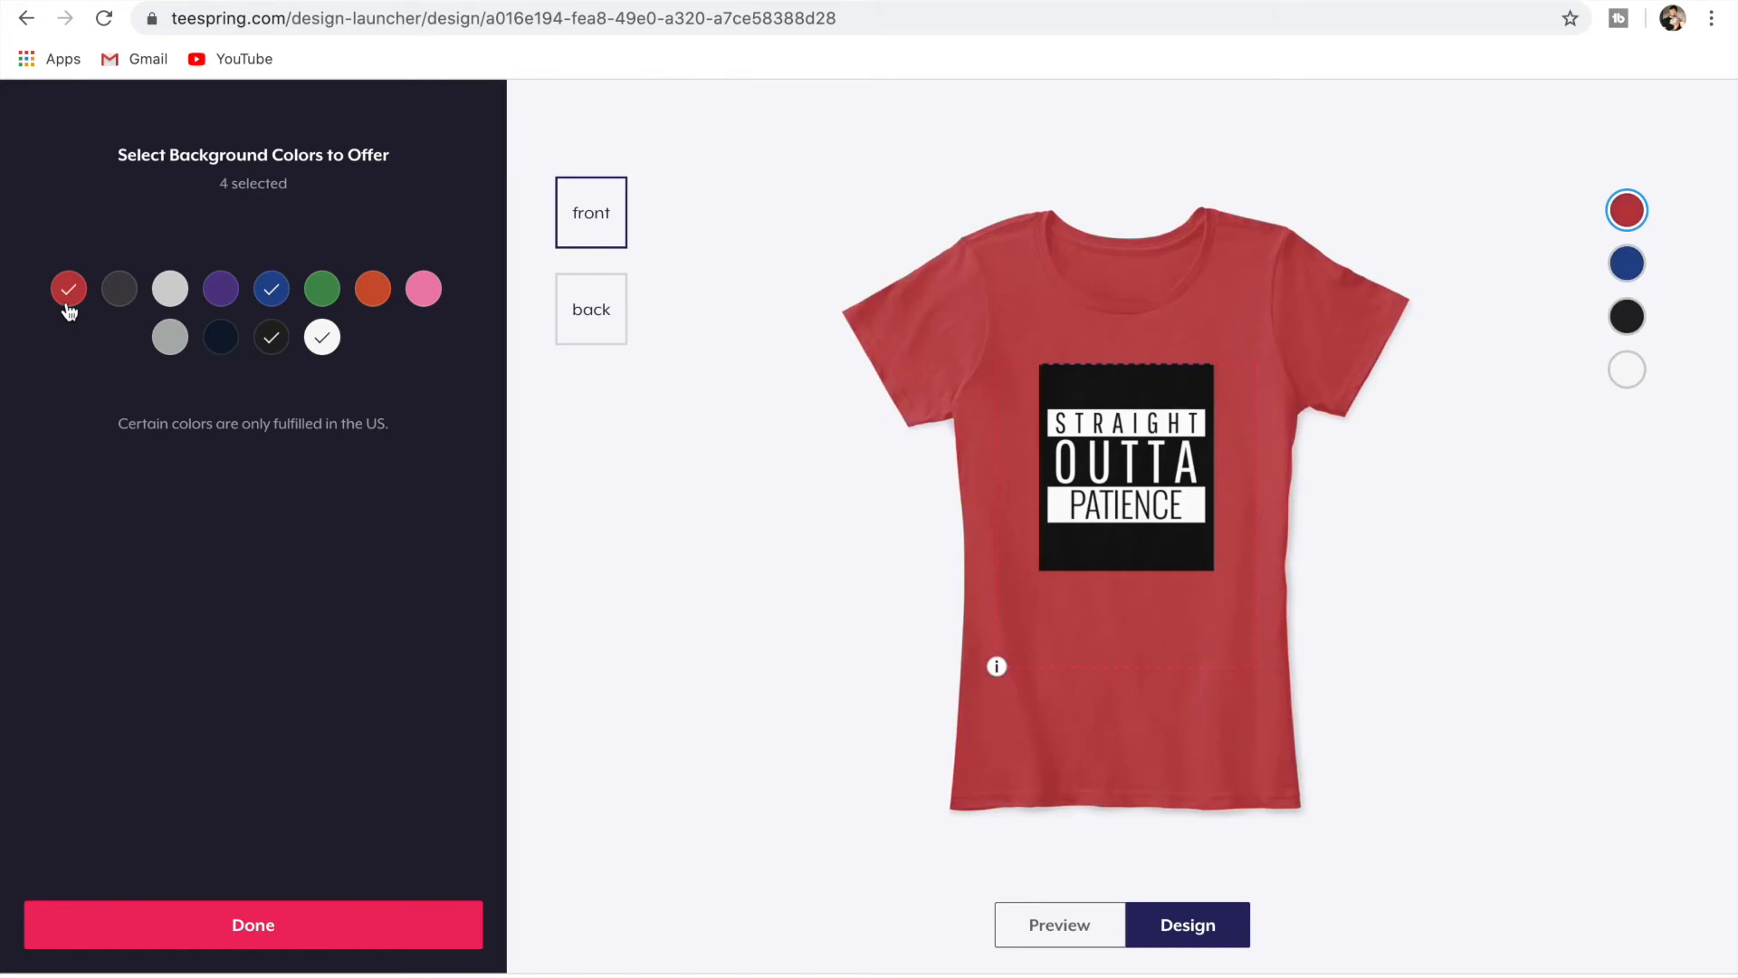
{"action": "left_click", "coordinate": [68, 306]}
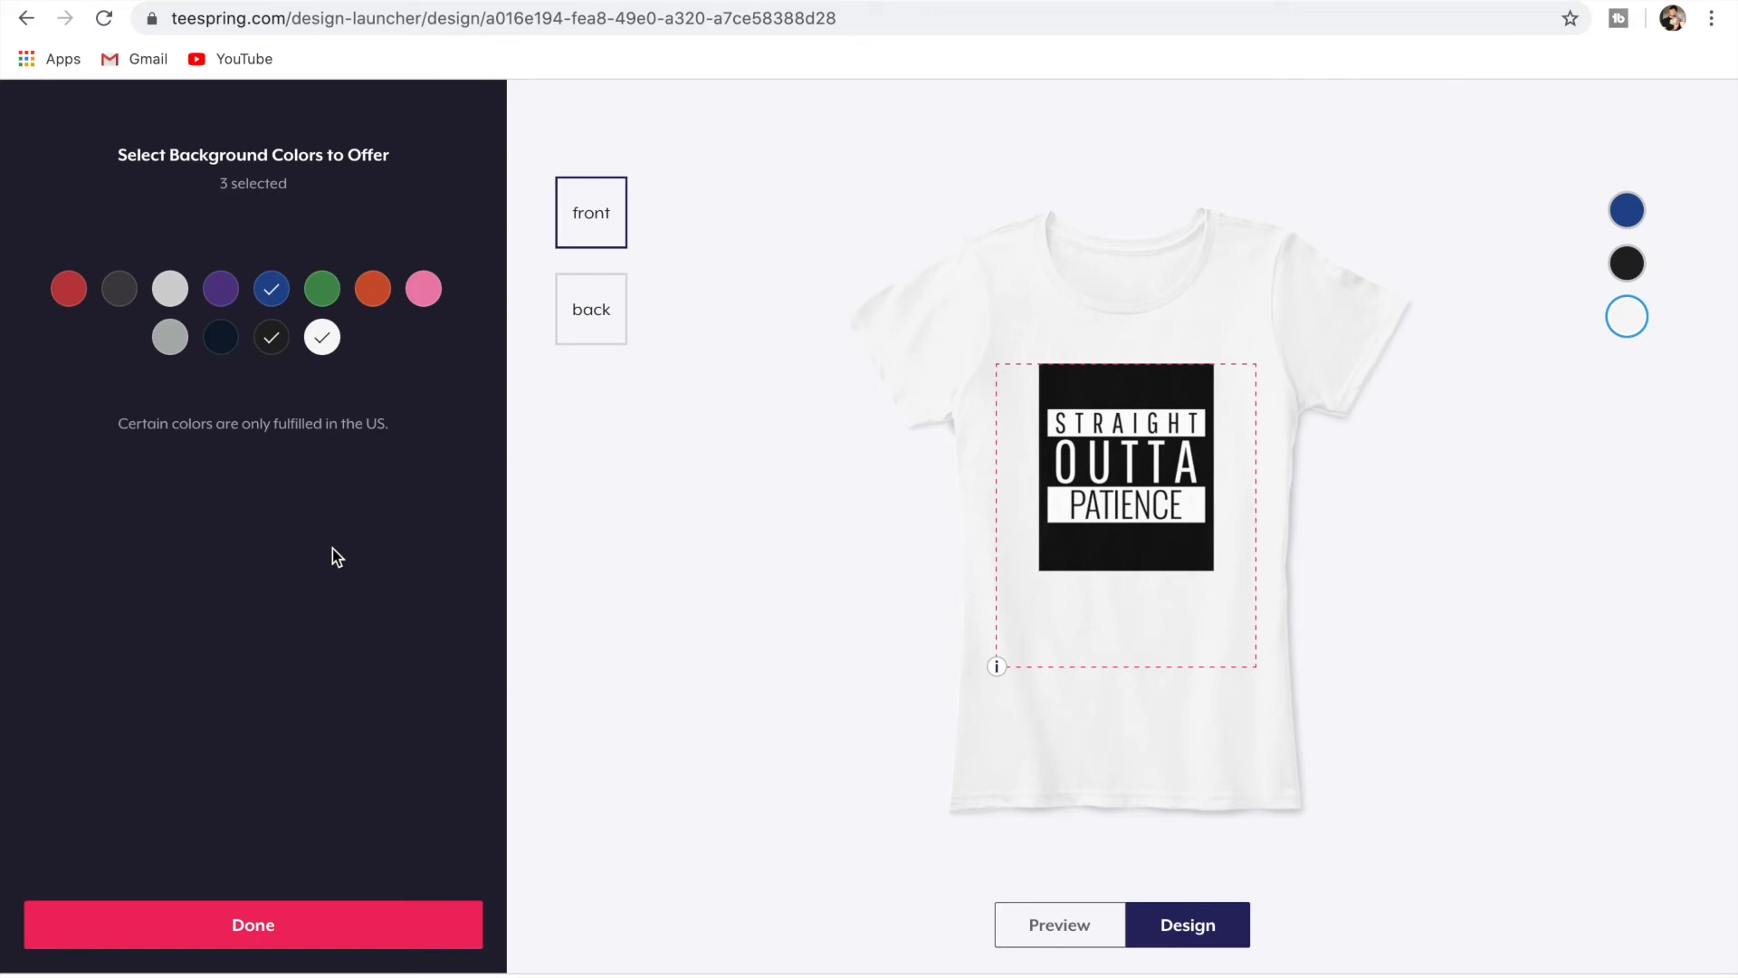
{"action": "left_click", "coordinate": [258, 933]}
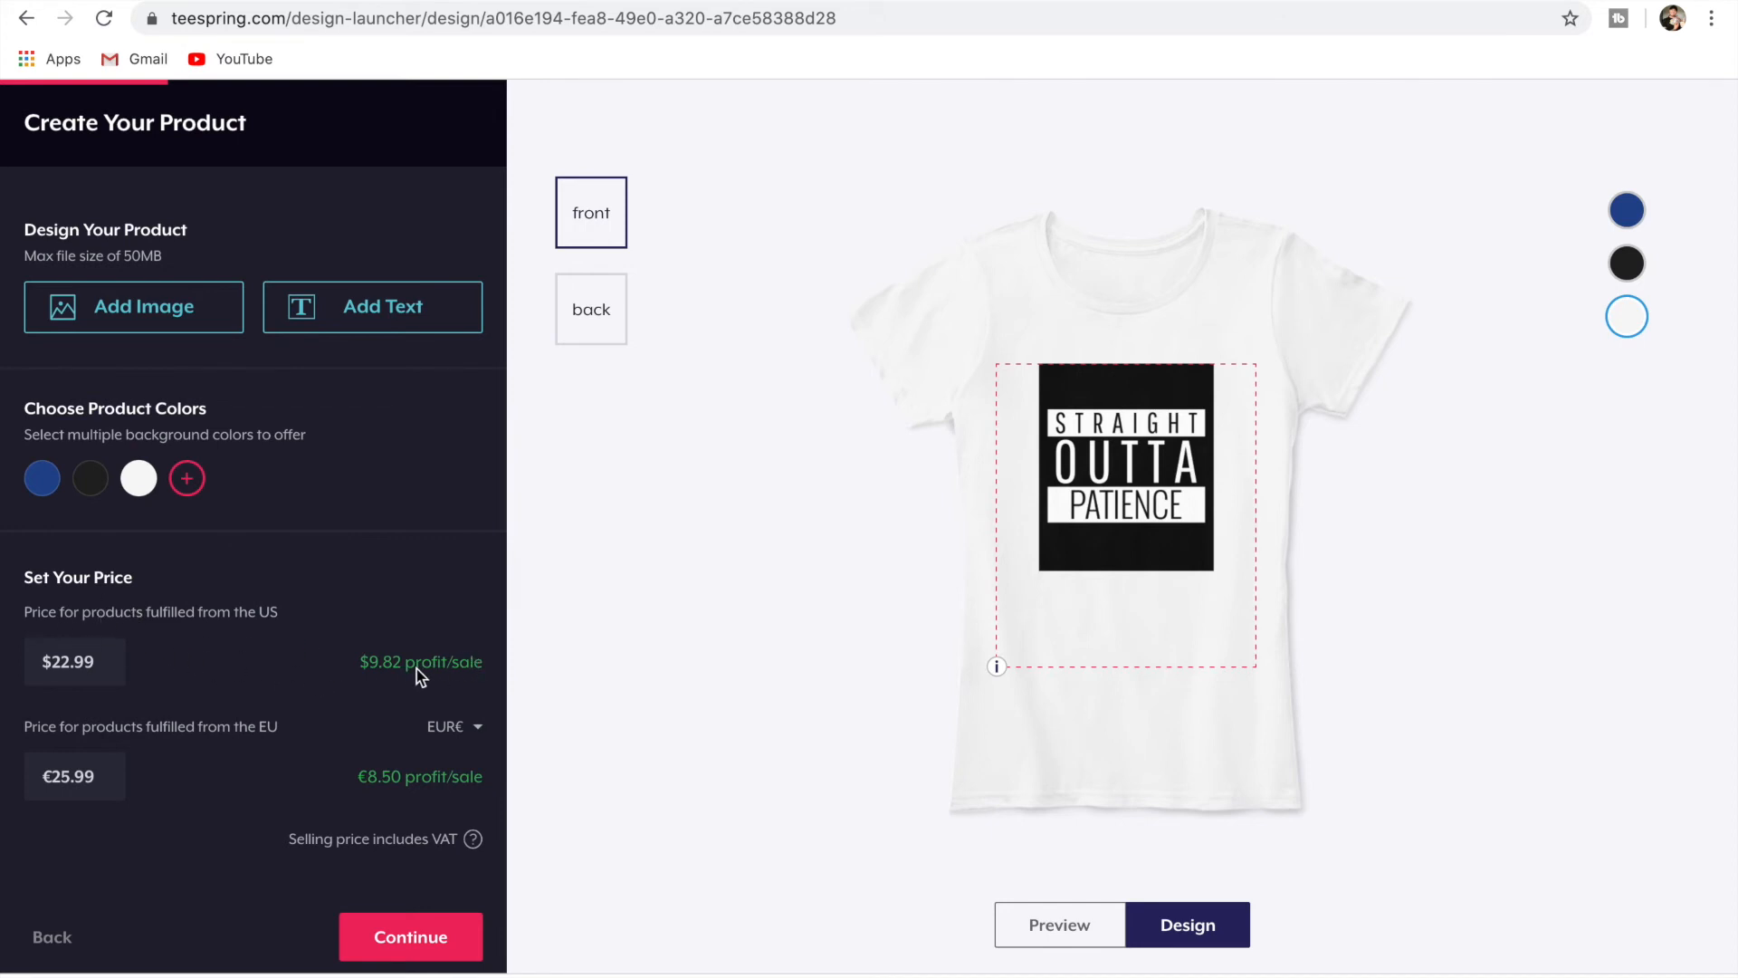
Set the US-fulfilled price to $19.99 and continue to adding more products.
{"action": "left_click", "coordinate": [65, 659]}
{"action": "key", "text": "BackSpace"}
{"action": "key", "text": "BackSpace"}
{"action": "key", "text": "BackSpace"}
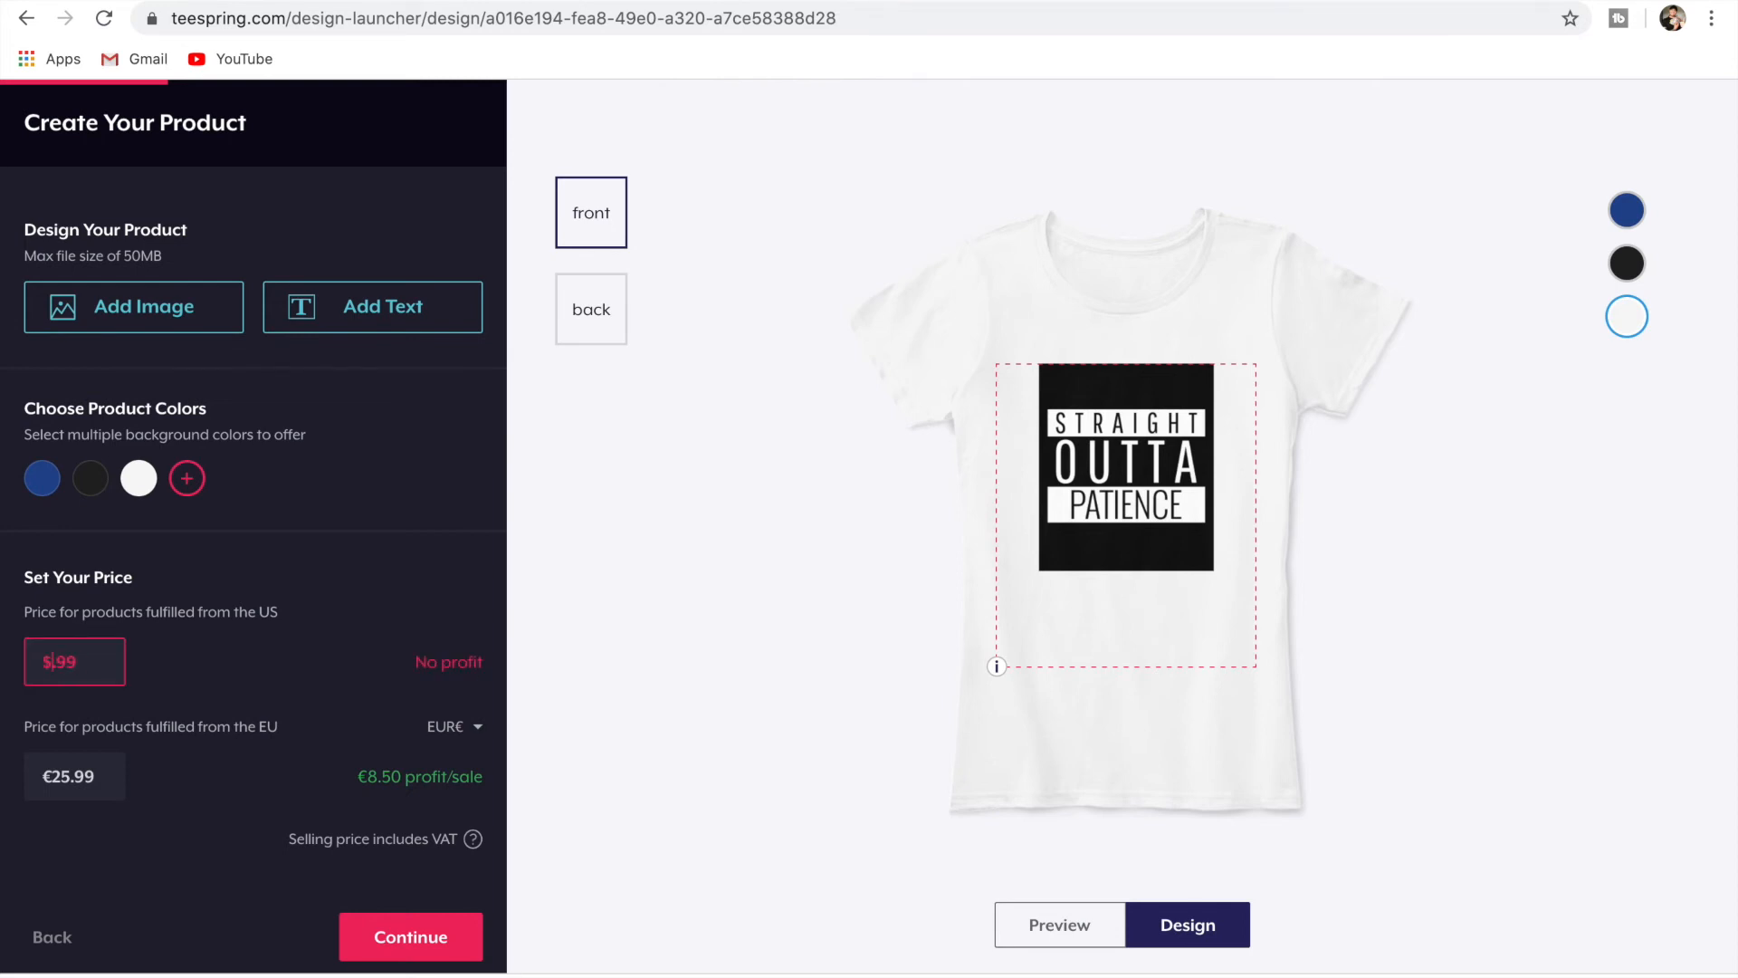
{"action": "type", "text": "19"}
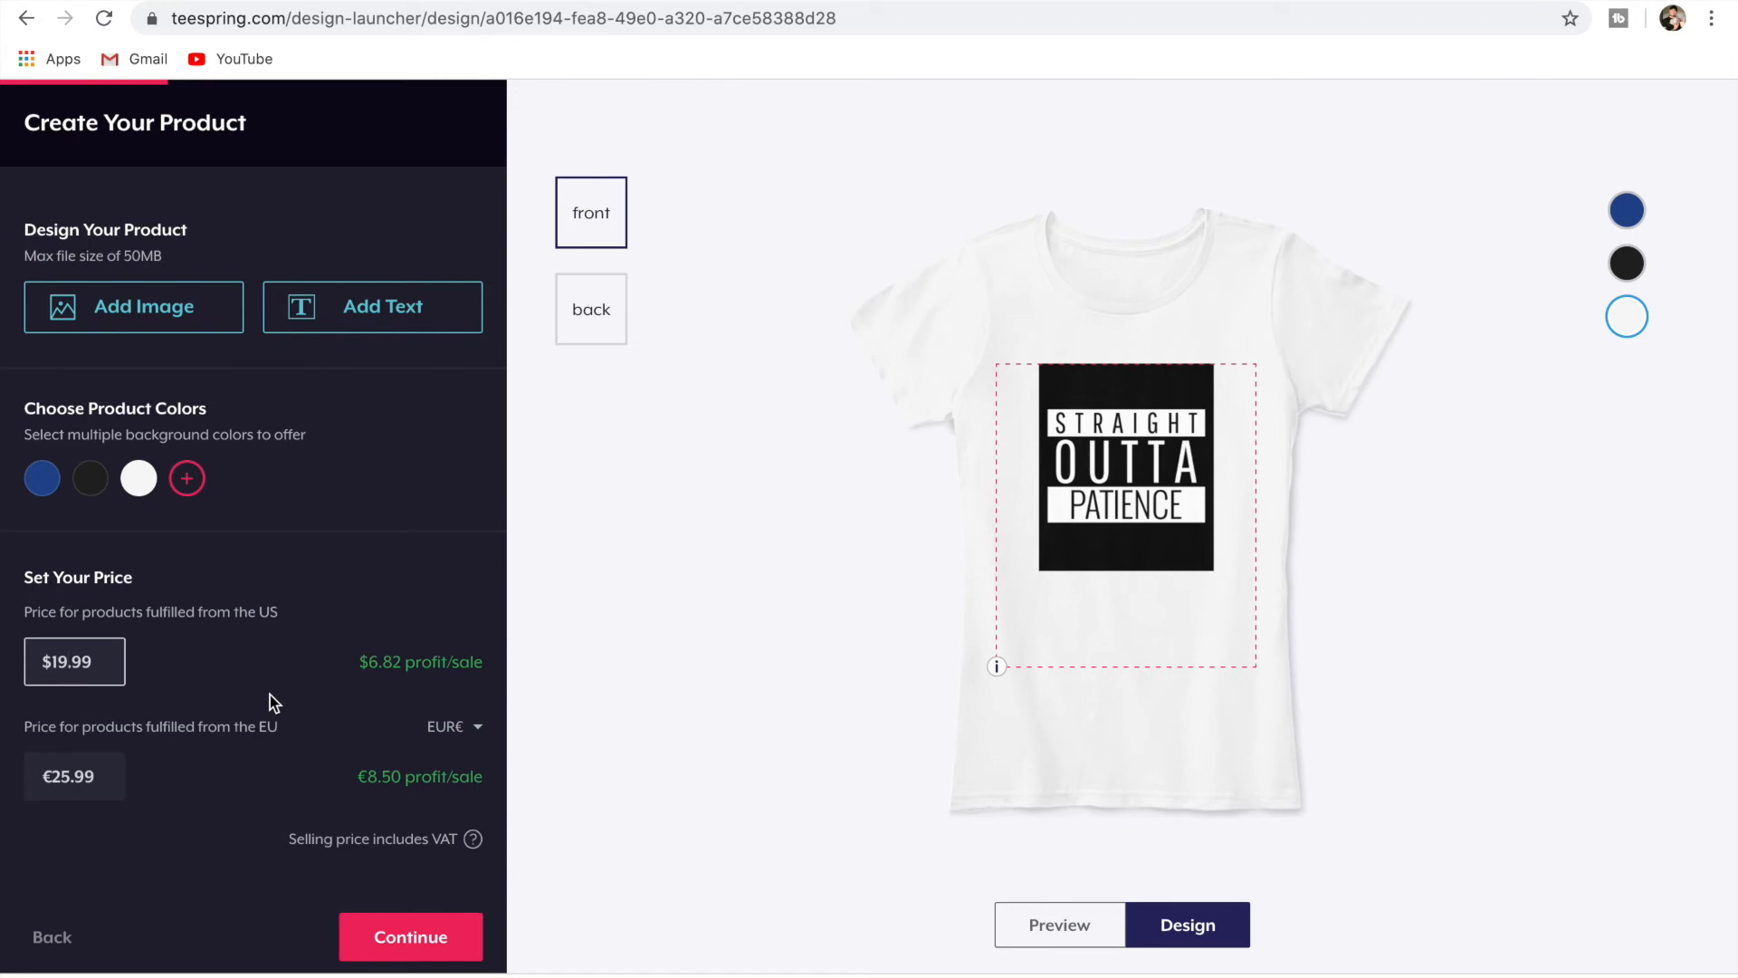
{"action": "scroll", "coordinate": [270, 694], "scroll_direction": "down", "scroll_amount": 1}
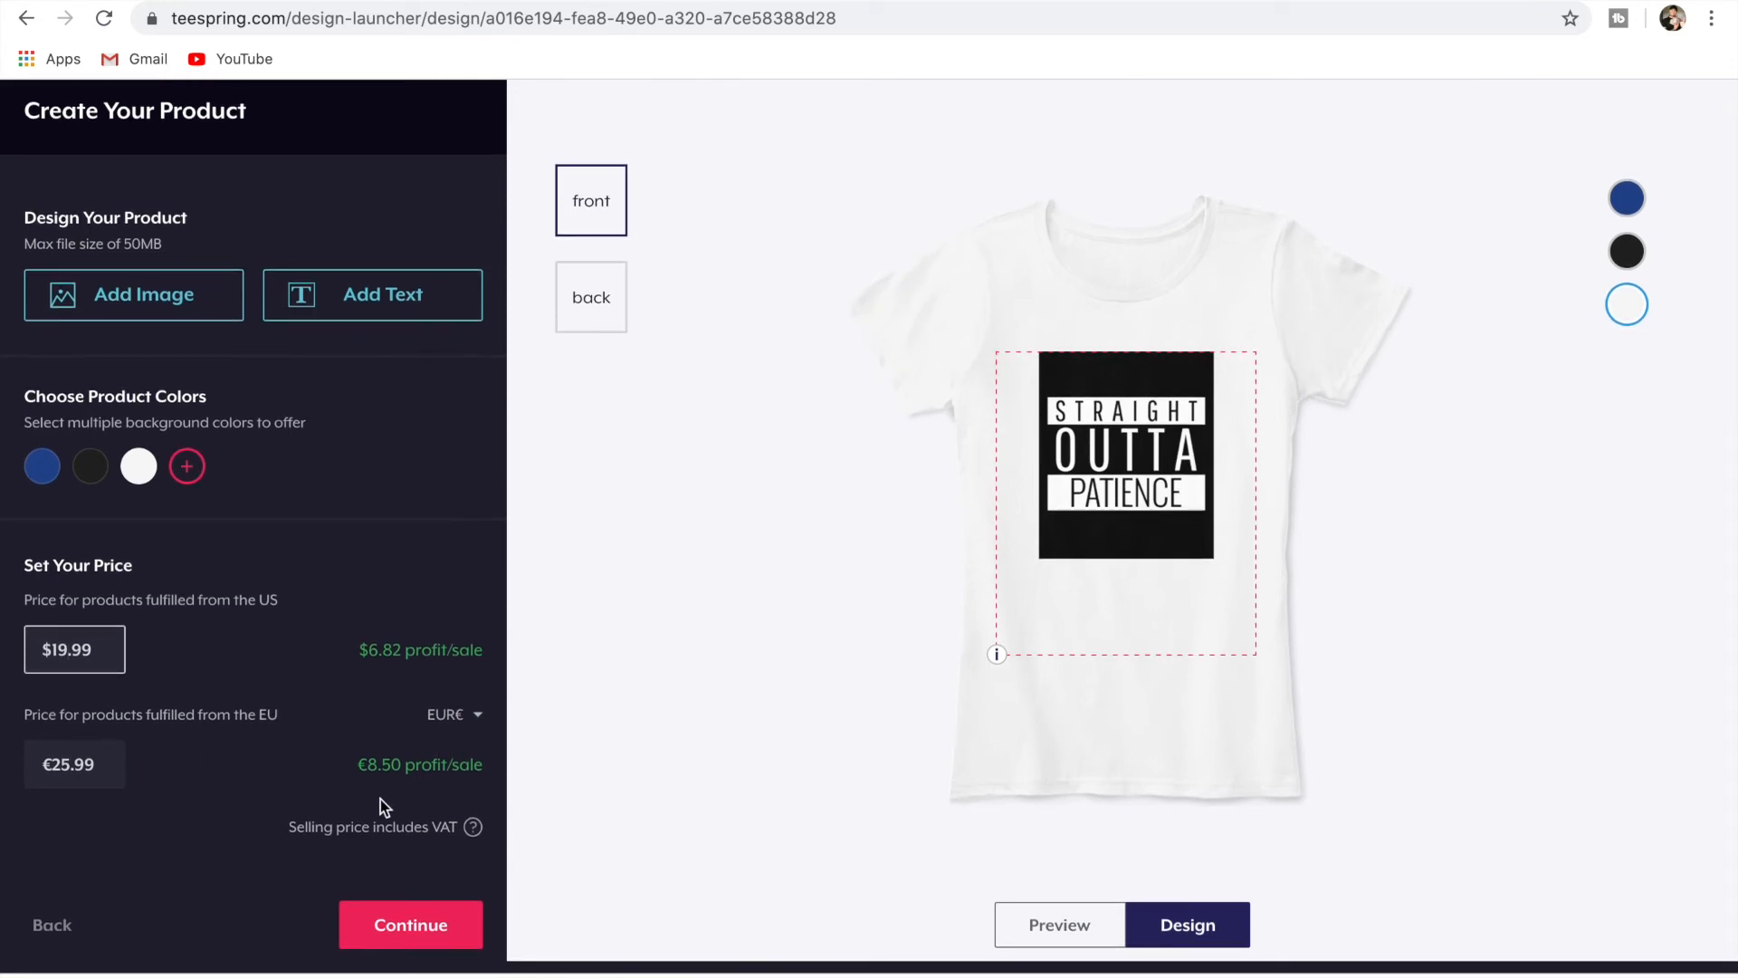
{"action": "left_click", "coordinate": [388, 933]}
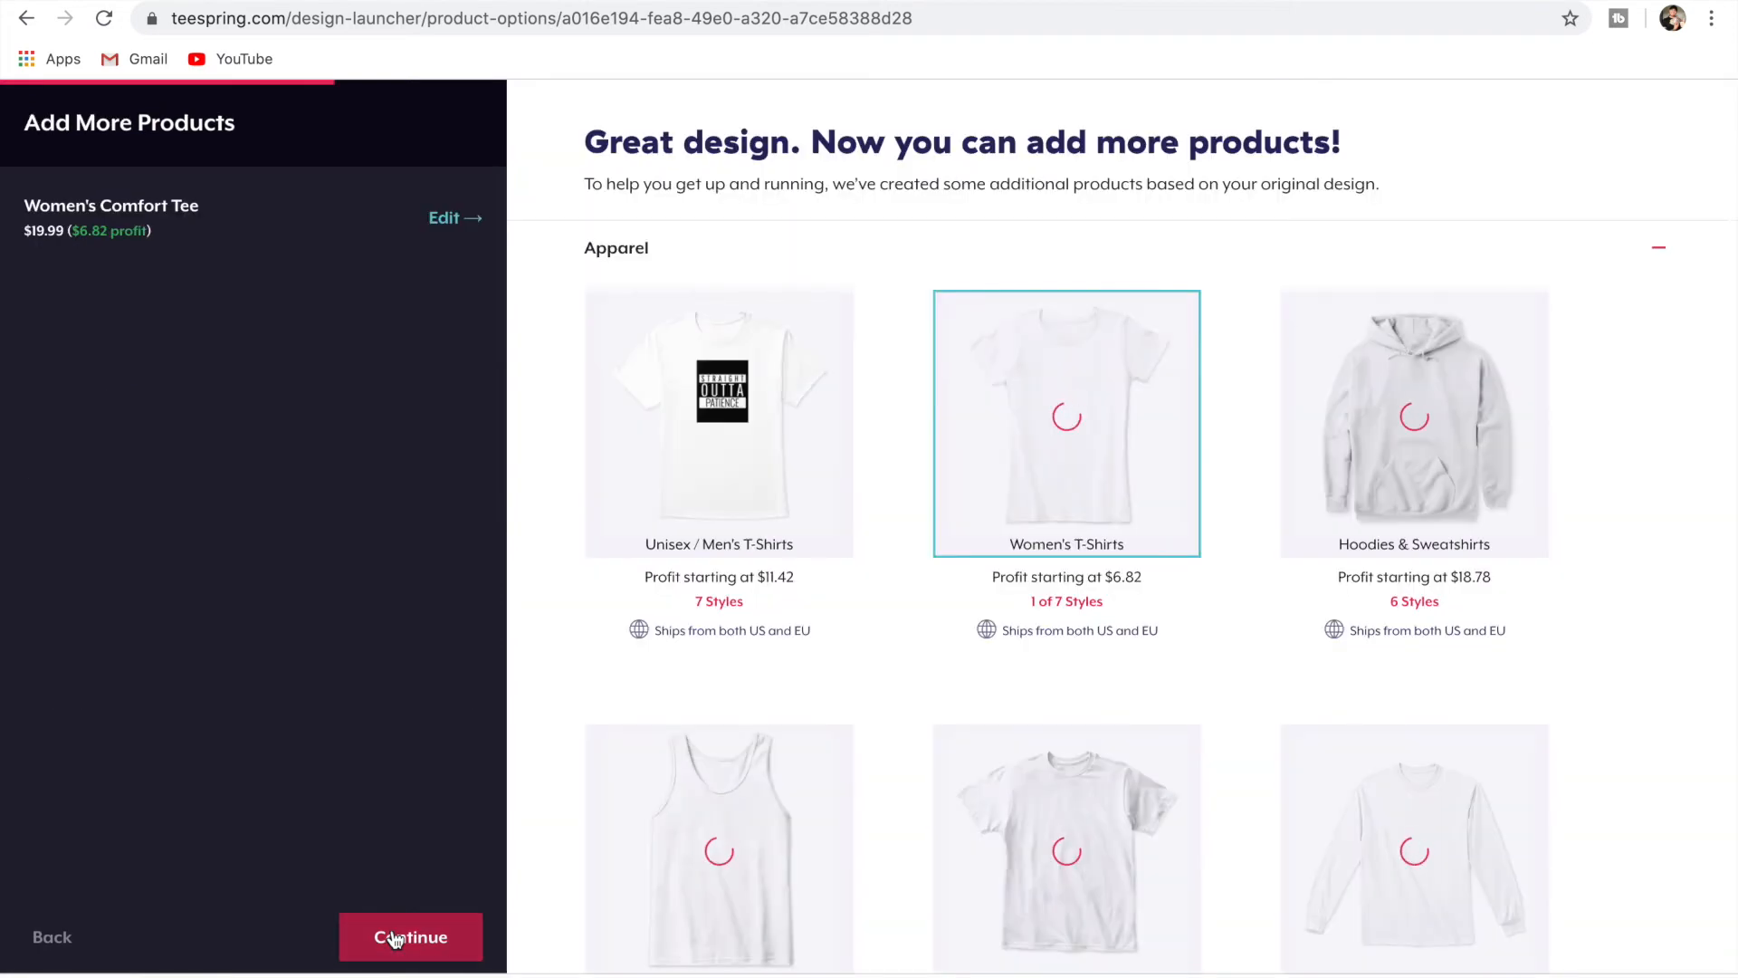
Examine the other Women's T-Shirt styles available for the design.
{"action": "mouse_move", "coordinate": [1077, 613]}
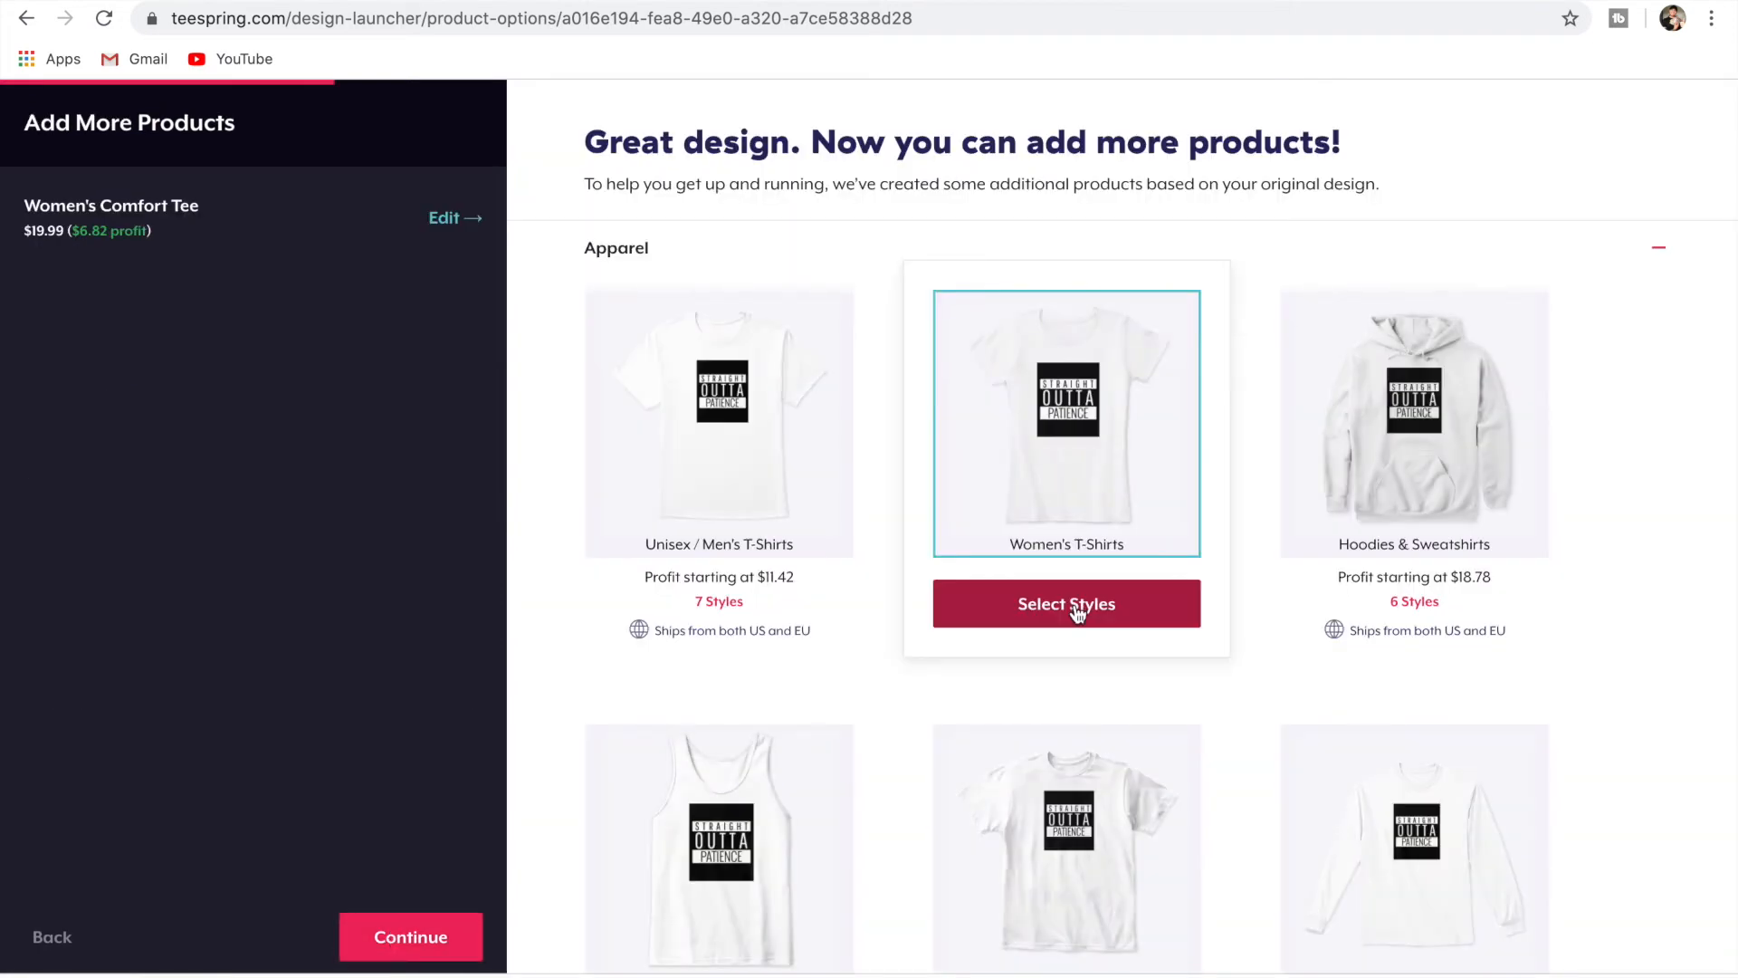
{"action": "left_click", "coordinate": [1078, 612]}
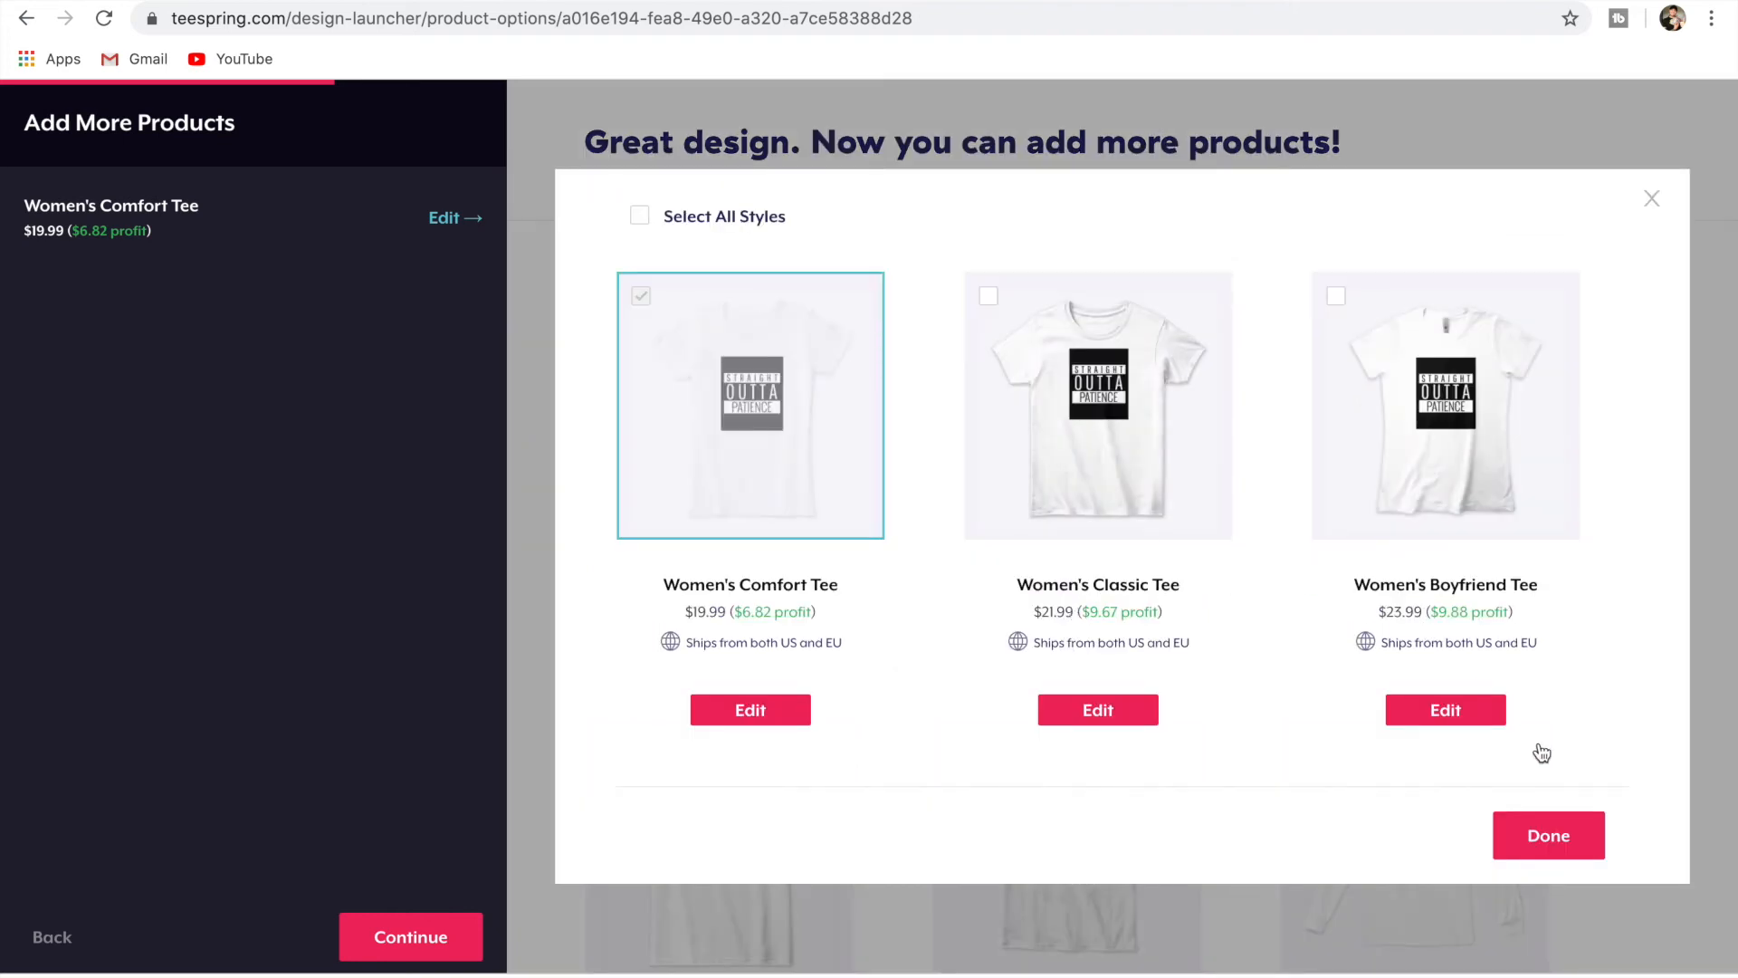
{"action": "left_click", "coordinate": [1657, 199]}
Add the Classic Pullover Hoodie from the Hoodies & Sweatshirts styles to the listing.
{"action": "mouse_move", "coordinate": [1078, 484]}
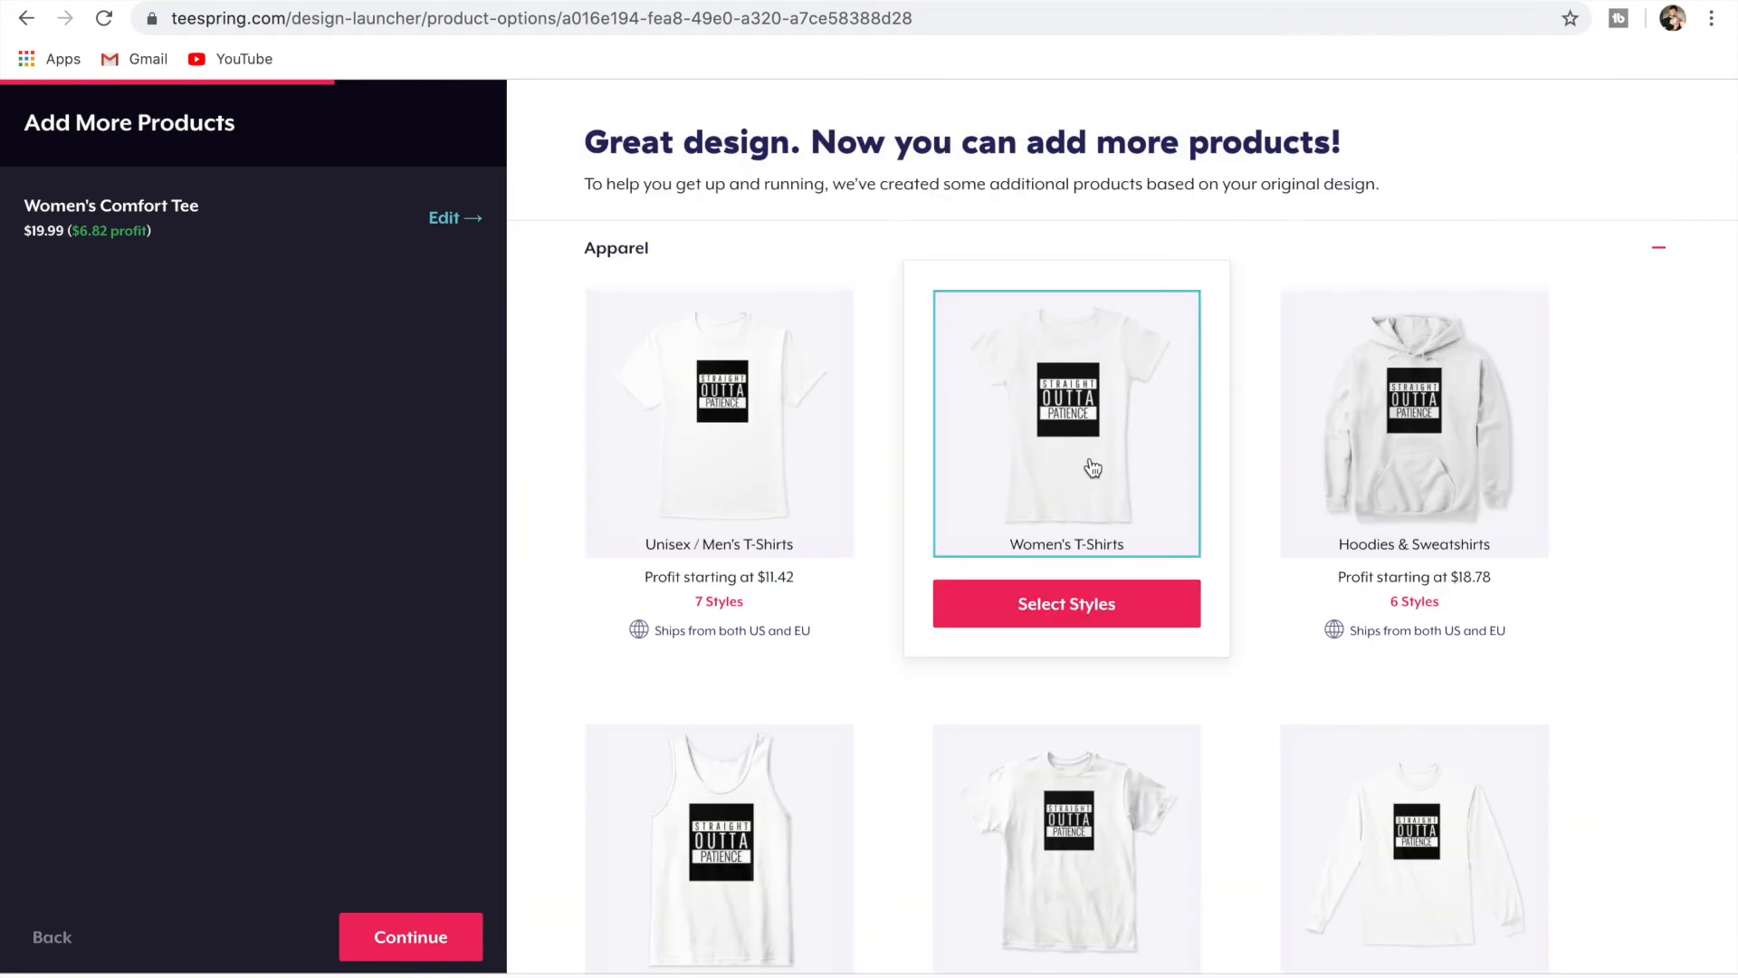
{"action": "mouse_move", "coordinate": [1436, 466]}
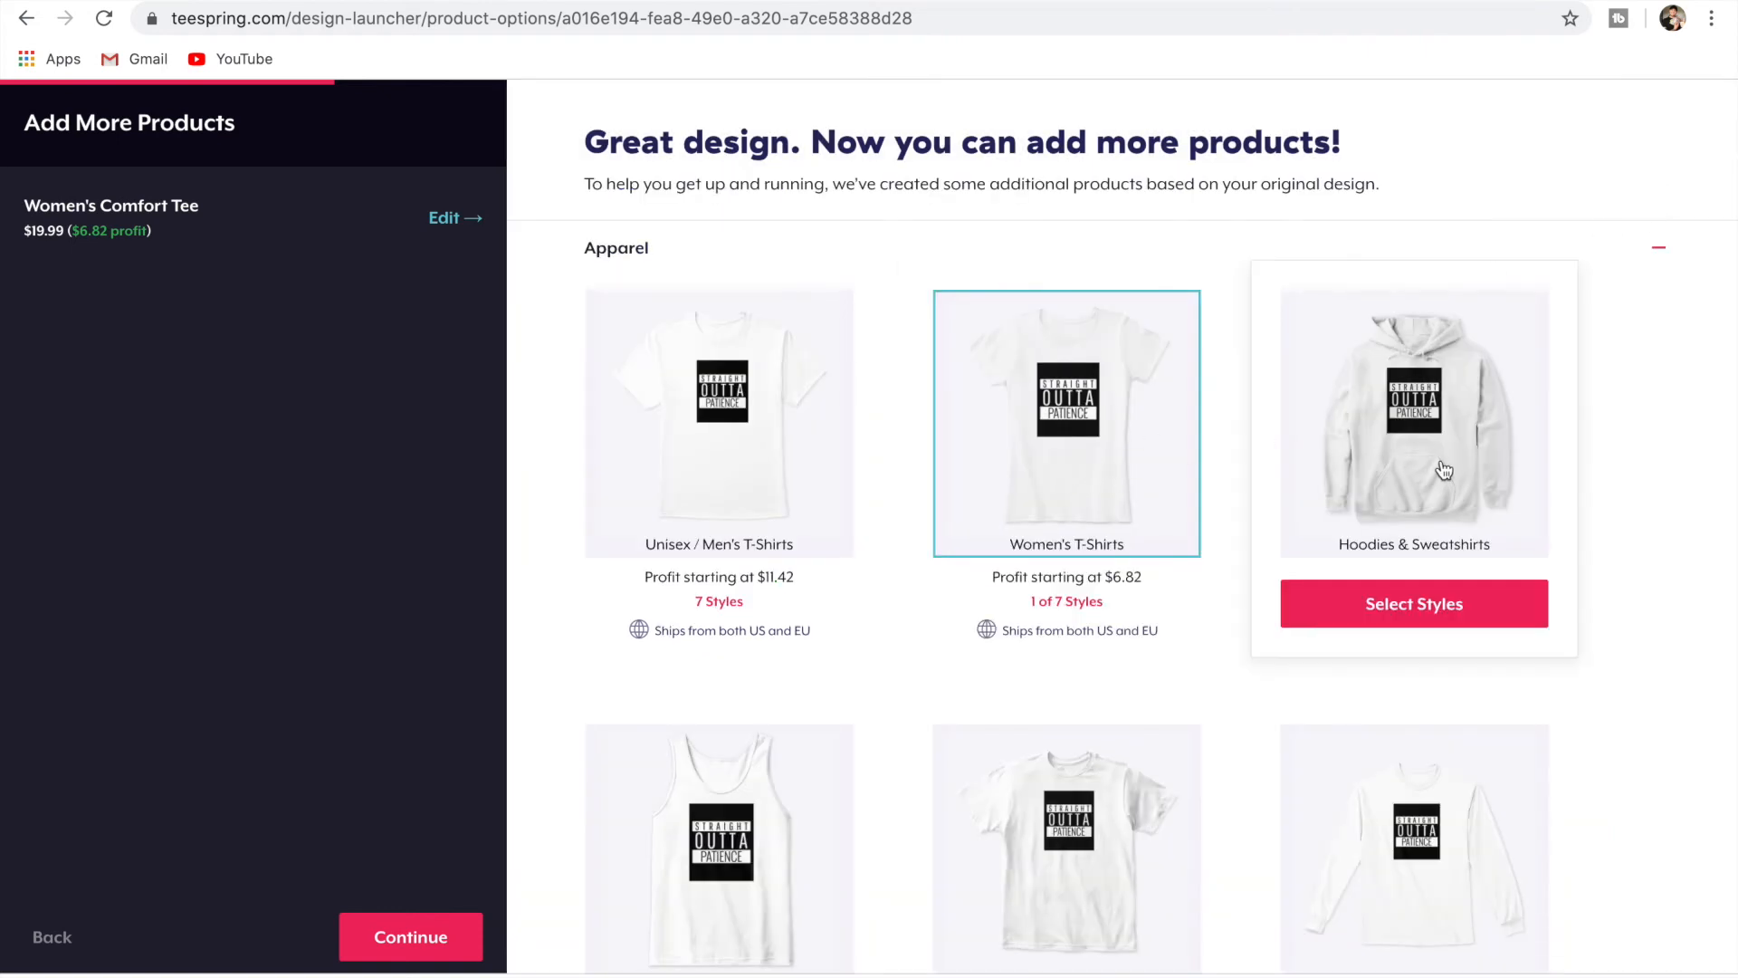
{"action": "left_click", "coordinate": [1420, 621]}
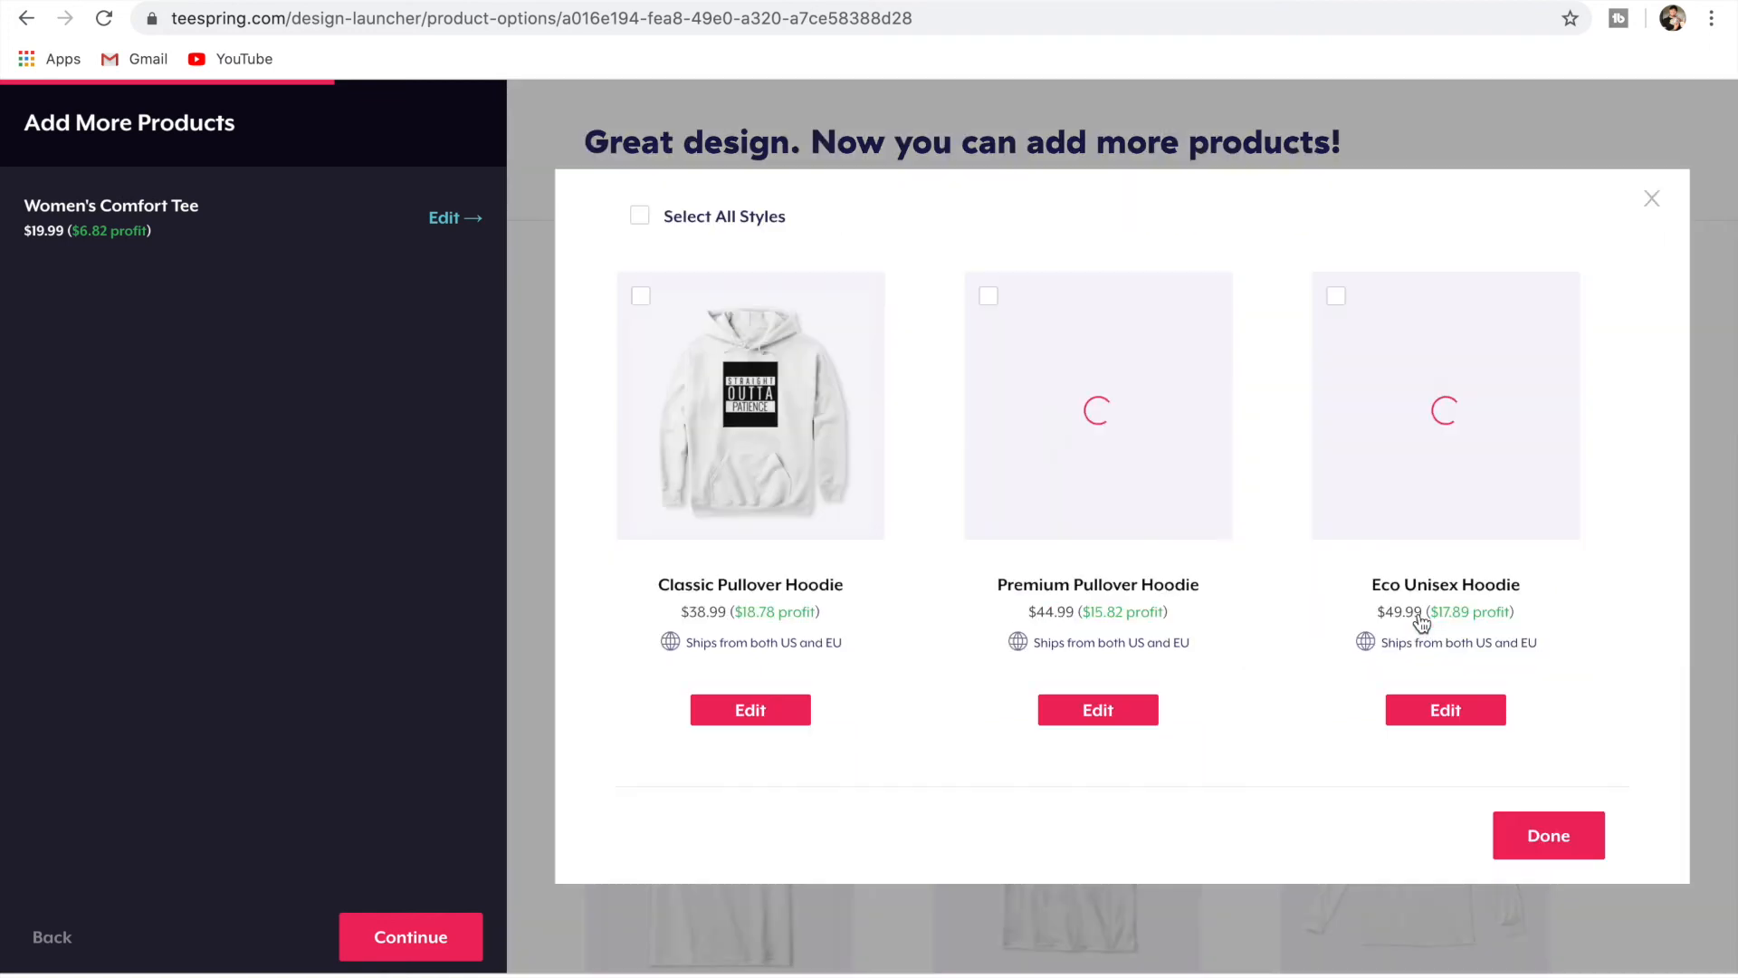
{"action": "left_click", "coordinate": [765, 448]}
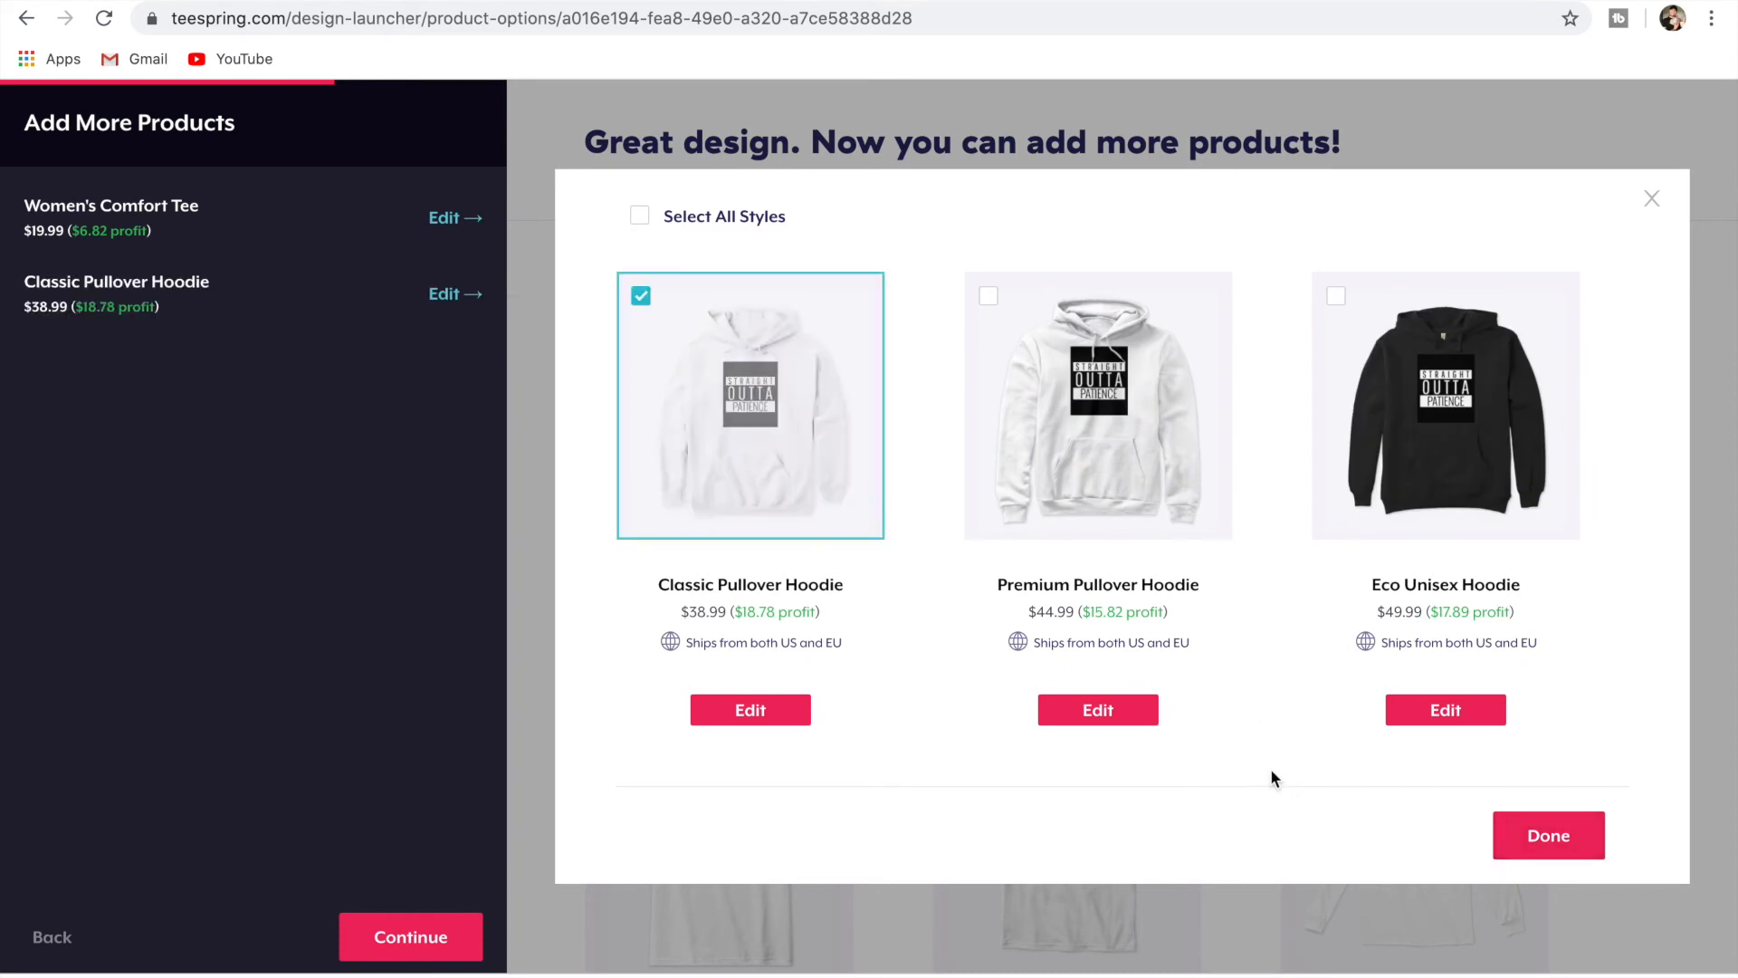
Close the hoodie styles and add the Women's Flowy Tank Top from the Tank Tops styles to the listing.
{"action": "left_click", "coordinate": [1536, 830]}
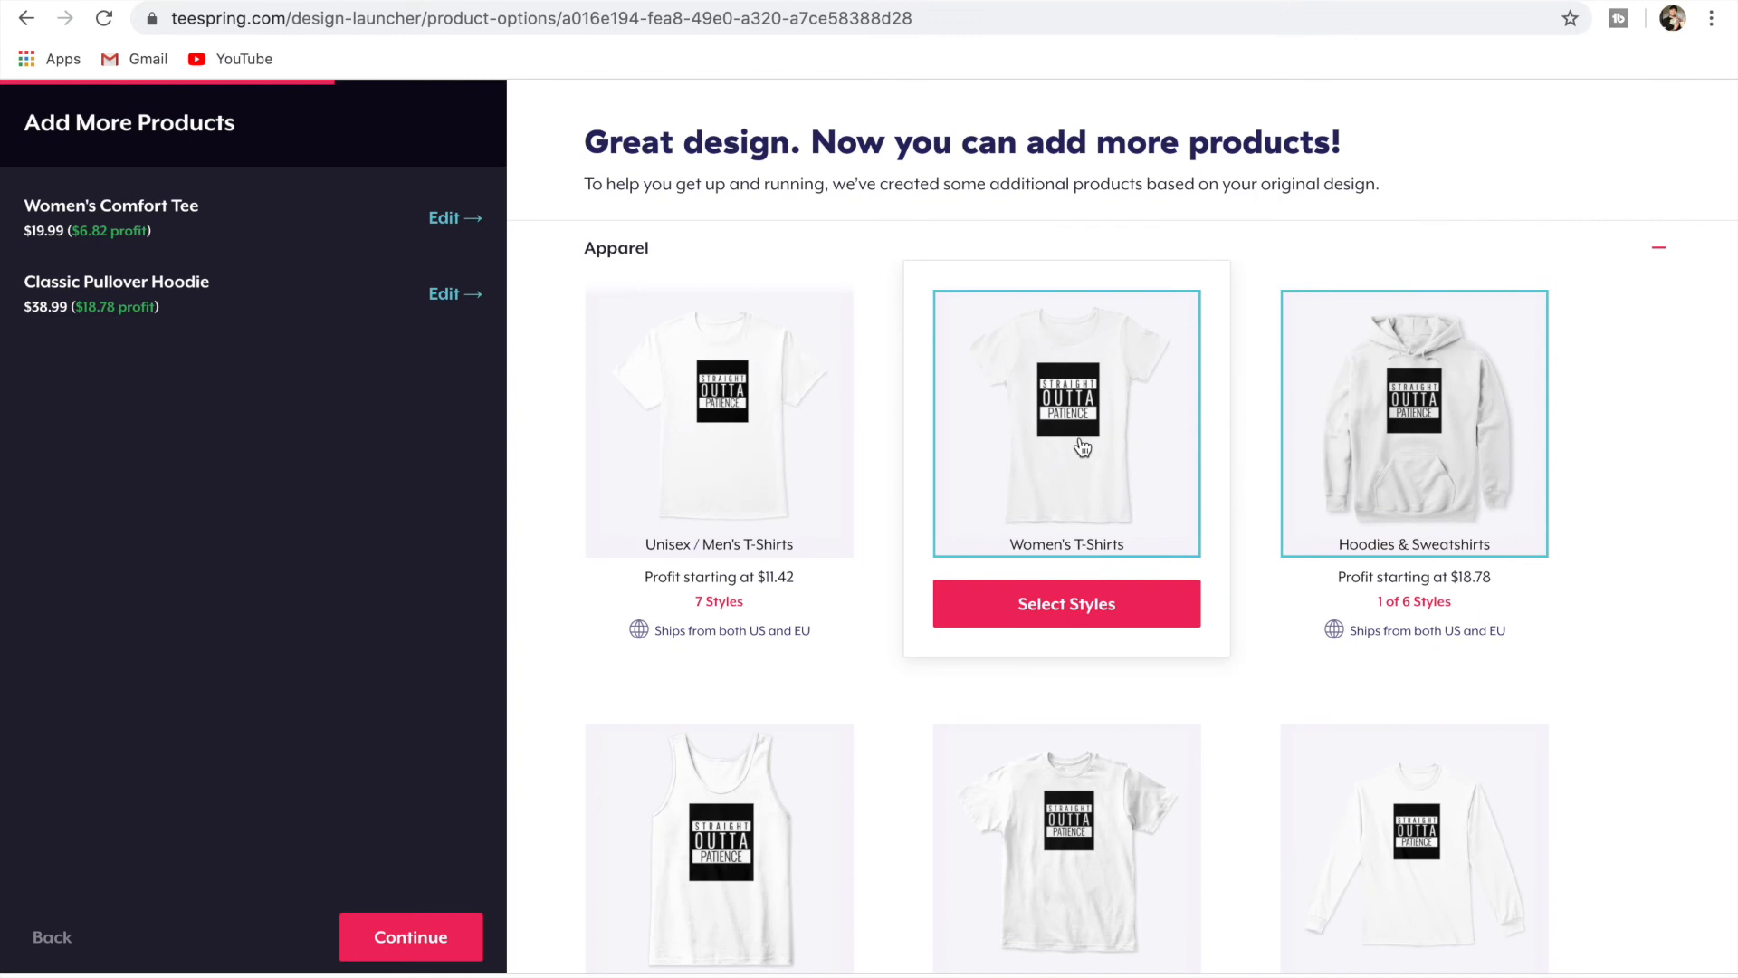
{"action": "scroll", "coordinate": [772, 796], "scroll_direction": "down", "scroll_amount": 2}
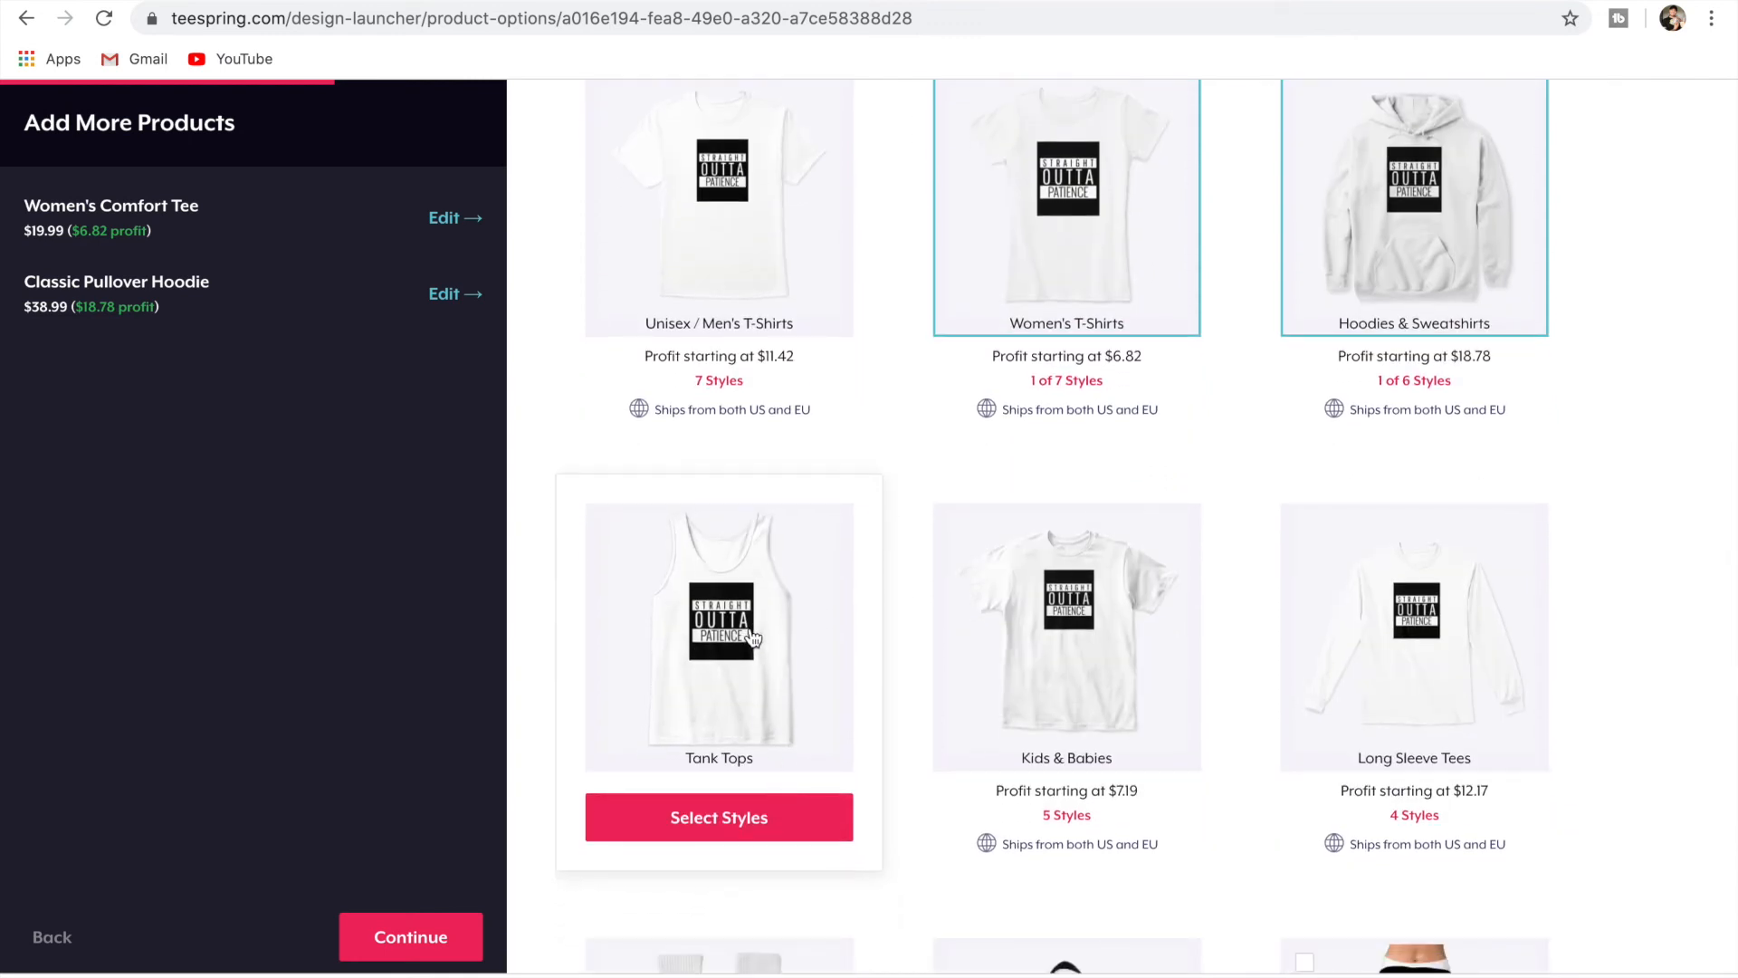
{"action": "left_click", "coordinate": [729, 833]}
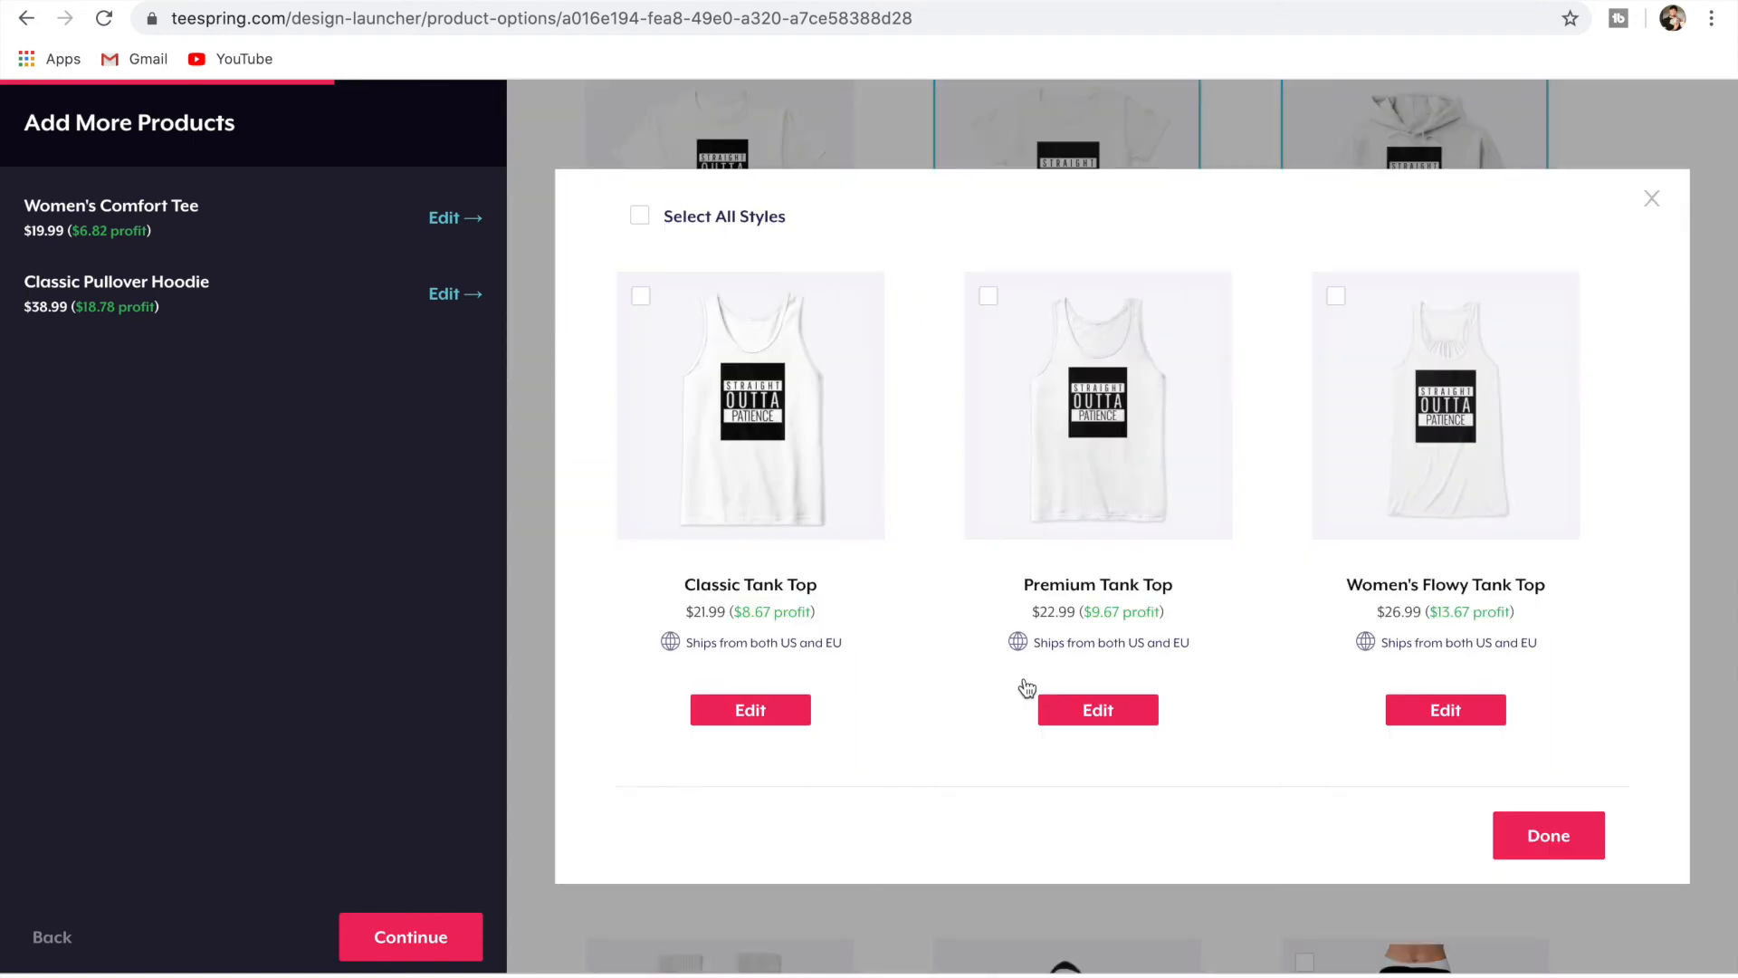
{"action": "left_click", "coordinate": [1428, 455]}
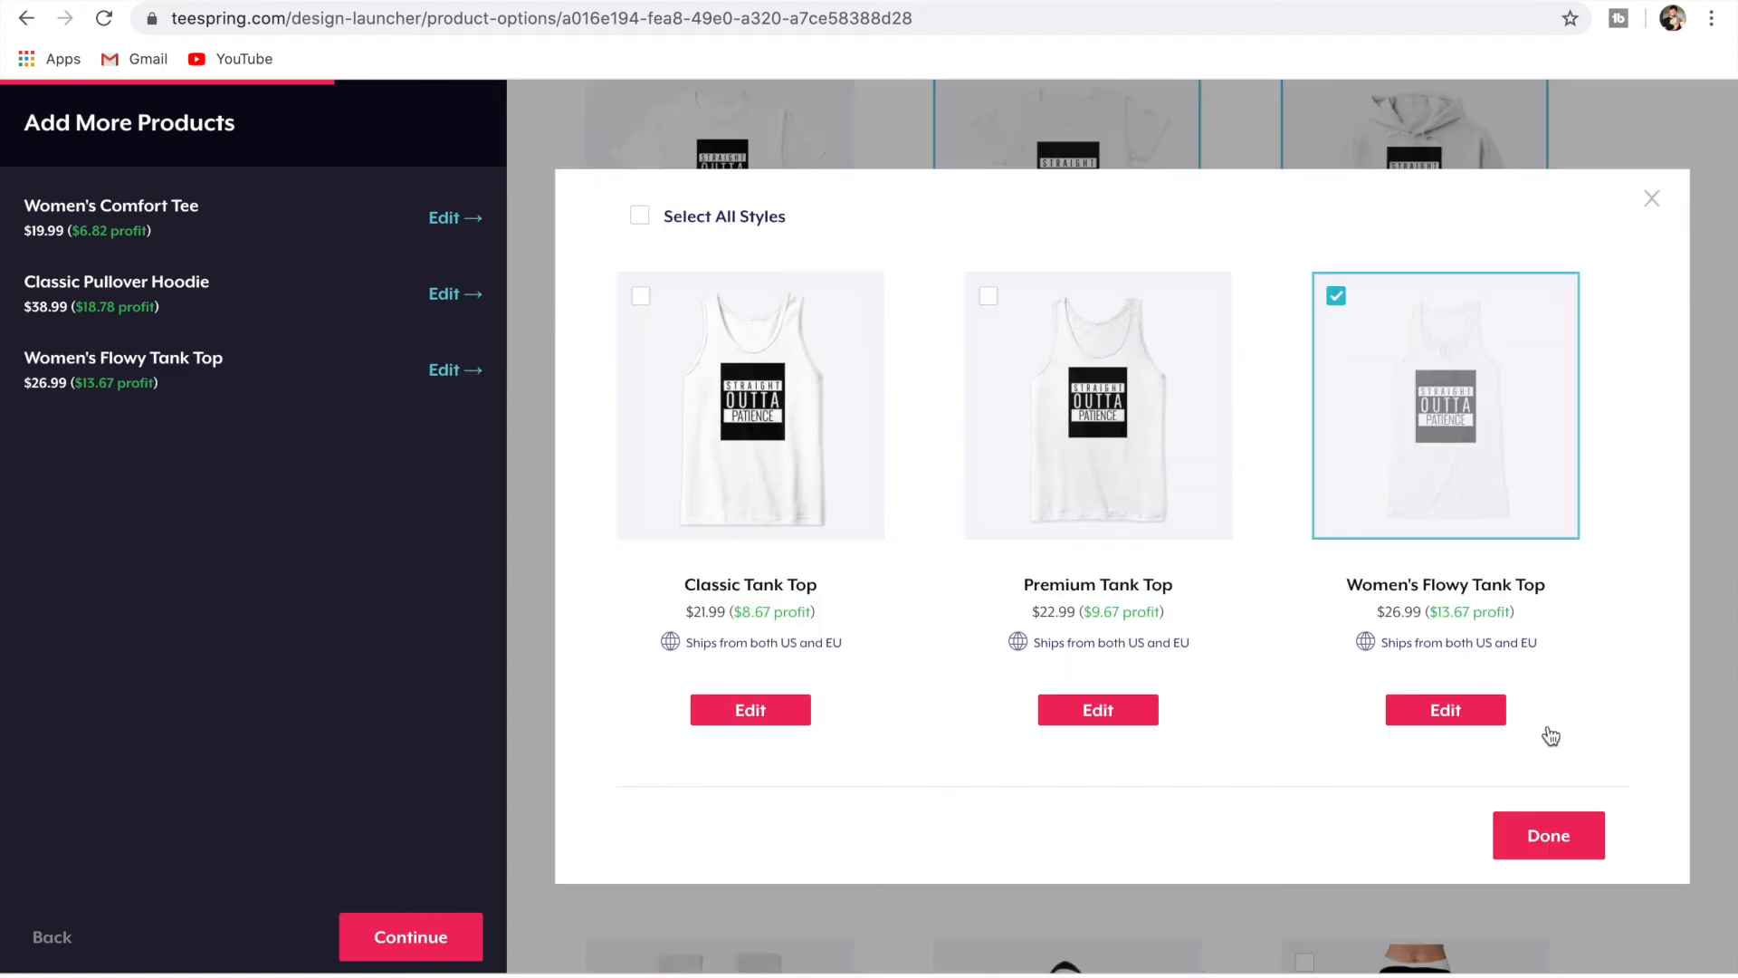
{"action": "left_click", "coordinate": [1548, 834]}
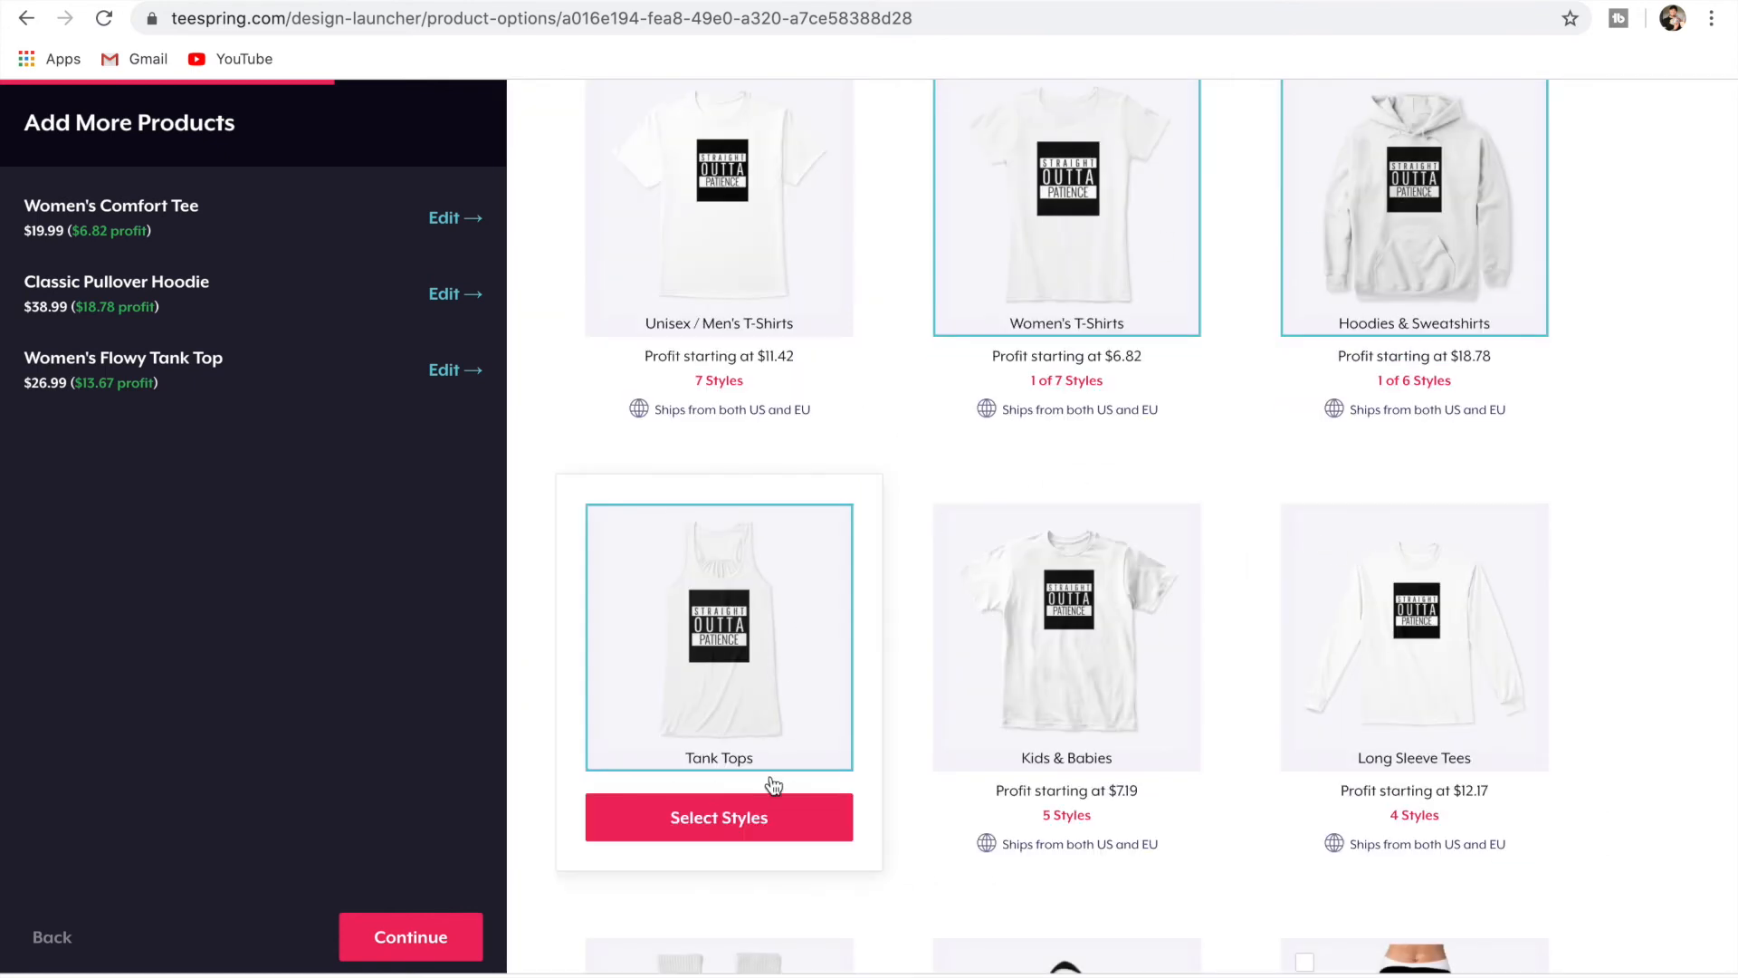
Continue from the product selection to the listing details and title the listing "Straight Outta Patience".
{"action": "scroll", "coordinate": [769, 788], "scroll_direction": "down", "scroll_amount": 3}
{"action": "scroll", "coordinate": [910, 702], "scroll_direction": "down", "scroll_amount": 2}
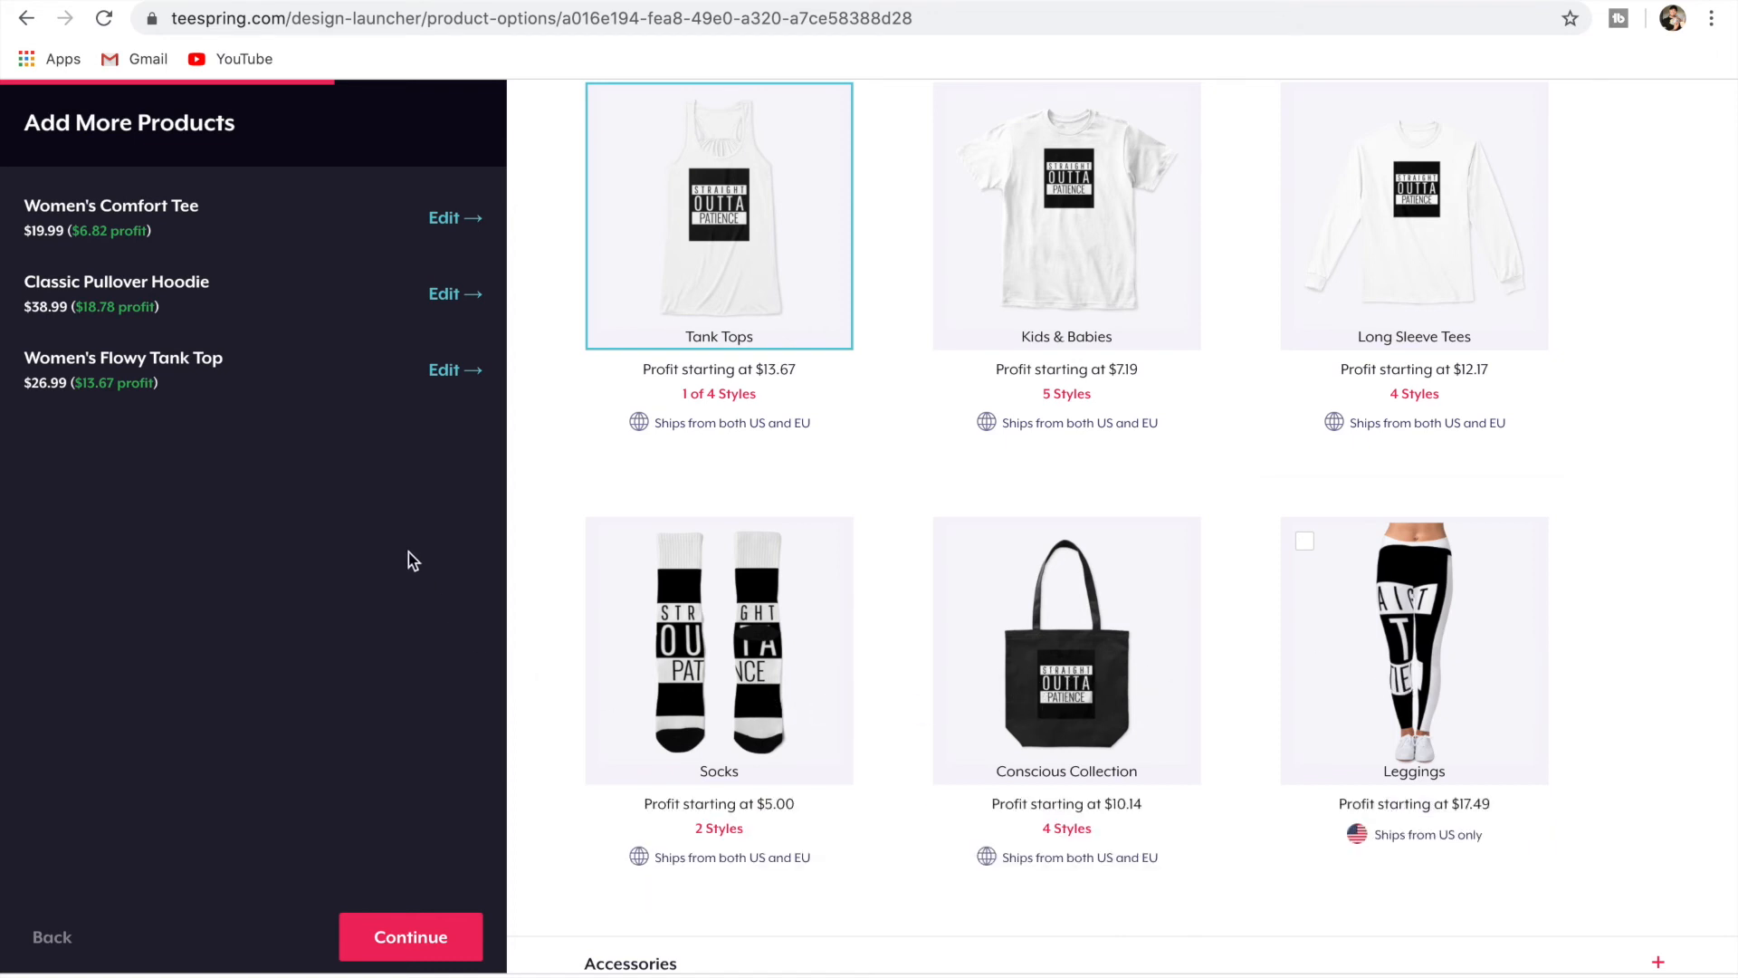
{"action": "left_click", "coordinate": [420, 942]}
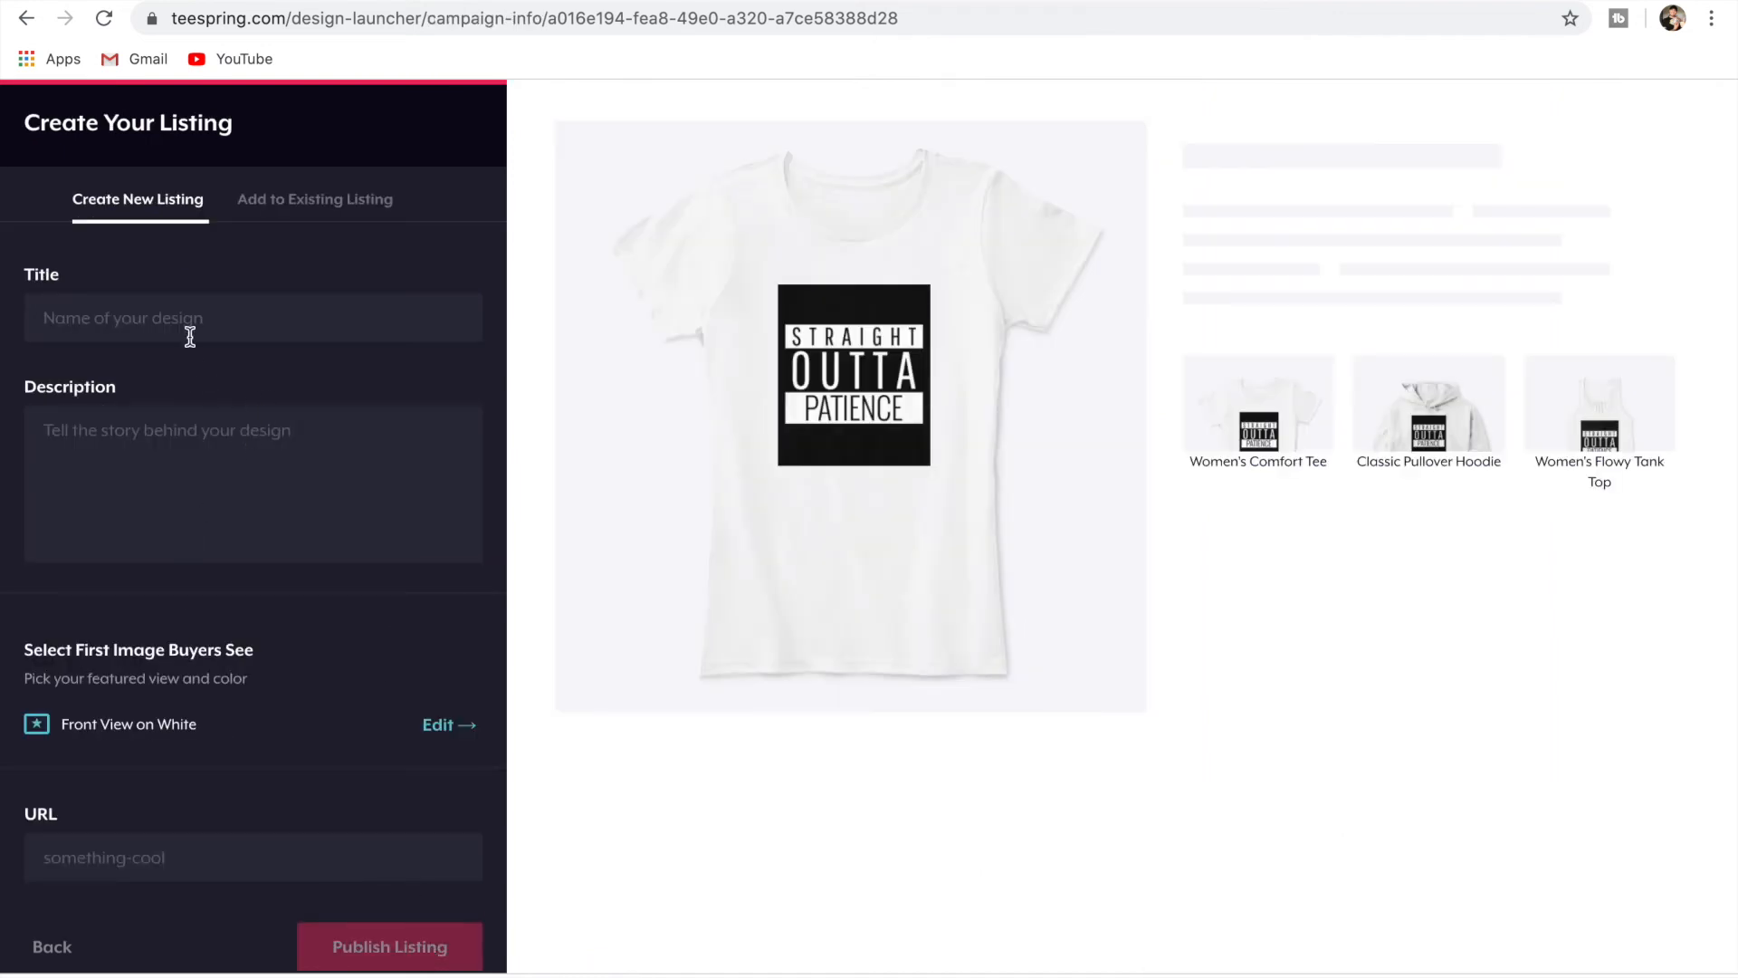
{"action": "left_click", "coordinate": [192, 323]}
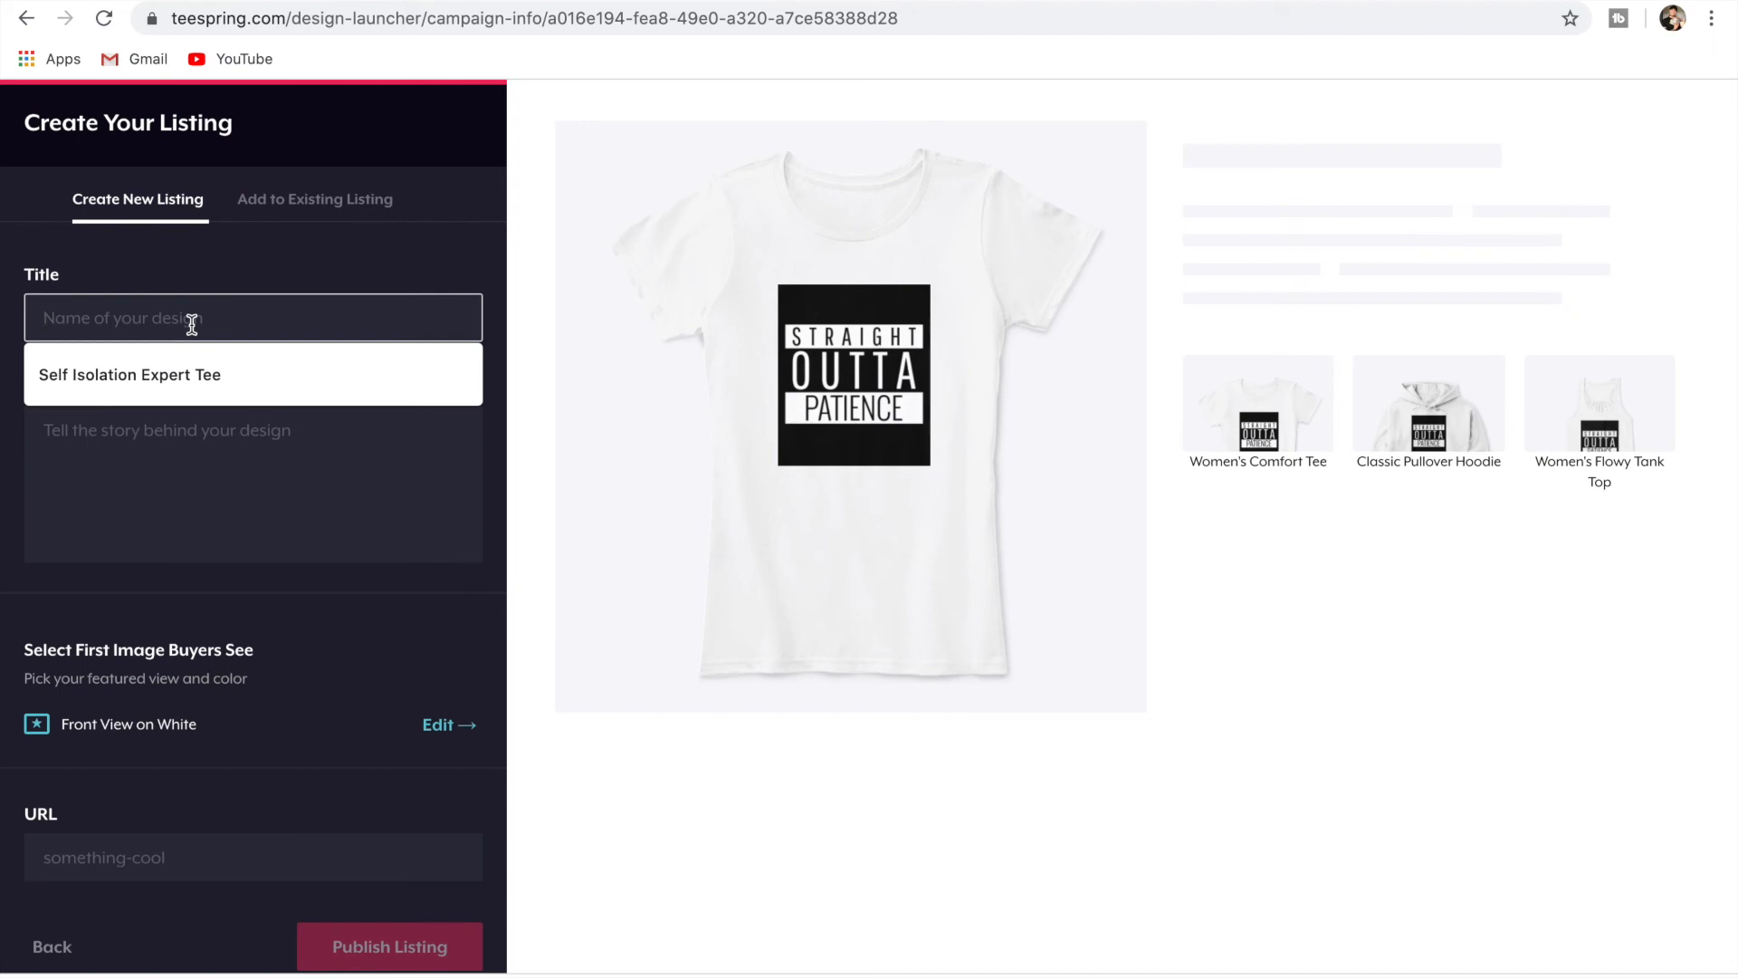
{"action": "left_click", "coordinate": [156, 475]}
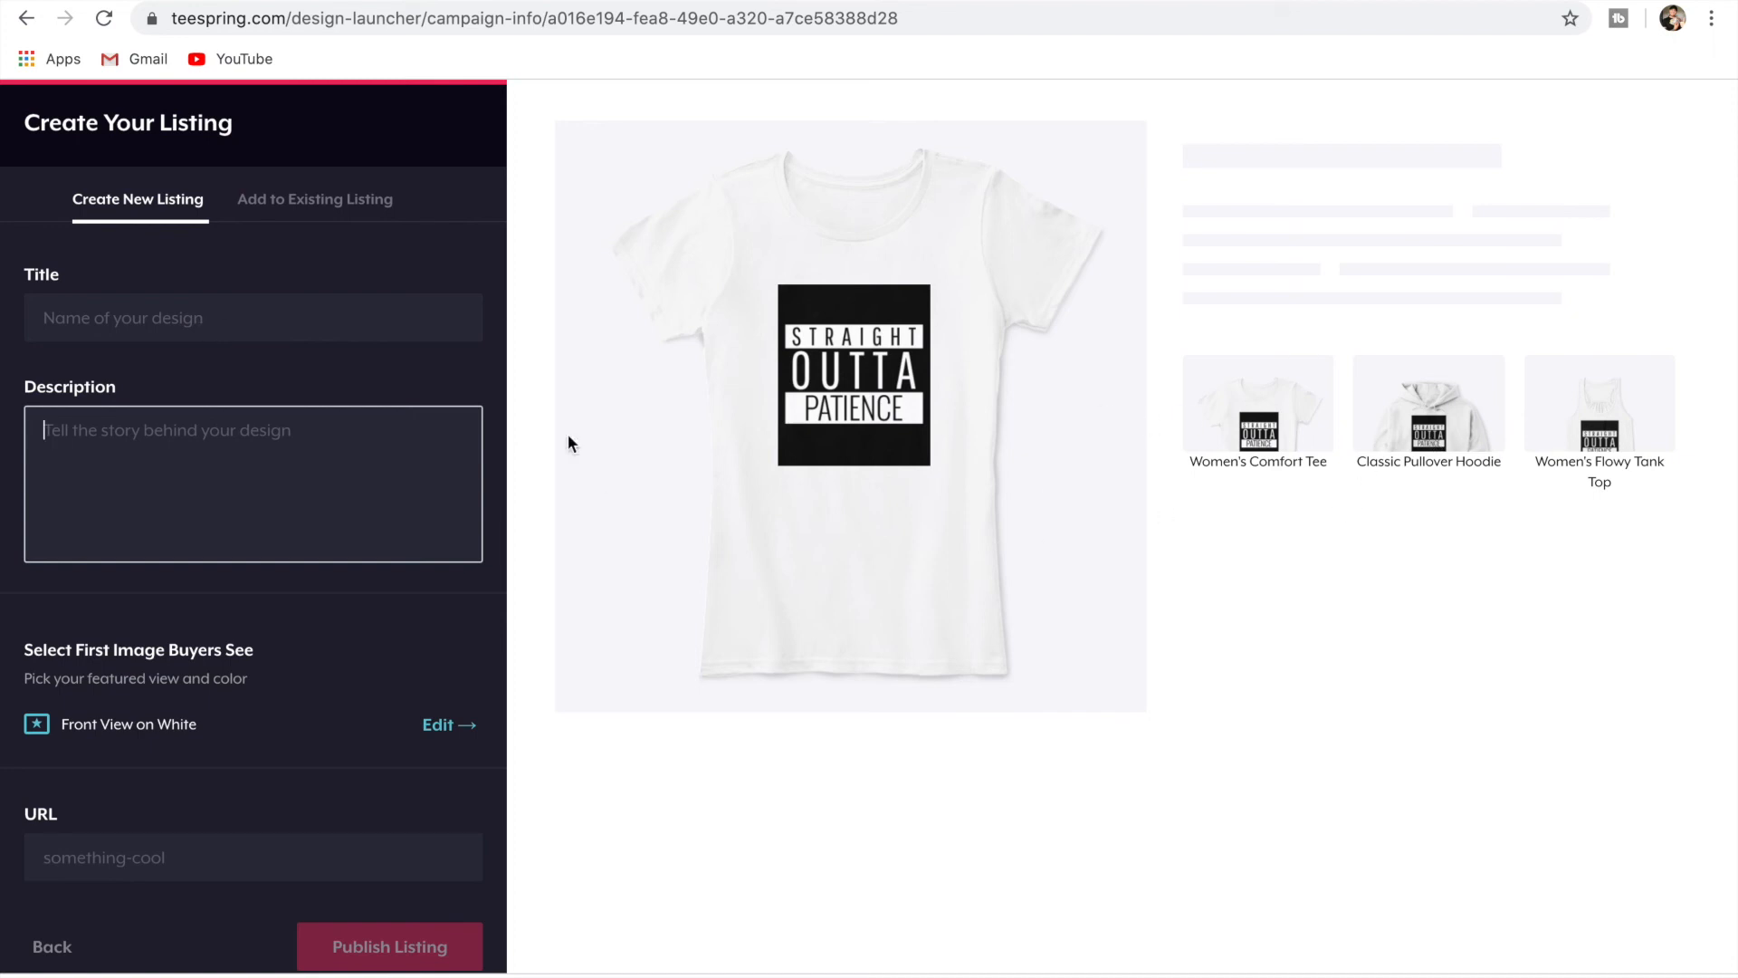
{"action": "left_click", "coordinate": [280, 317]}
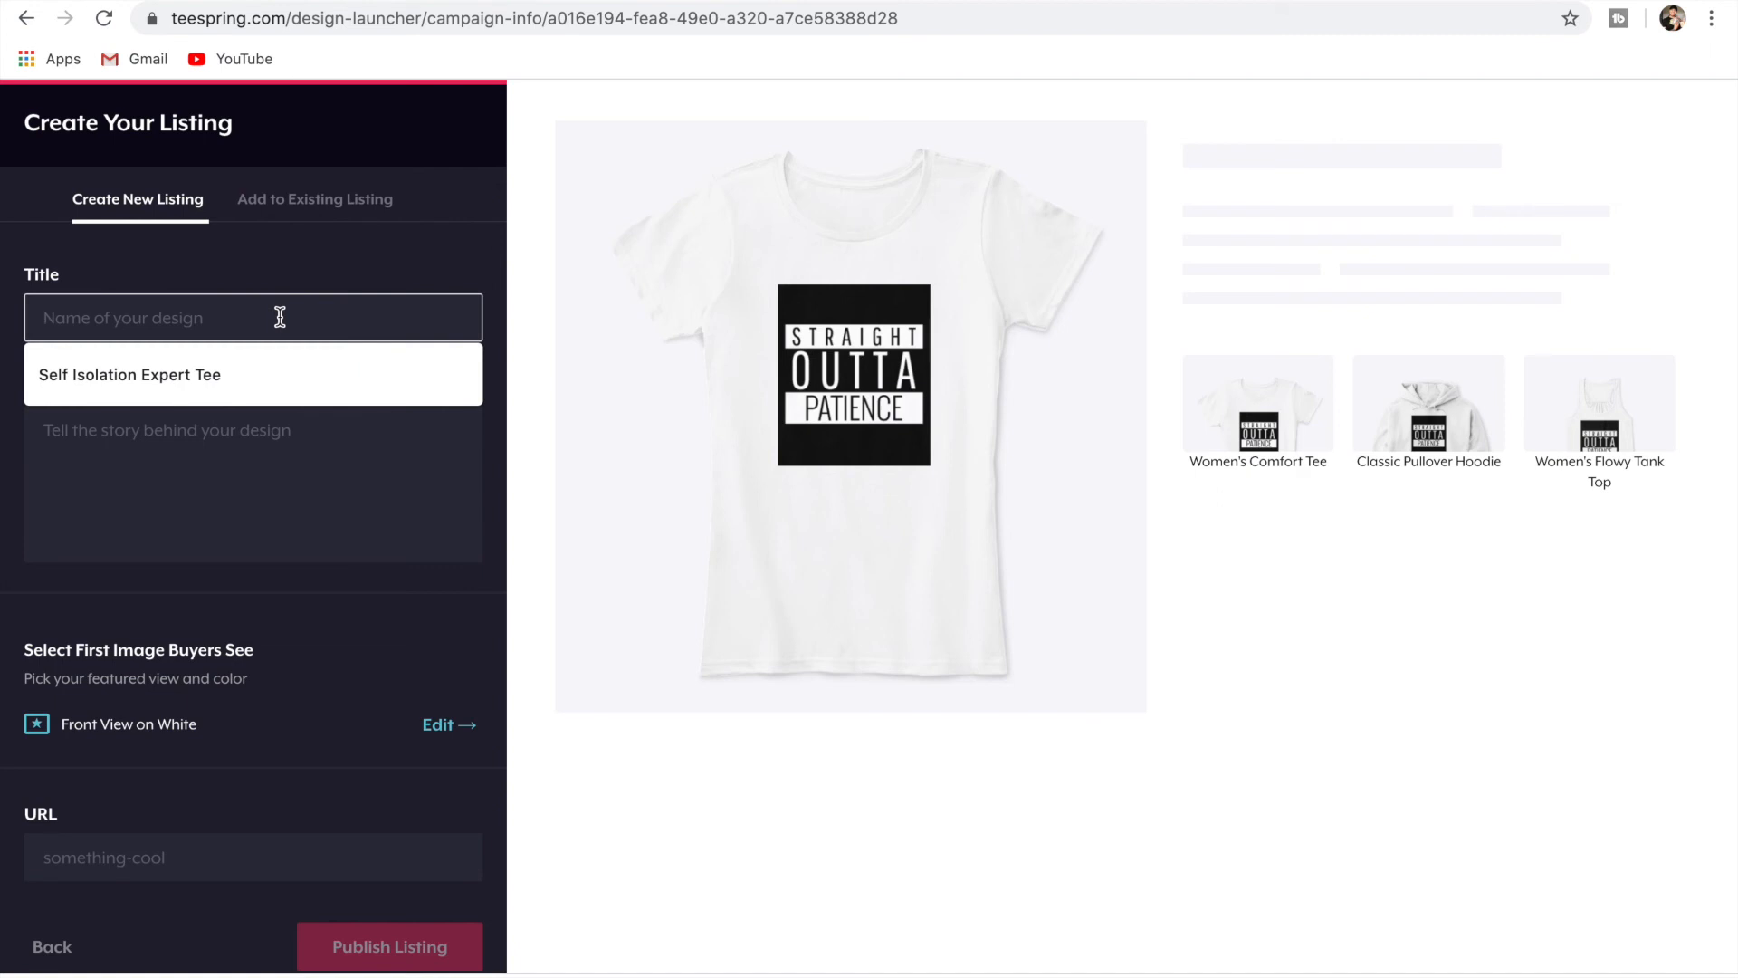
{"action": "type", "text": "Strai"}
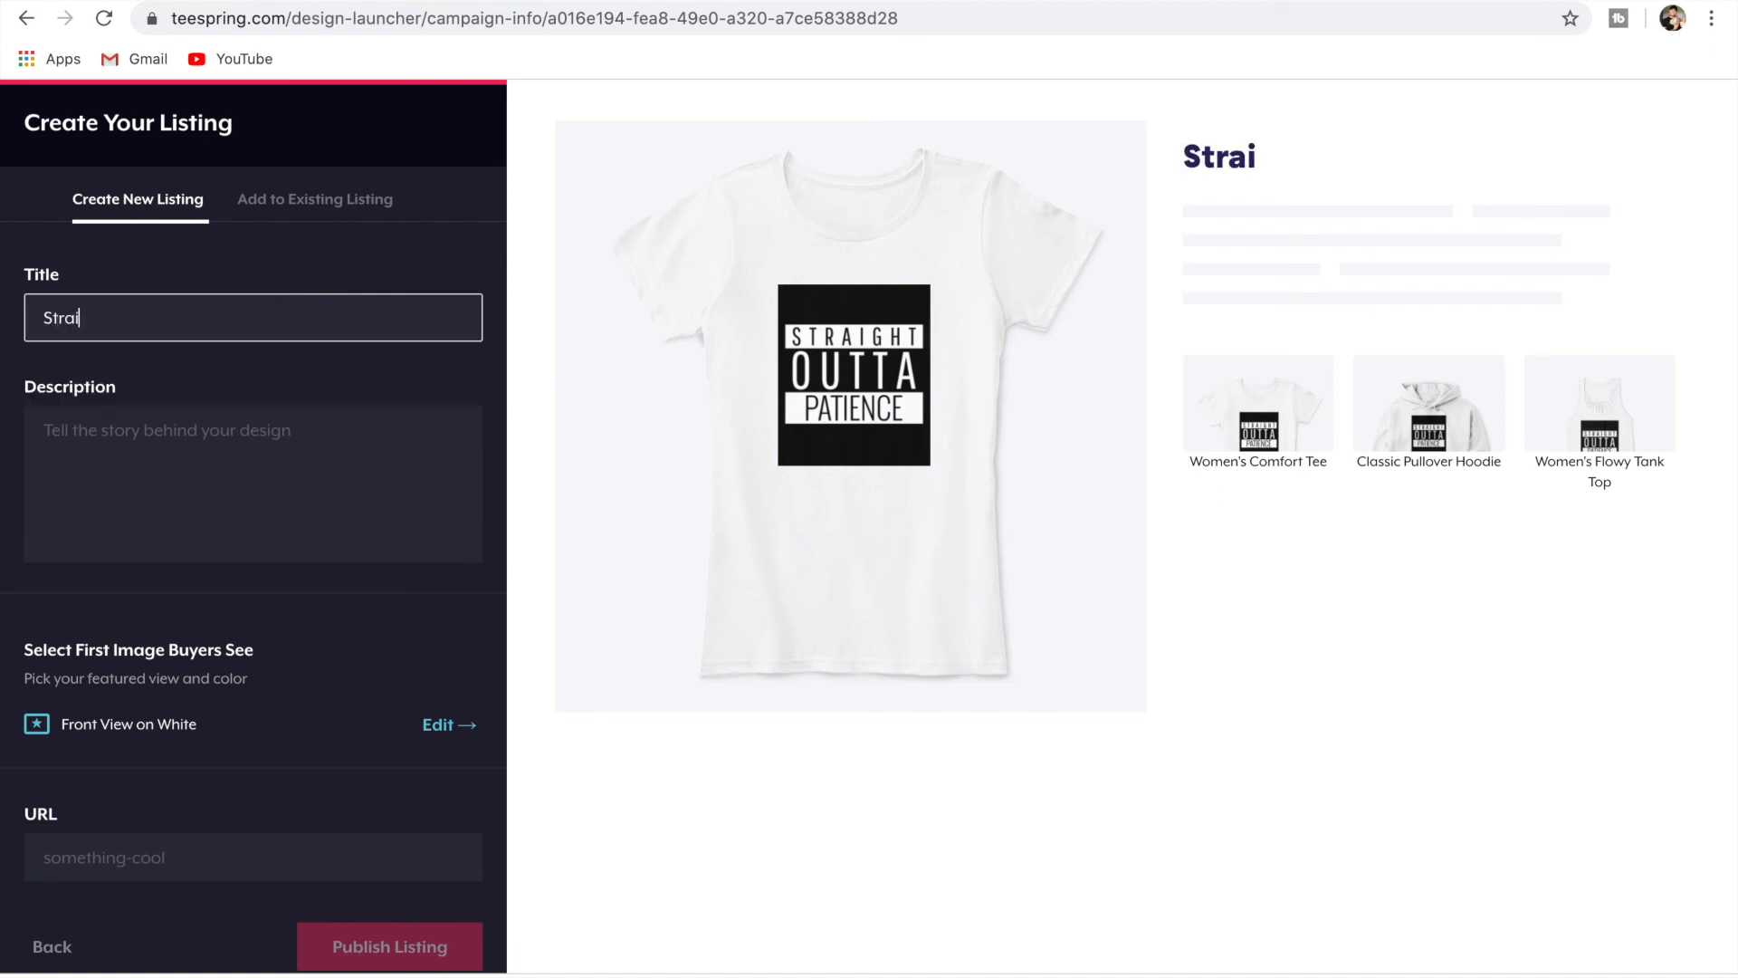
{"action": "type", "text": "ght Outt"}
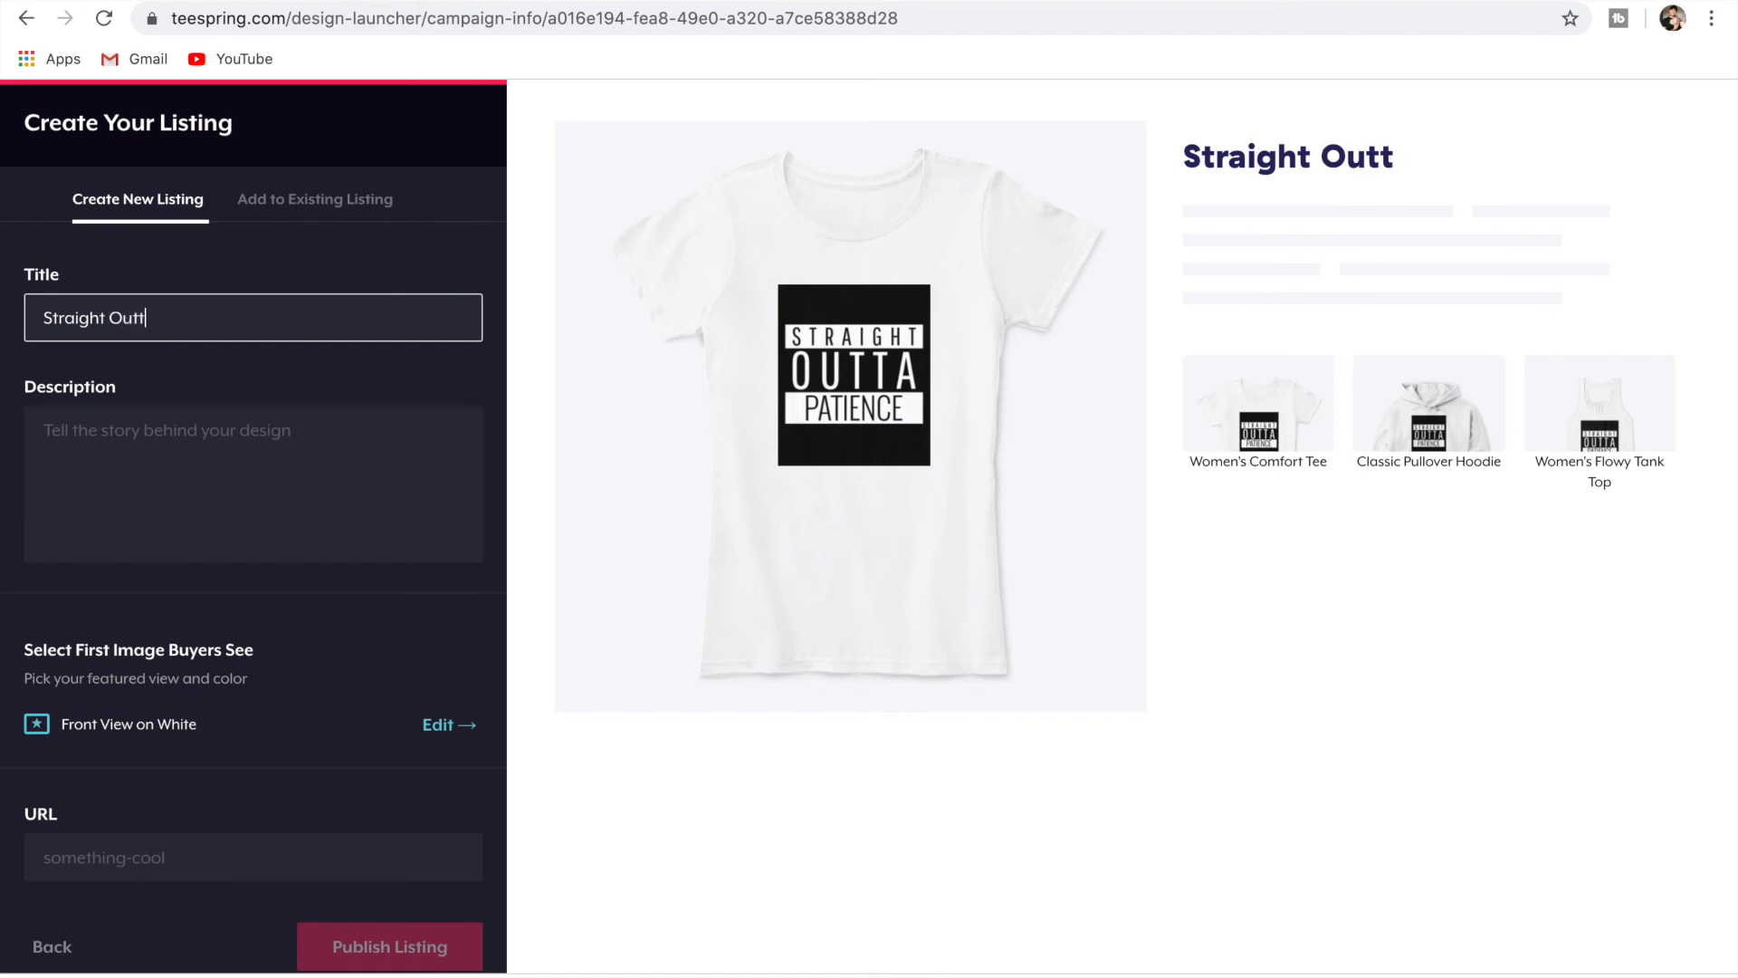
{"action": "type", "text": "a Patience"}
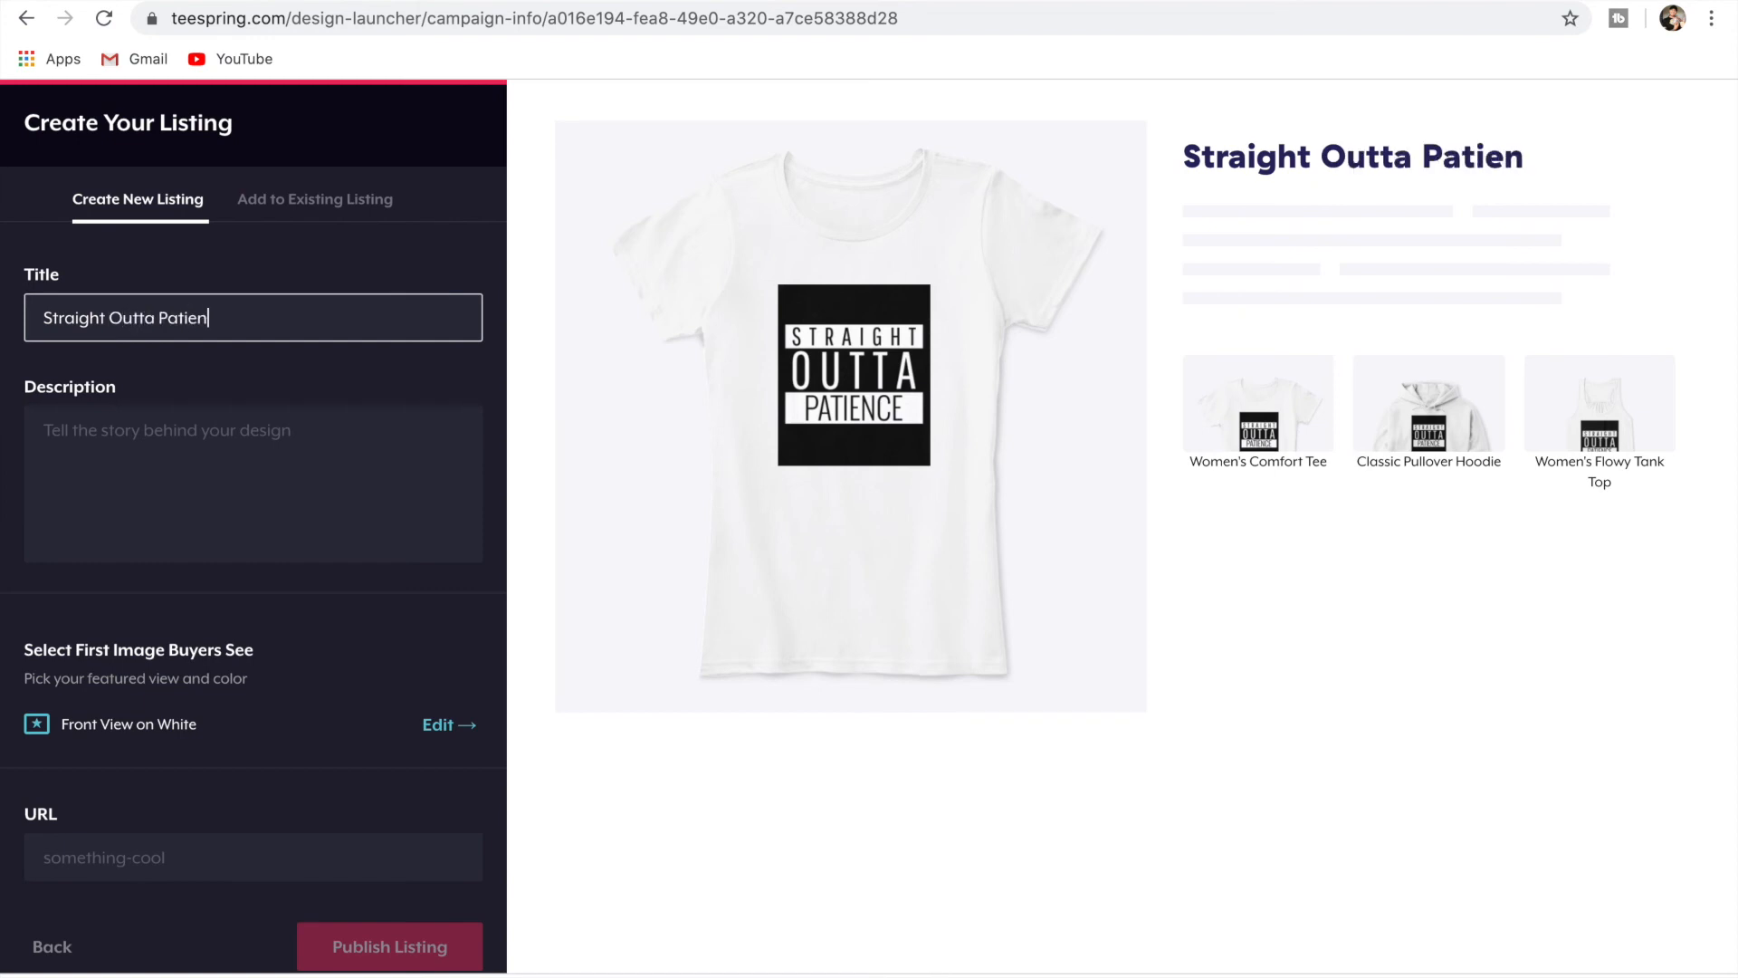
Describe the listing as "A little bit of fun on Mother's day. The perfect gift for every Mom with a short temper.".
{"action": "left_click", "coordinate": [226, 444]}
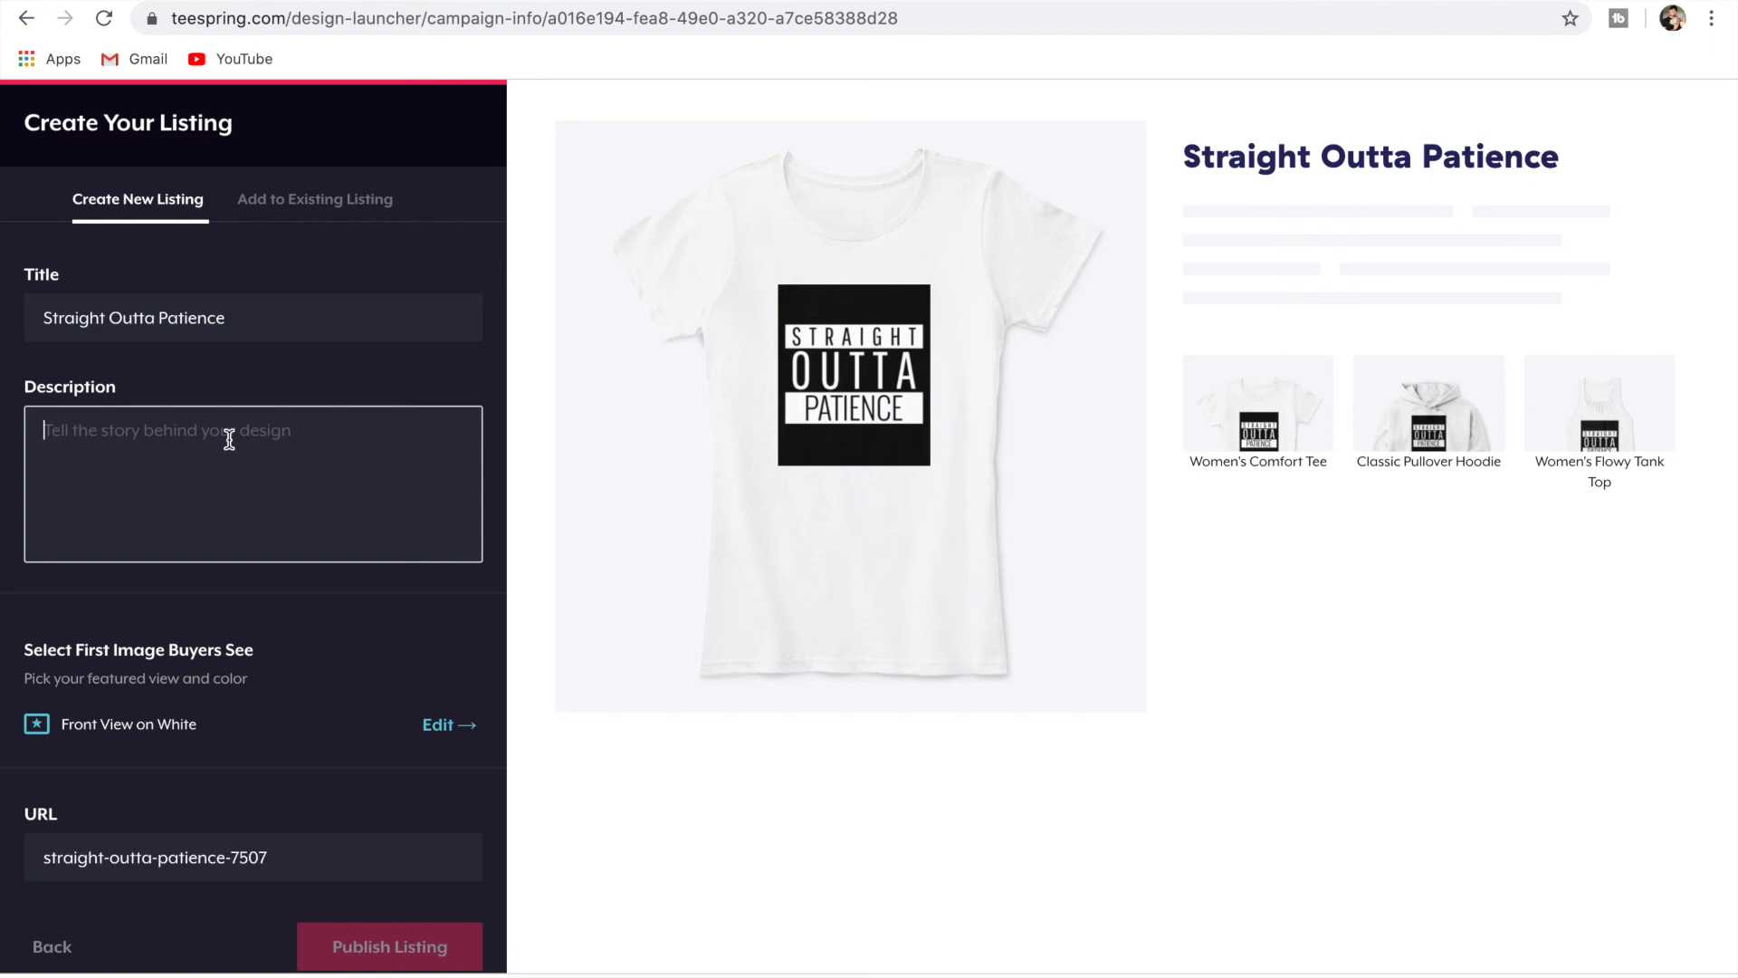
{"action": "type", "text": "A little bit of fun on Mother's day. The perfect gift for every Mom with a short temper."}
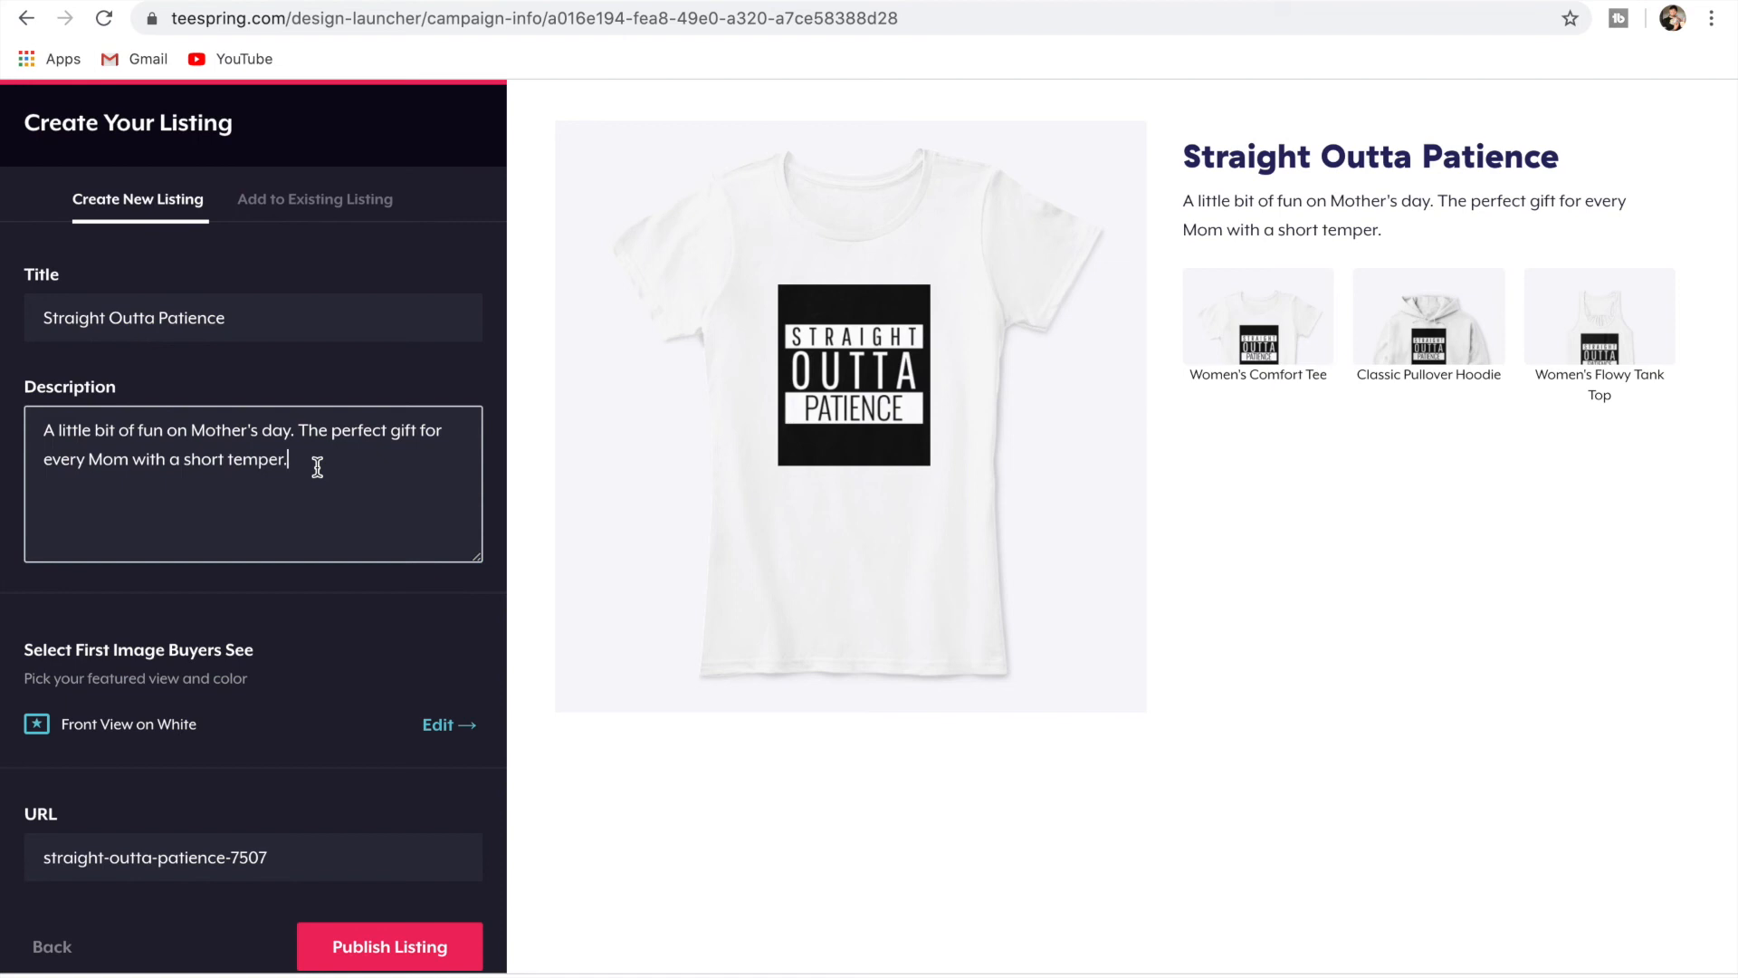
{"action": "scroll", "coordinate": [360, 464], "scroll_direction": "down", "scroll_amount": 1}
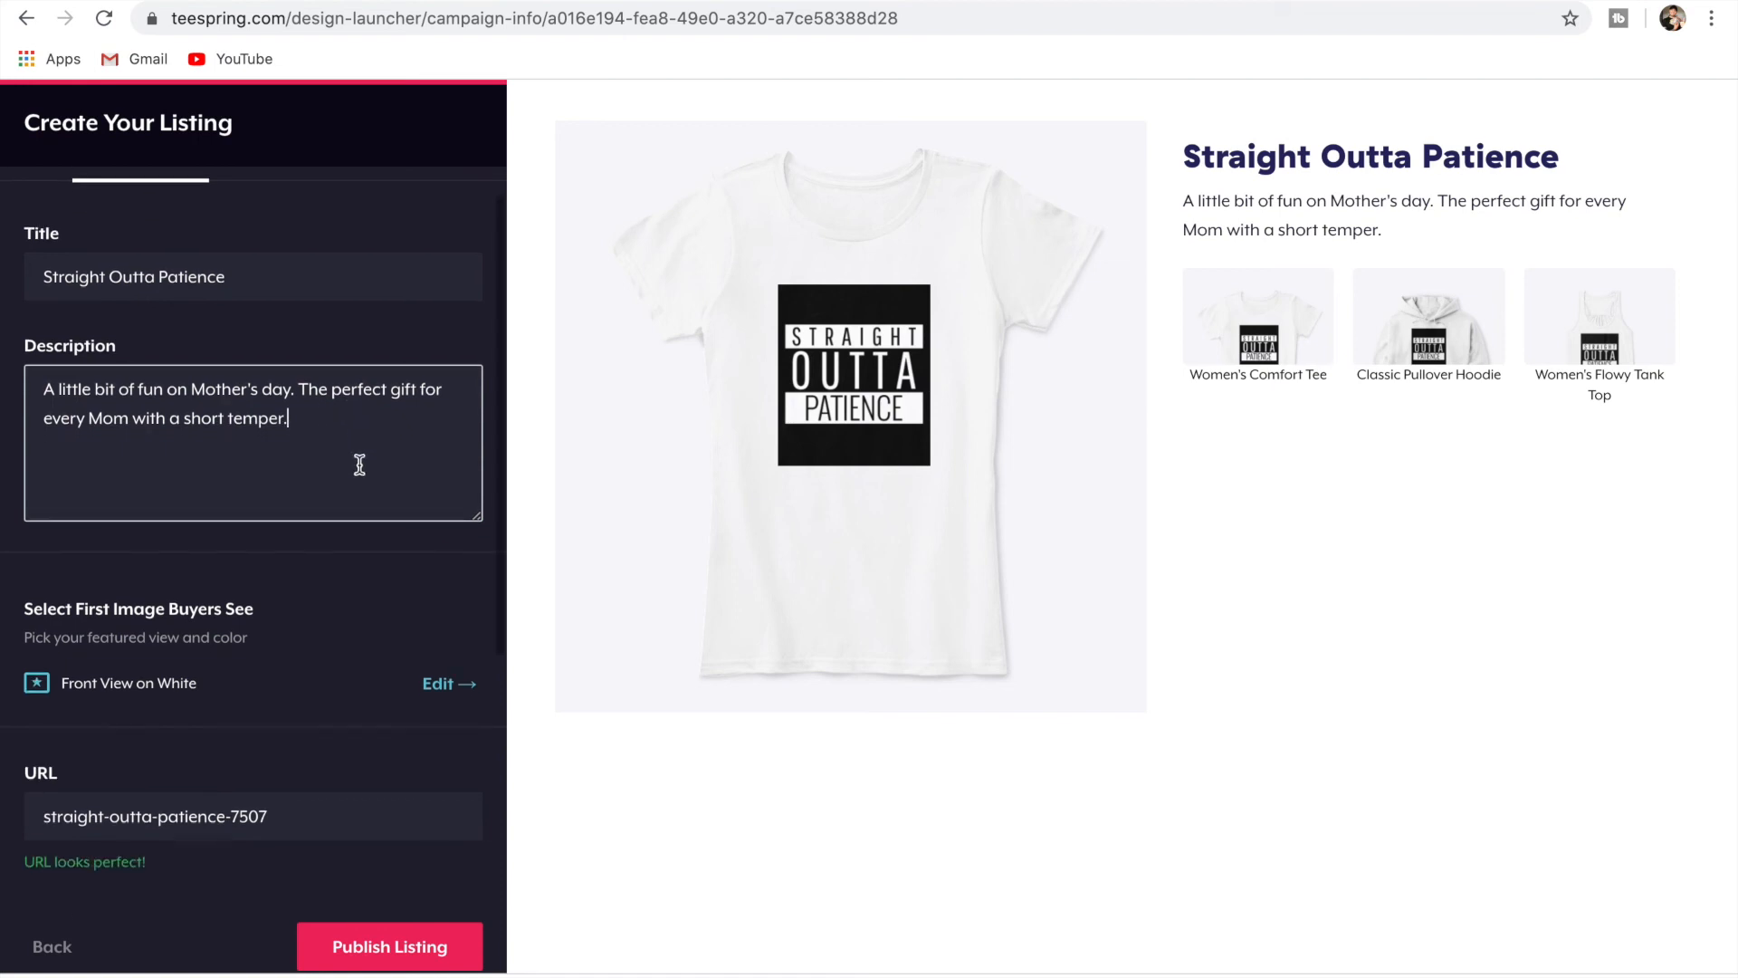
Add a second description paragraph: "Choose your size and color then hit BUY IT NOW to place your order.".
{"action": "key", "text": "Return"}
{"action": "key", "text": "Return"}
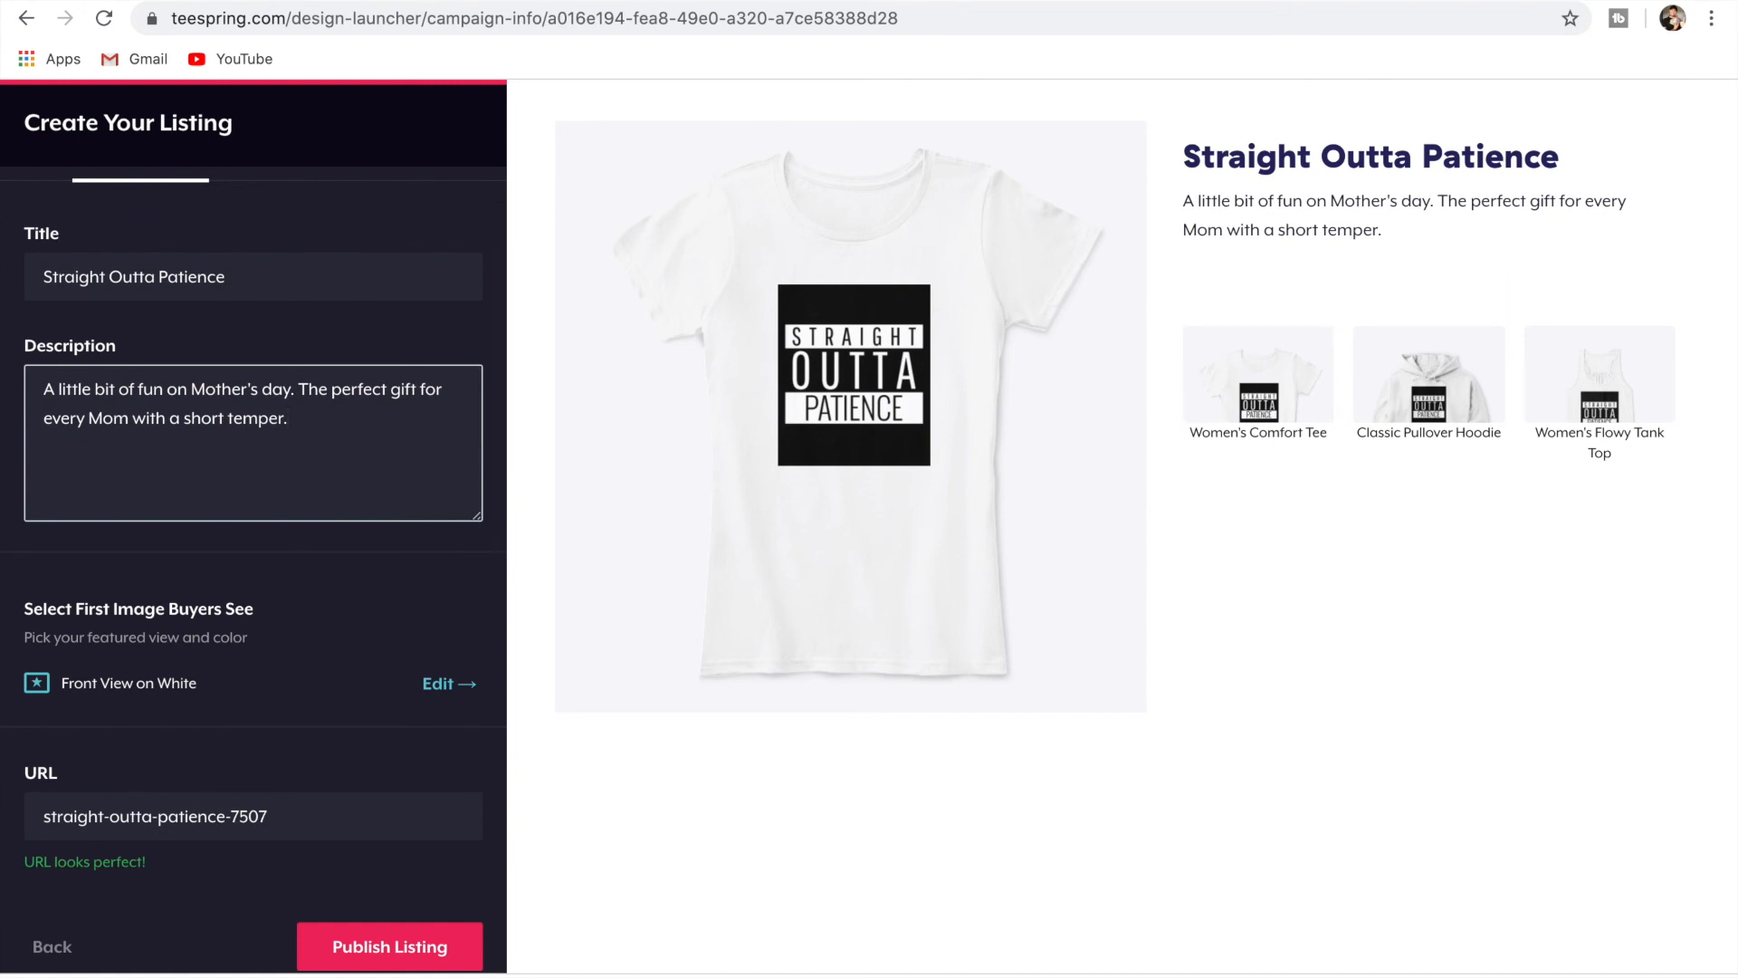
{"action": "type", "text": "Choose your size and color"}
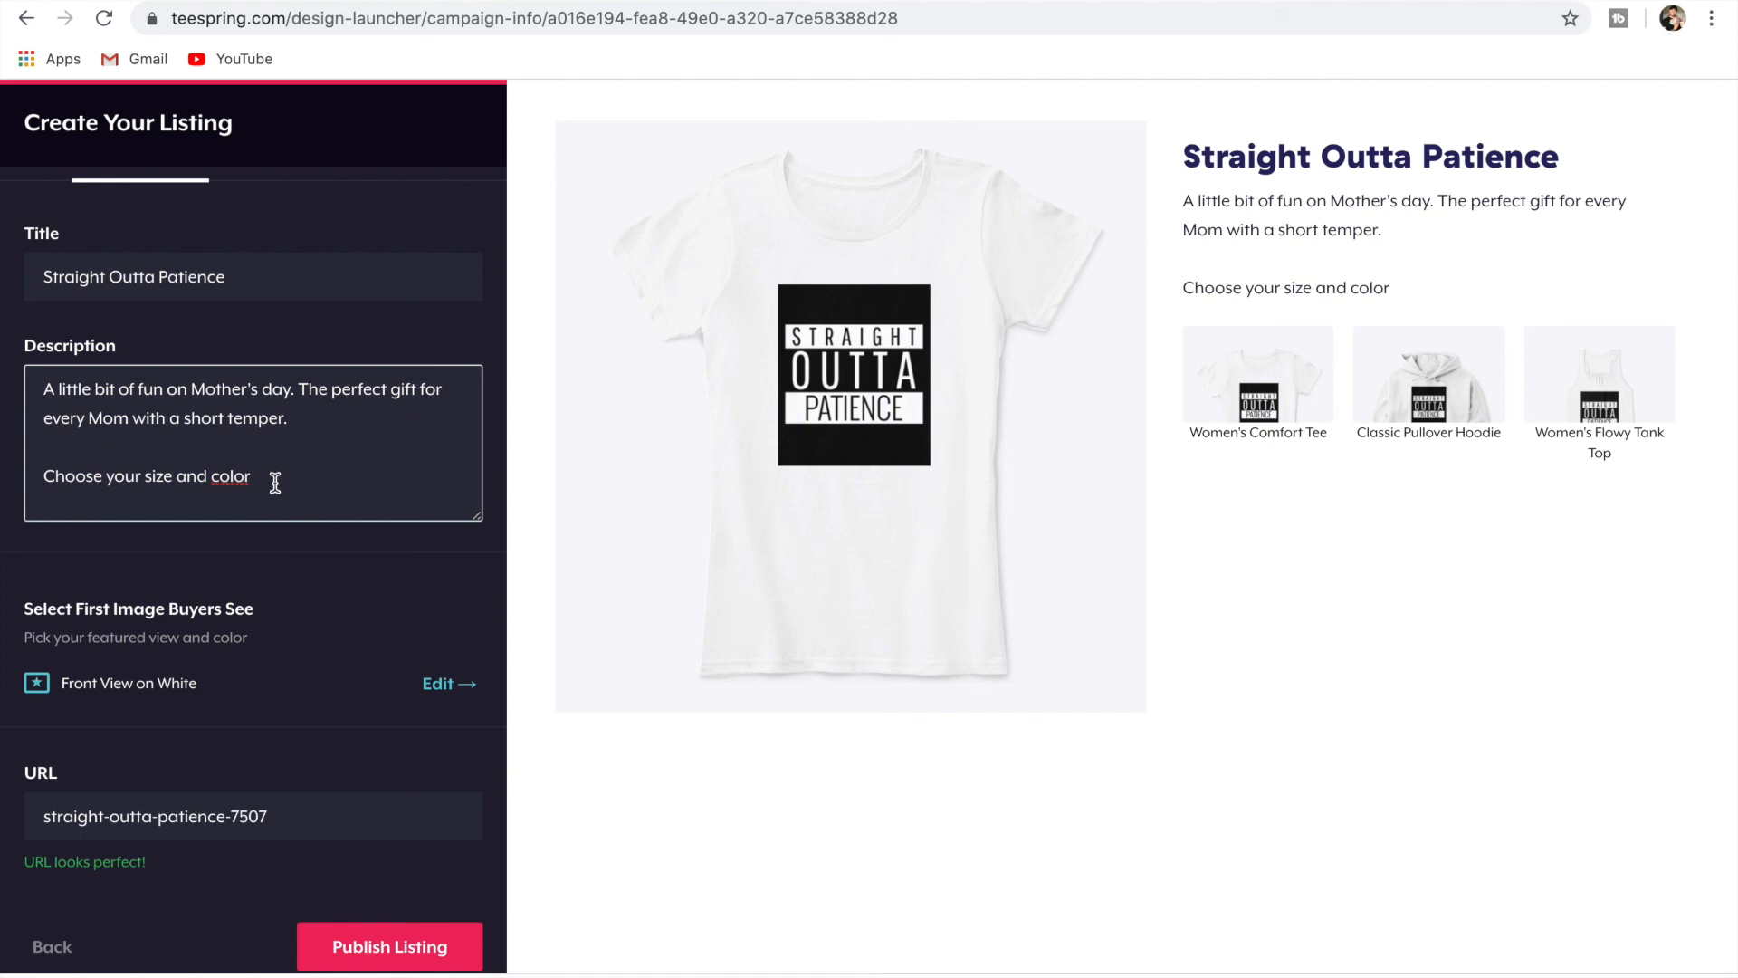
{"action": "type", "text": "then hit BUY IT NOW to place your order."}
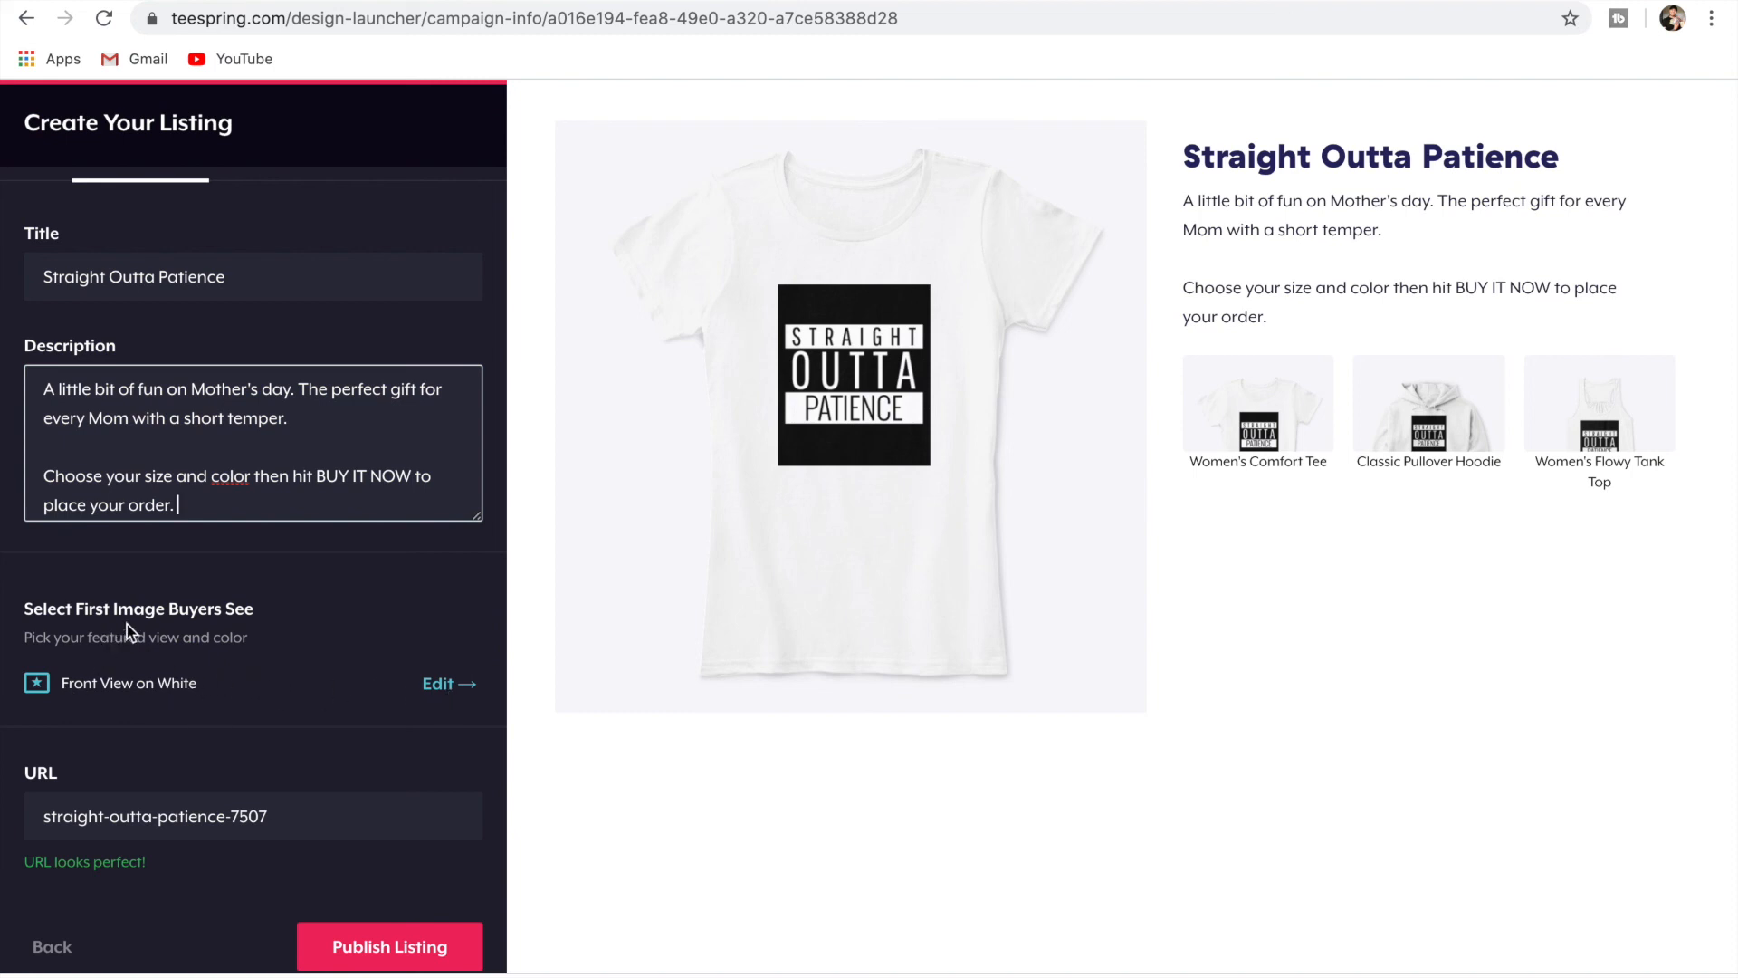
Set the featured background color of the first image buyers see to black.
{"action": "left_click", "coordinate": [441, 686]}
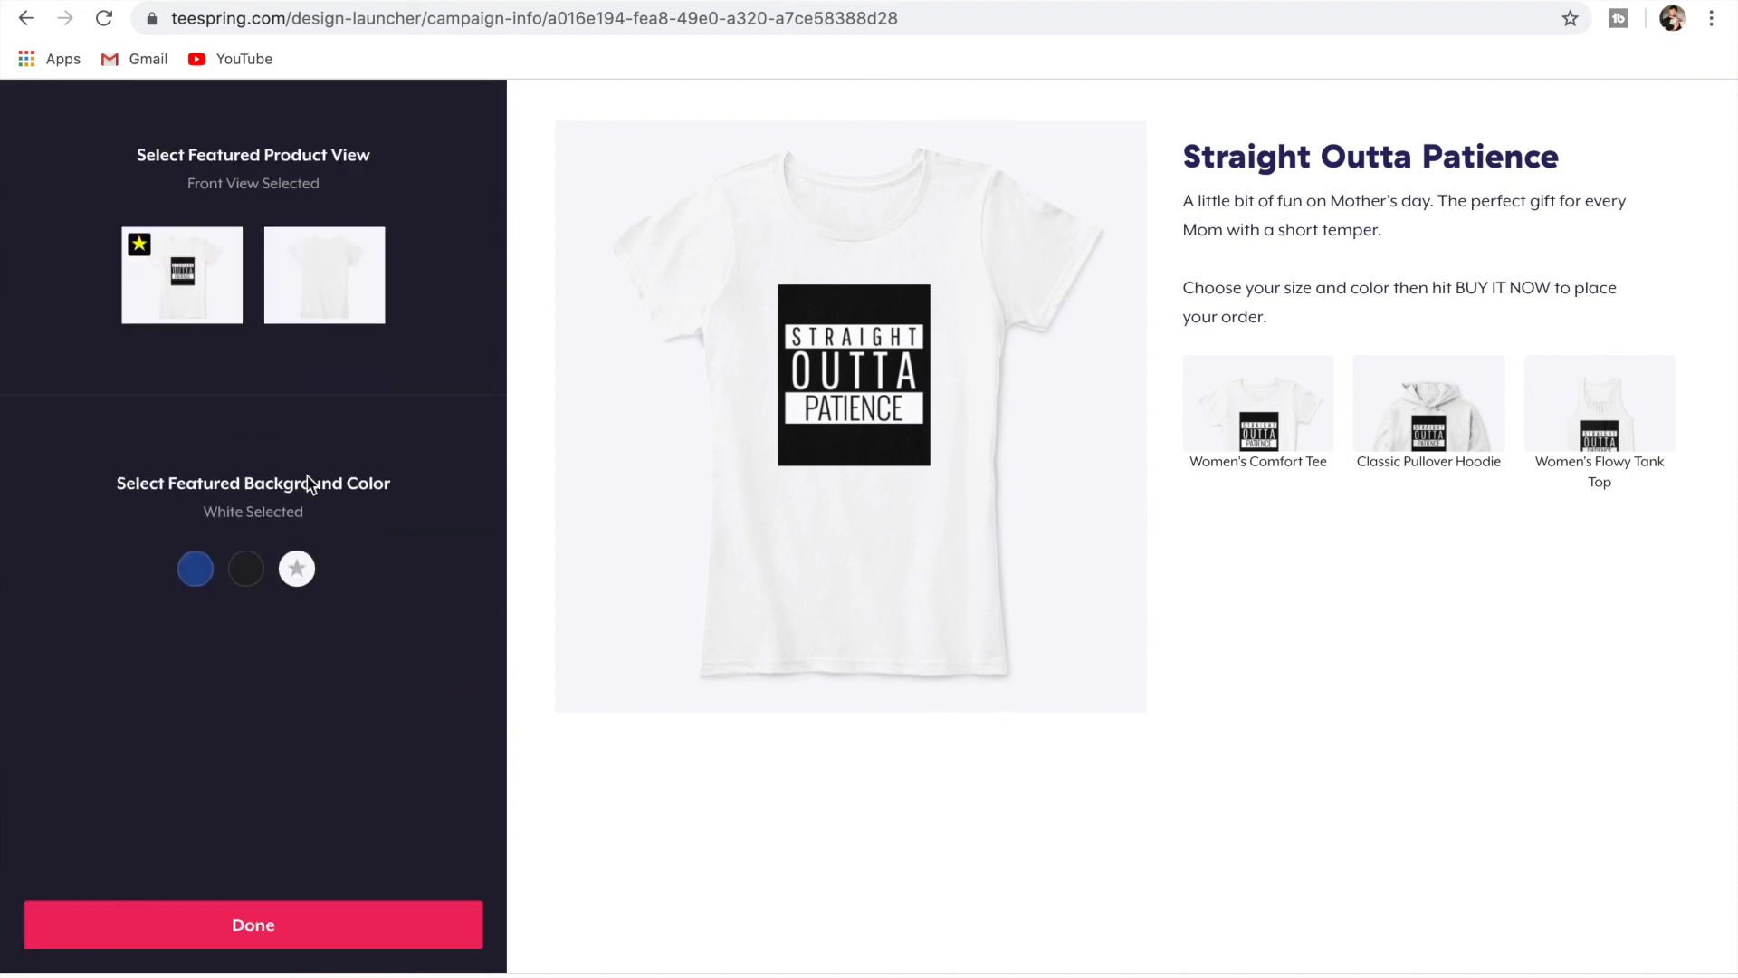
{"action": "left_click", "coordinate": [246, 571]}
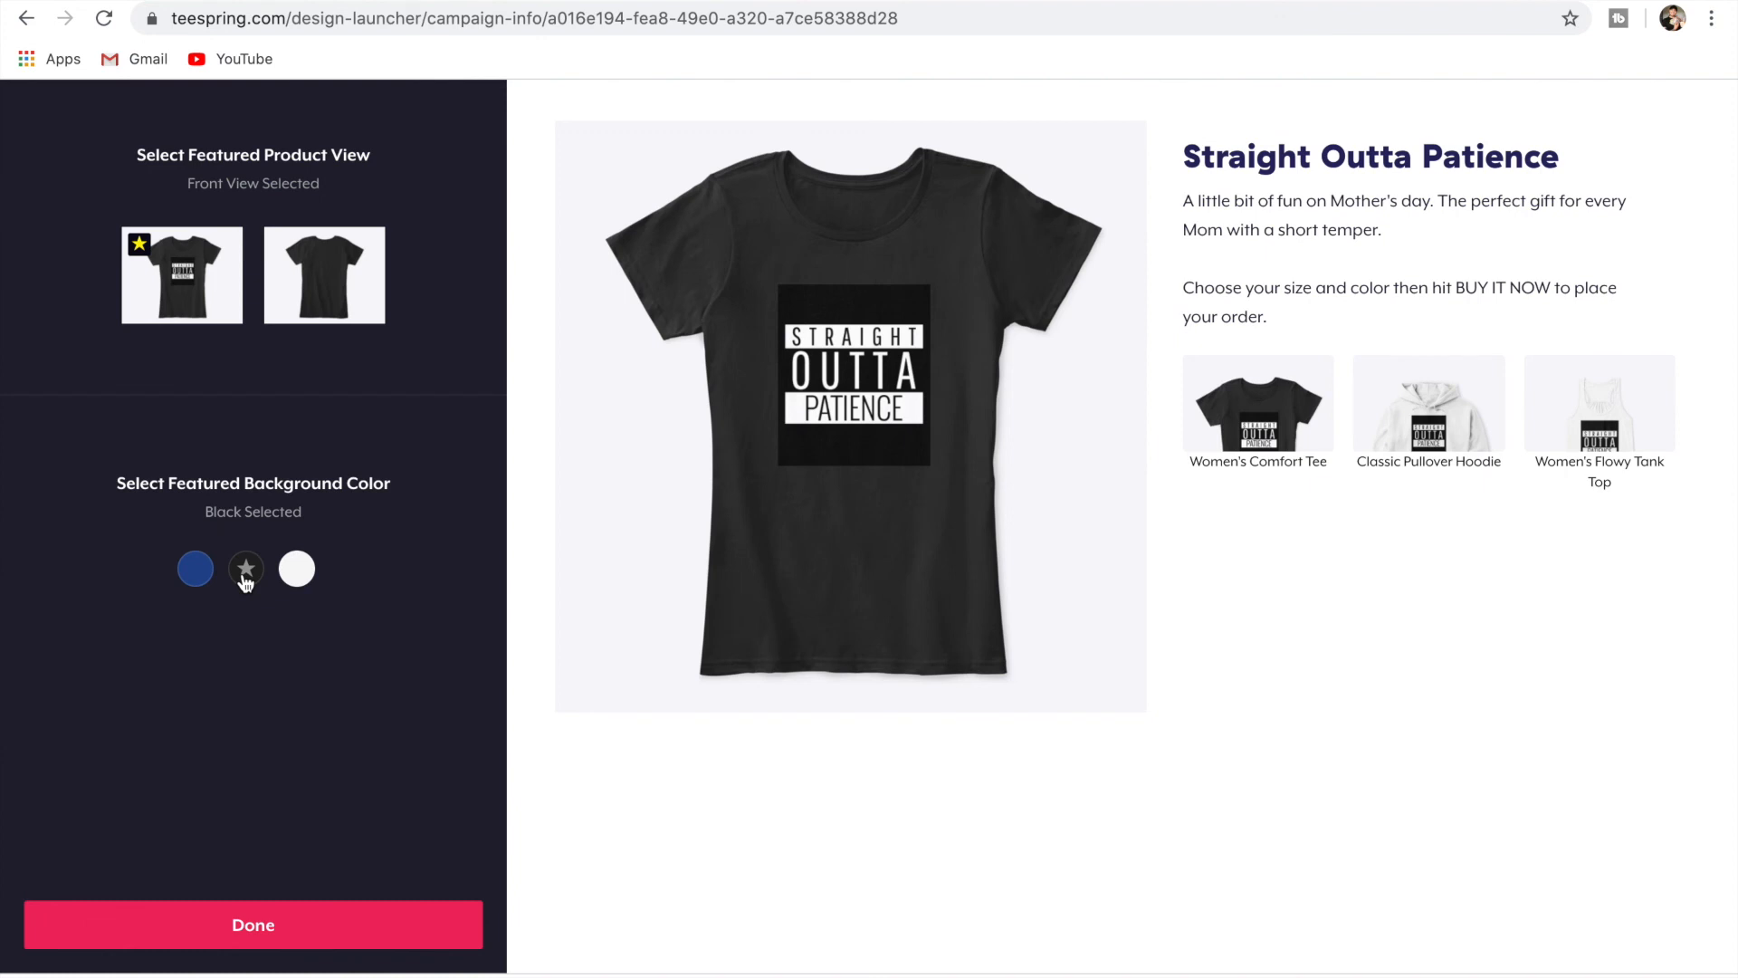
{"action": "left_click", "coordinate": [330, 930]}
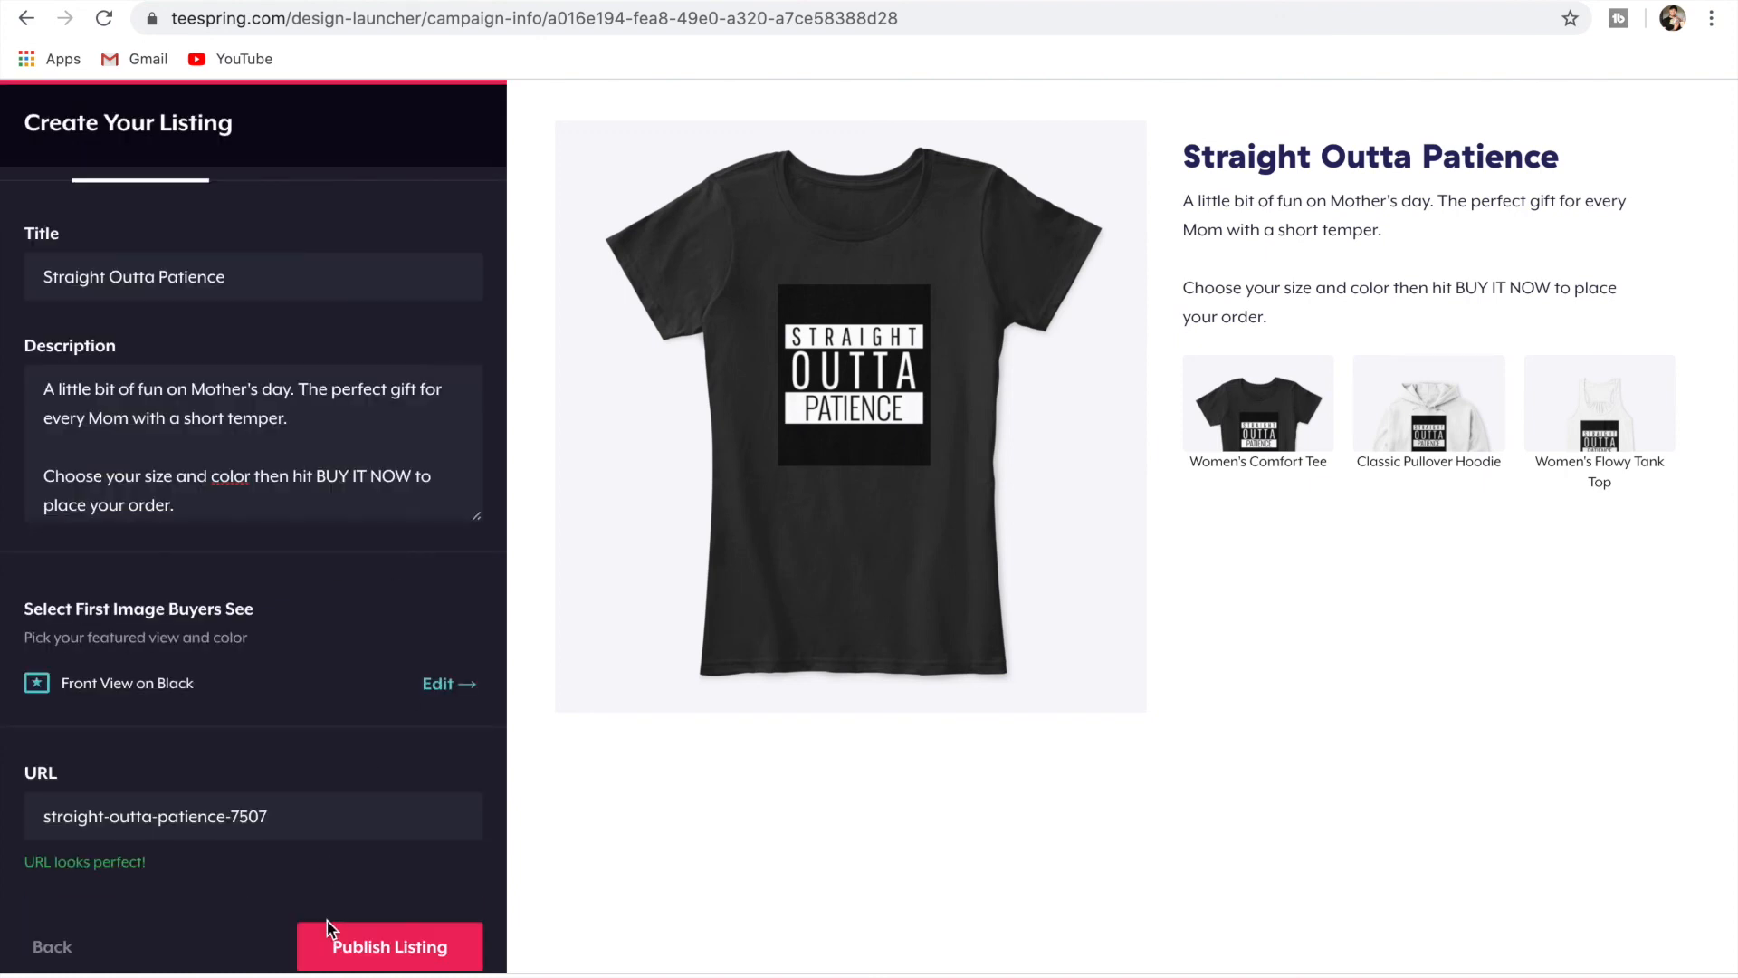
Choose "I'll add it later" for adding the product to an existing store and publish the listing.
{"action": "scroll", "coordinate": [335, 661], "scroll_direction": "down", "scroll_amount": 2}
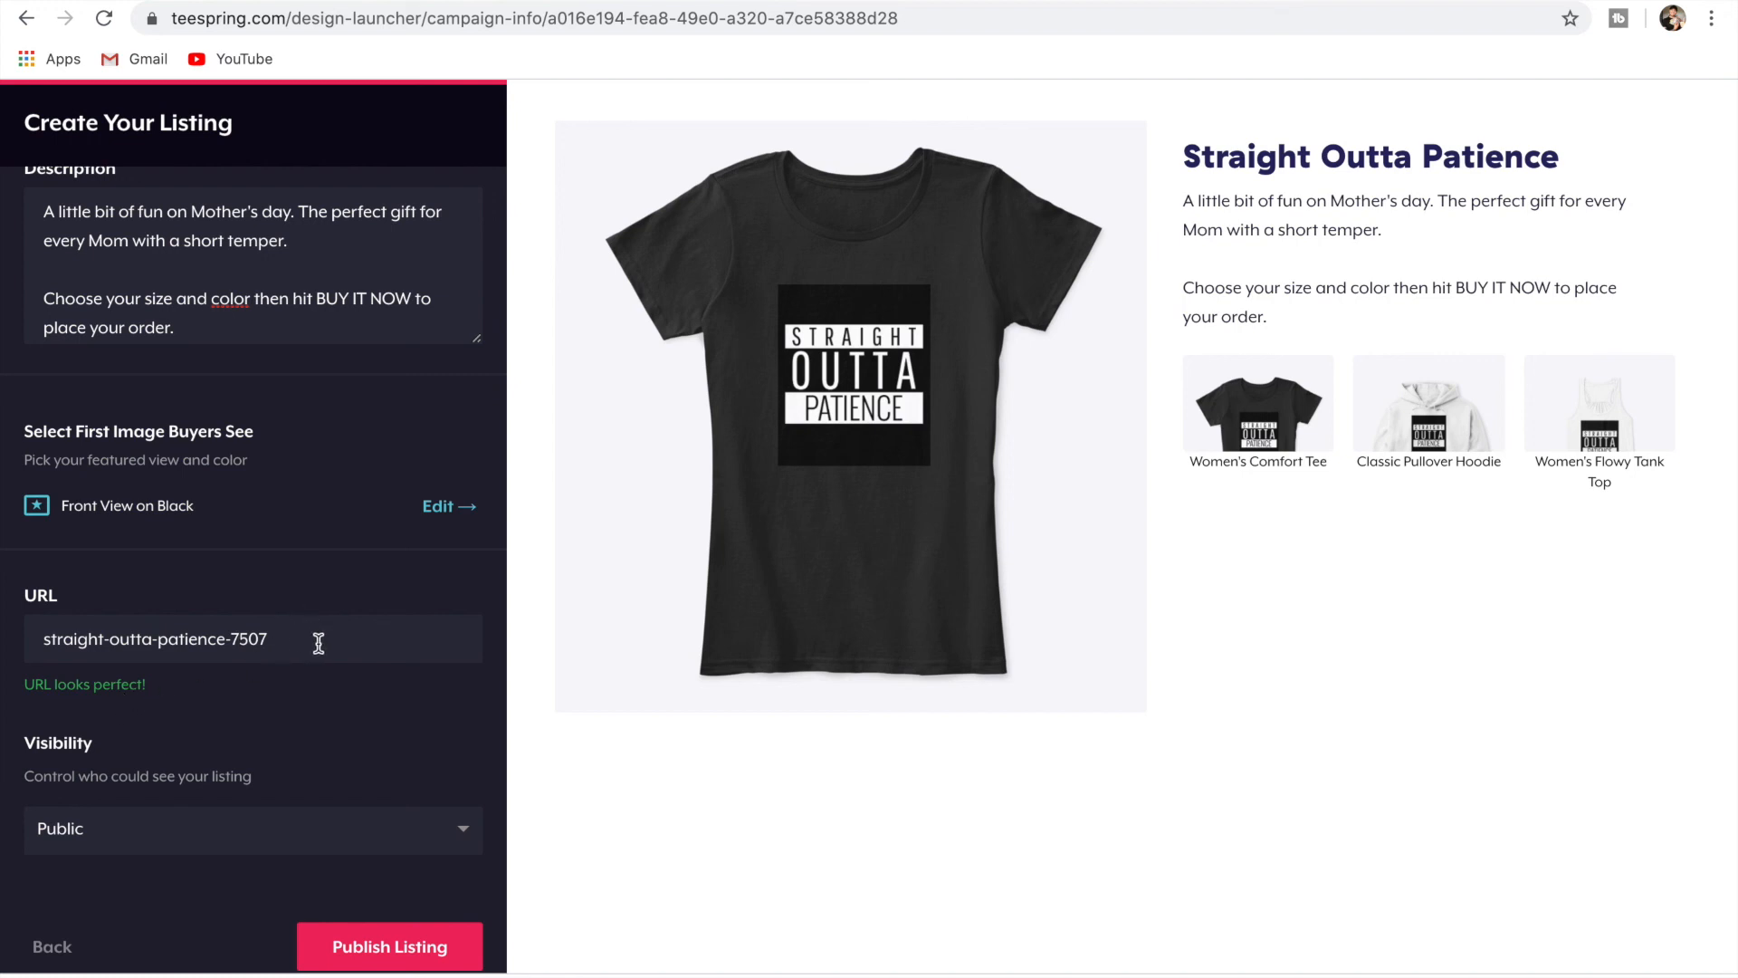
{"action": "scroll", "coordinate": [318, 643], "scroll_direction": "down", "scroll_amount": 3}
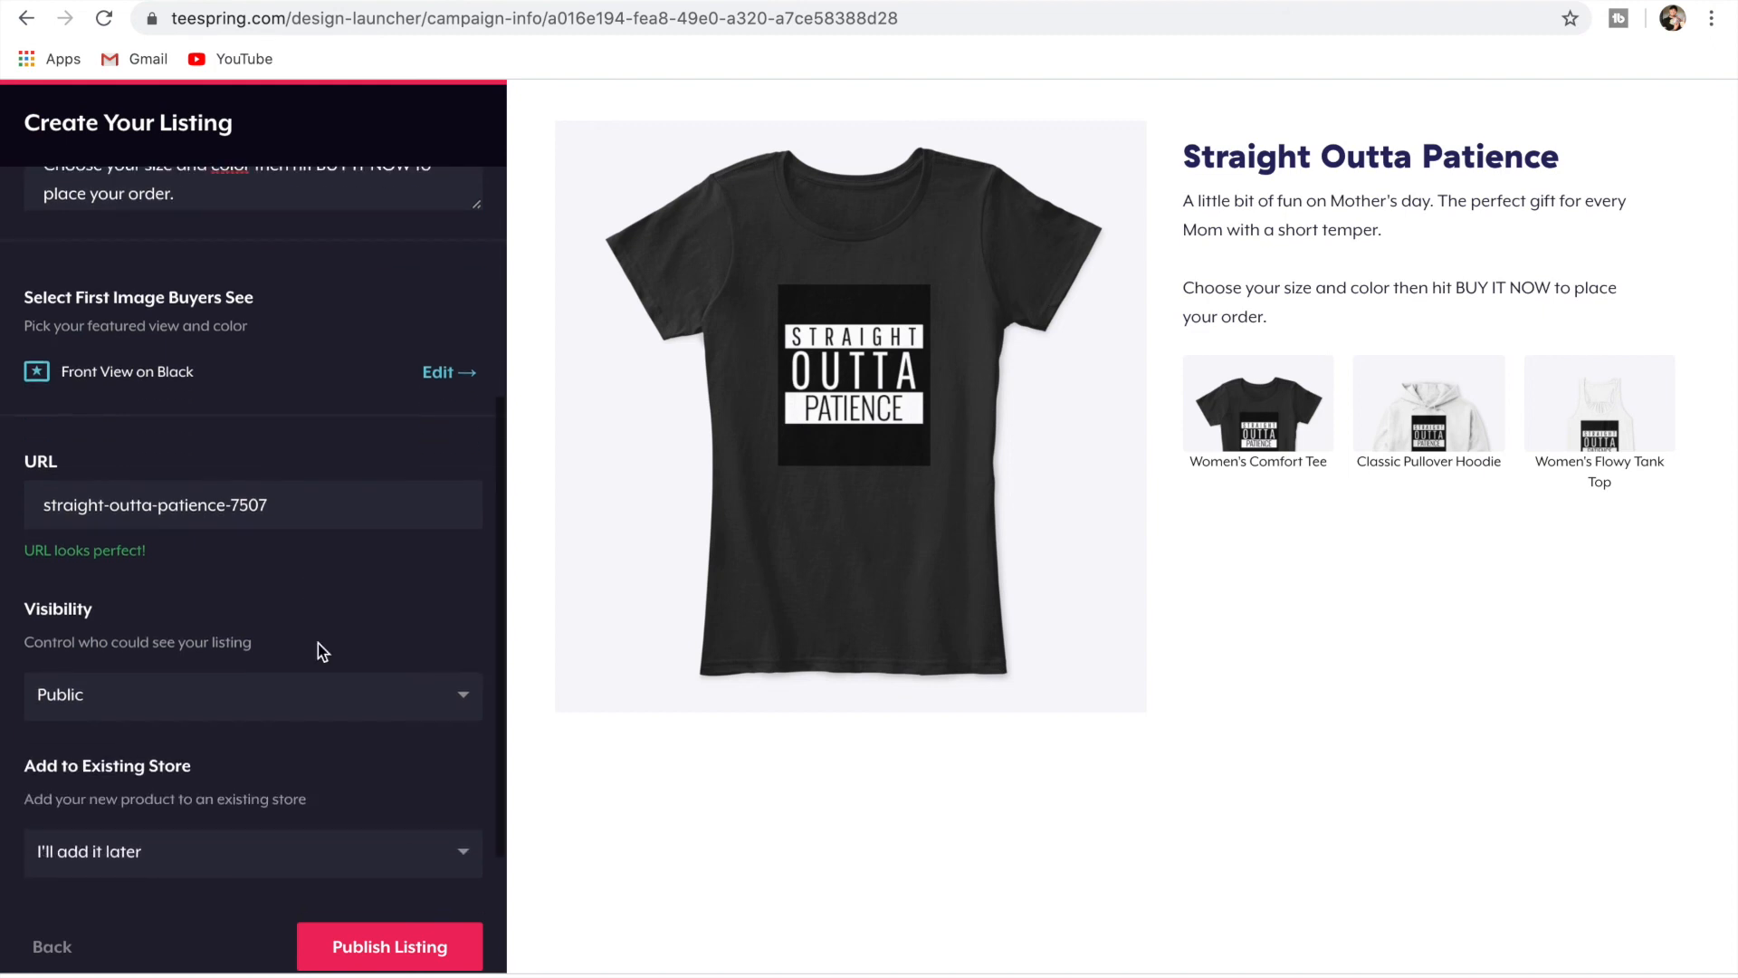
{"action": "scroll", "coordinate": [295, 535], "scroll_direction": "down", "scroll_amount": 1}
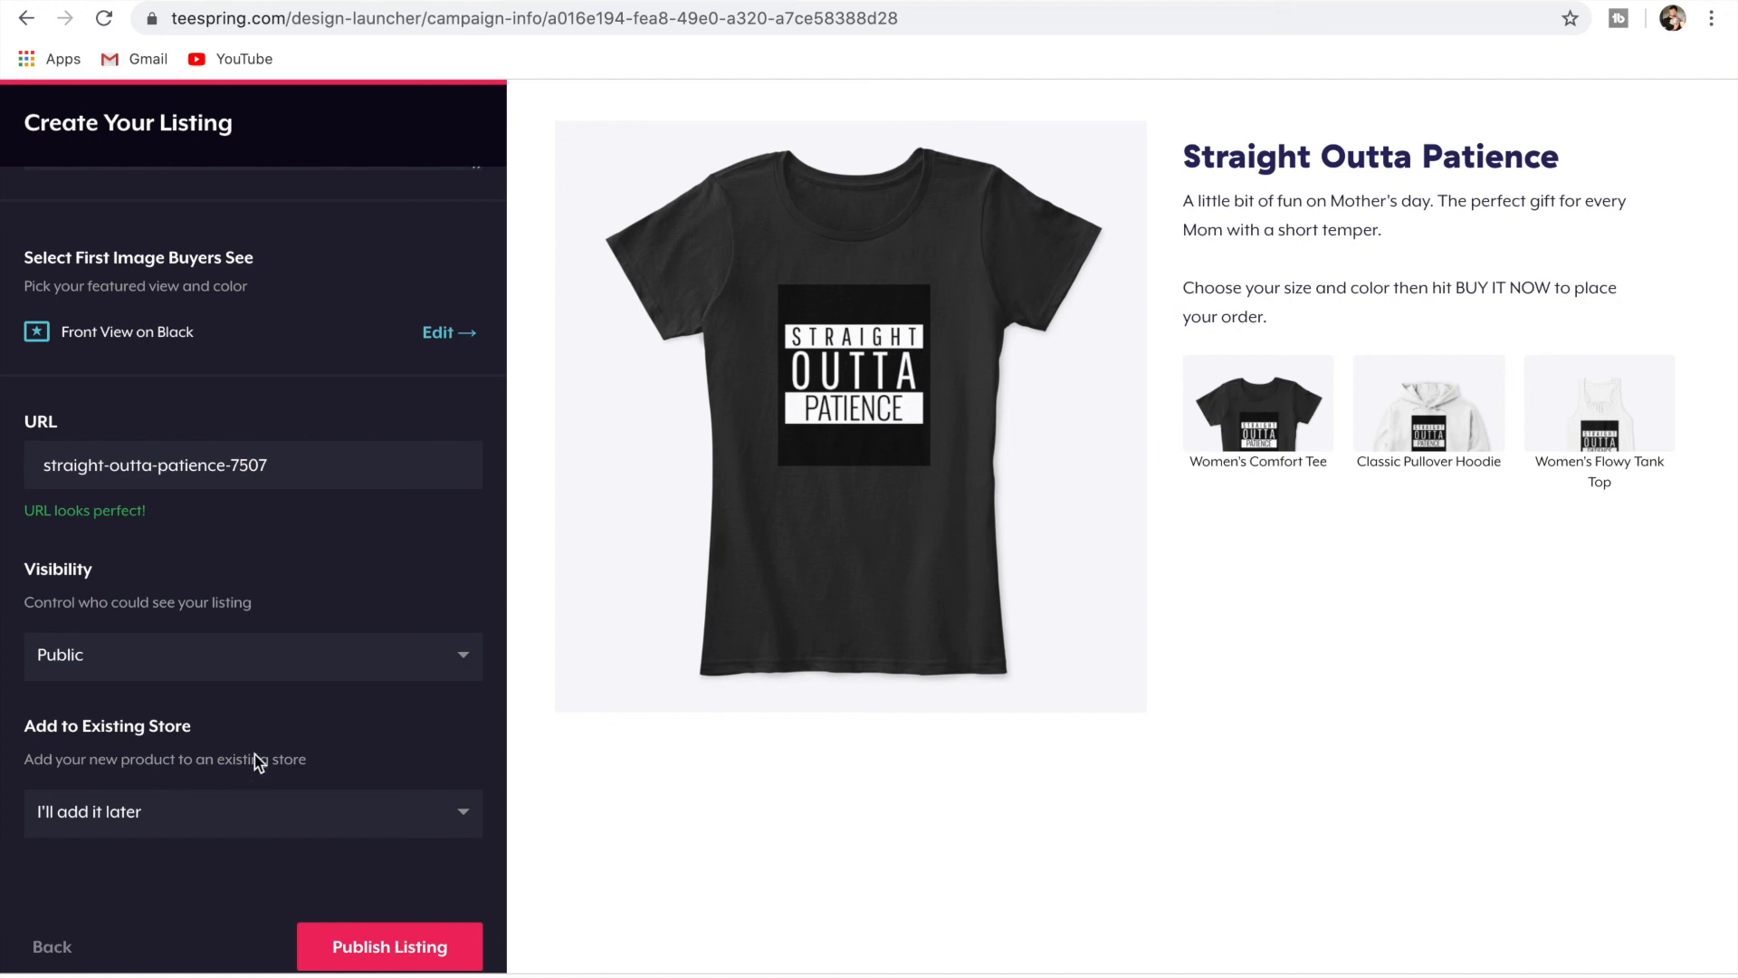
{"action": "left_click", "coordinate": [363, 813]}
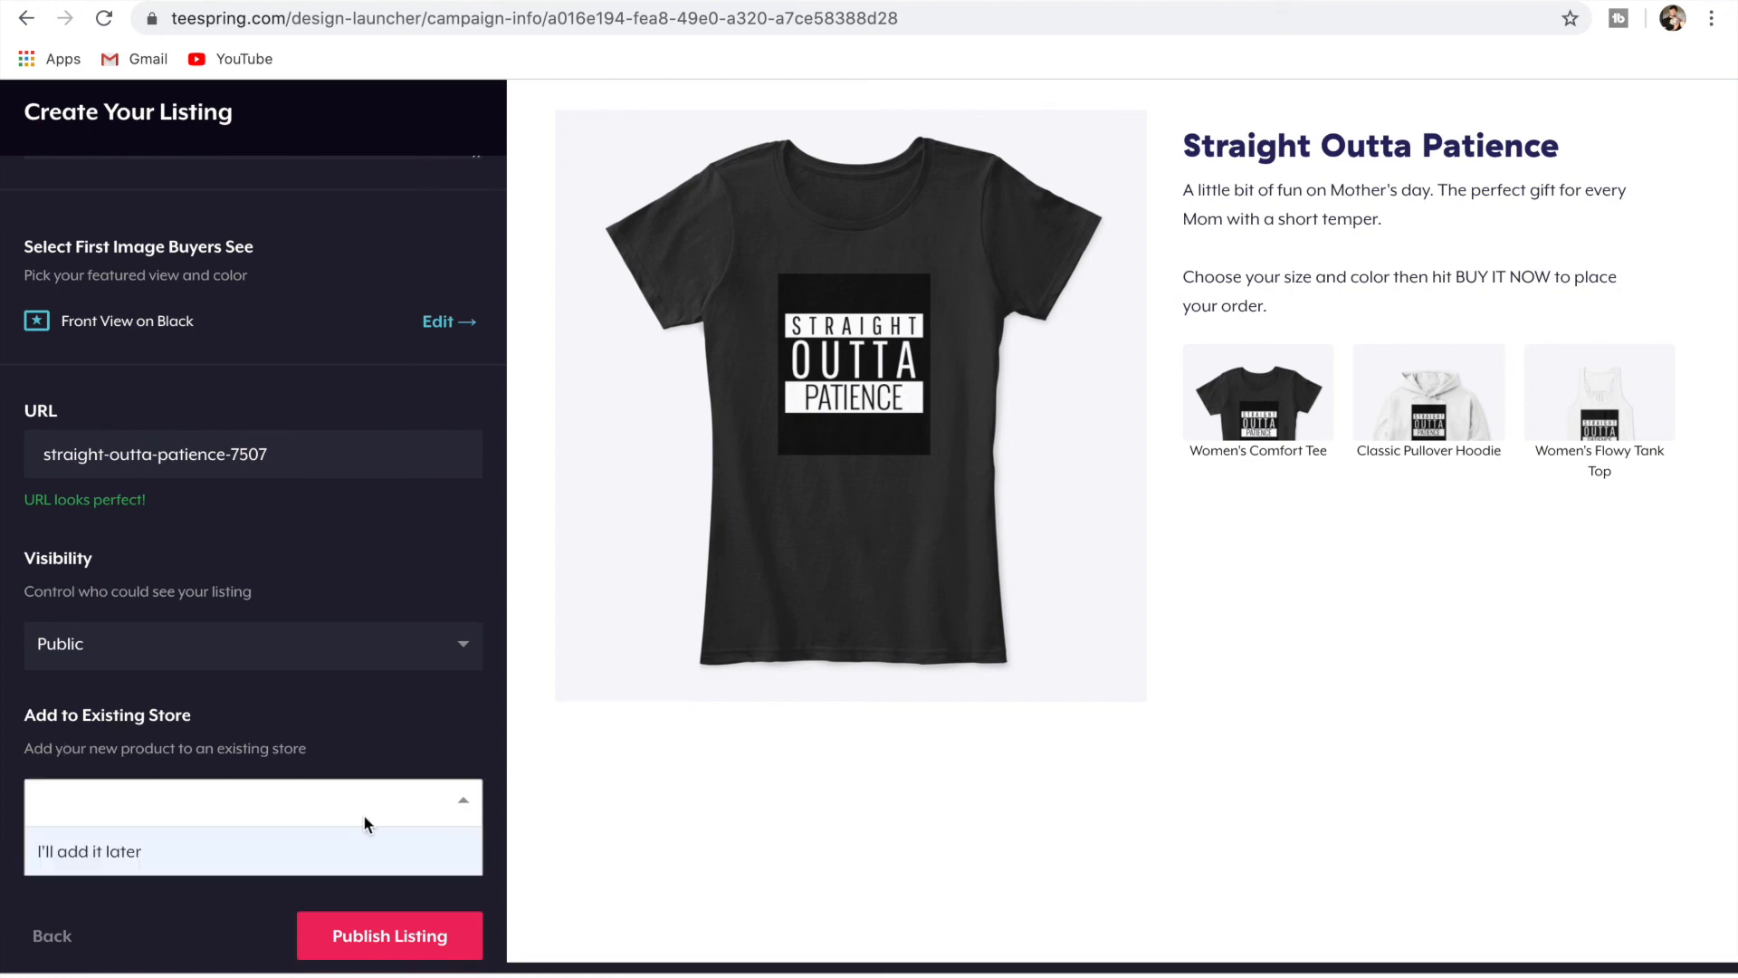
{"action": "left_click", "coordinate": [267, 847]}
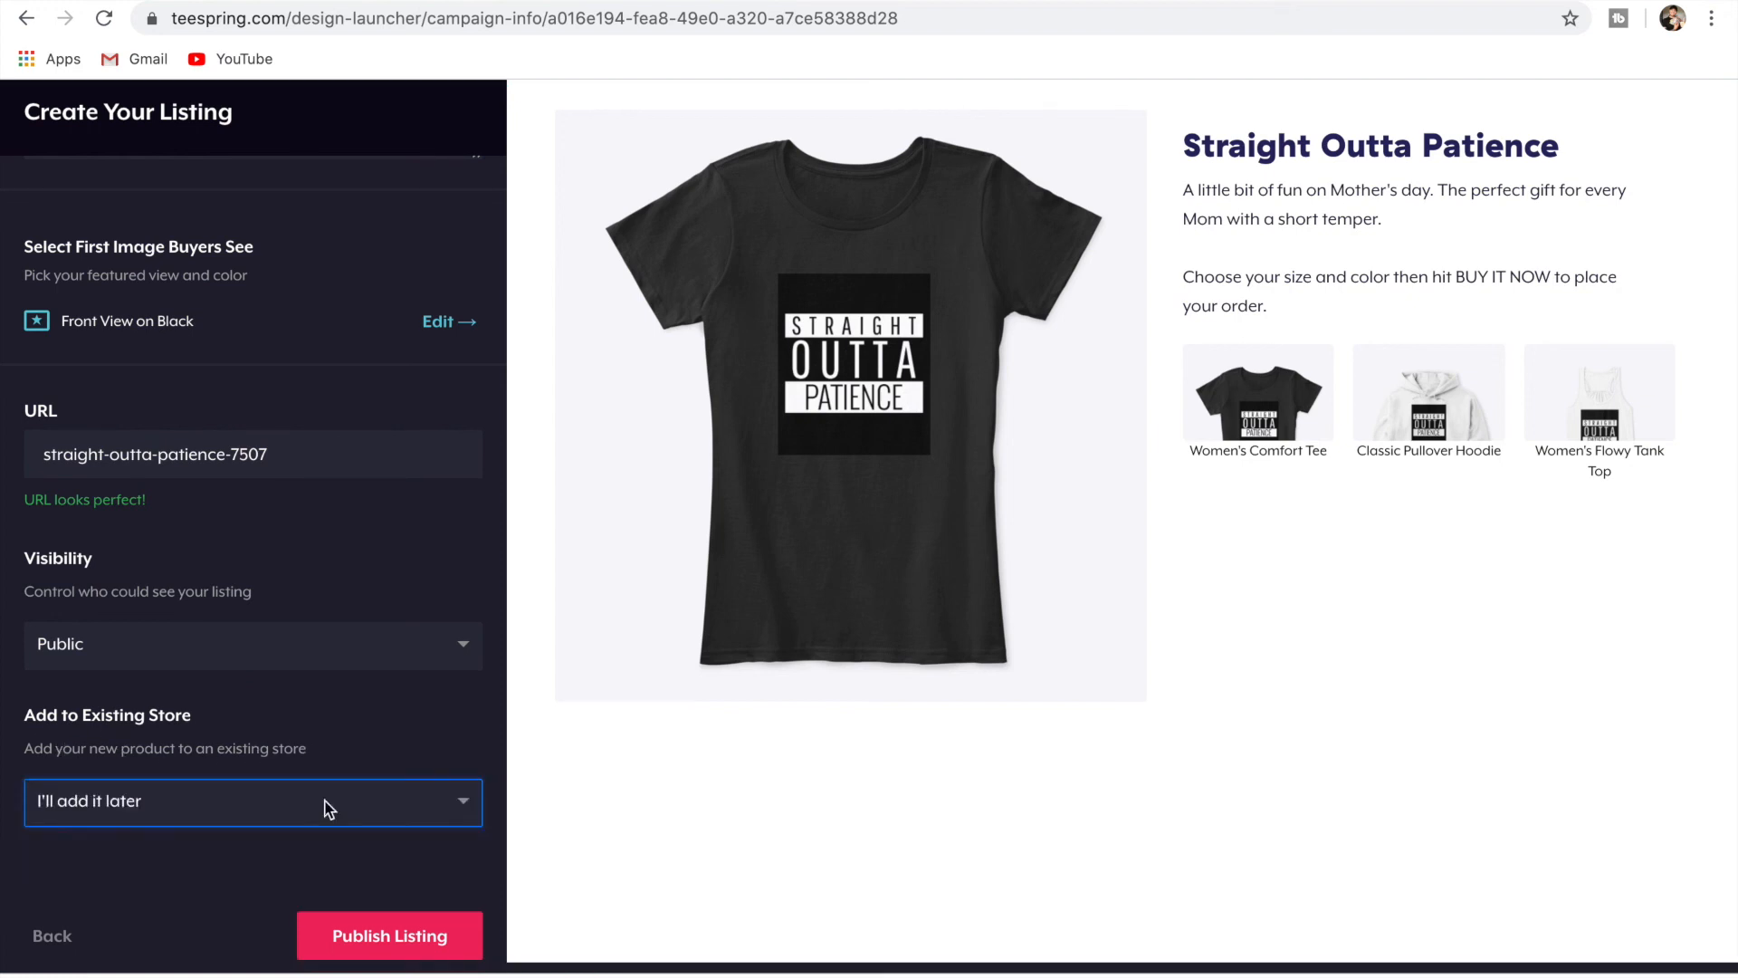
{"action": "scroll", "coordinate": [329, 809], "scroll_direction": "down", "scroll_amount": 1}
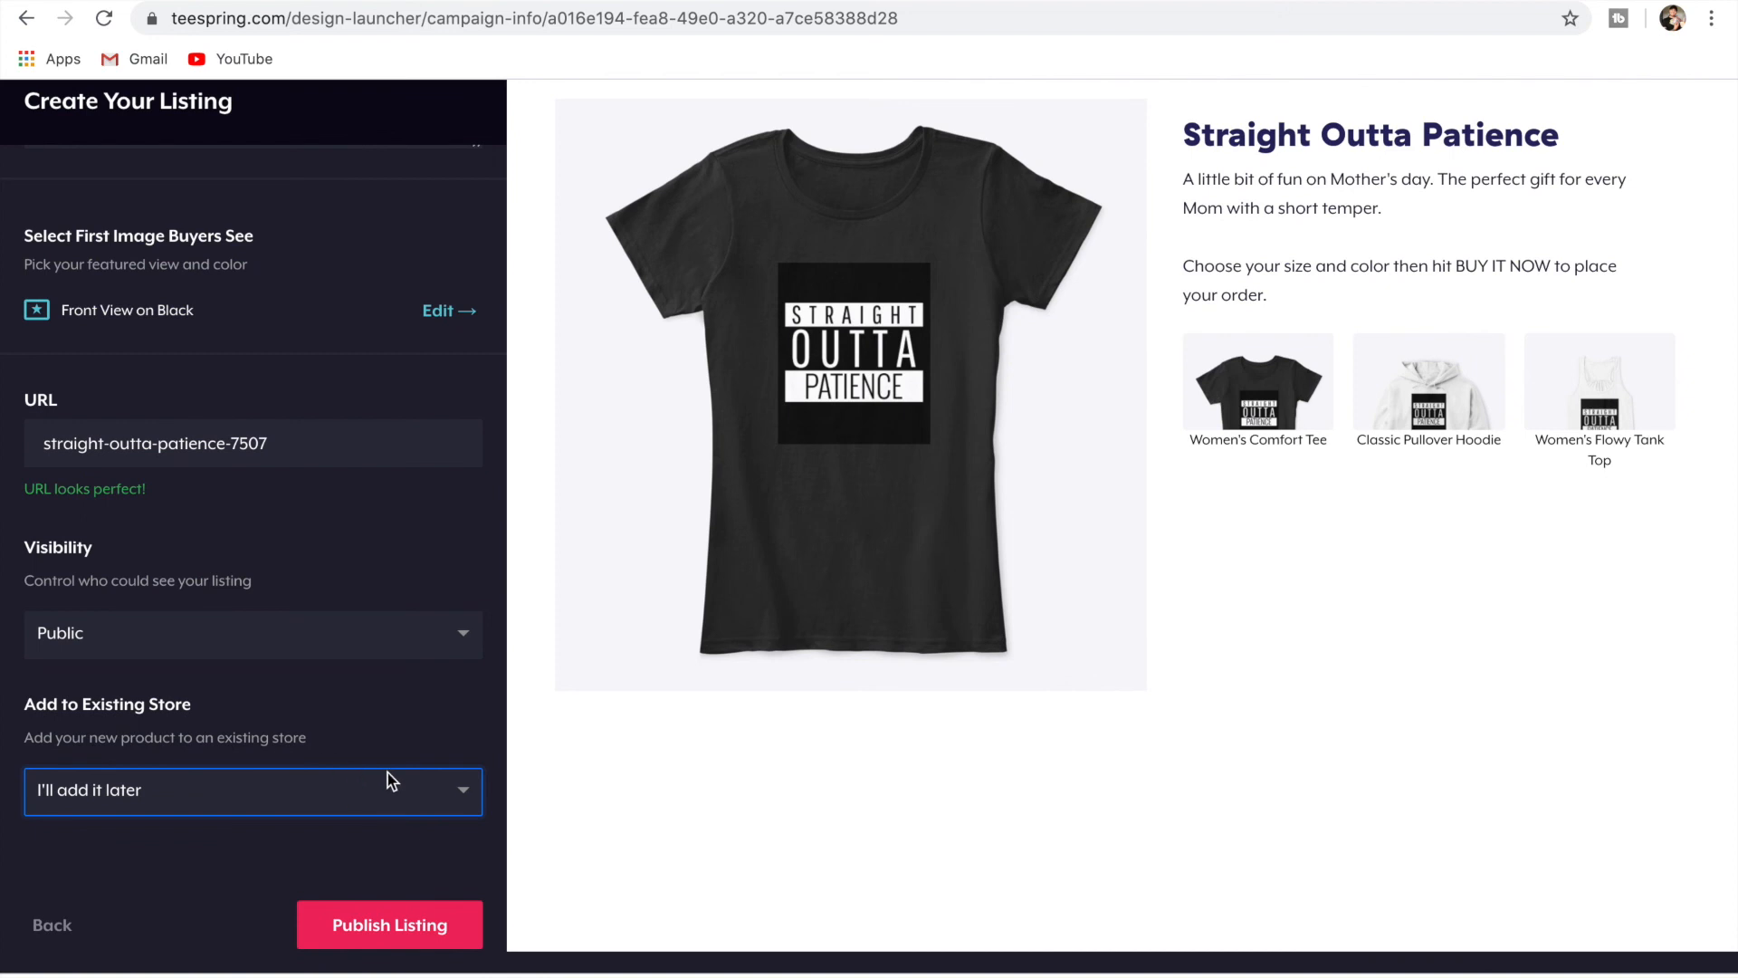
{"action": "left_click", "coordinate": [384, 926]}
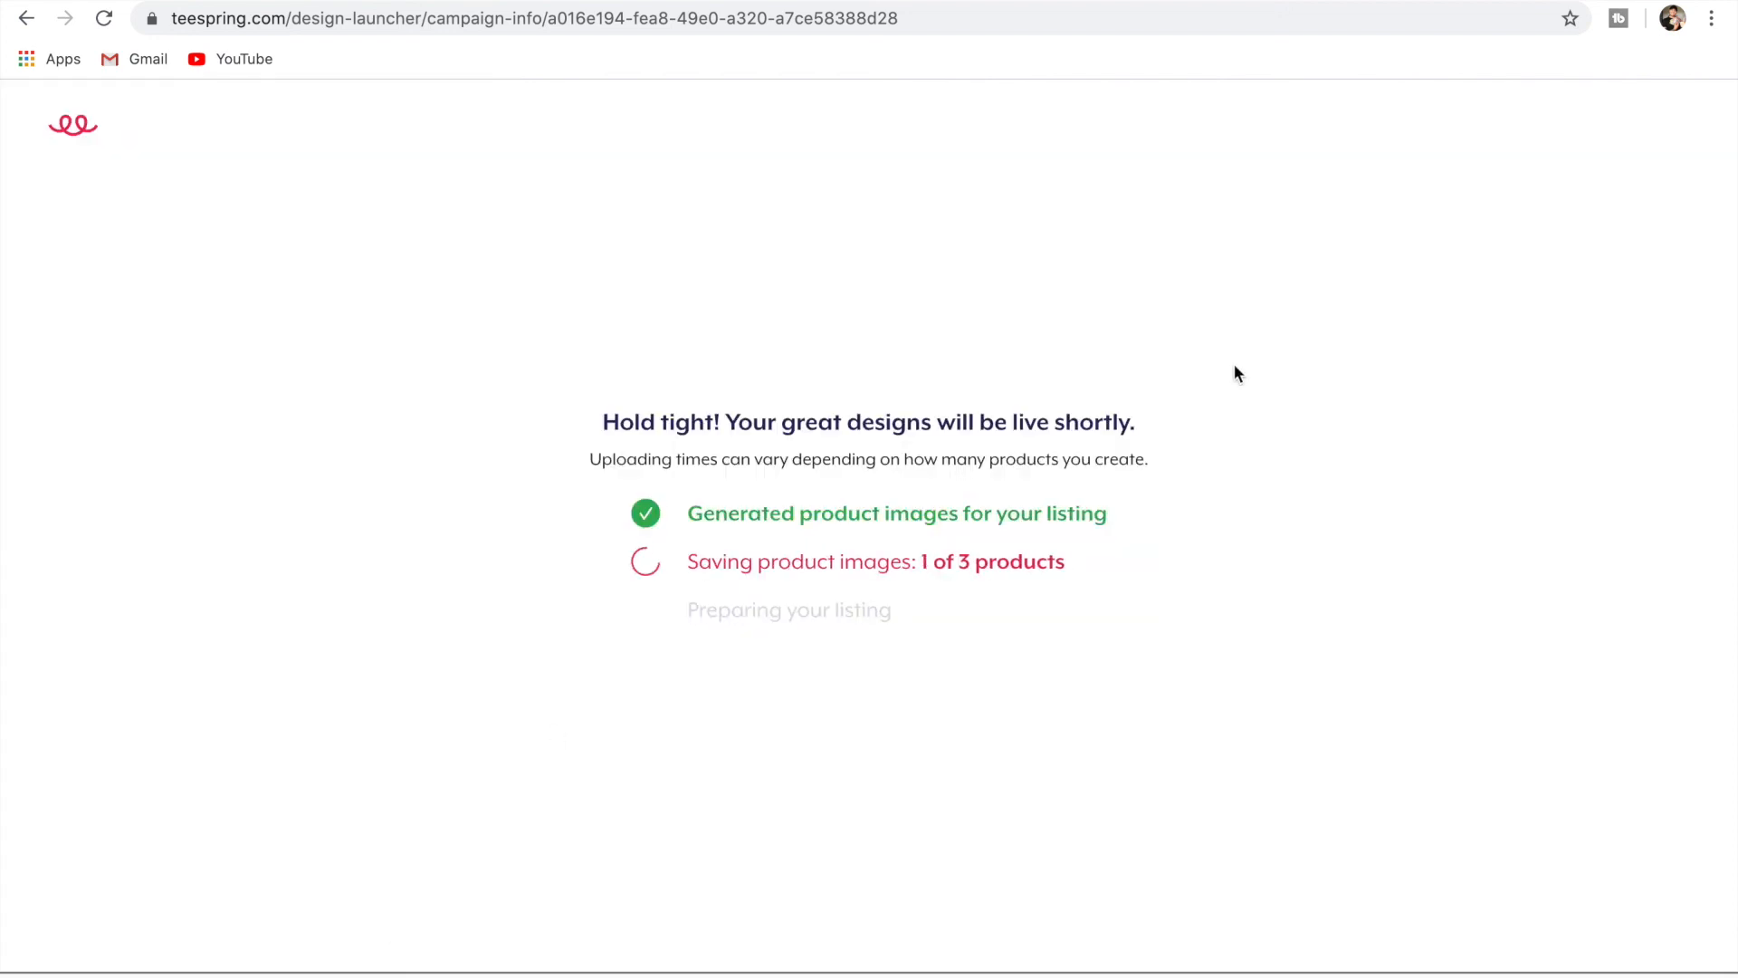